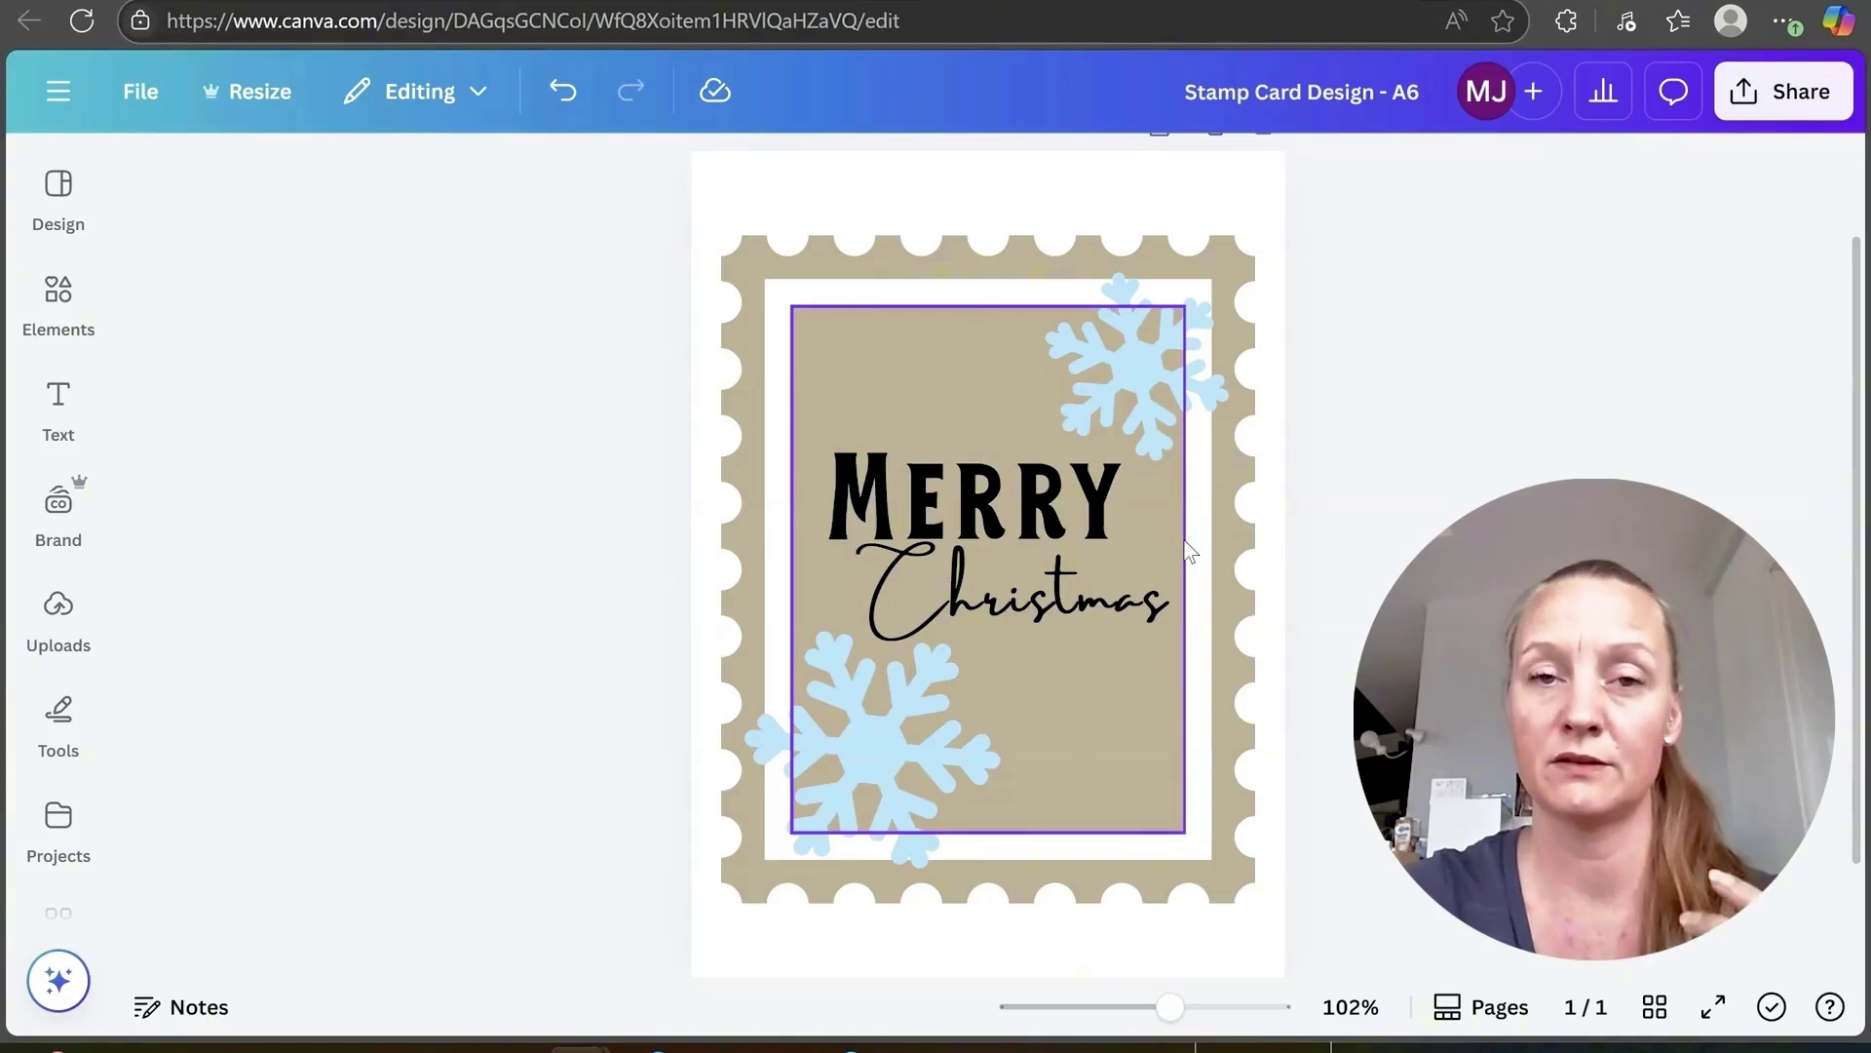
# Step: Scroll down past the Merry Christmas stamp card on page 1
pyautogui.scroll(-1, 1376, 464)
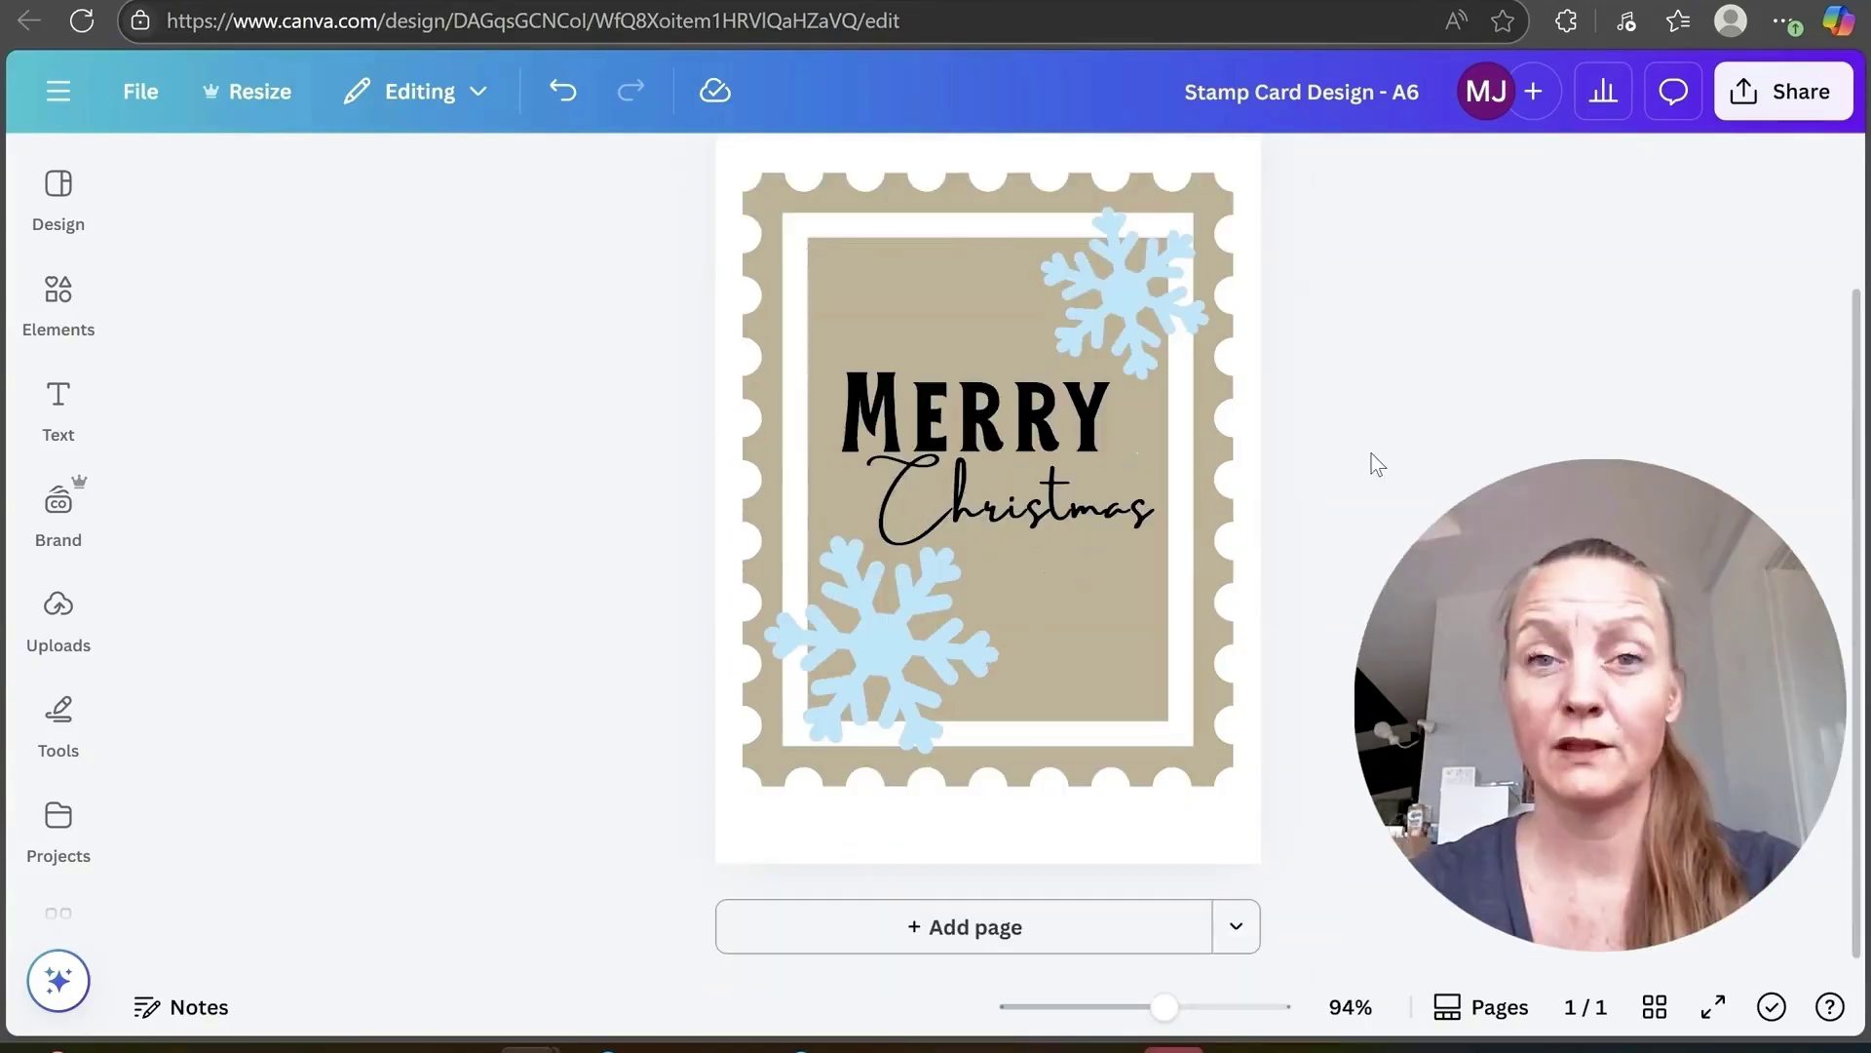
# Step: Add a blank page, then select all stamp elements on page 1 and enlarge them
pyautogui.click(944, 938)
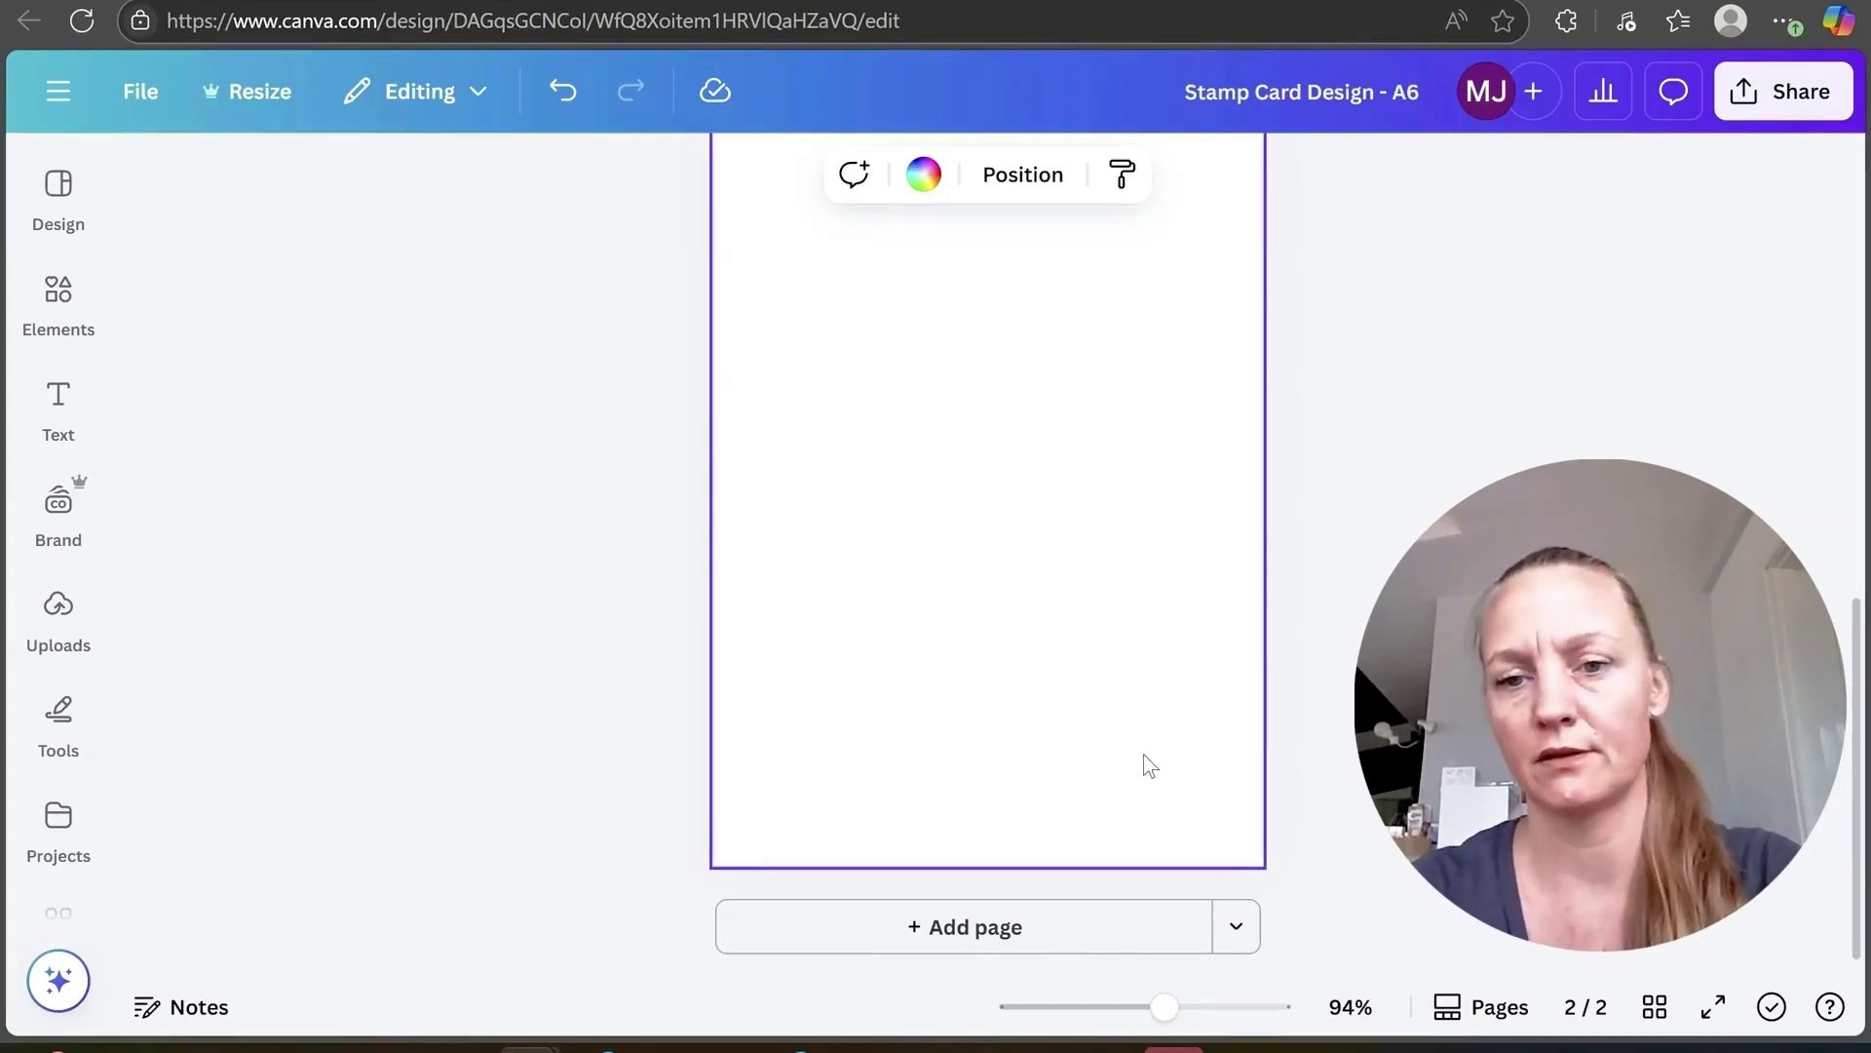
pyautogui.scroll(10, 1285, 848)
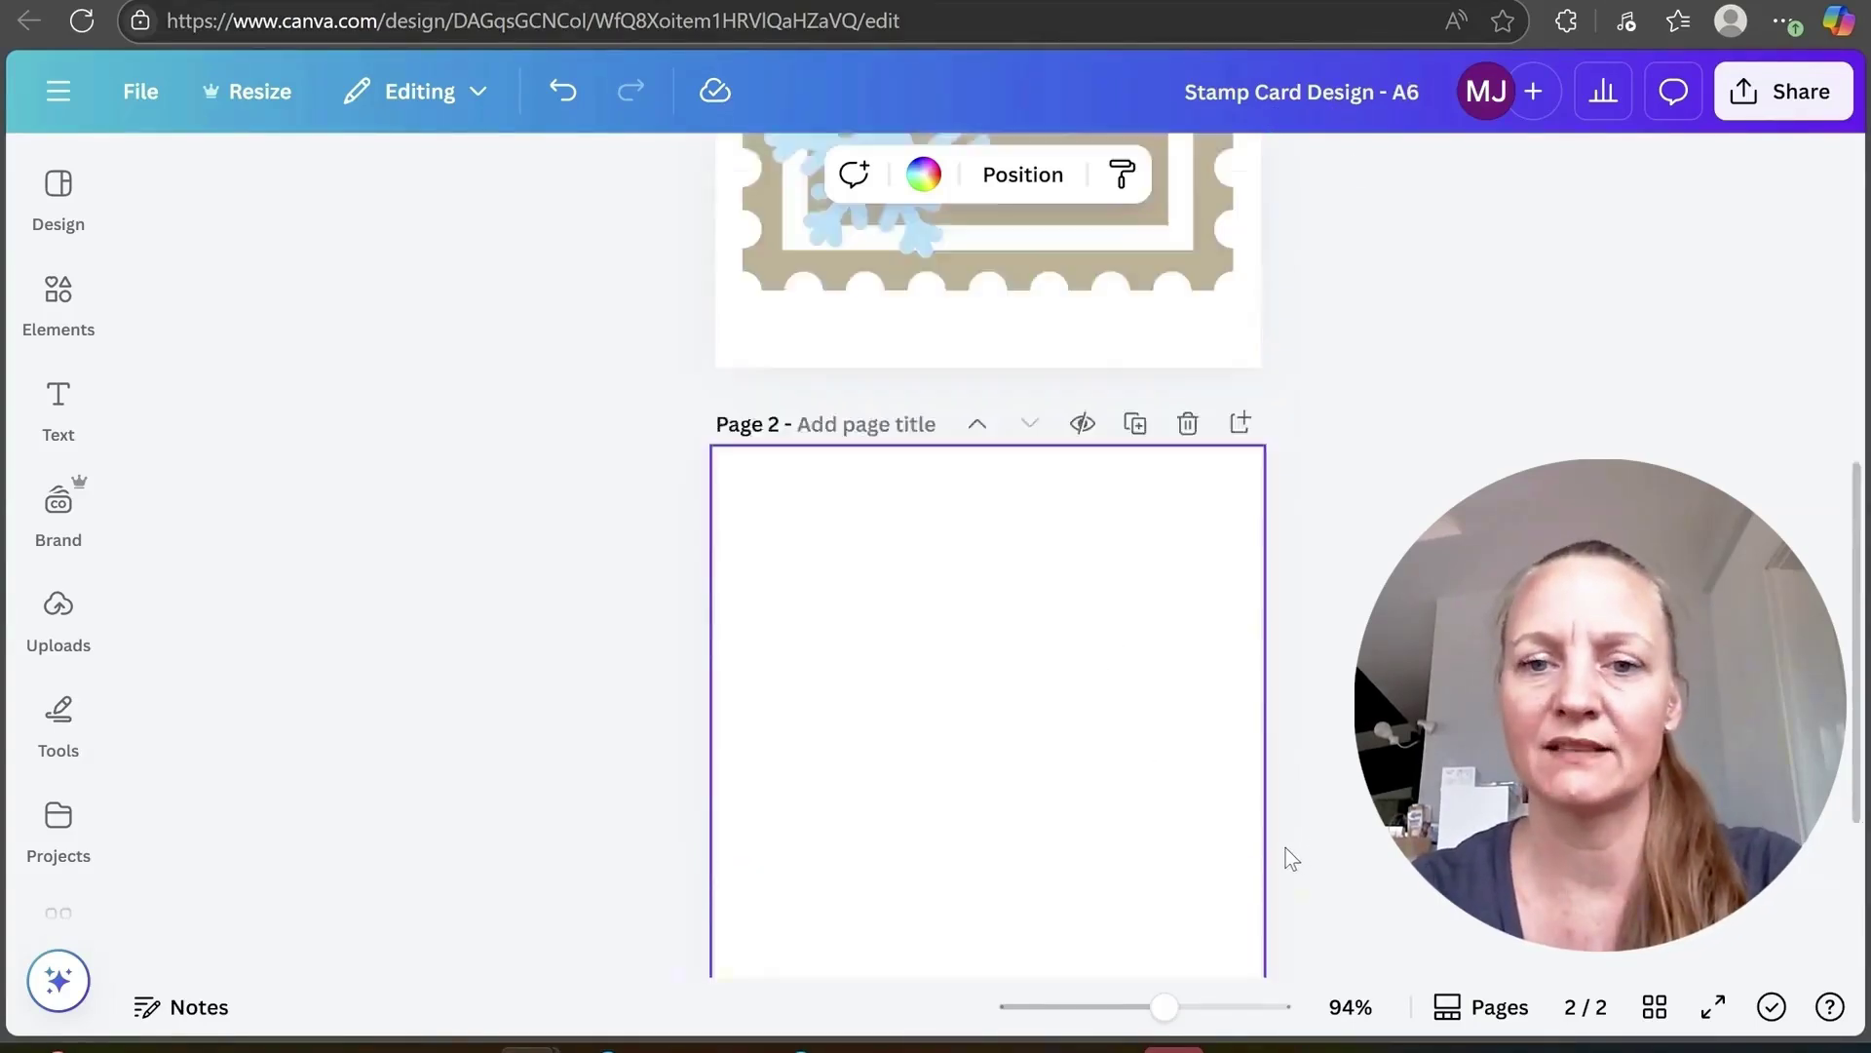
pyautogui.moveTo(614, 328); pyautogui.dragTo(1355, 989)
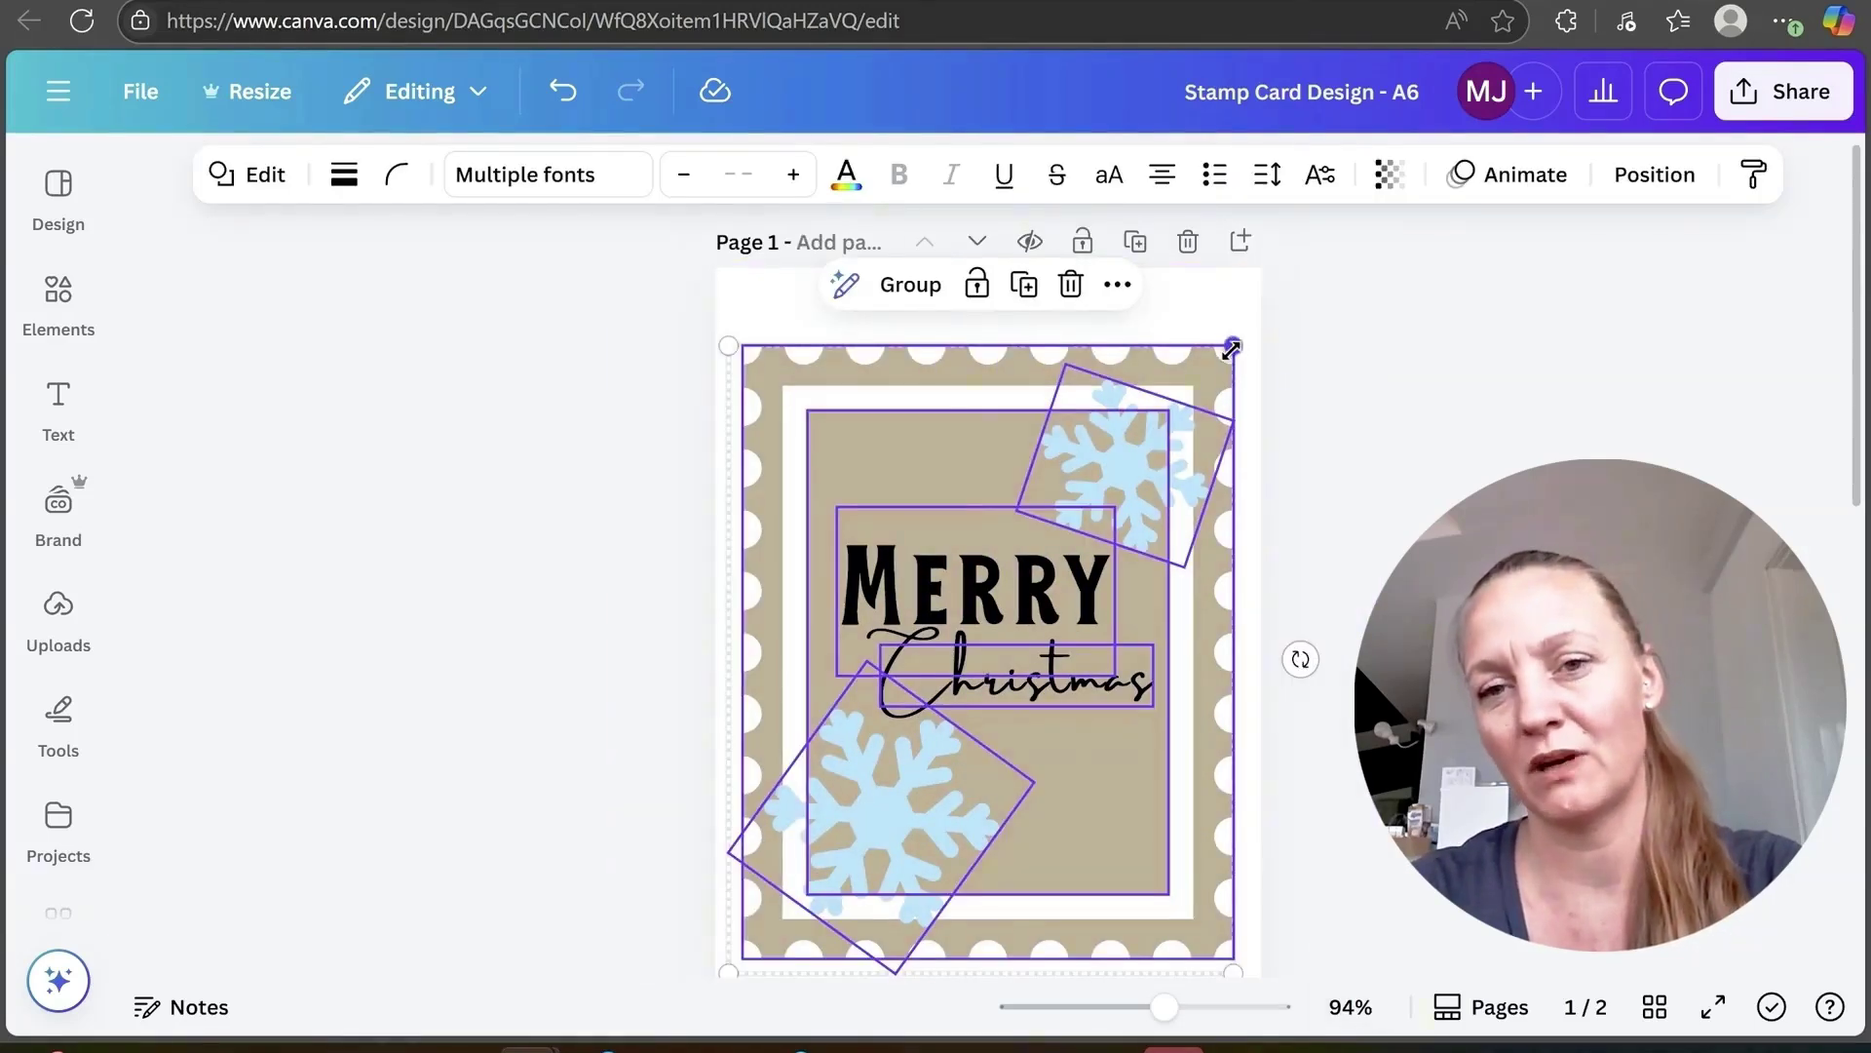
pyautogui.moveTo(1232, 347); pyautogui.dragTo(1261, 312)
pyautogui.moveTo(729, 968); pyautogui.dragTo(696, 993)
pyautogui.scroll(-2, 1218, 585)
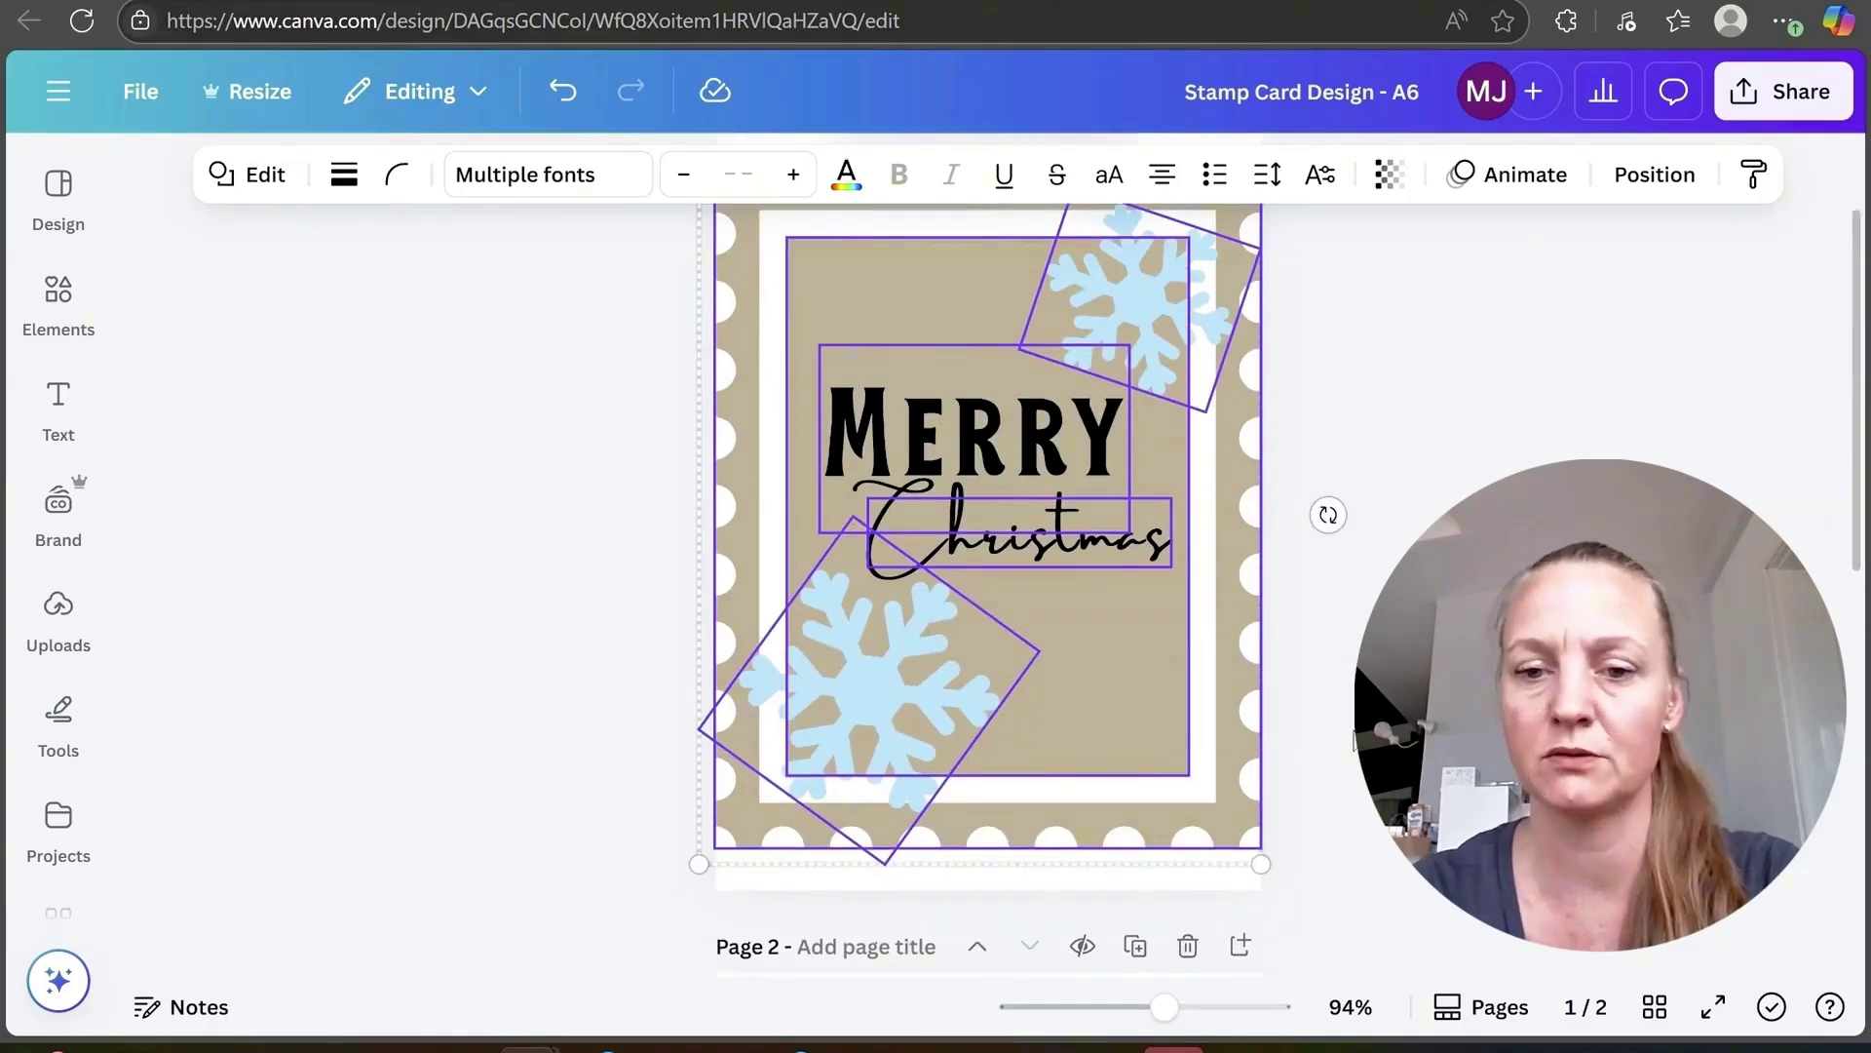
pyautogui.click(1209, 912)
pyautogui.scroll(2, 1023, 585)
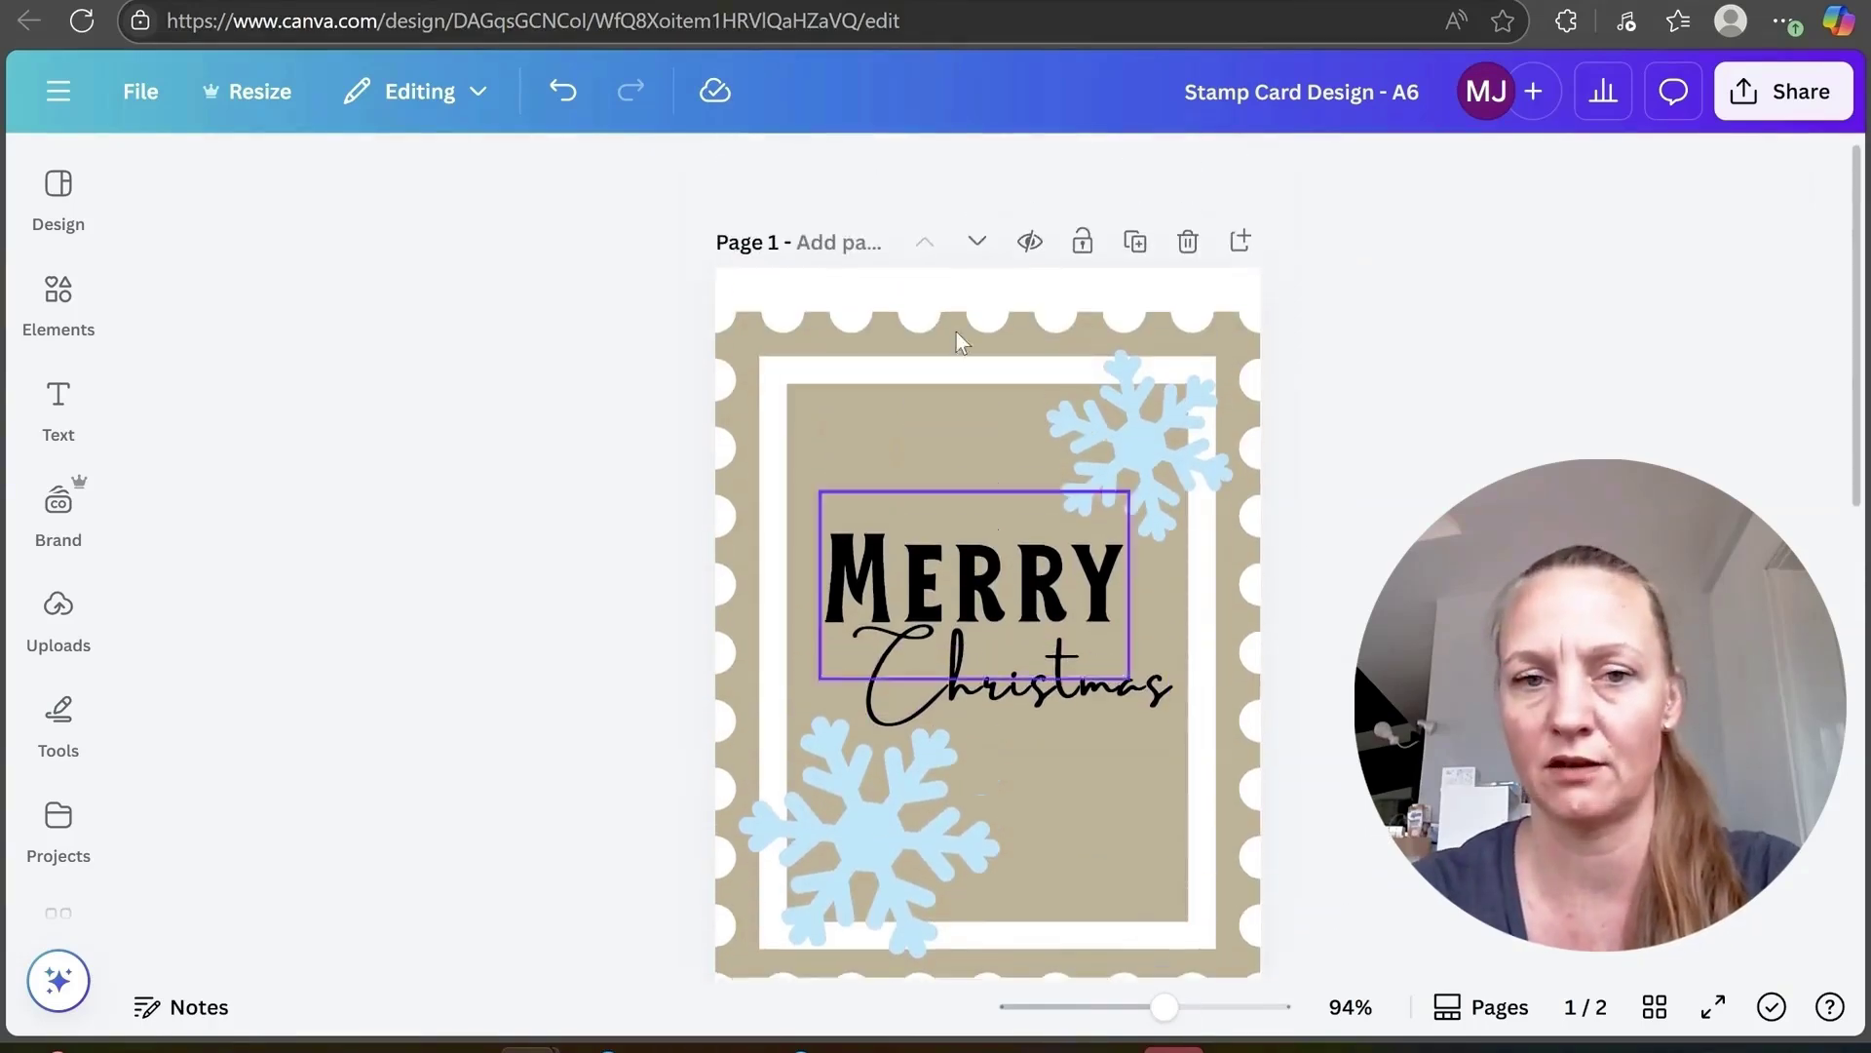
pyautogui.scroll(-3, 1254, 636)
# Step: Scale the frame, text and snowflakes down slightly and centre them on page 1
pyautogui.click(1167, 530)
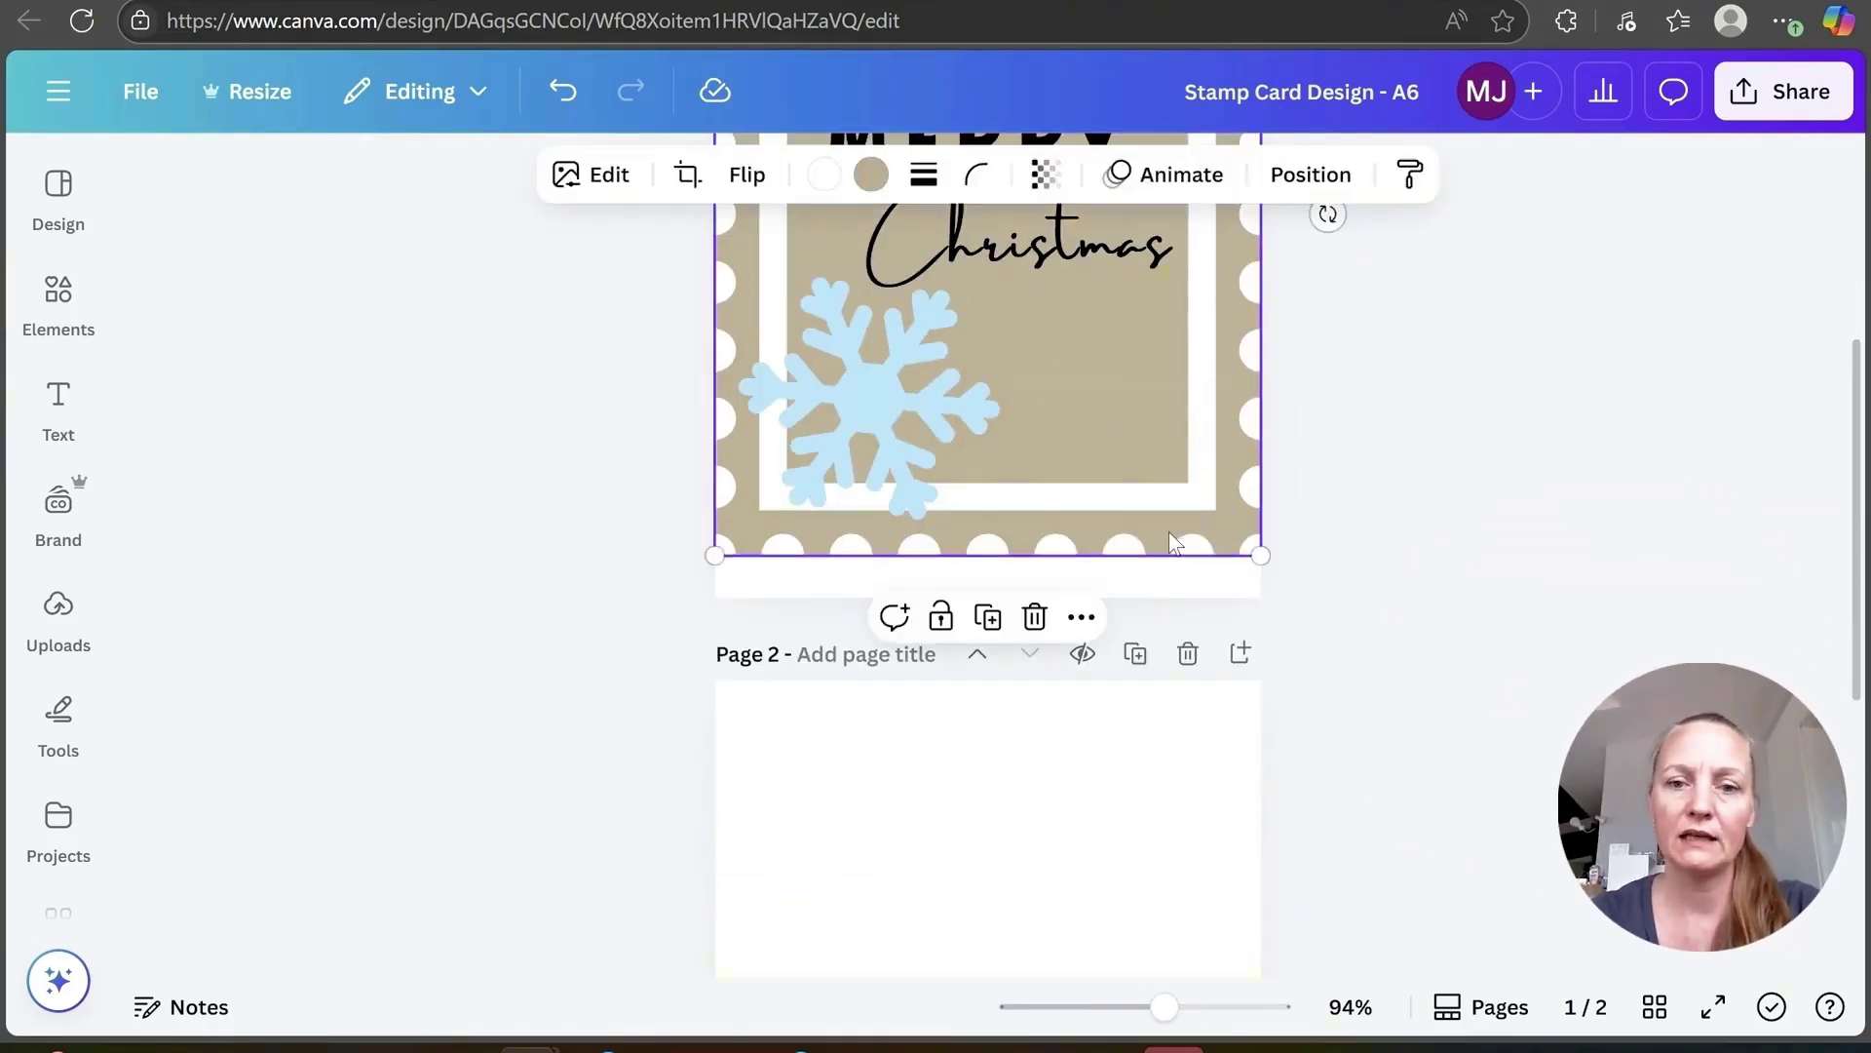
pyautogui.click(59, 303)
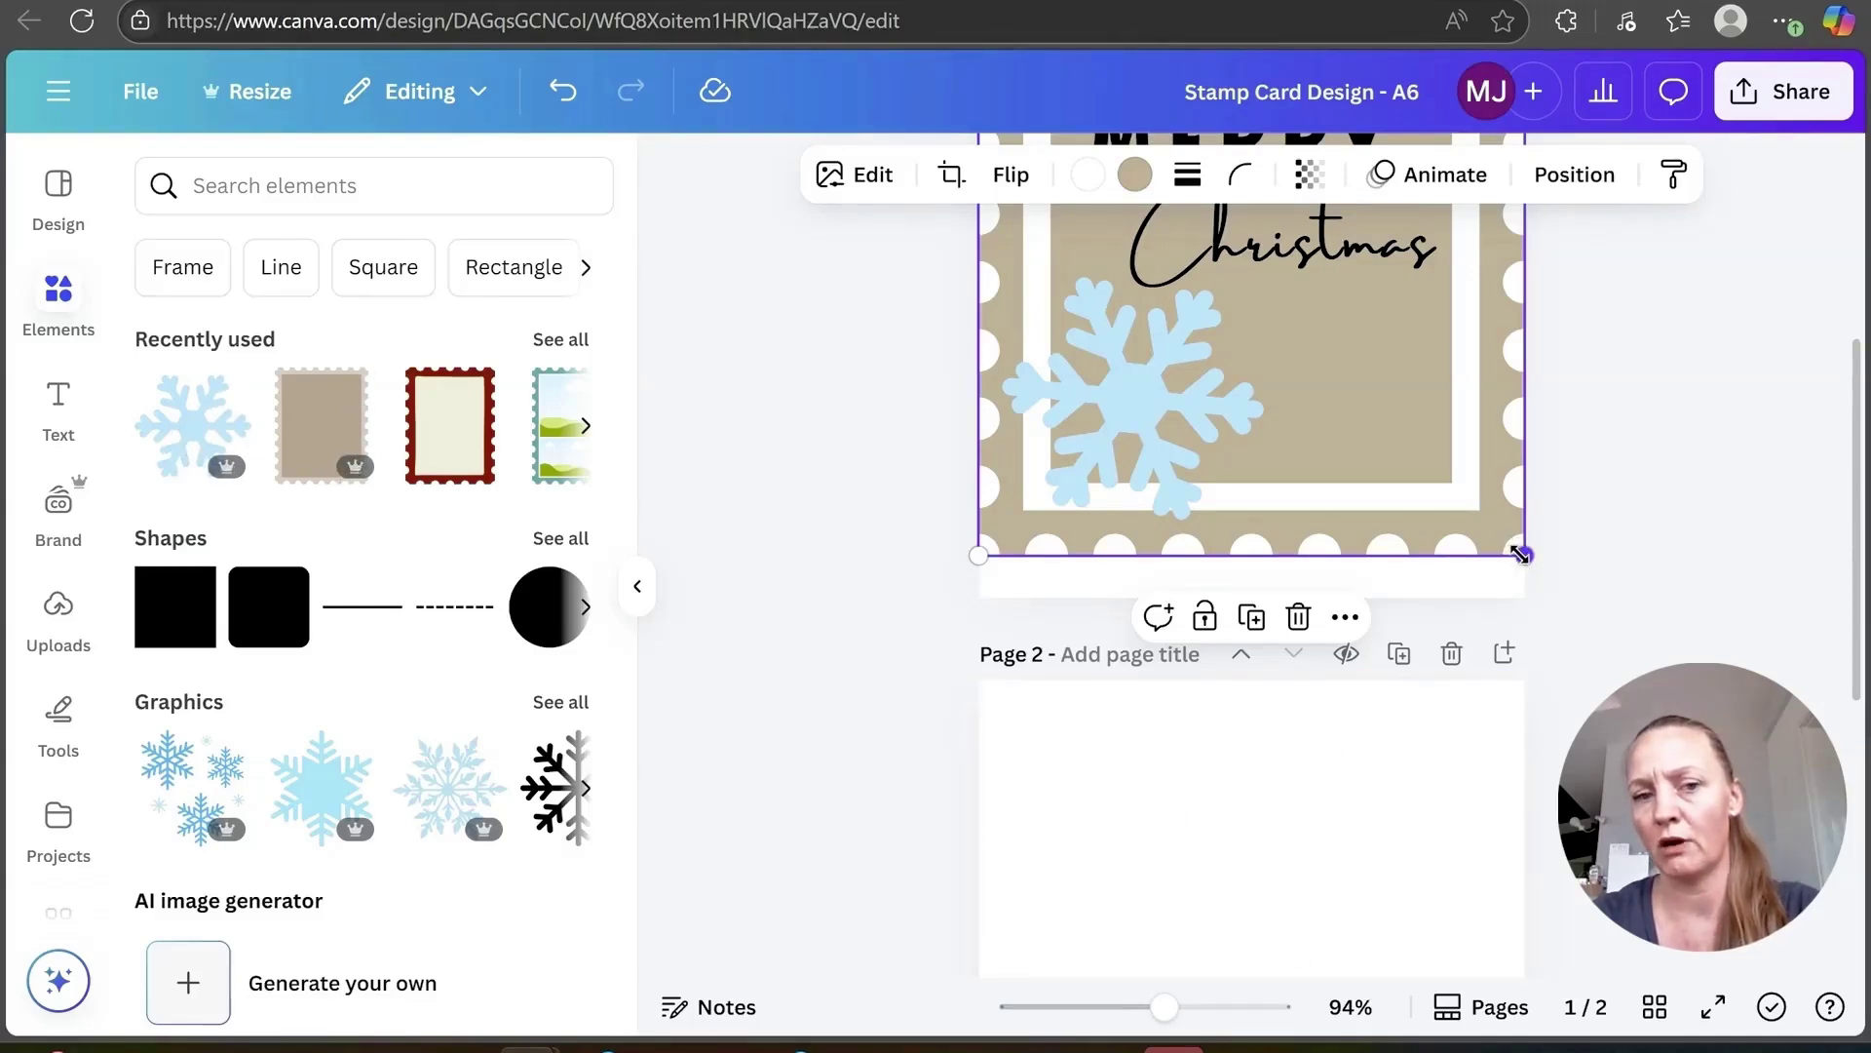
pyautogui.click(1599, 590)
pyautogui.scroll(3, 1557, 707)
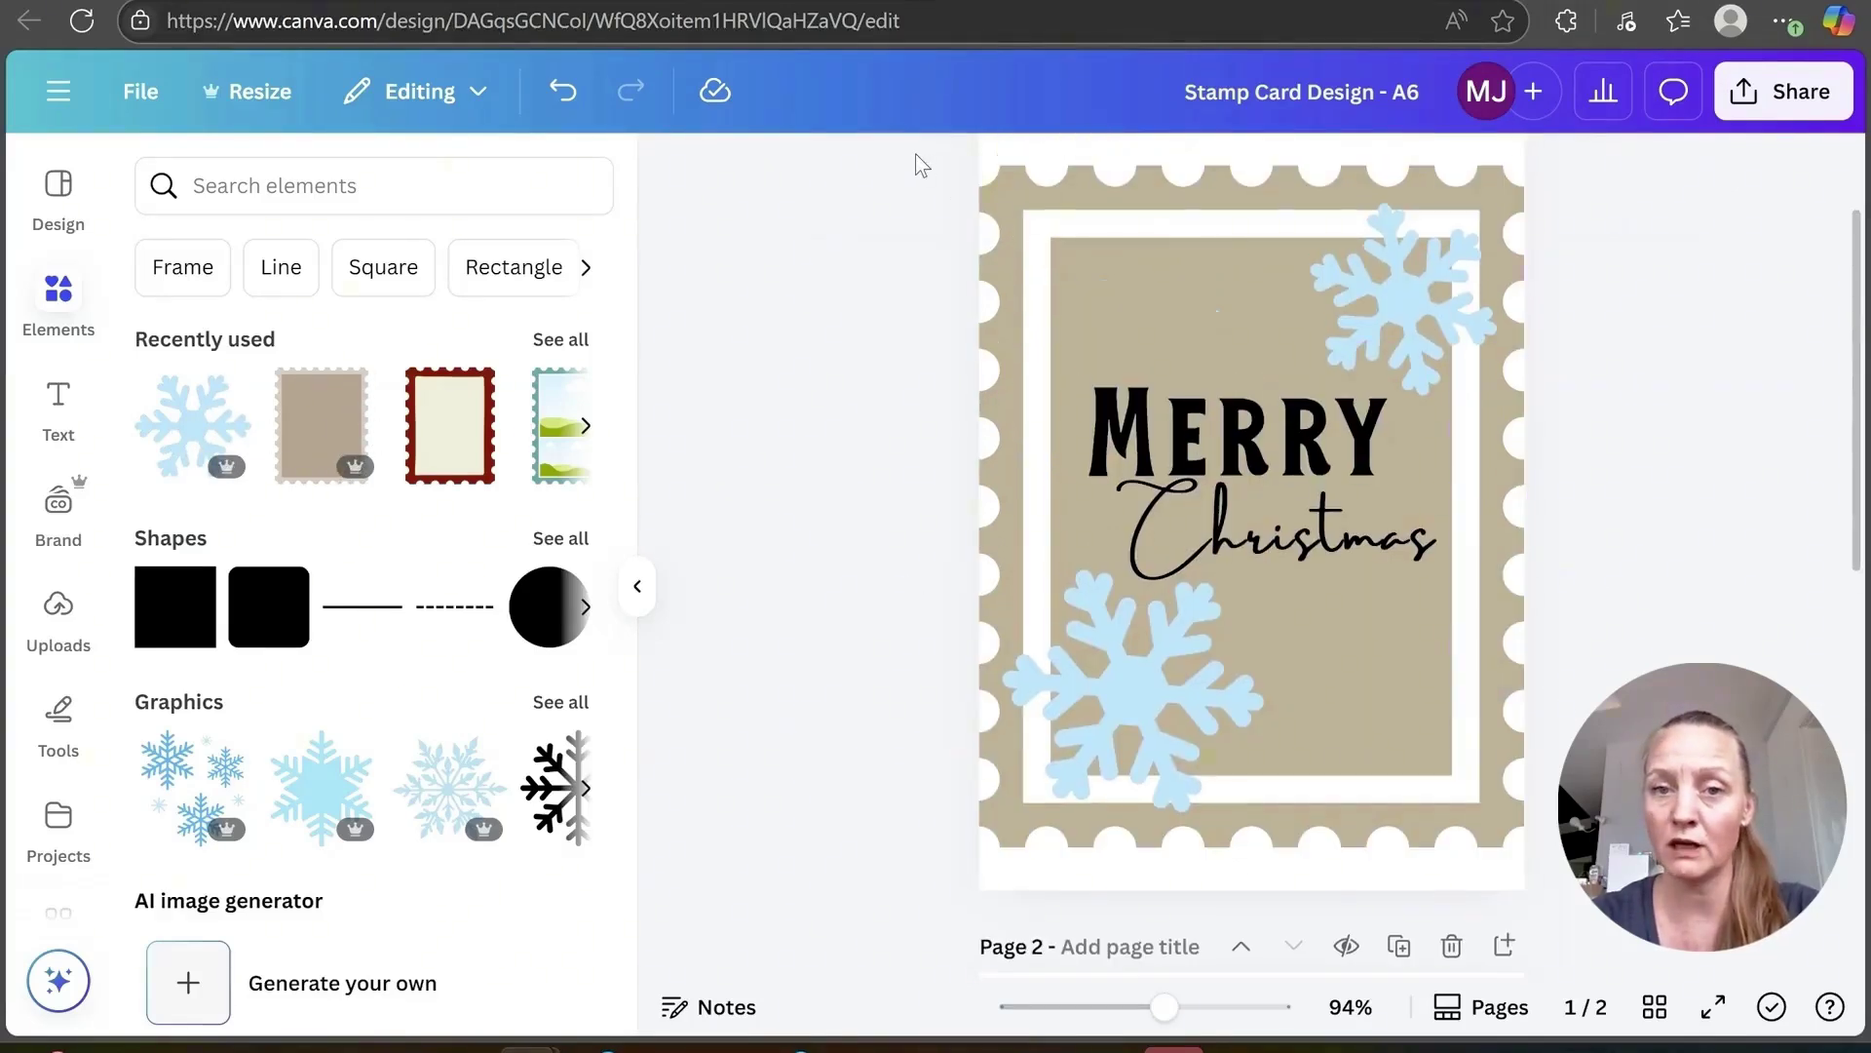
pyautogui.moveTo(915, 156); pyautogui.dragTo(1643, 885)
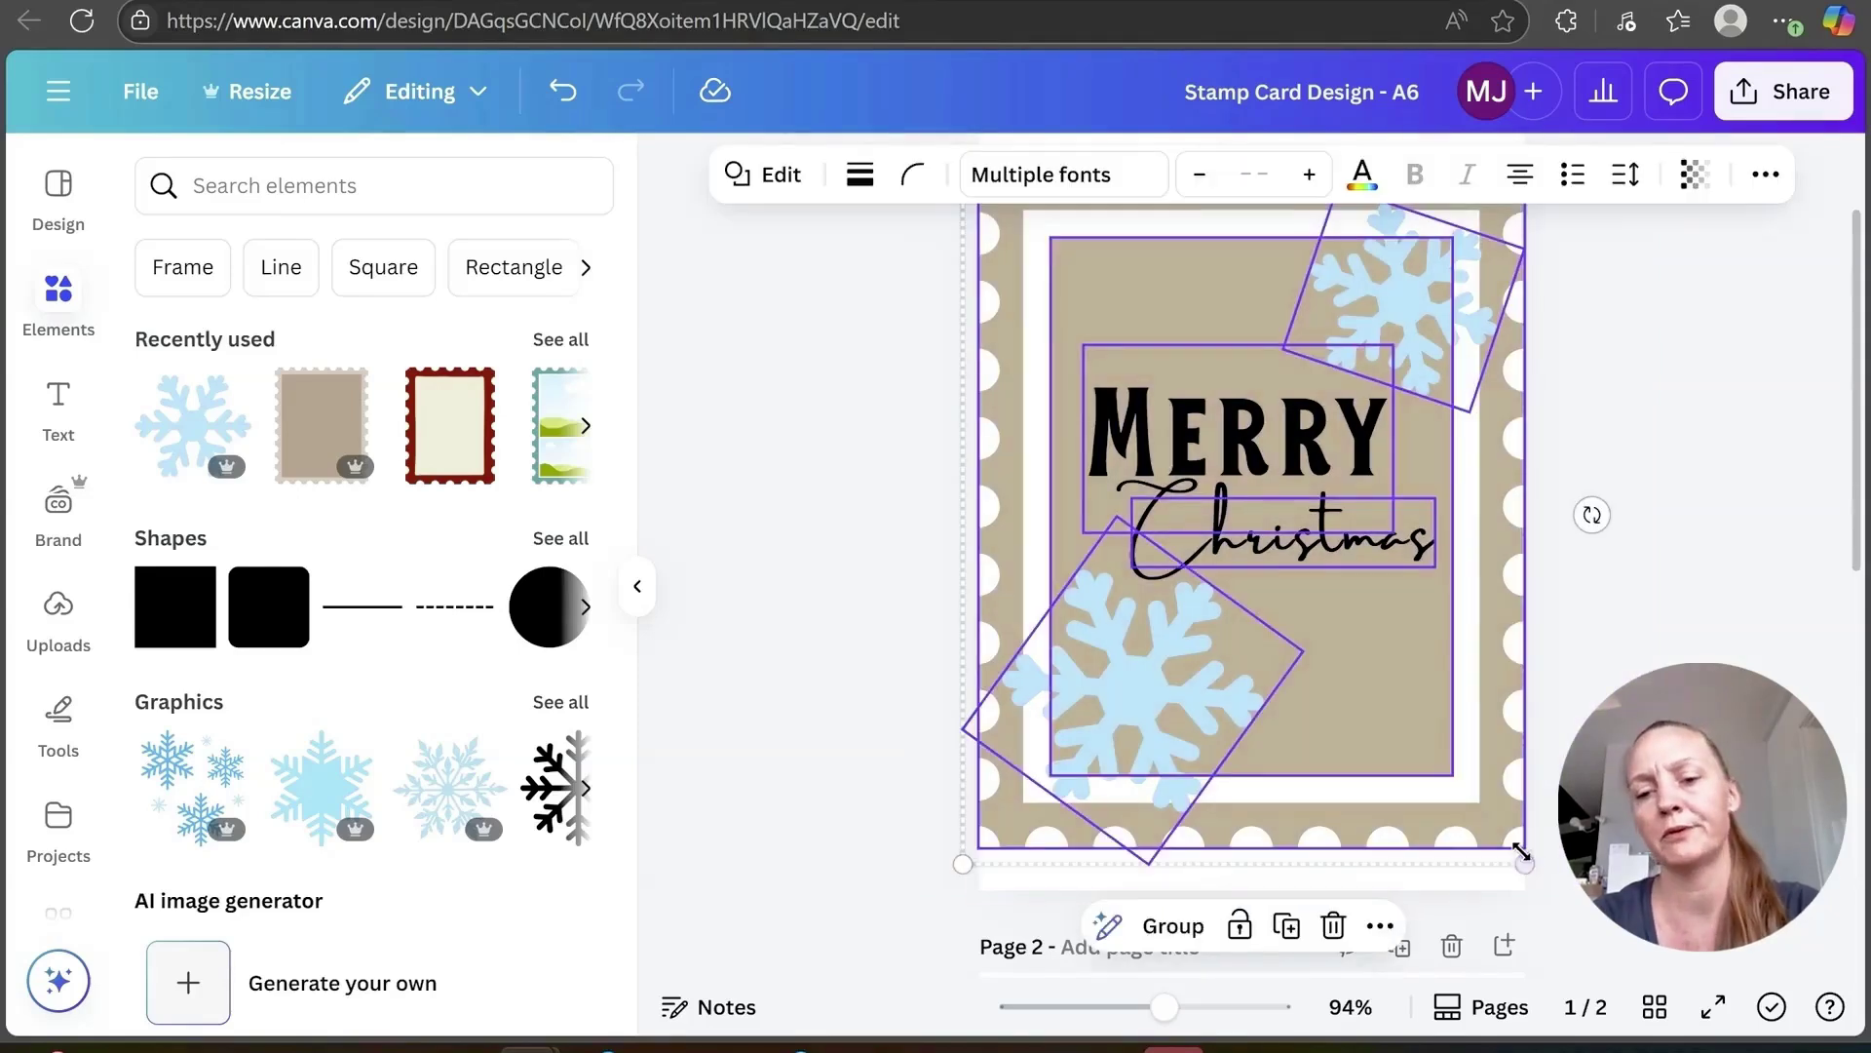
pyautogui.moveTo(1525, 863); pyautogui.dragTo(1479, 808)
pyautogui.moveTo(1294, 576); pyautogui.dragTo(1321, 601)
pyautogui.click(1612, 639)
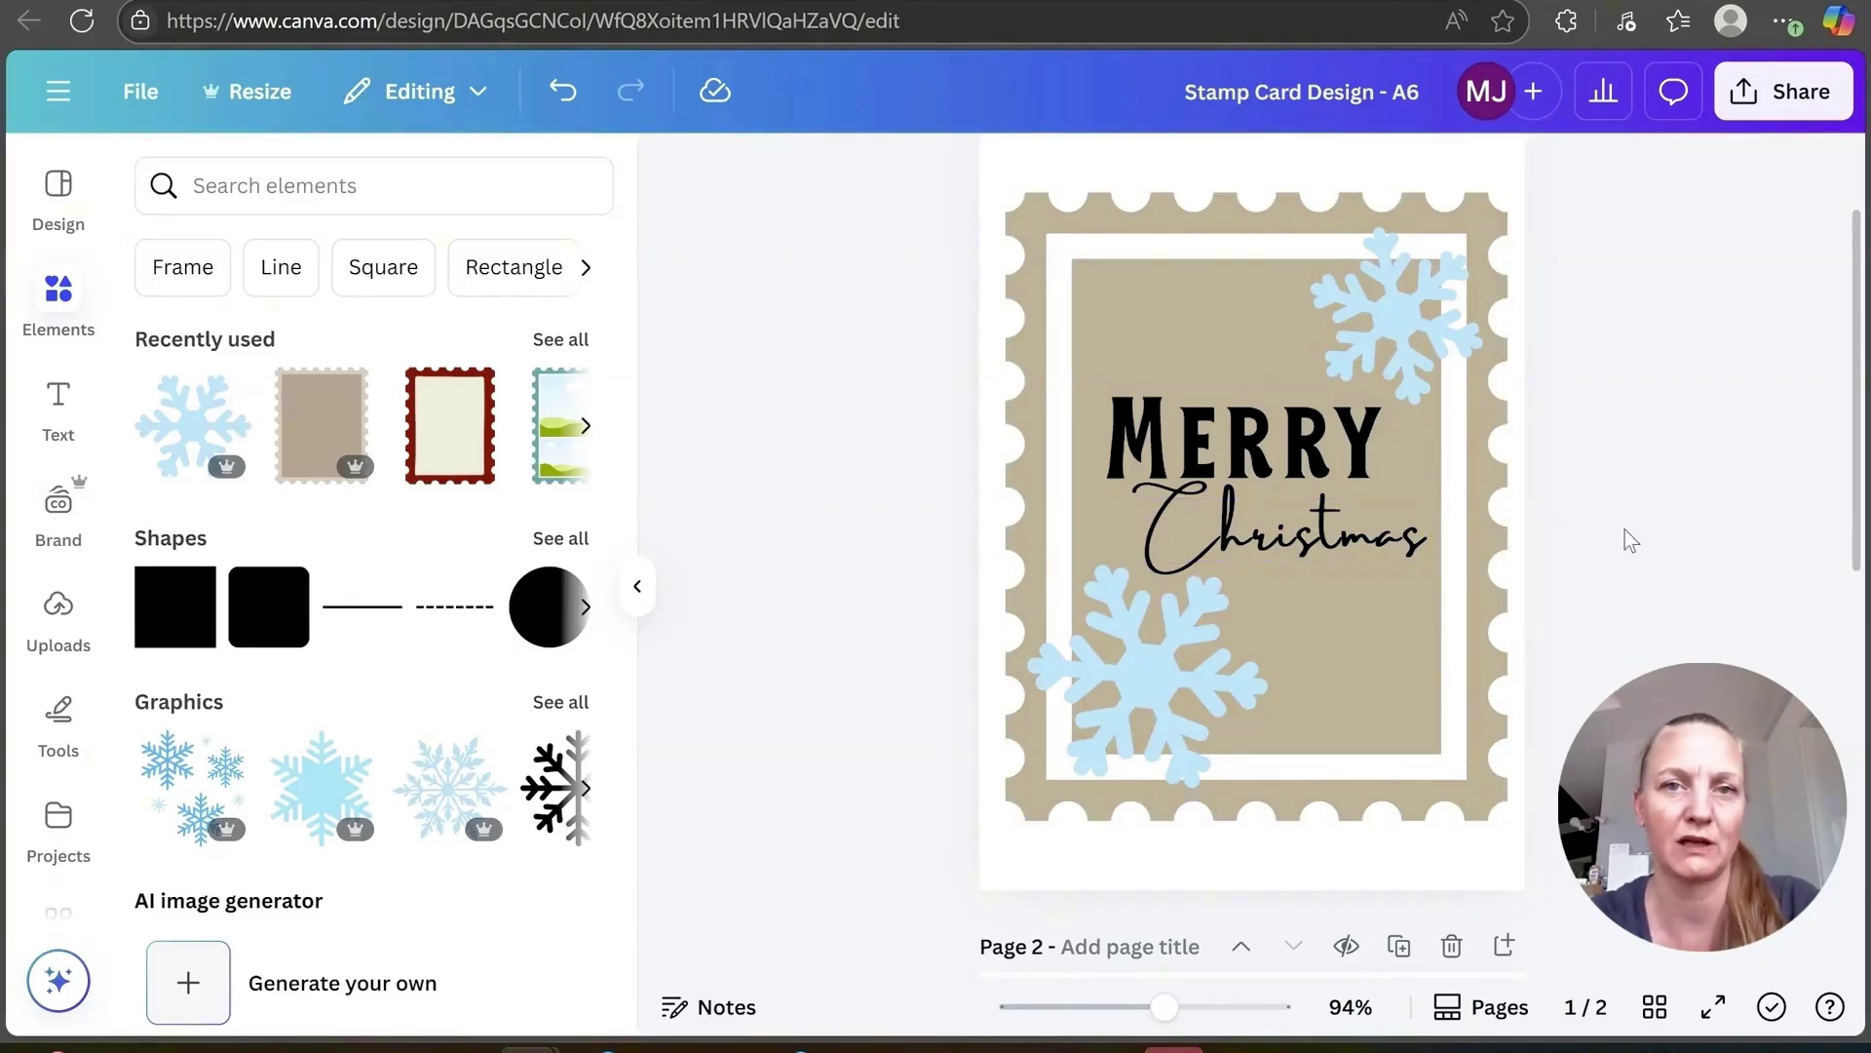
pyautogui.scroll(-5, 1623, 545)
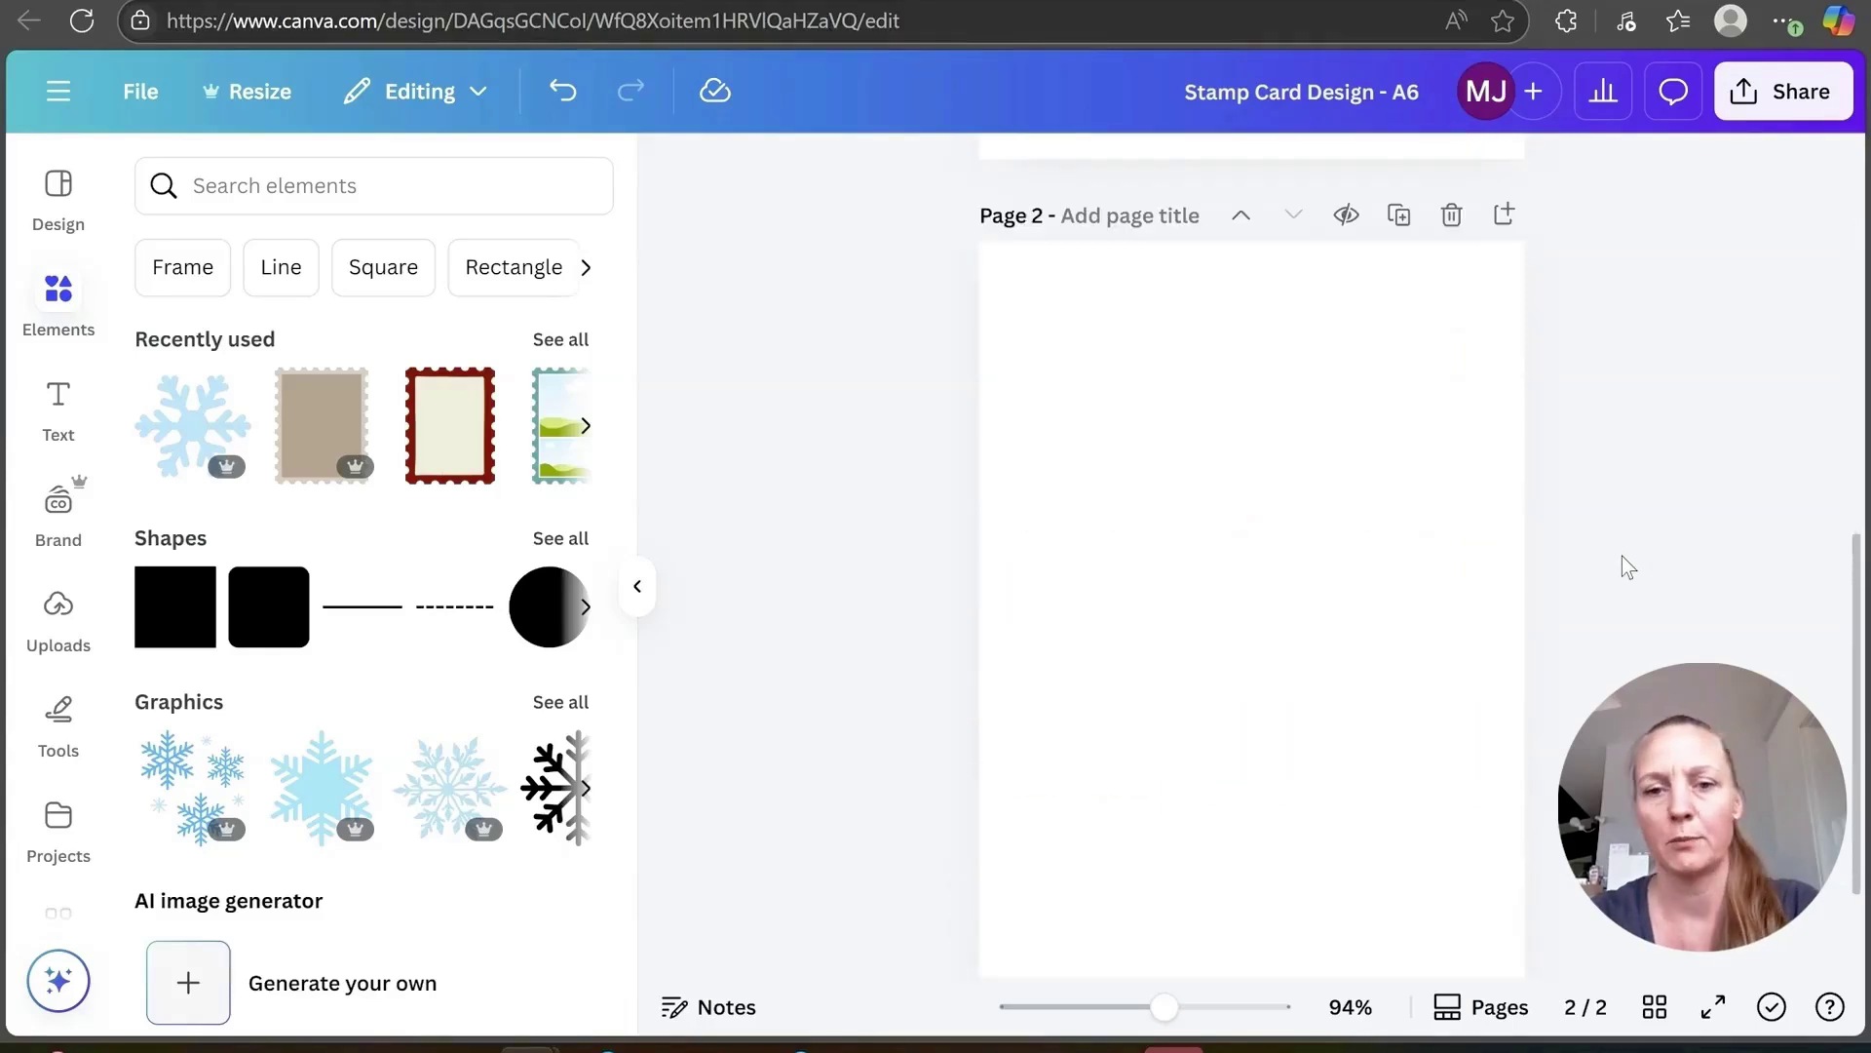
# Step: Add the red perforated 'Postage stamp' graphic to page 2 and enlarge it
pyautogui.click(1622, 557)
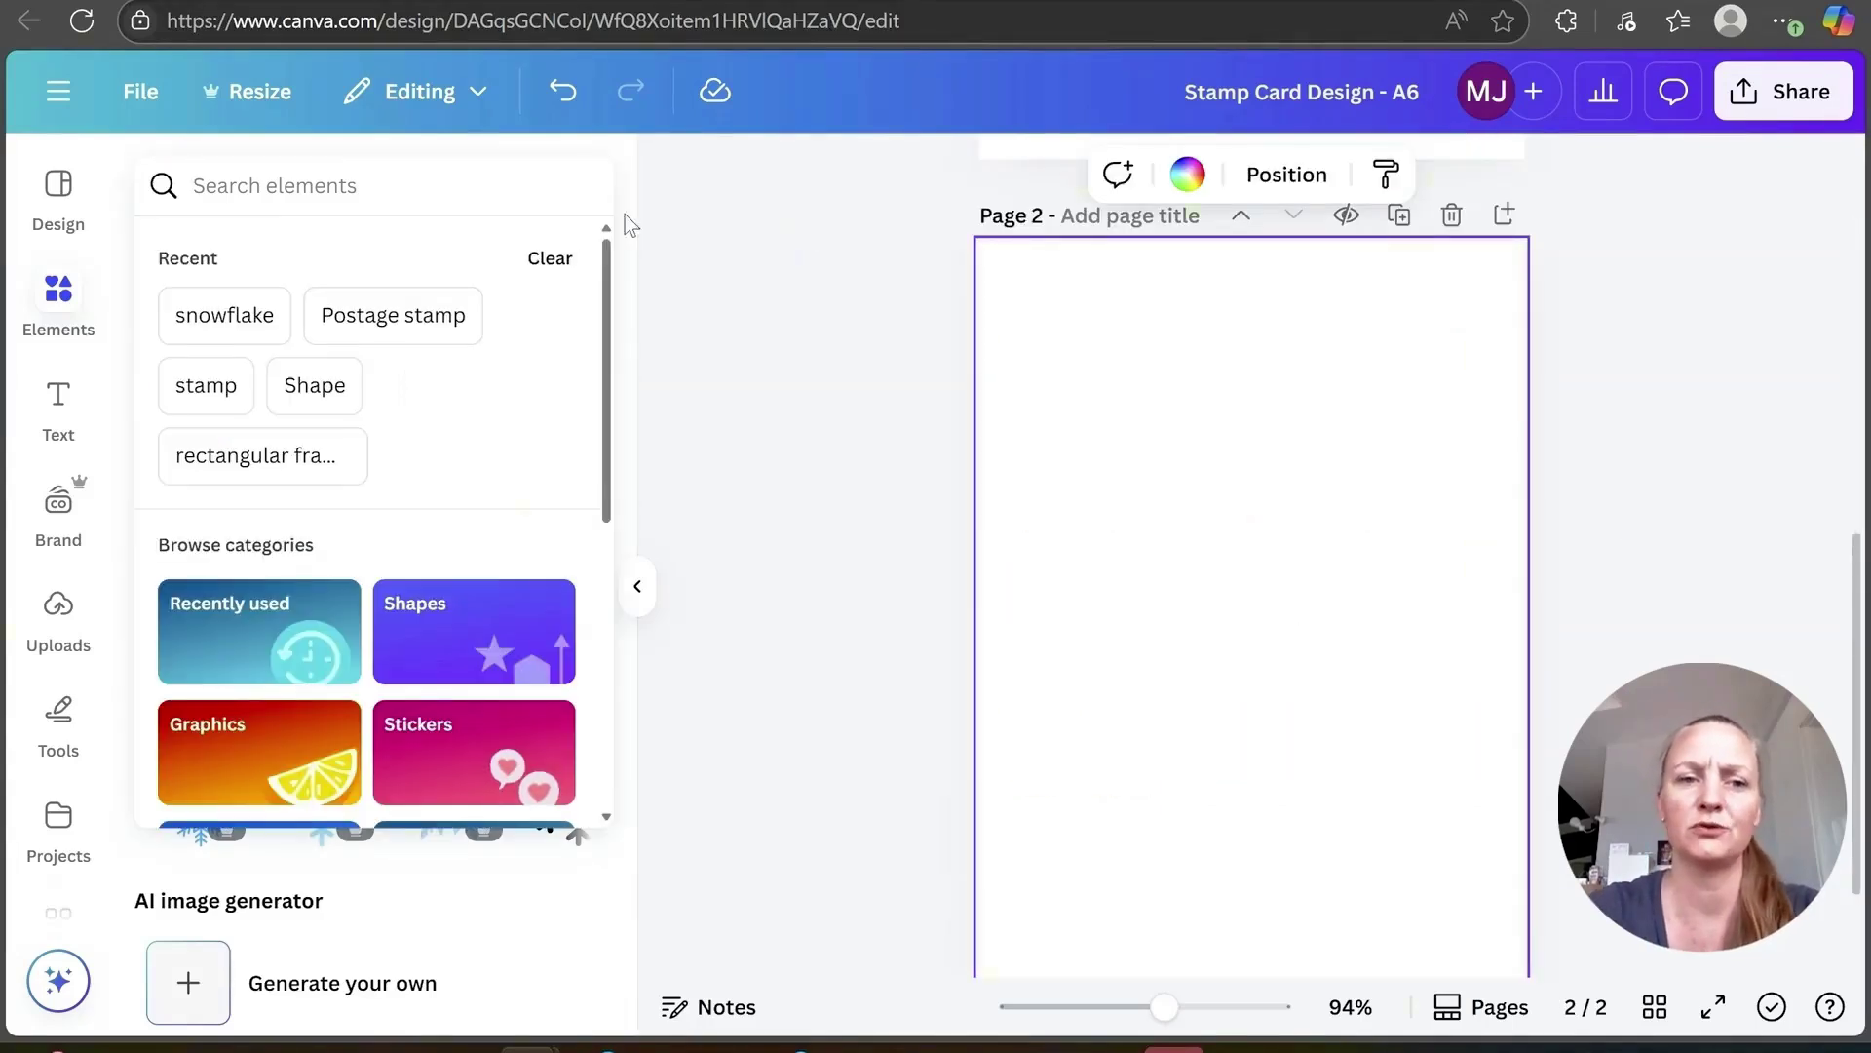
pyautogui.click(382, 317)
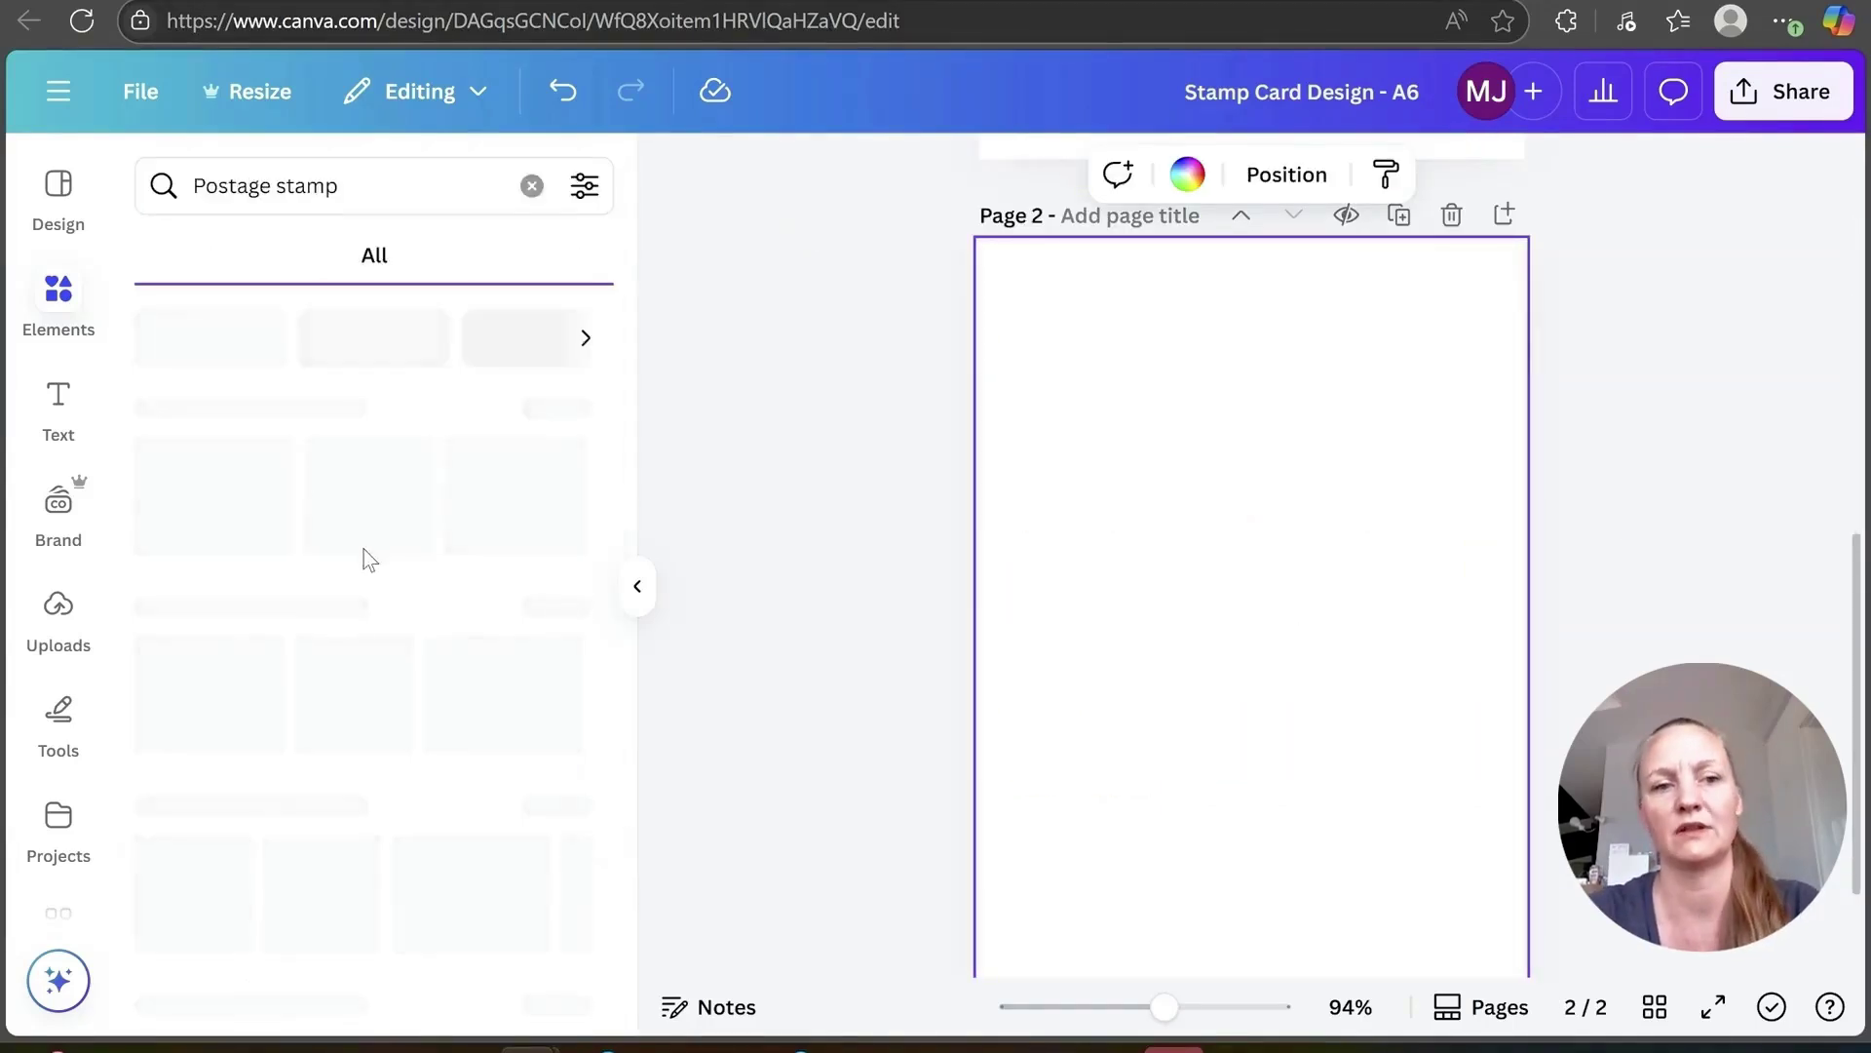
pyautogui.click(238, 261)
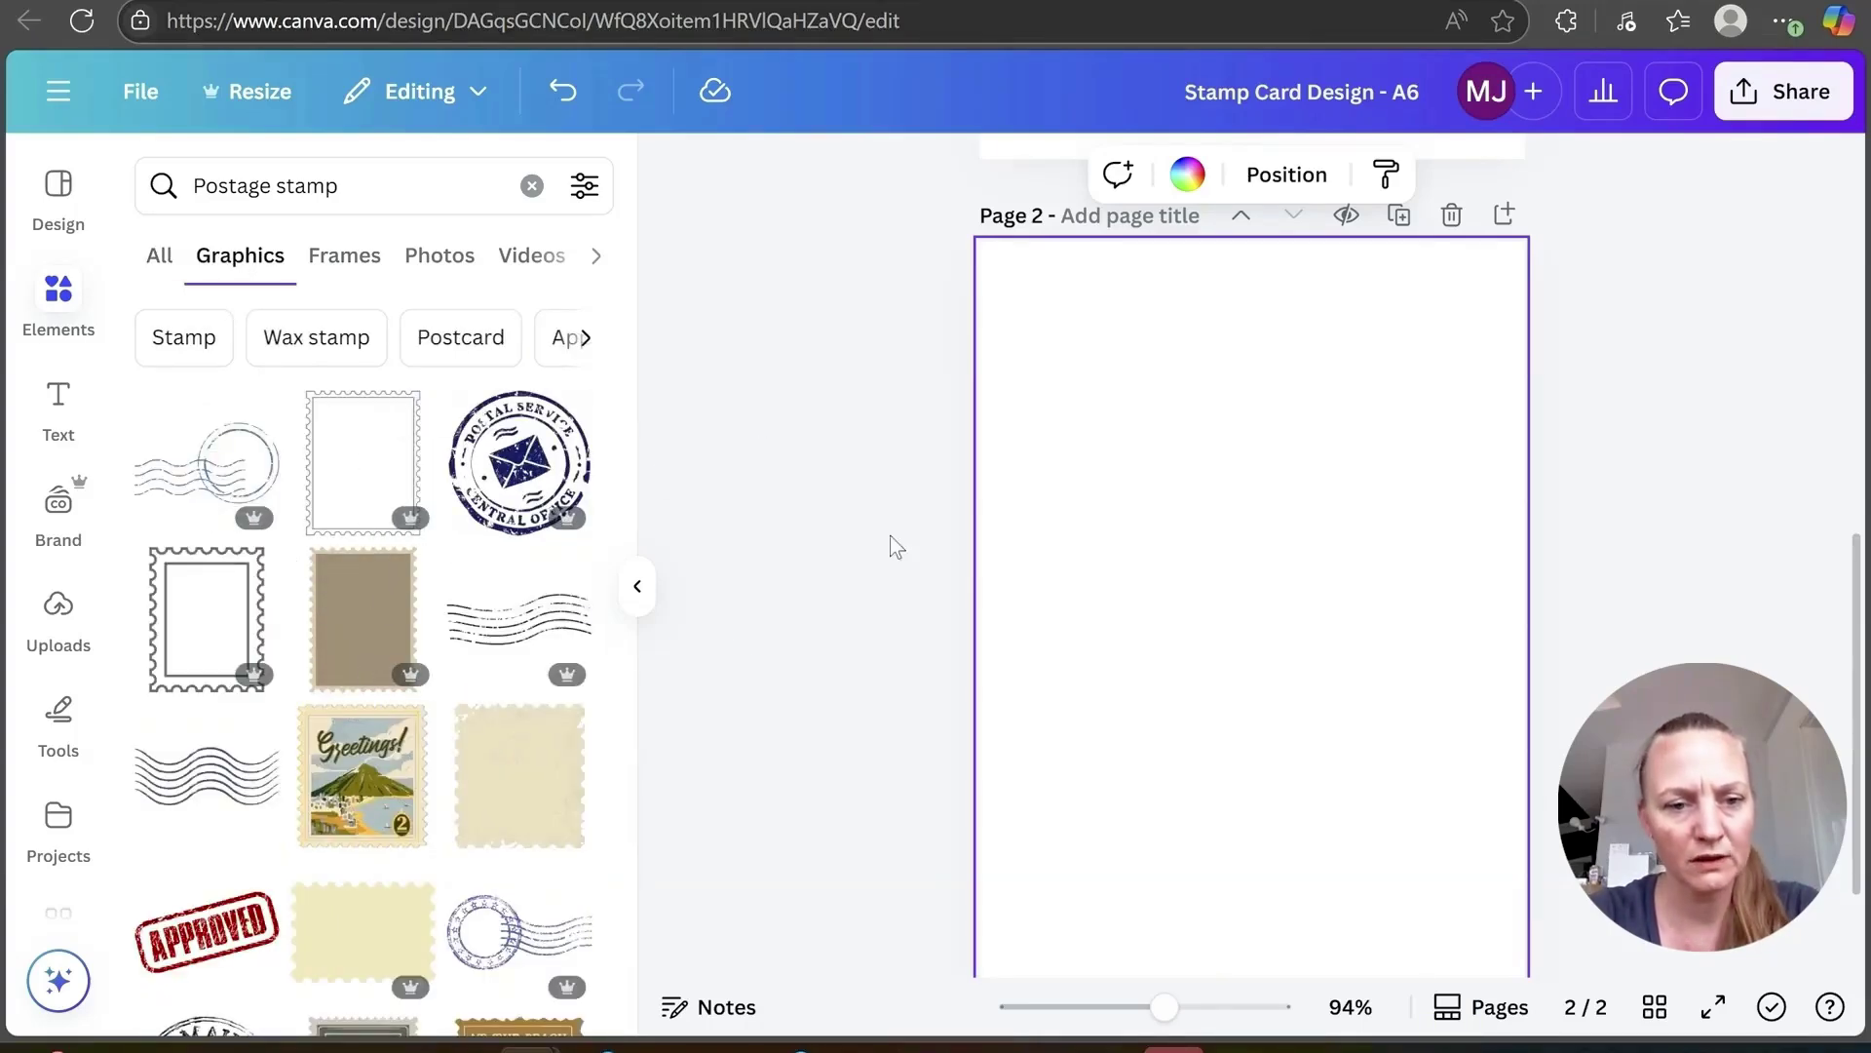
pyautogui.scroll(-3, 501, 846)
pyautogui.scroll(-9, 476, 780)
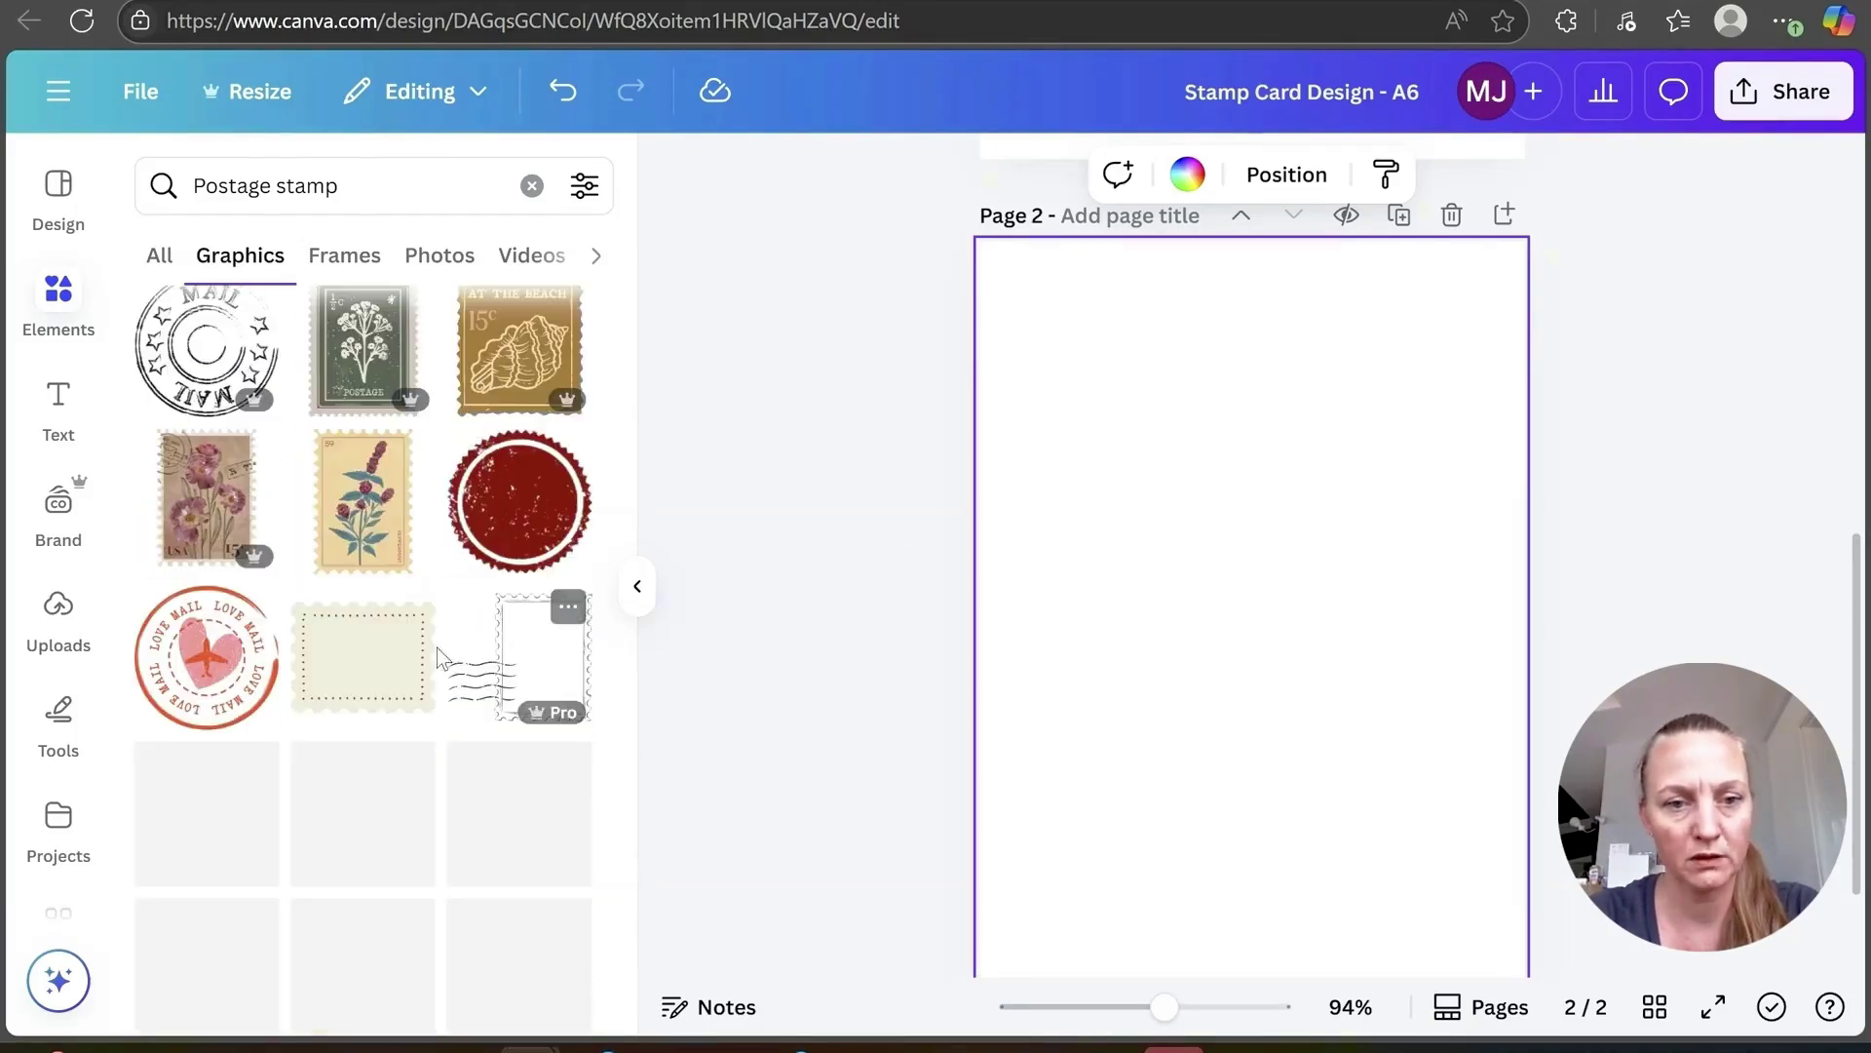
pyautogui.scroll(-1, 331, 576)
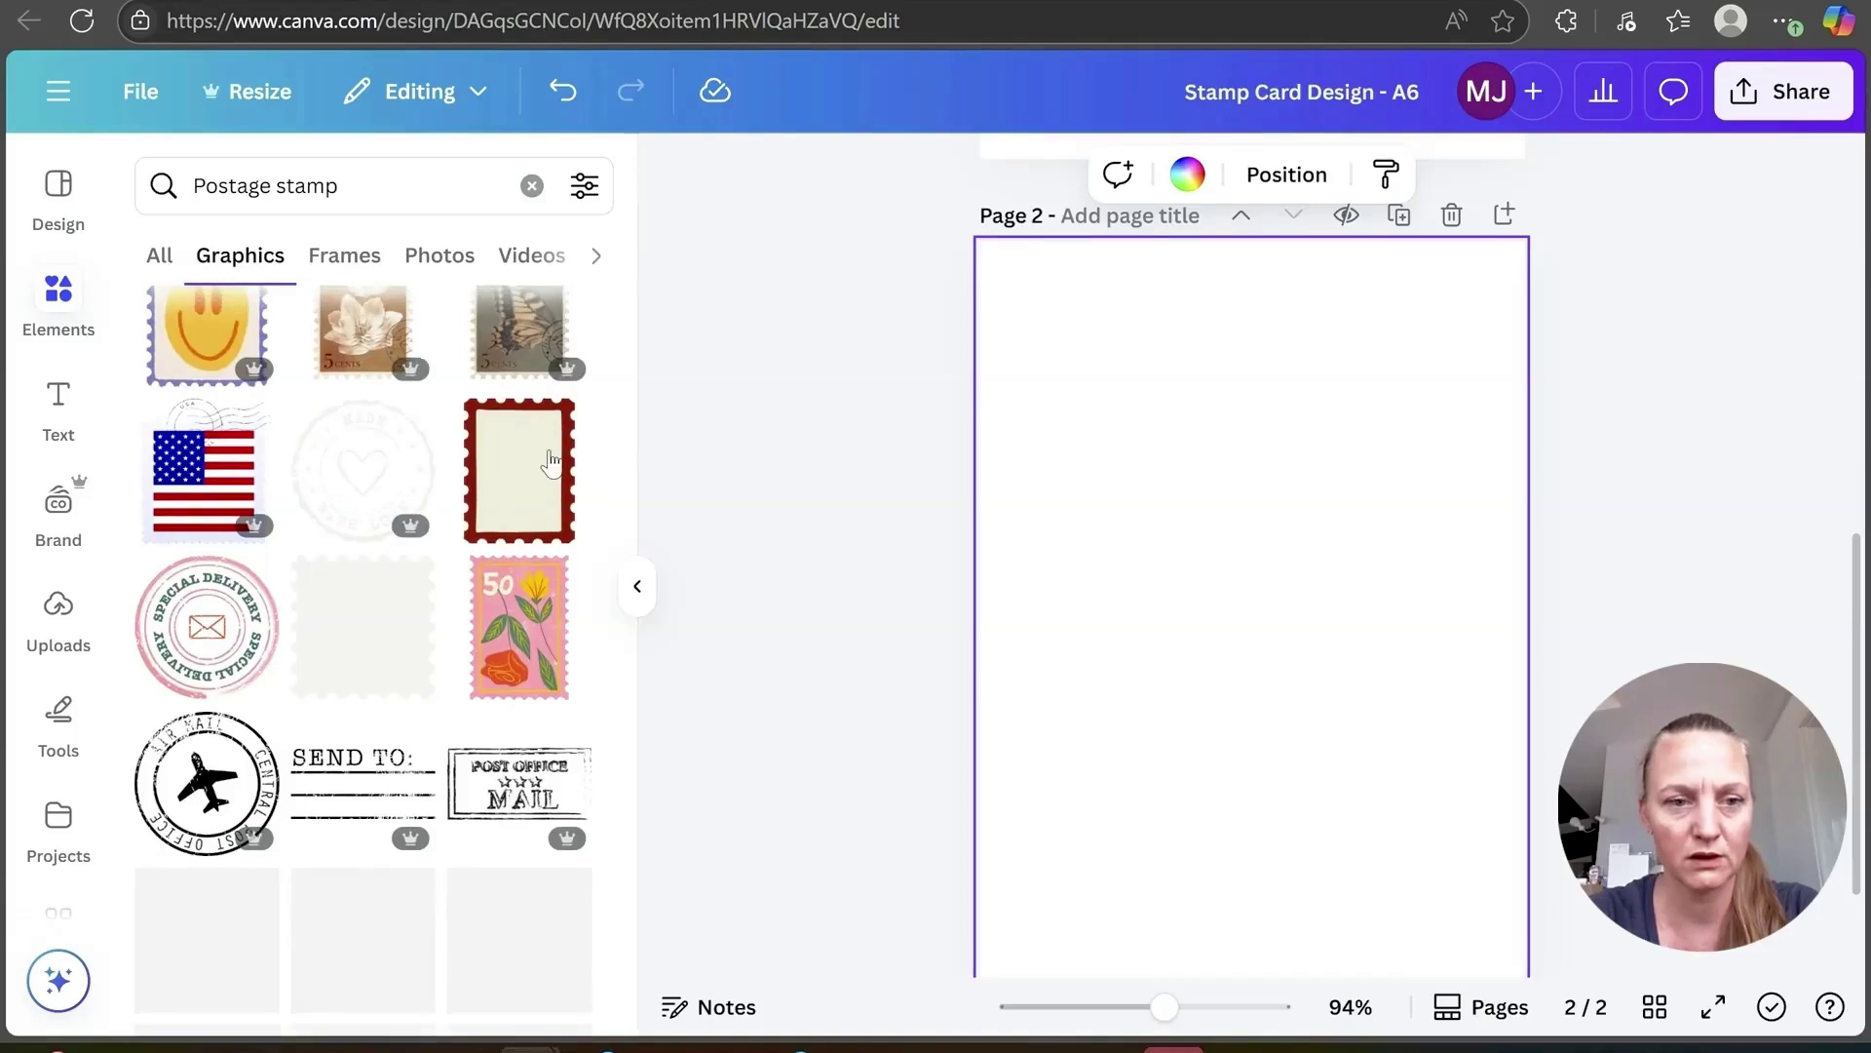
pyautogui.click(518, 471)
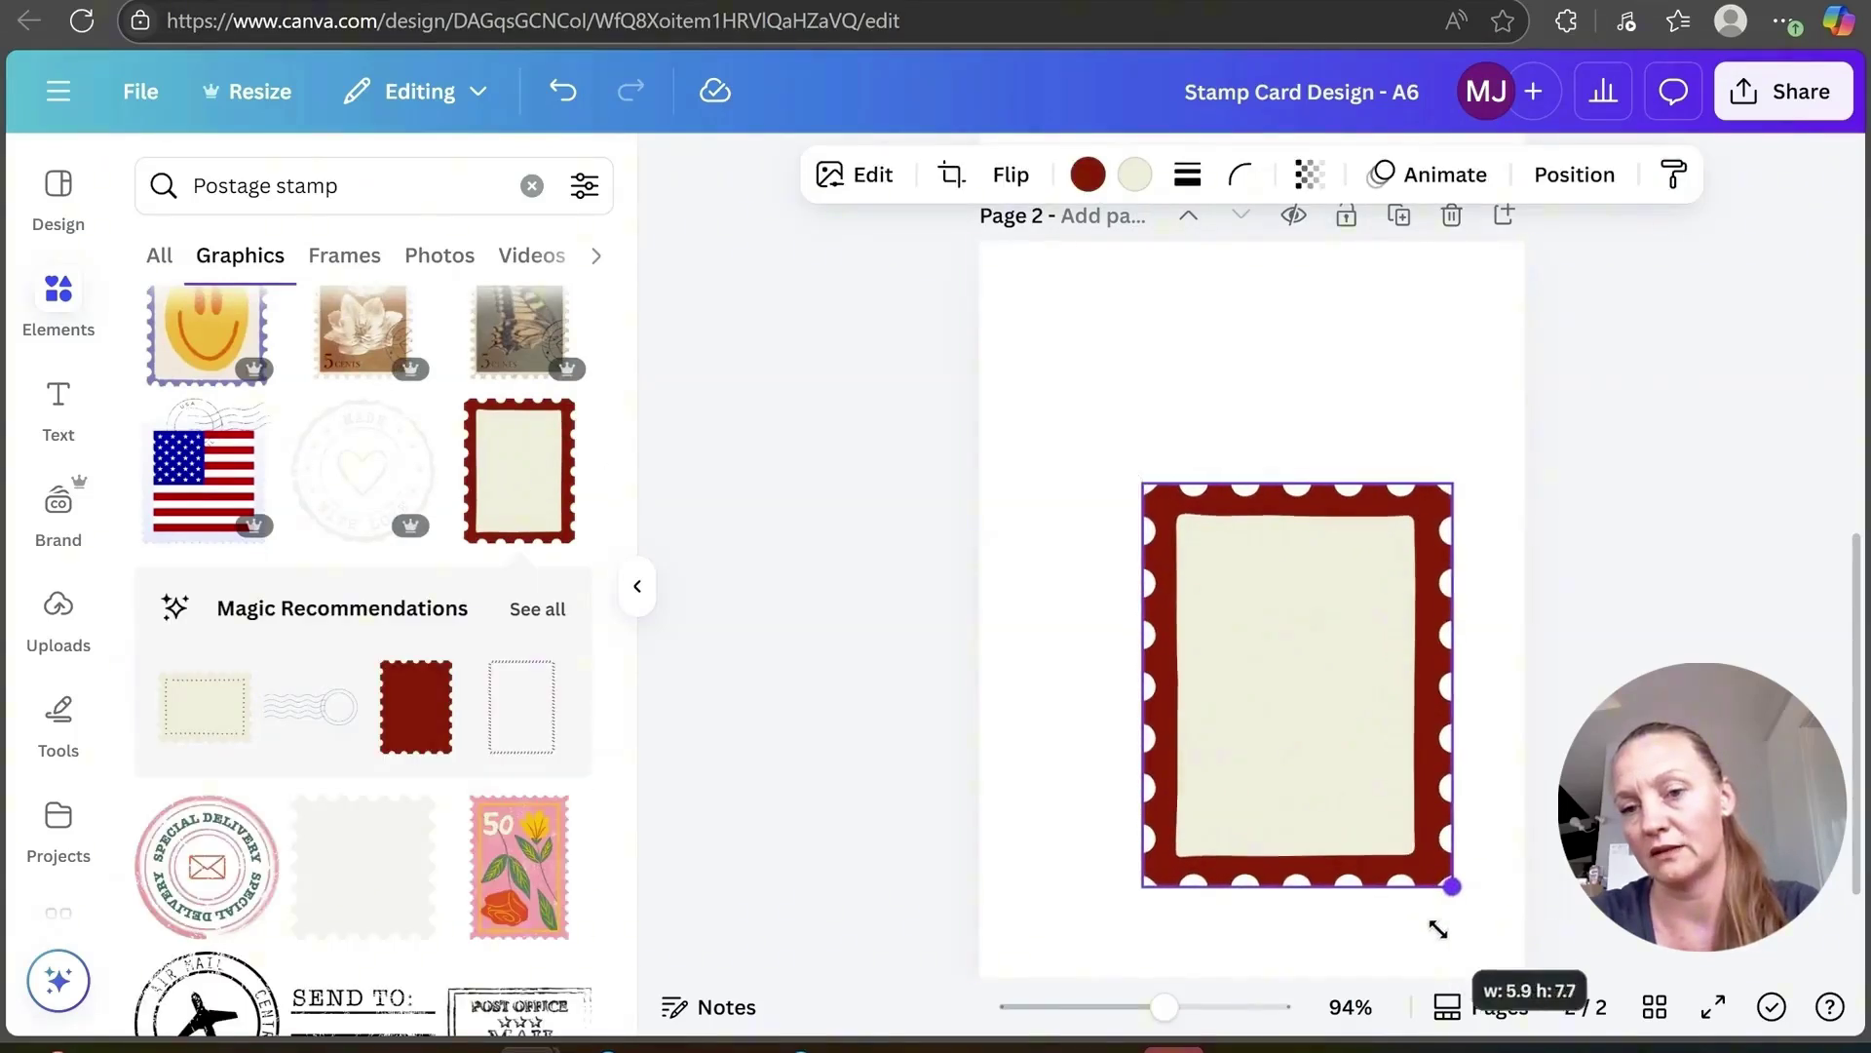
pyautogui.moveTo(1438, 928); pyautogui.dragTo(1456, 950)
pyautogui.moveTo(1328, 753); pyautogui.dragTo(1232, 606)
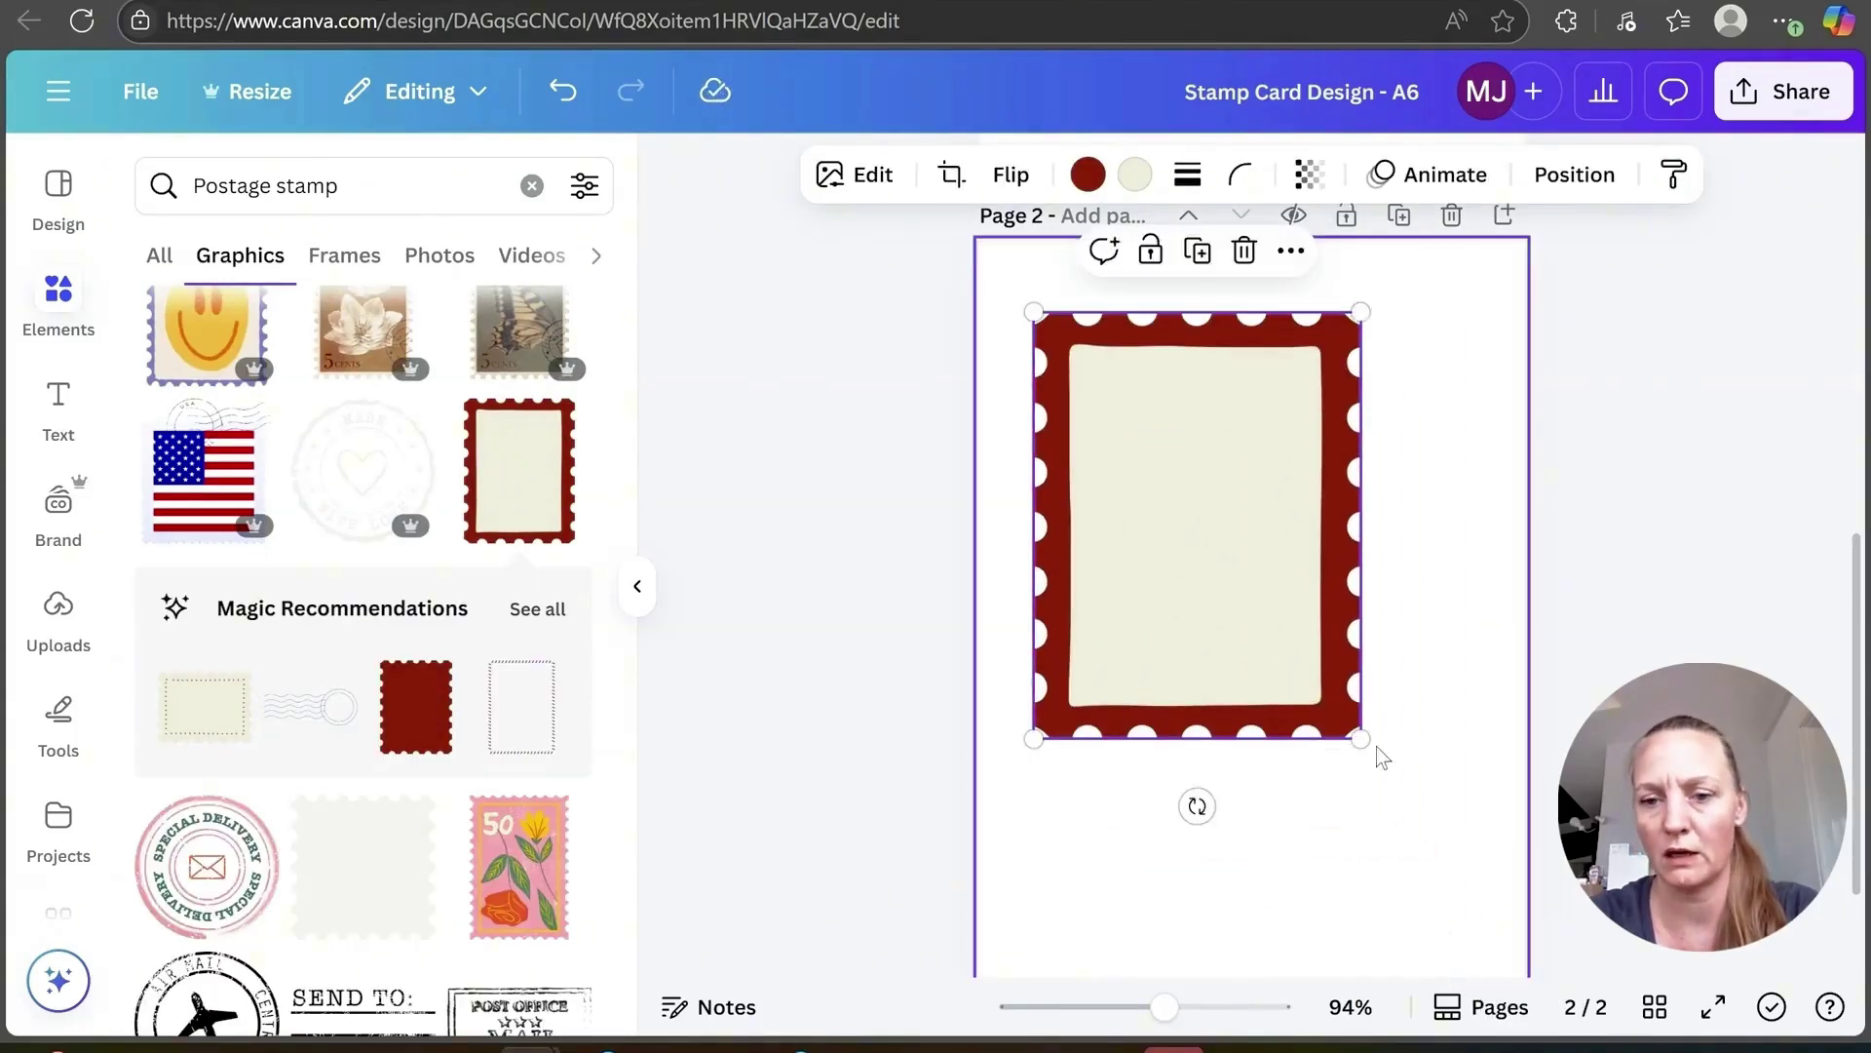
pyautogui.moveTo(1361, 739); pyautogui.dragTo(1459, 865)
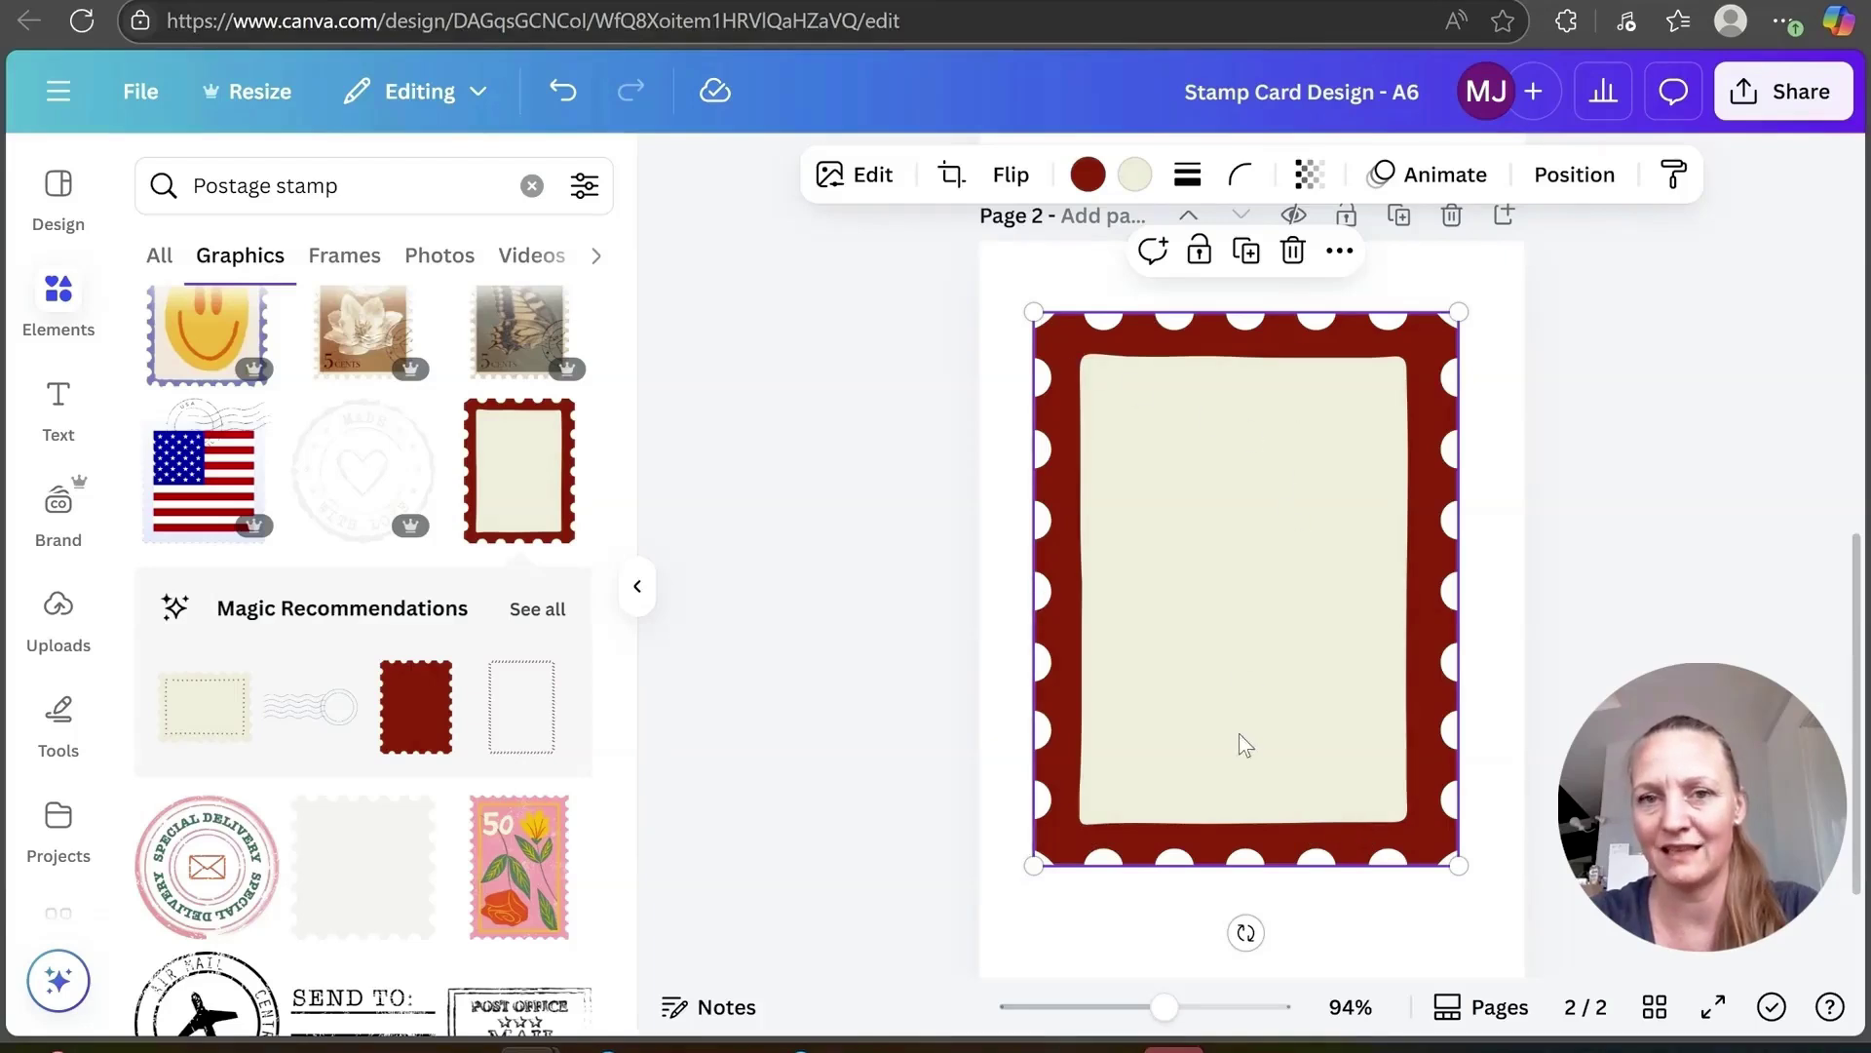
# Step: Recolour the stamp's border and inner area tan and centre it on page 2
pyautogui.click(1087, 174)
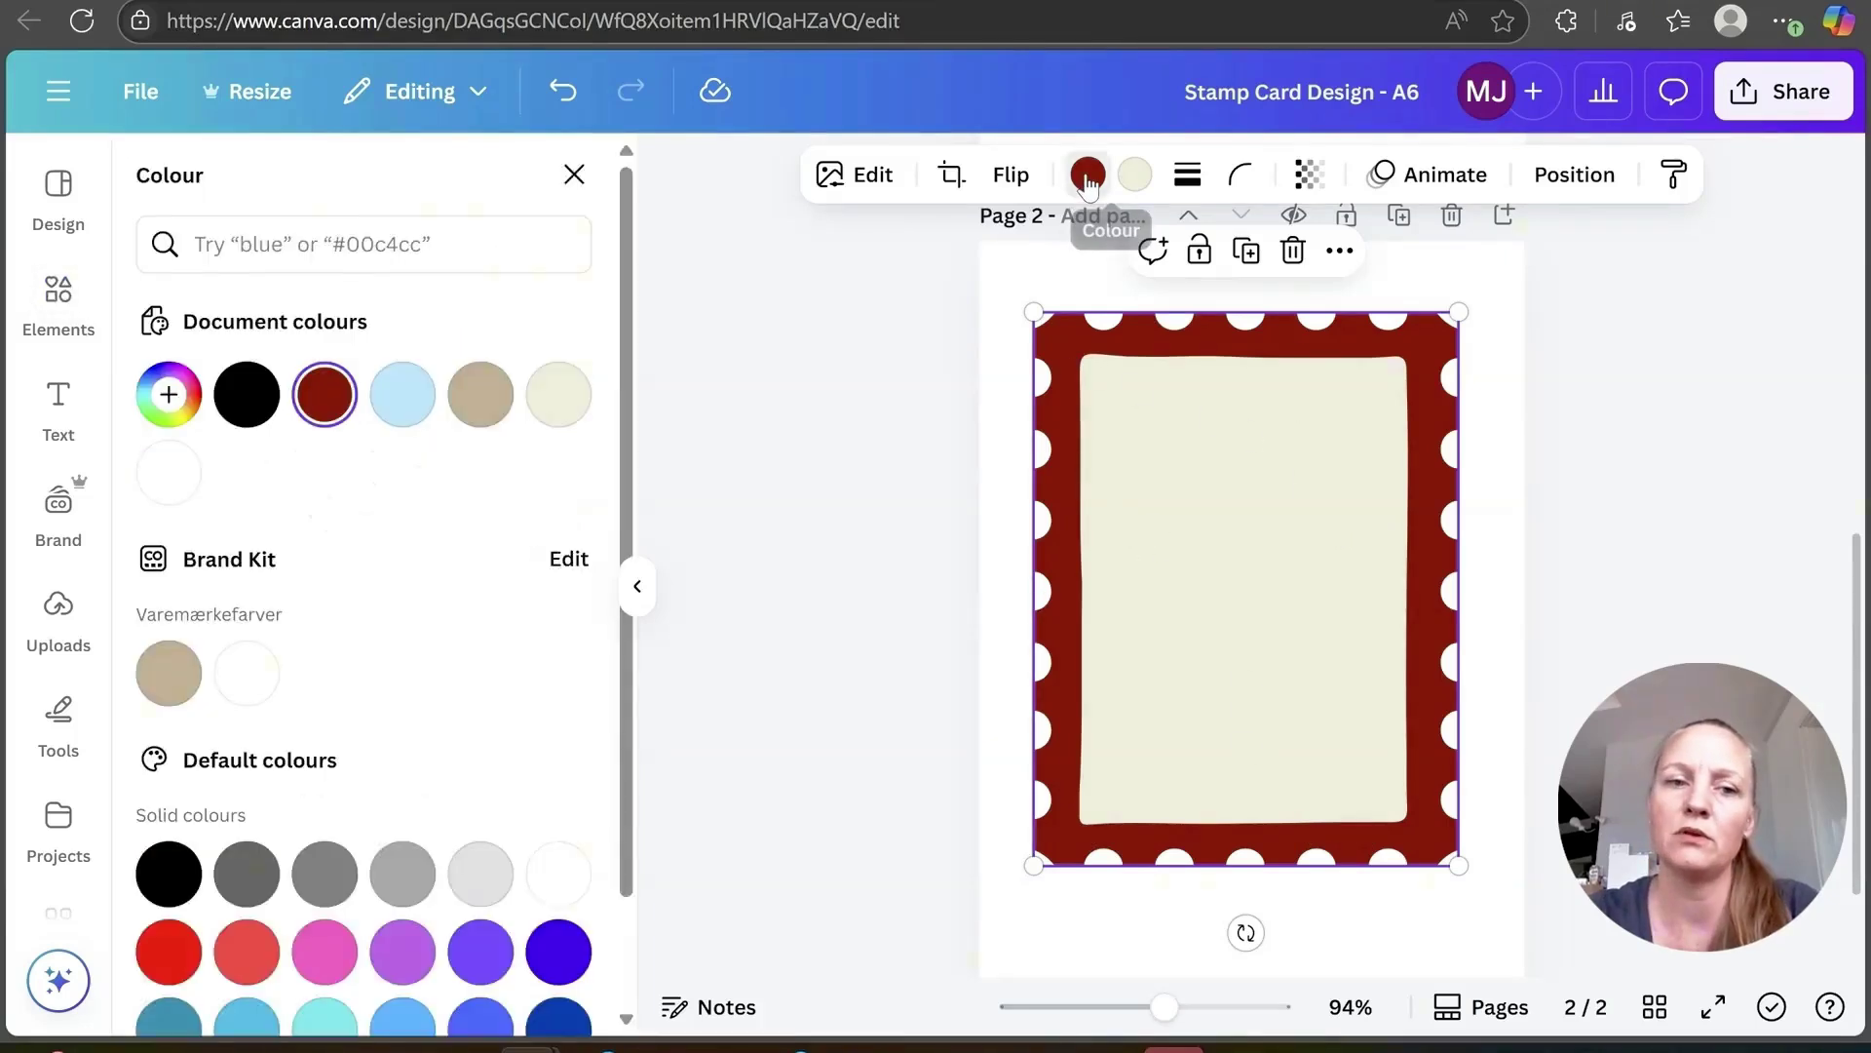
pyautogui.click(480, 394)
pyautogui.click(1134, 174)
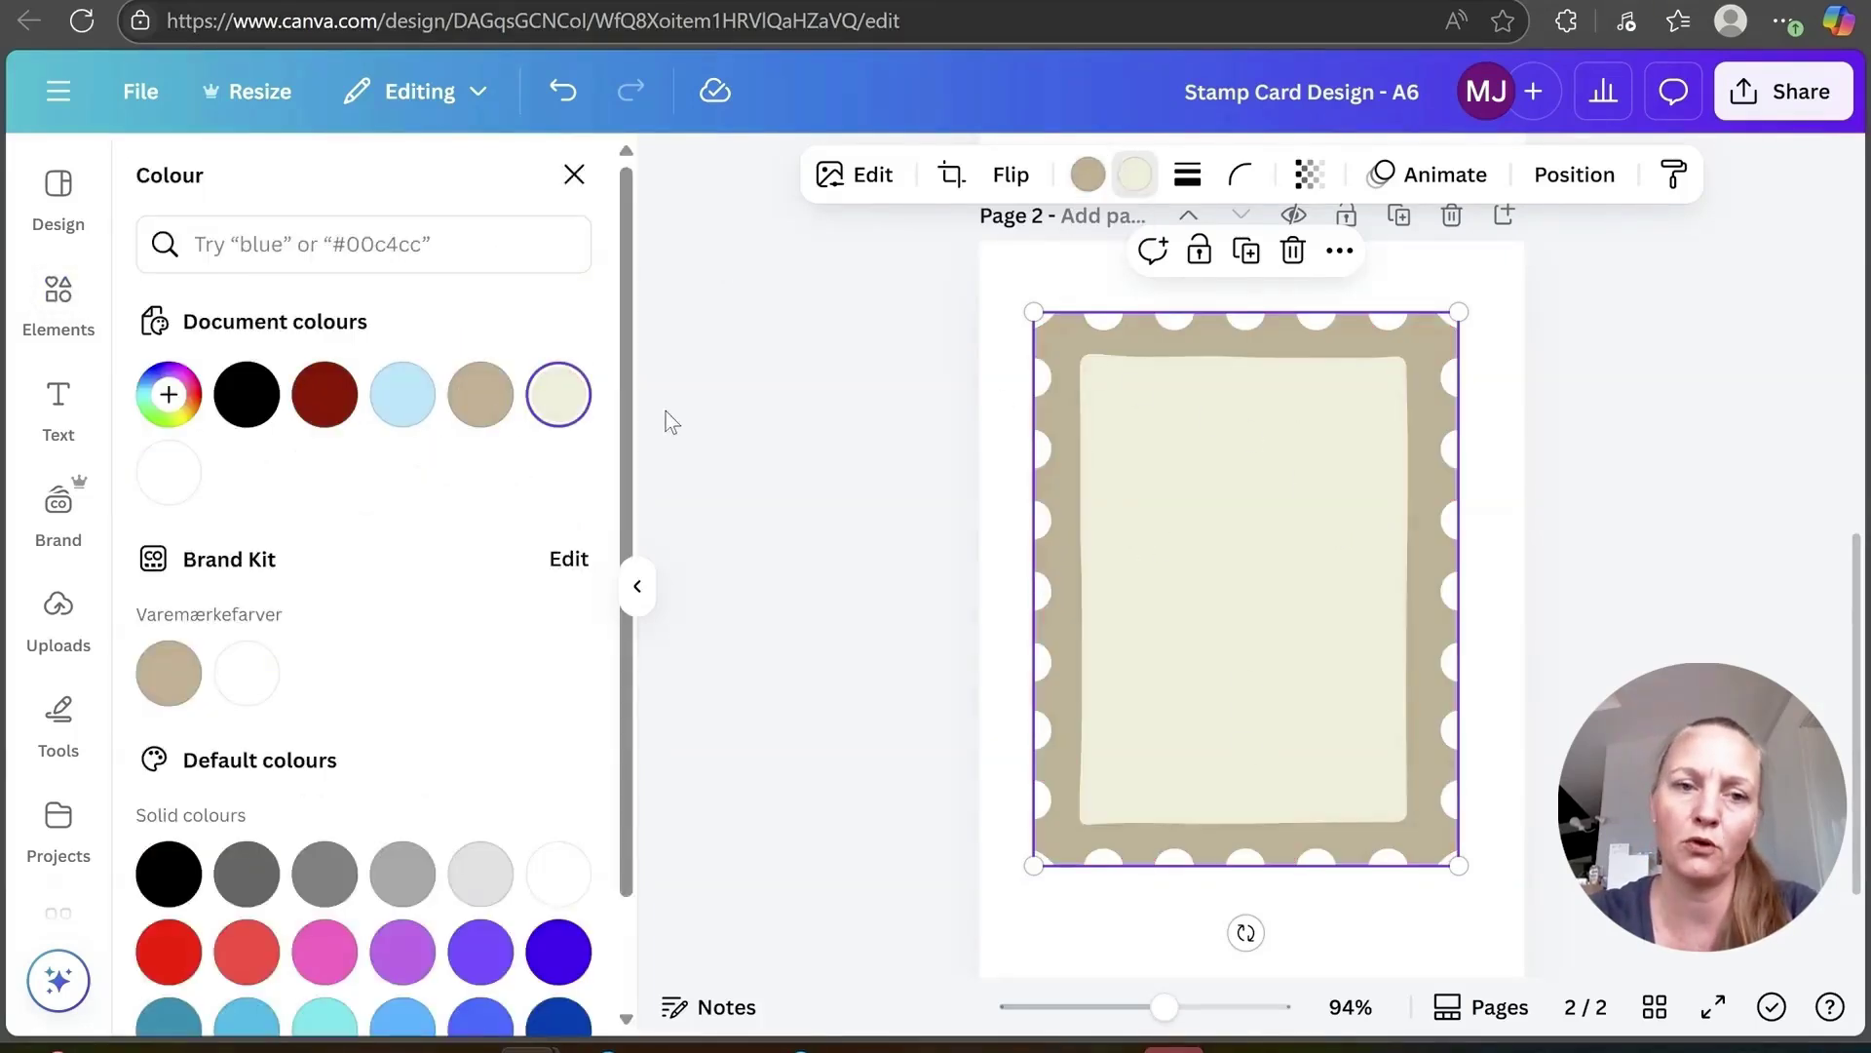
pyautogui.click(480, 394)
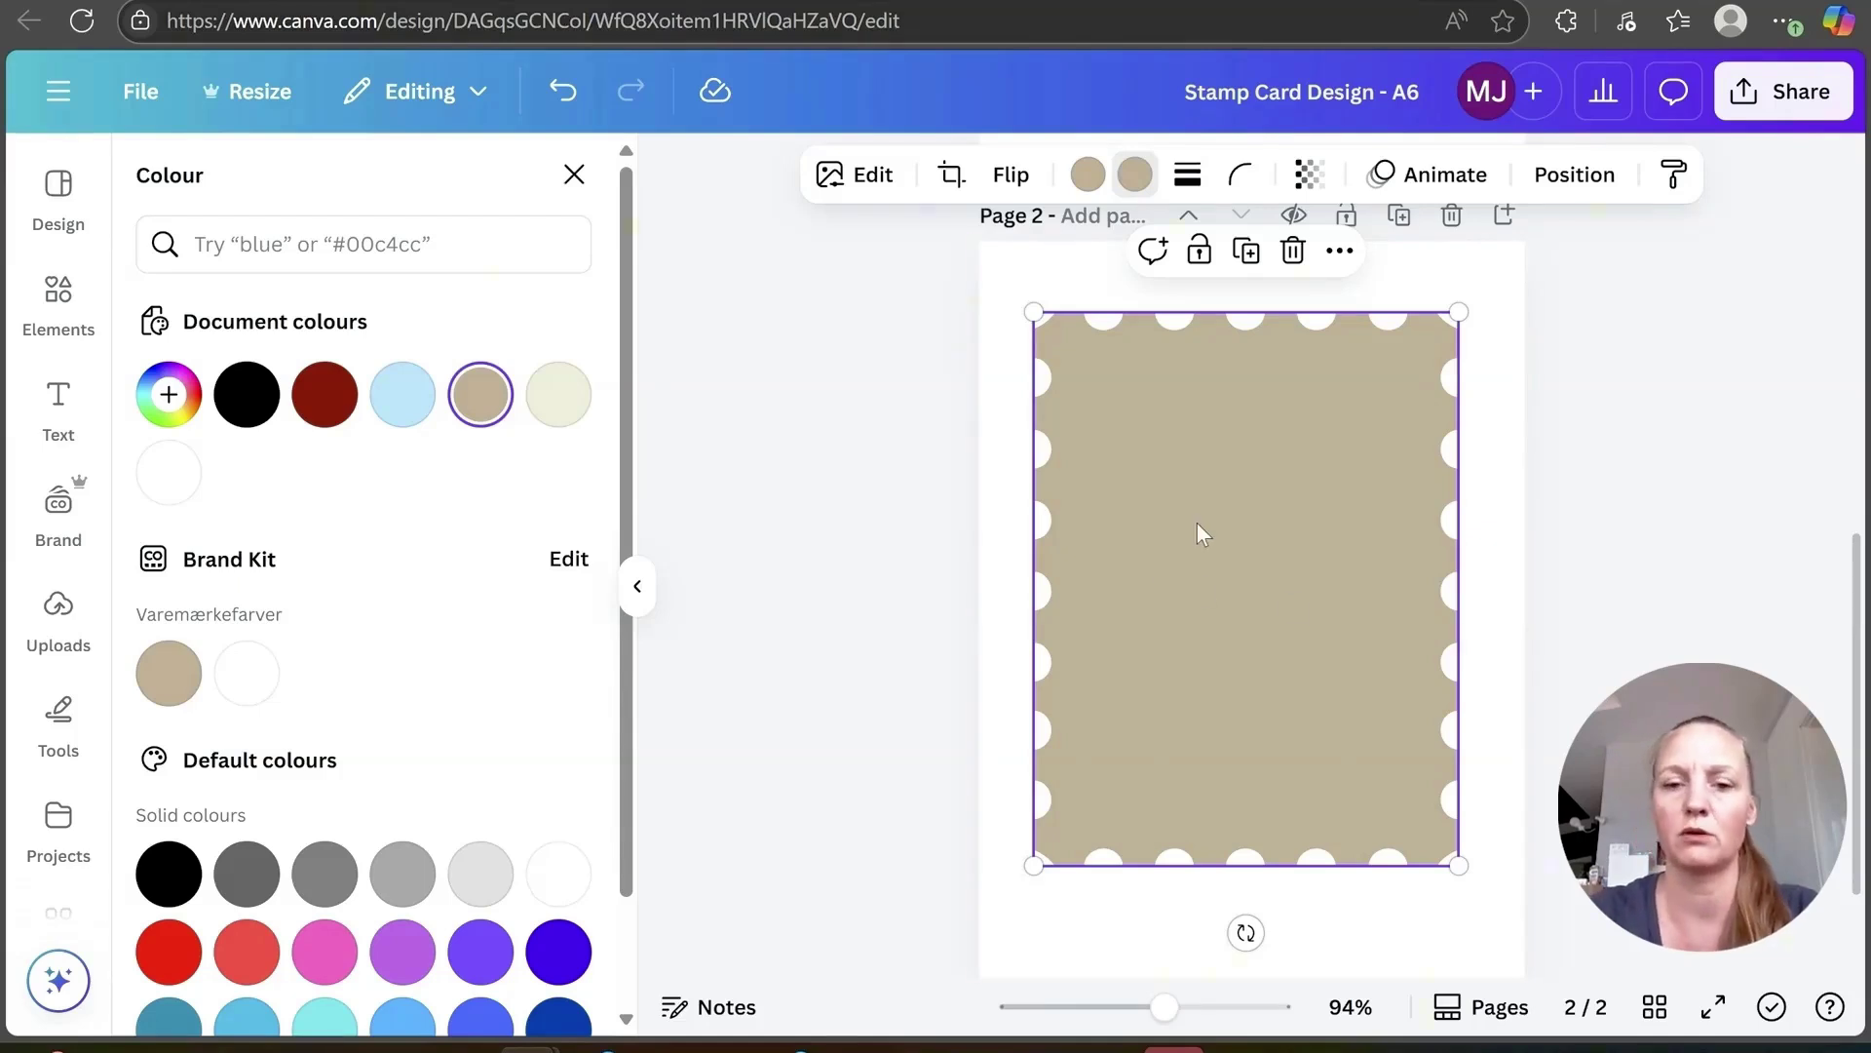
pyautogui.click(1002, 543)
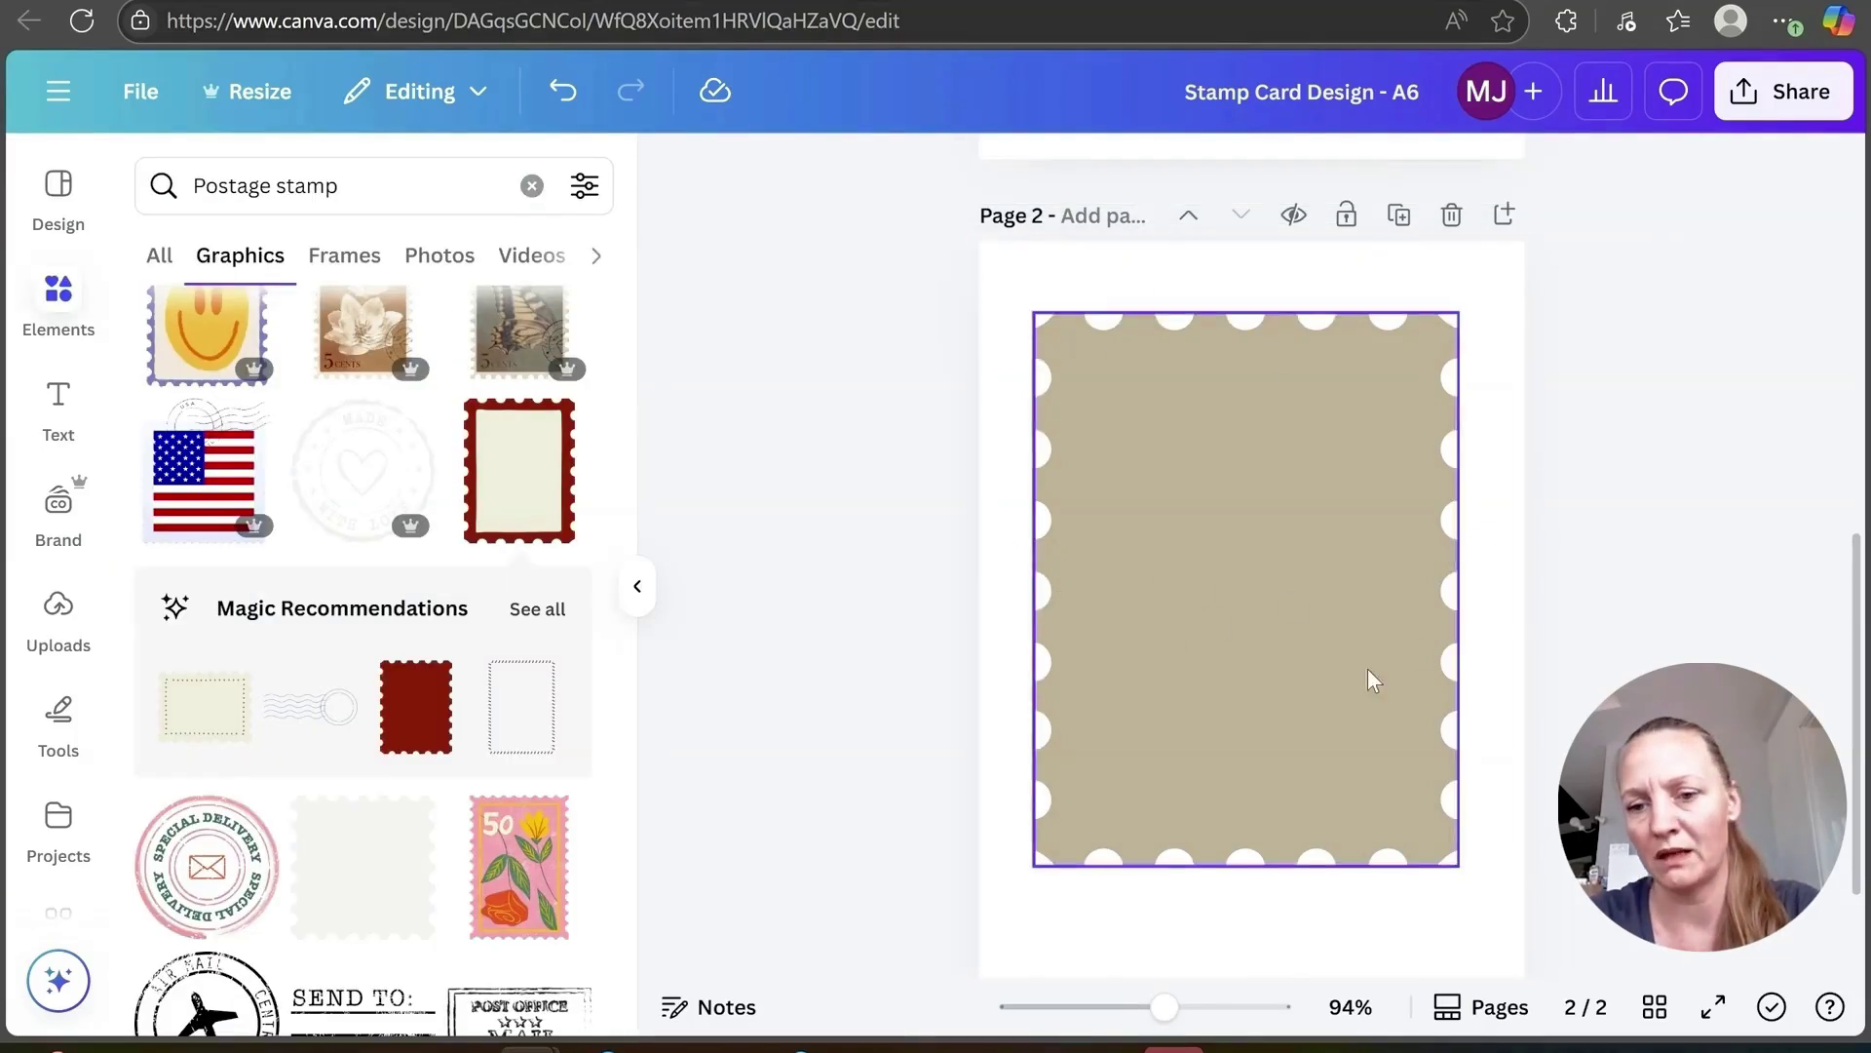
pyautogui.click(1286, 714)
pyautogui.moveTo(1287, 714); pyautogui.dragTo(1297, 732)
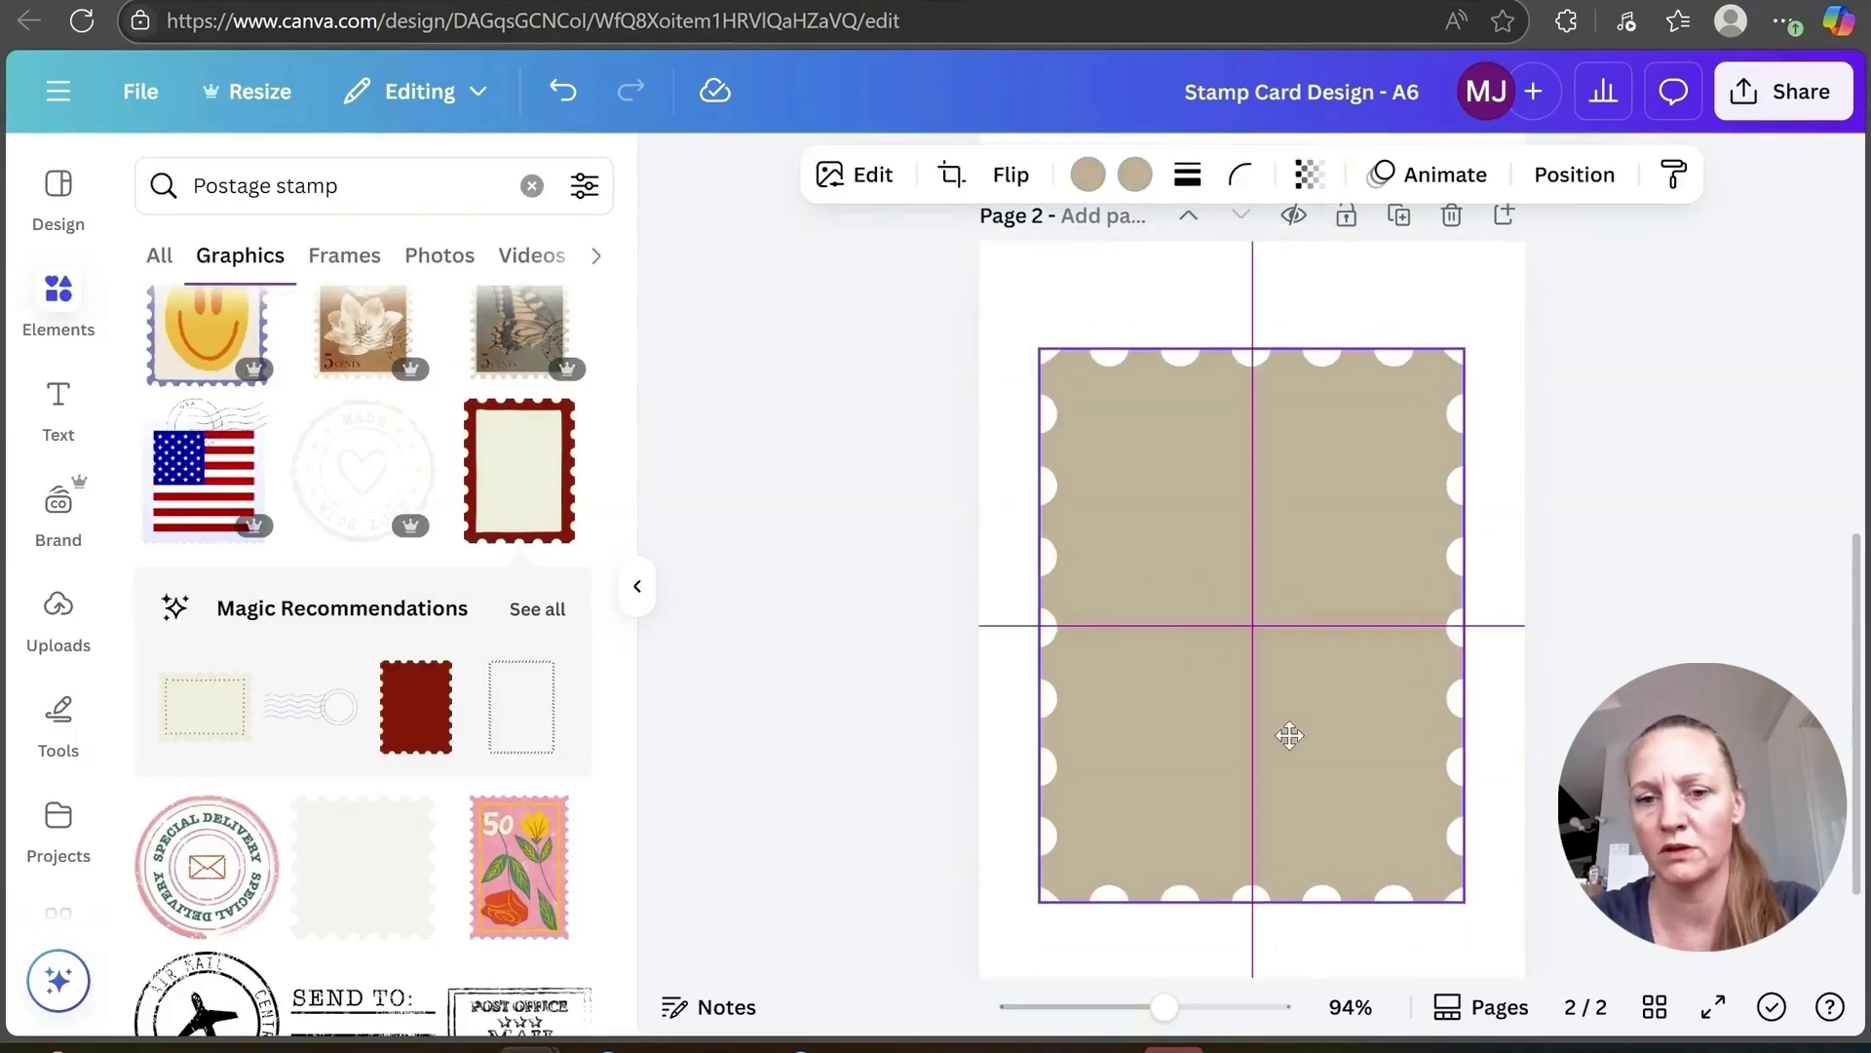
pyautogui.scroll(8, 1298, 732)
pyautogui.scroll(-8, 1277, 628)
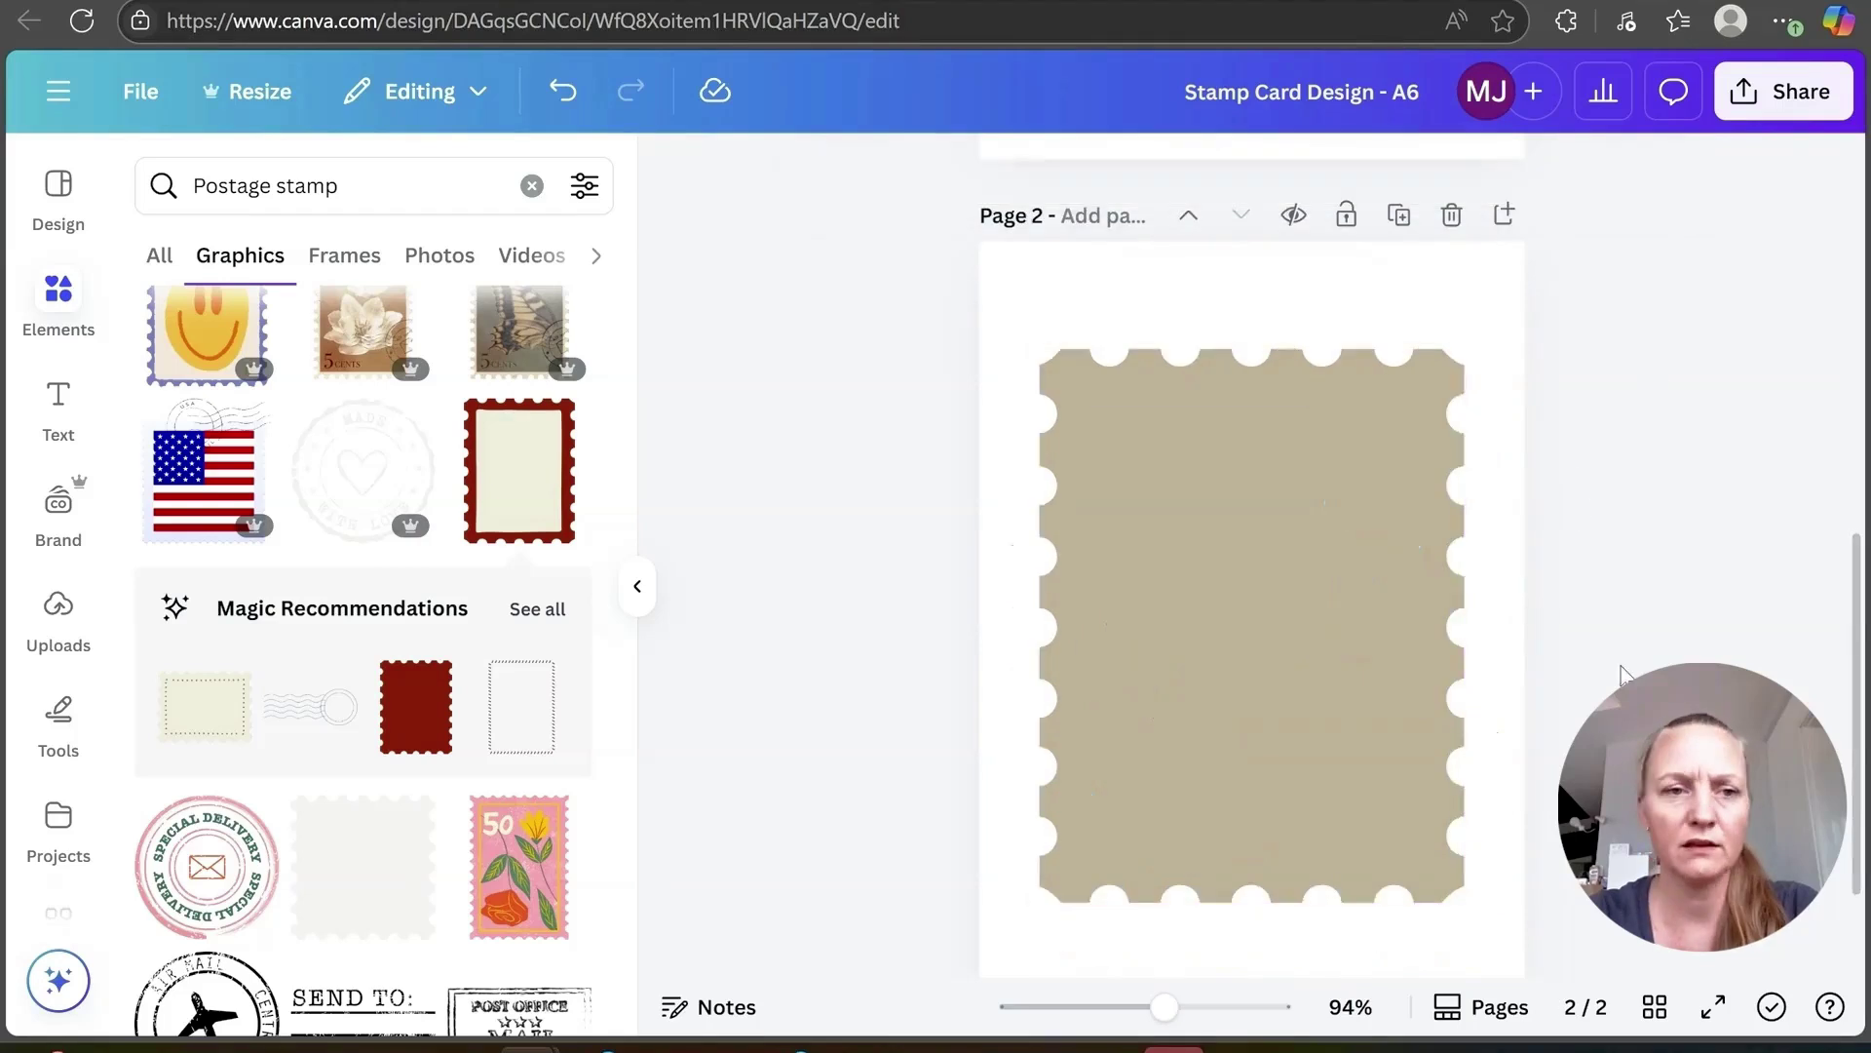
# Step: Add a square shape, enlarged and centred on the stamp as a white inner frame
pyautogui.click(598, 259)
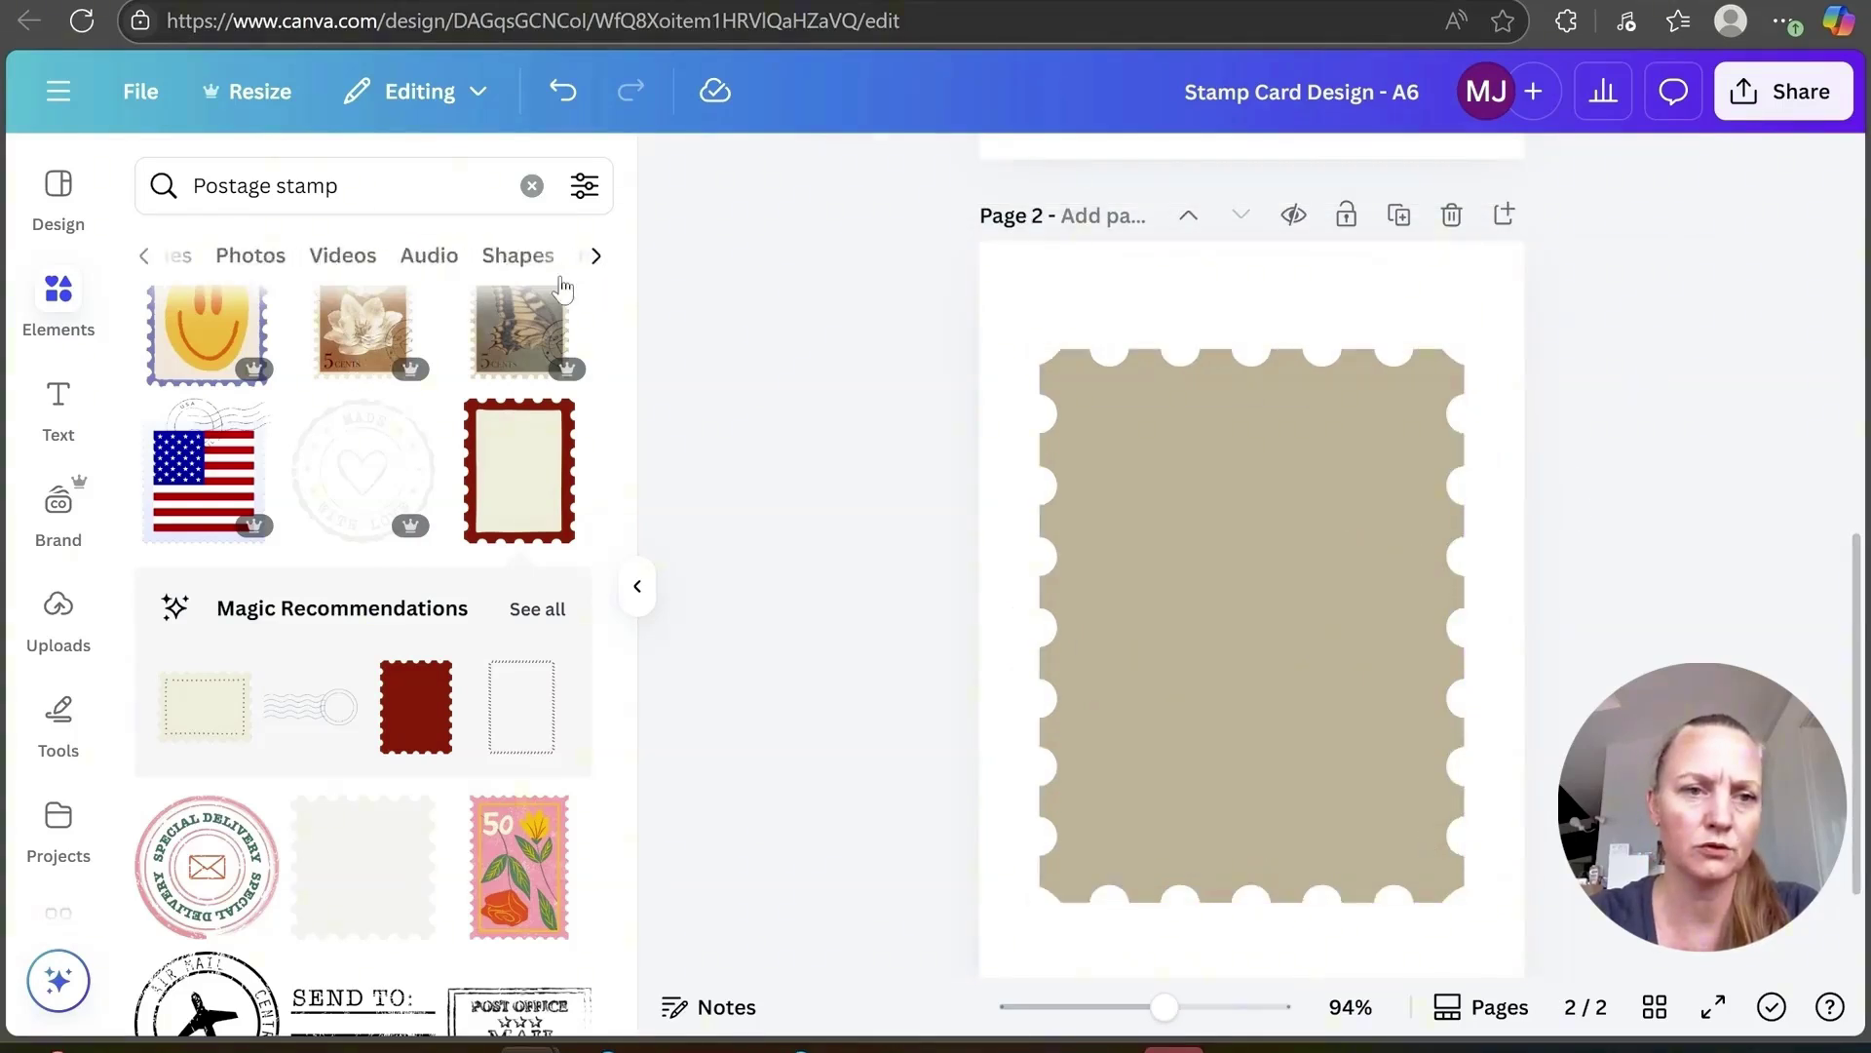
pyautogui.click(480, 259)
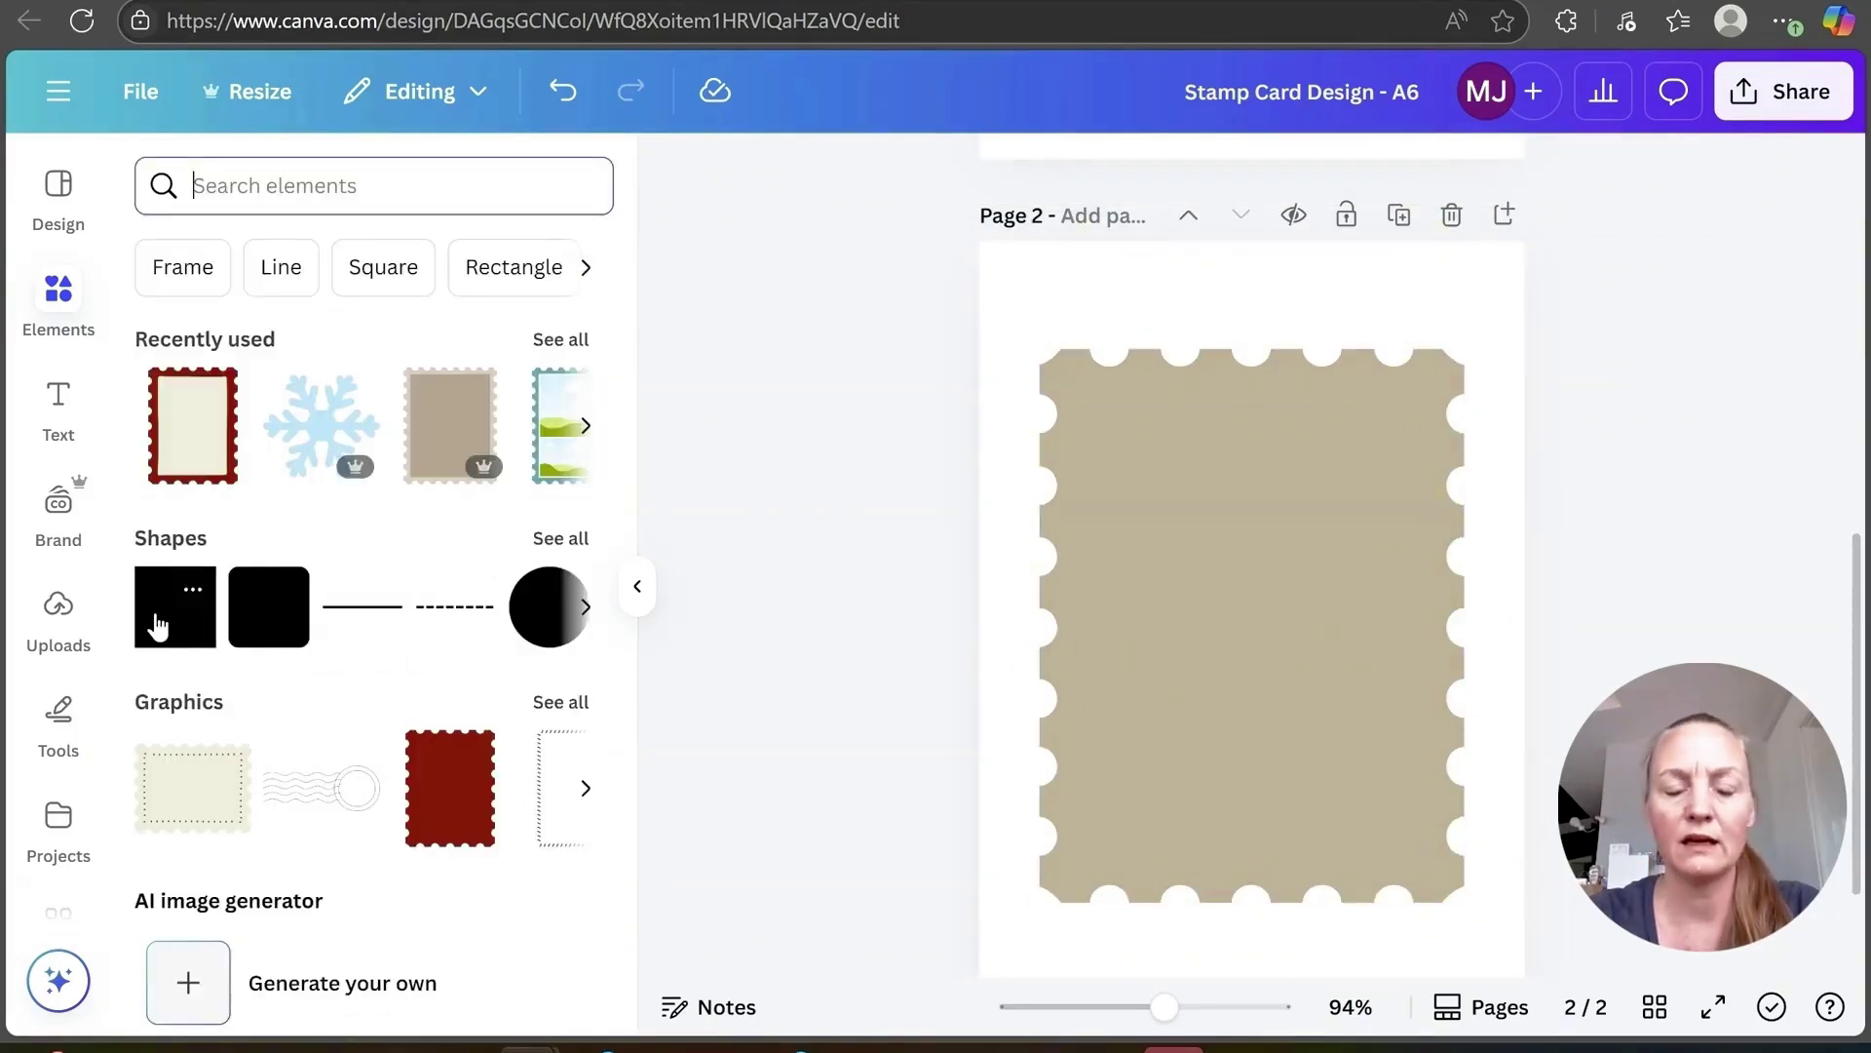
pyautogui.click(156, 624)
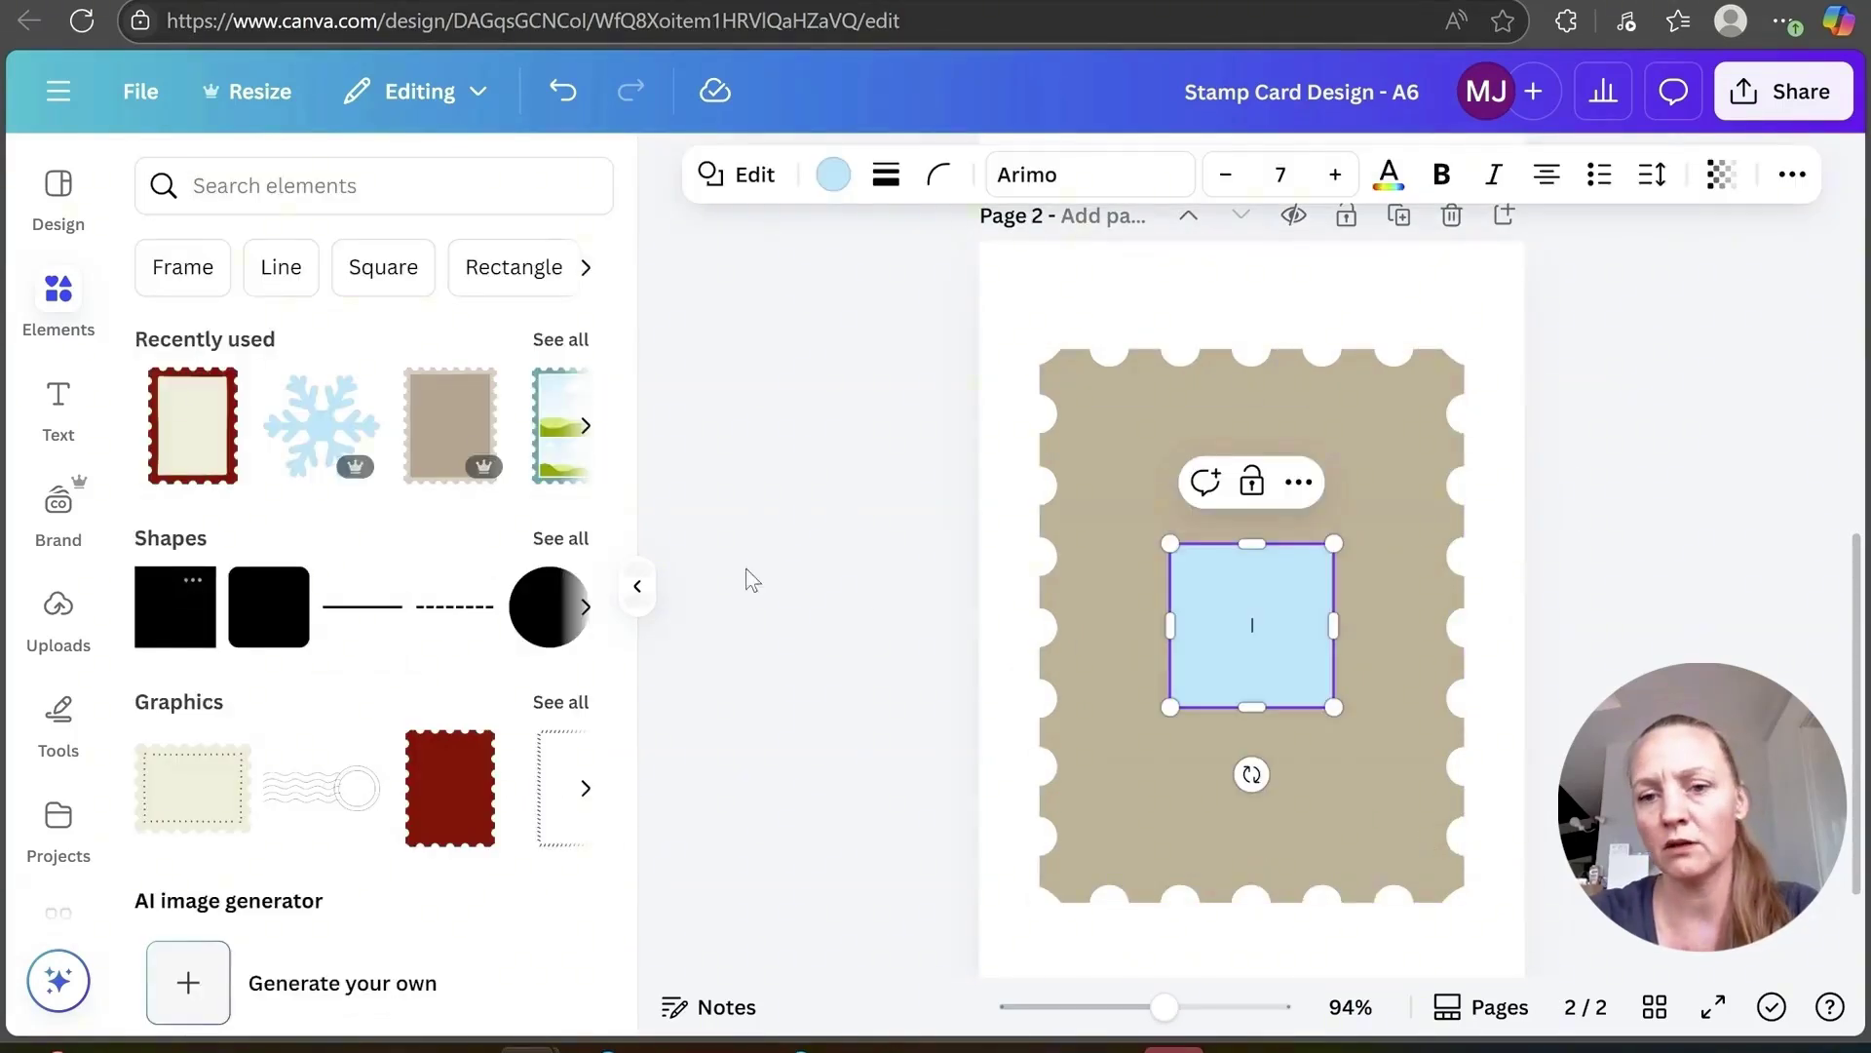
pyautogui.moveTo(1170, 535); pyautogui.dragTo(1084, 395)
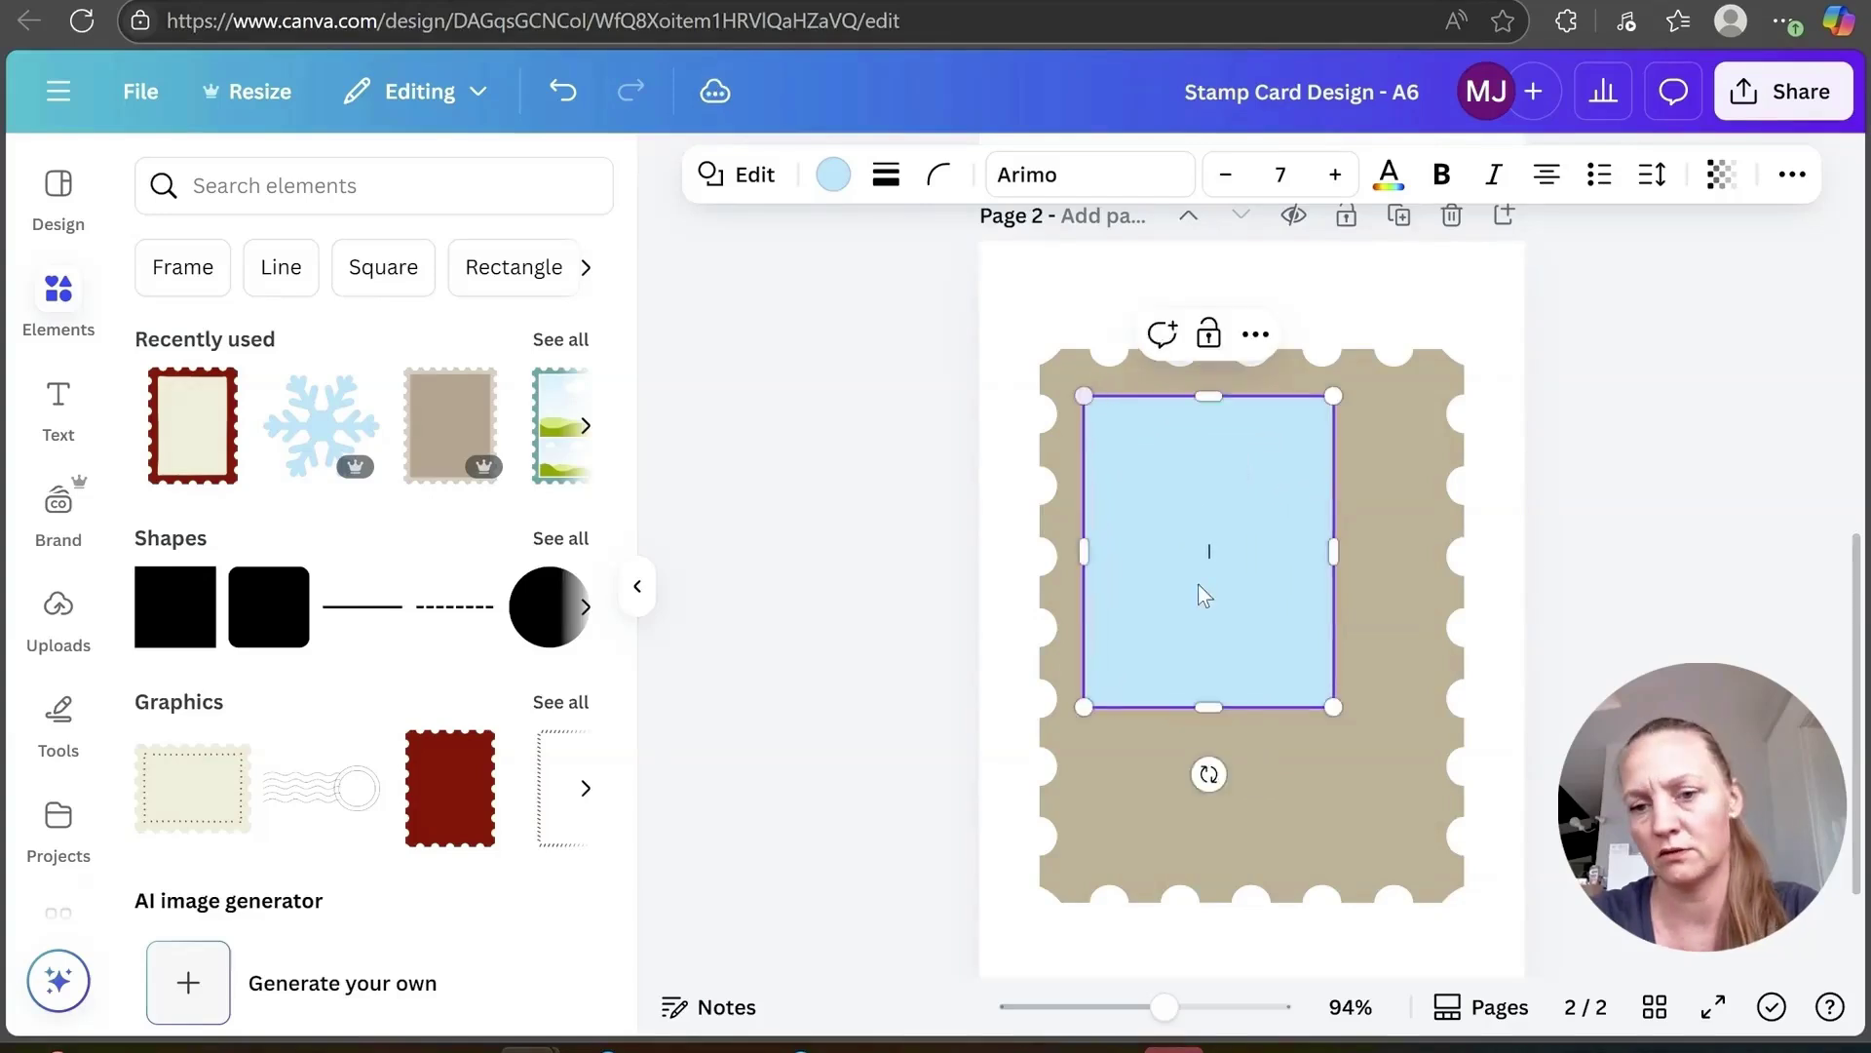
pyautogui.moveTo(1335, 708); pyautogui.dragTo(1424, 852)
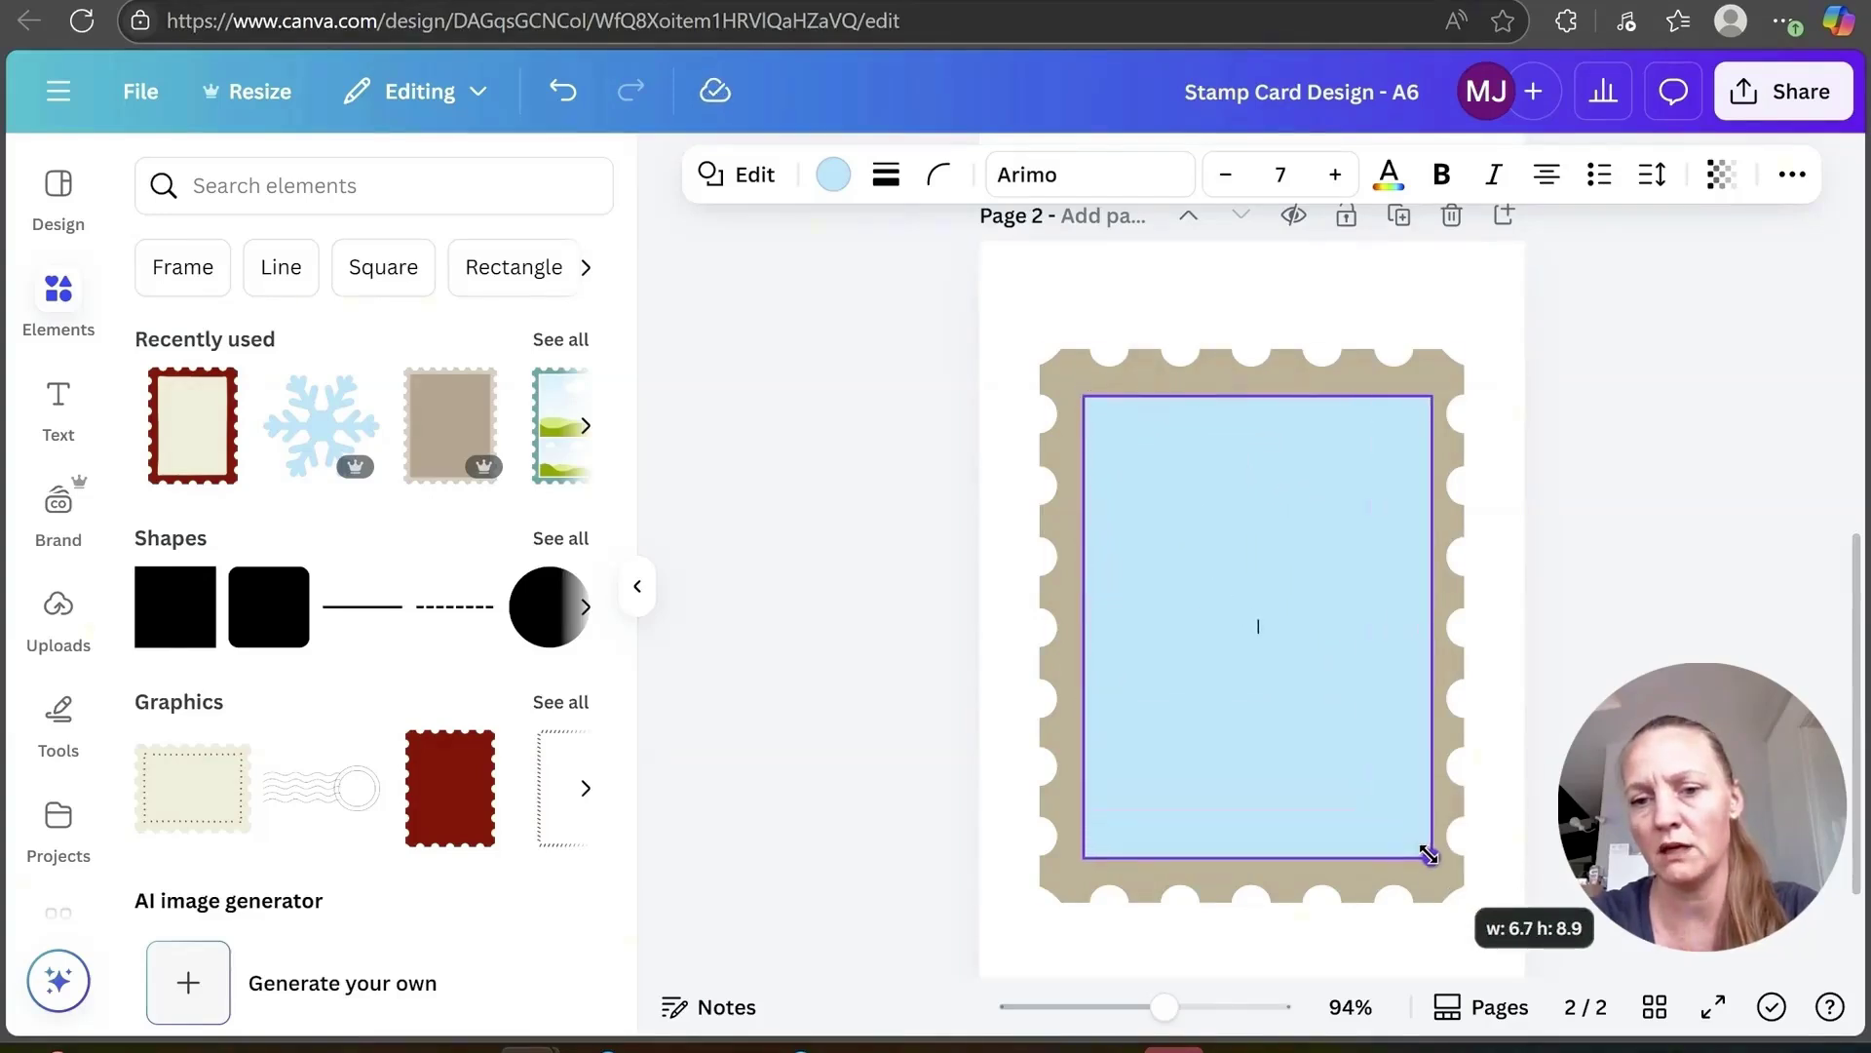
pyautogui.moveTo(1212, 656)
pyautogui.mouseDown()
pyautogui.moveTo(1188, 647)
pyautogui.moveTo(1208, 635)
pyautogui.moveTo(1213, 658)
pyautogui.mouseUp()
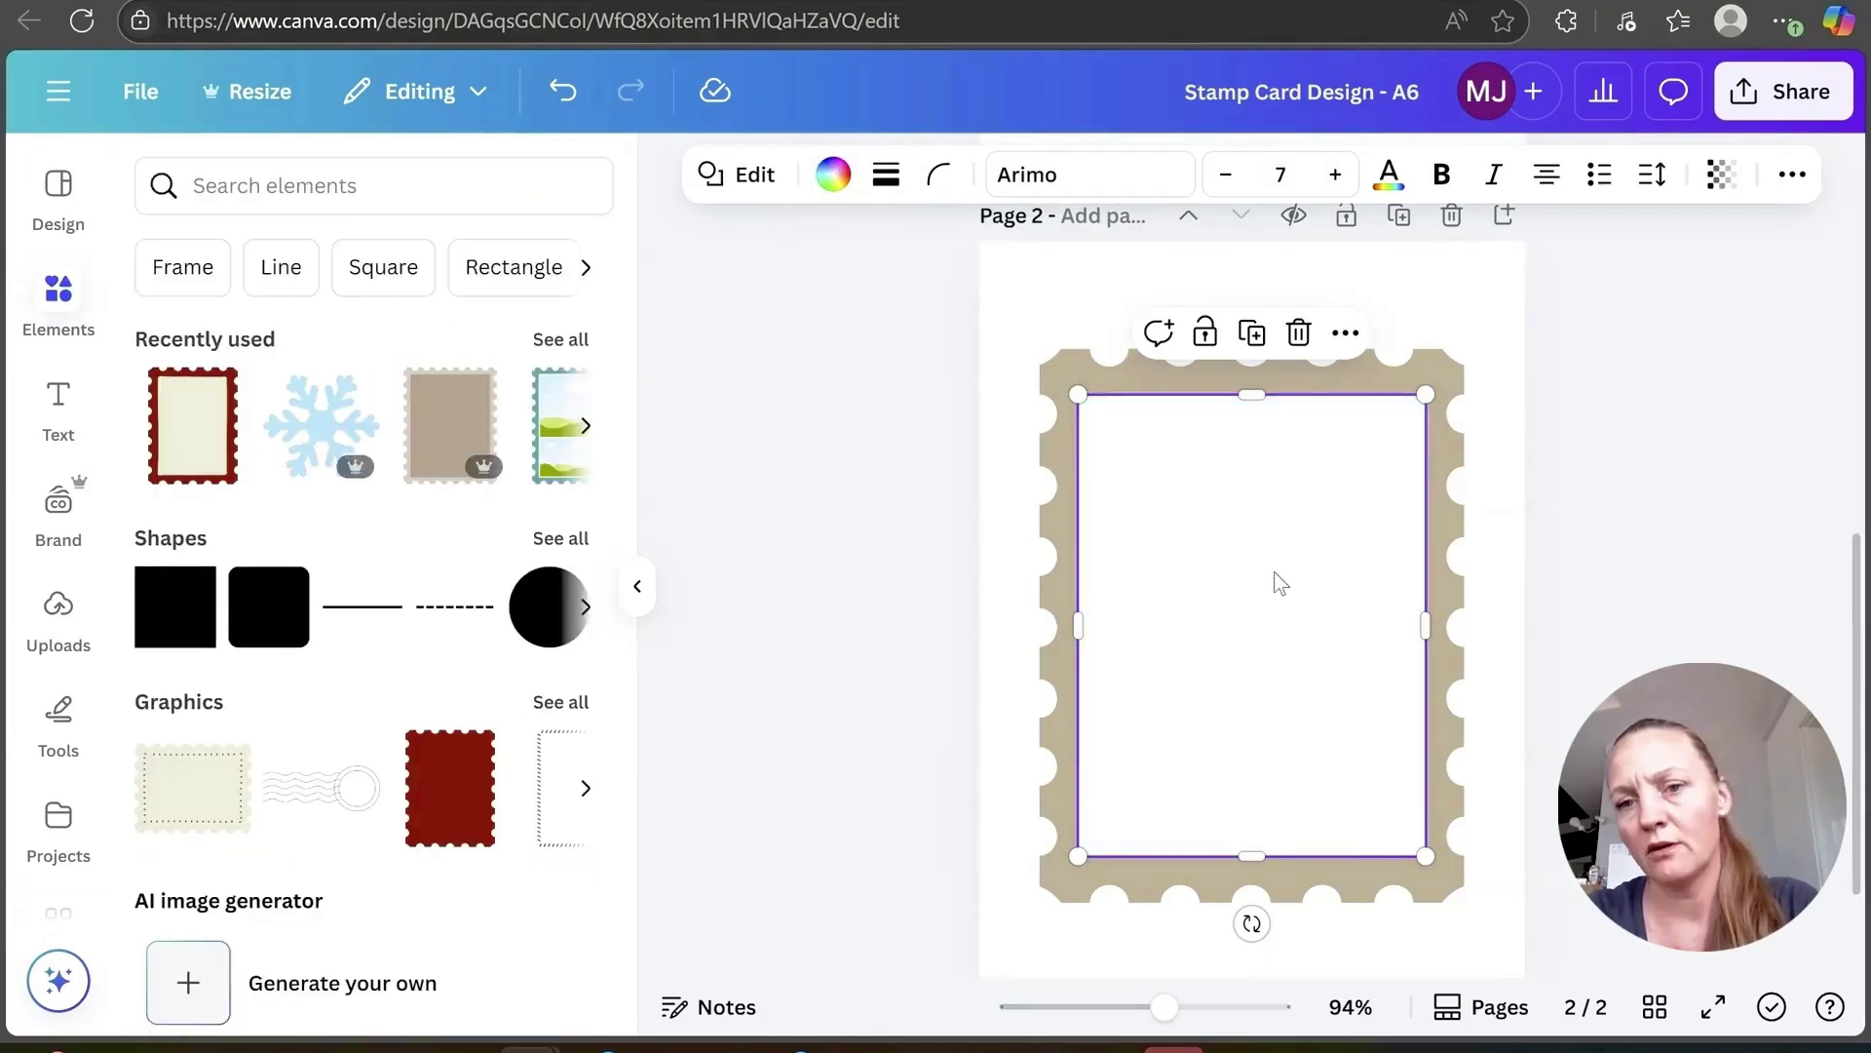
# Step: Duplicate the inner frame, fill the copy tan and shrink it to leave a white border
pyautogui.rightClick(1286, 585)
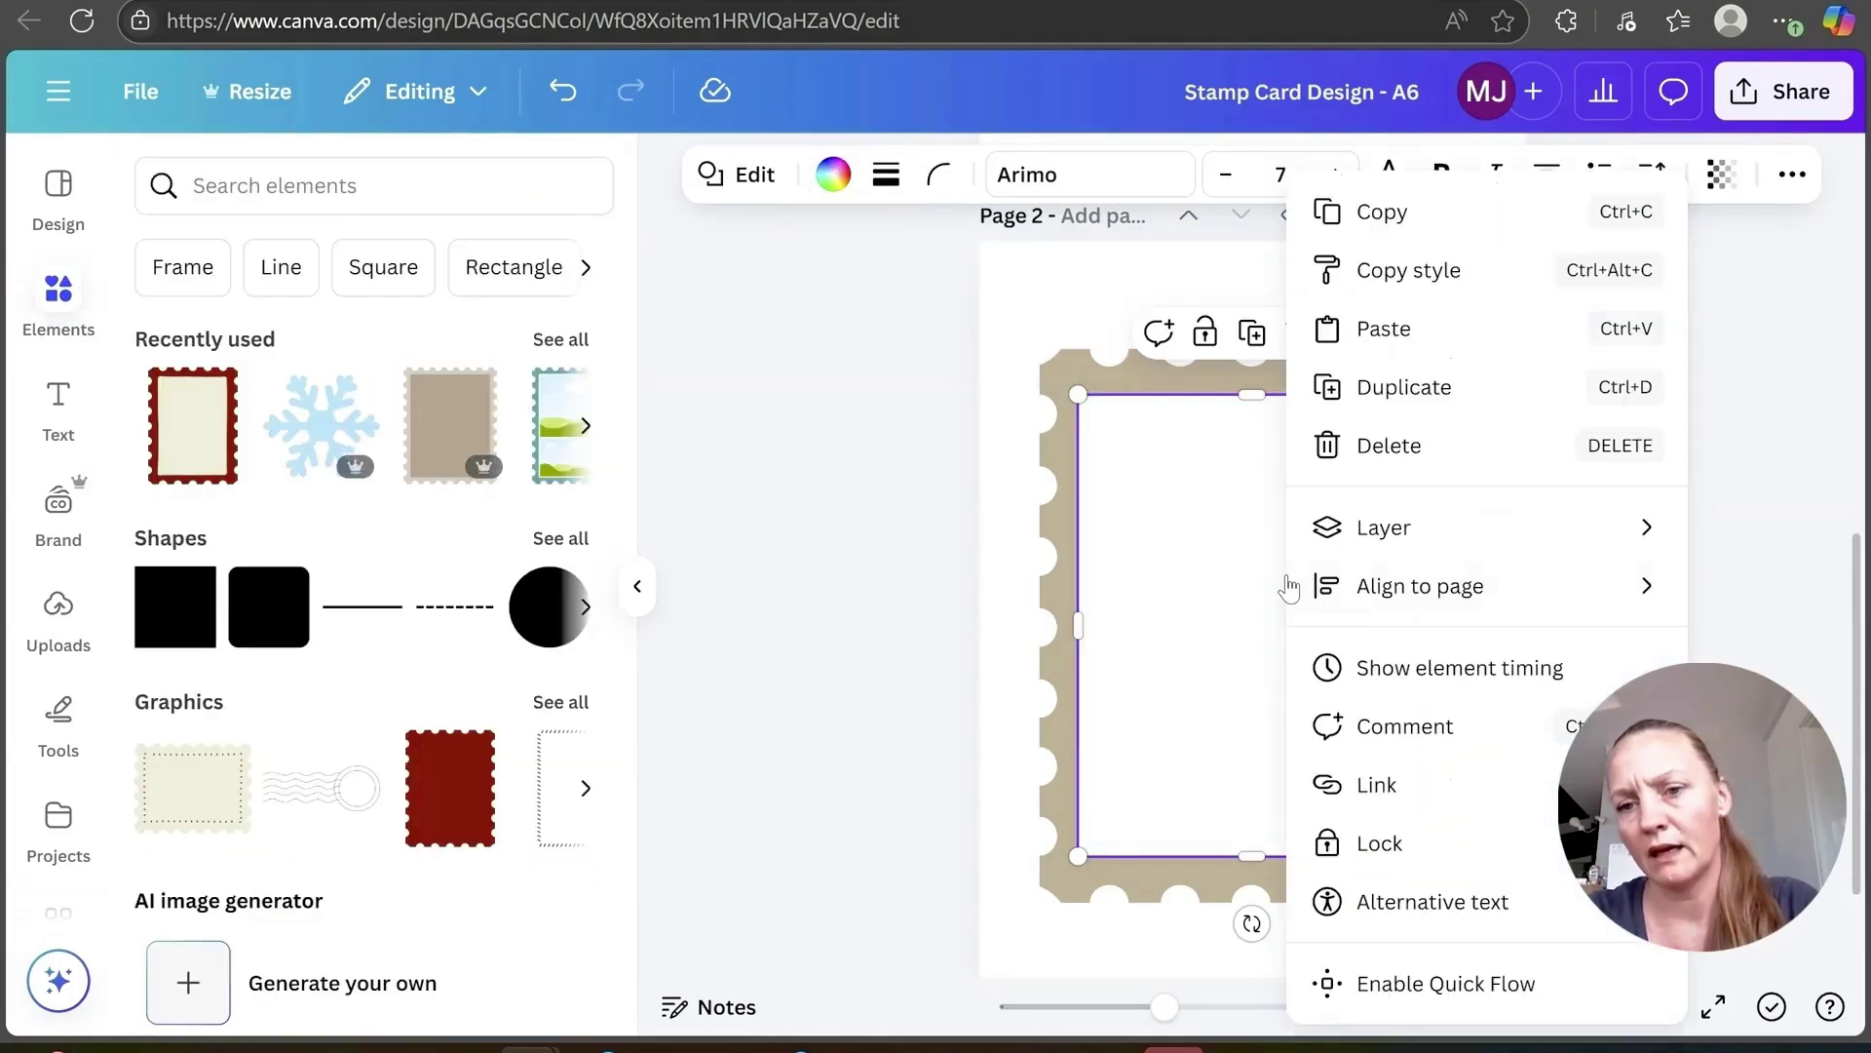
pyautogui.click(1374, 390)
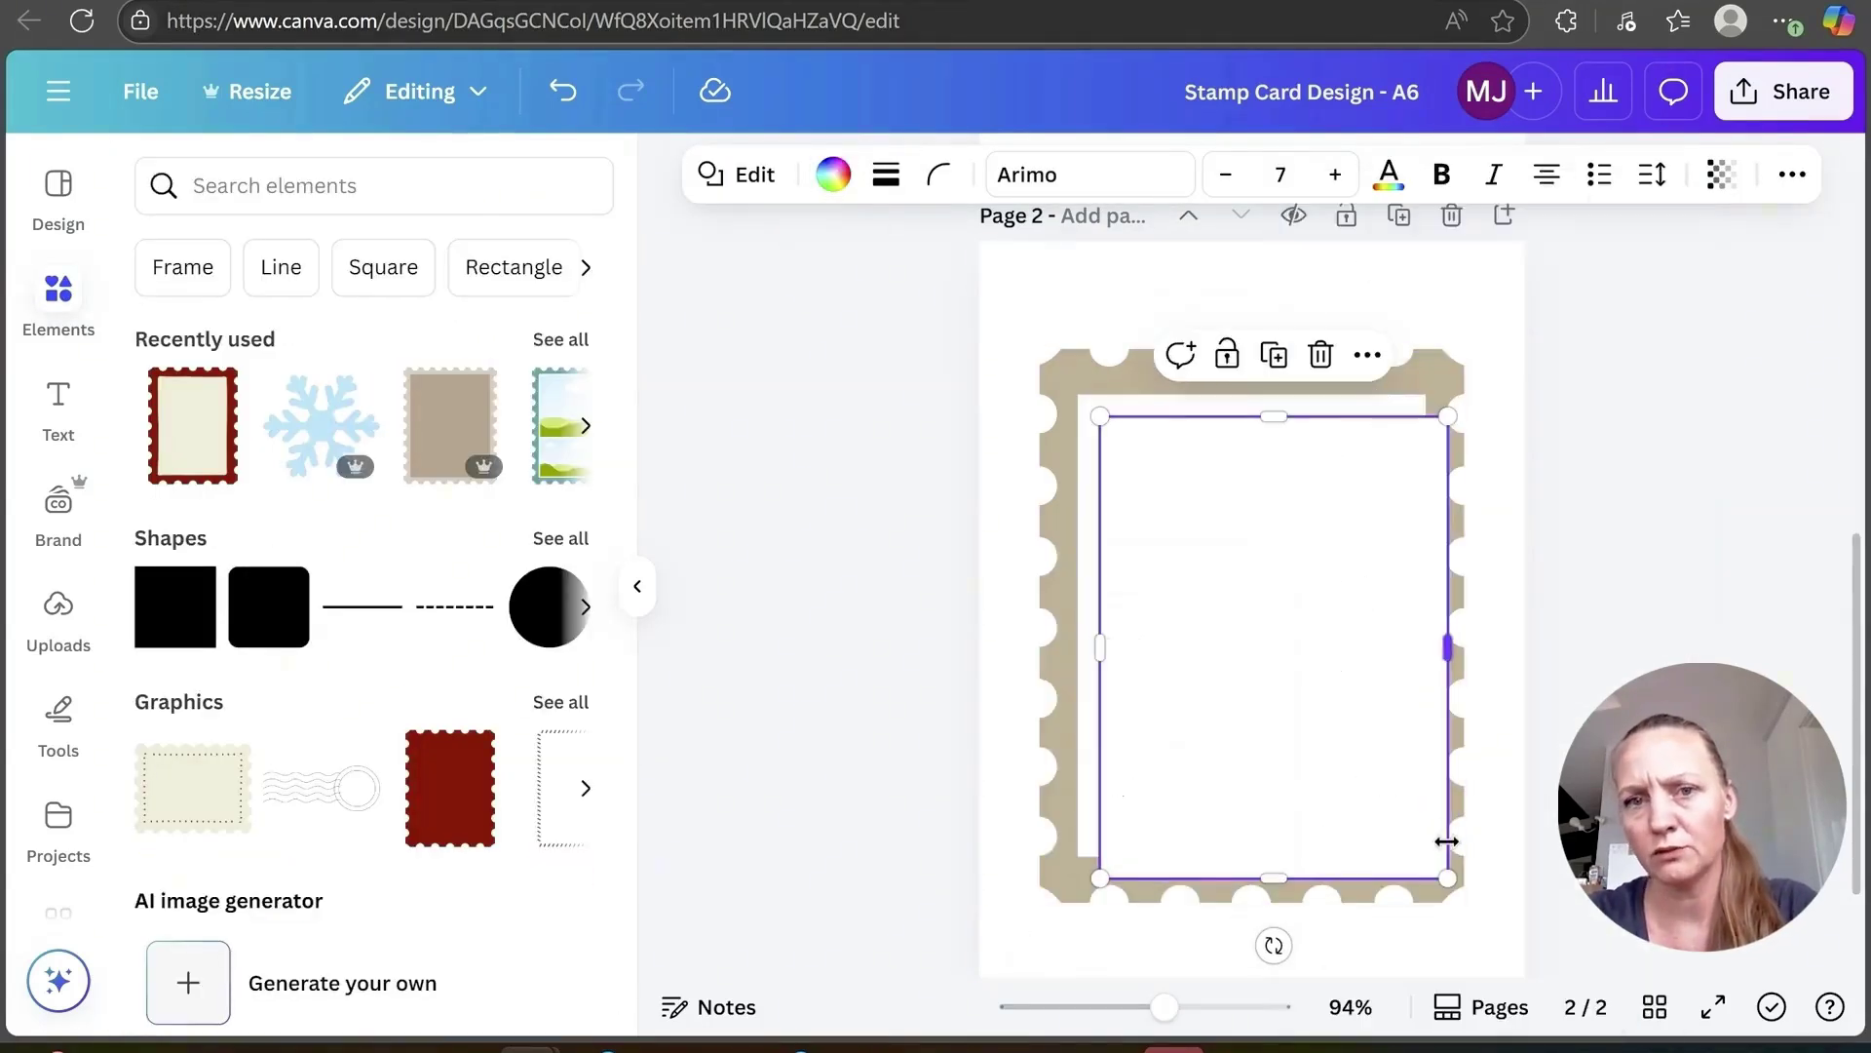
pyautogui.click(864, 175)
pyautogui.click(482, 401)
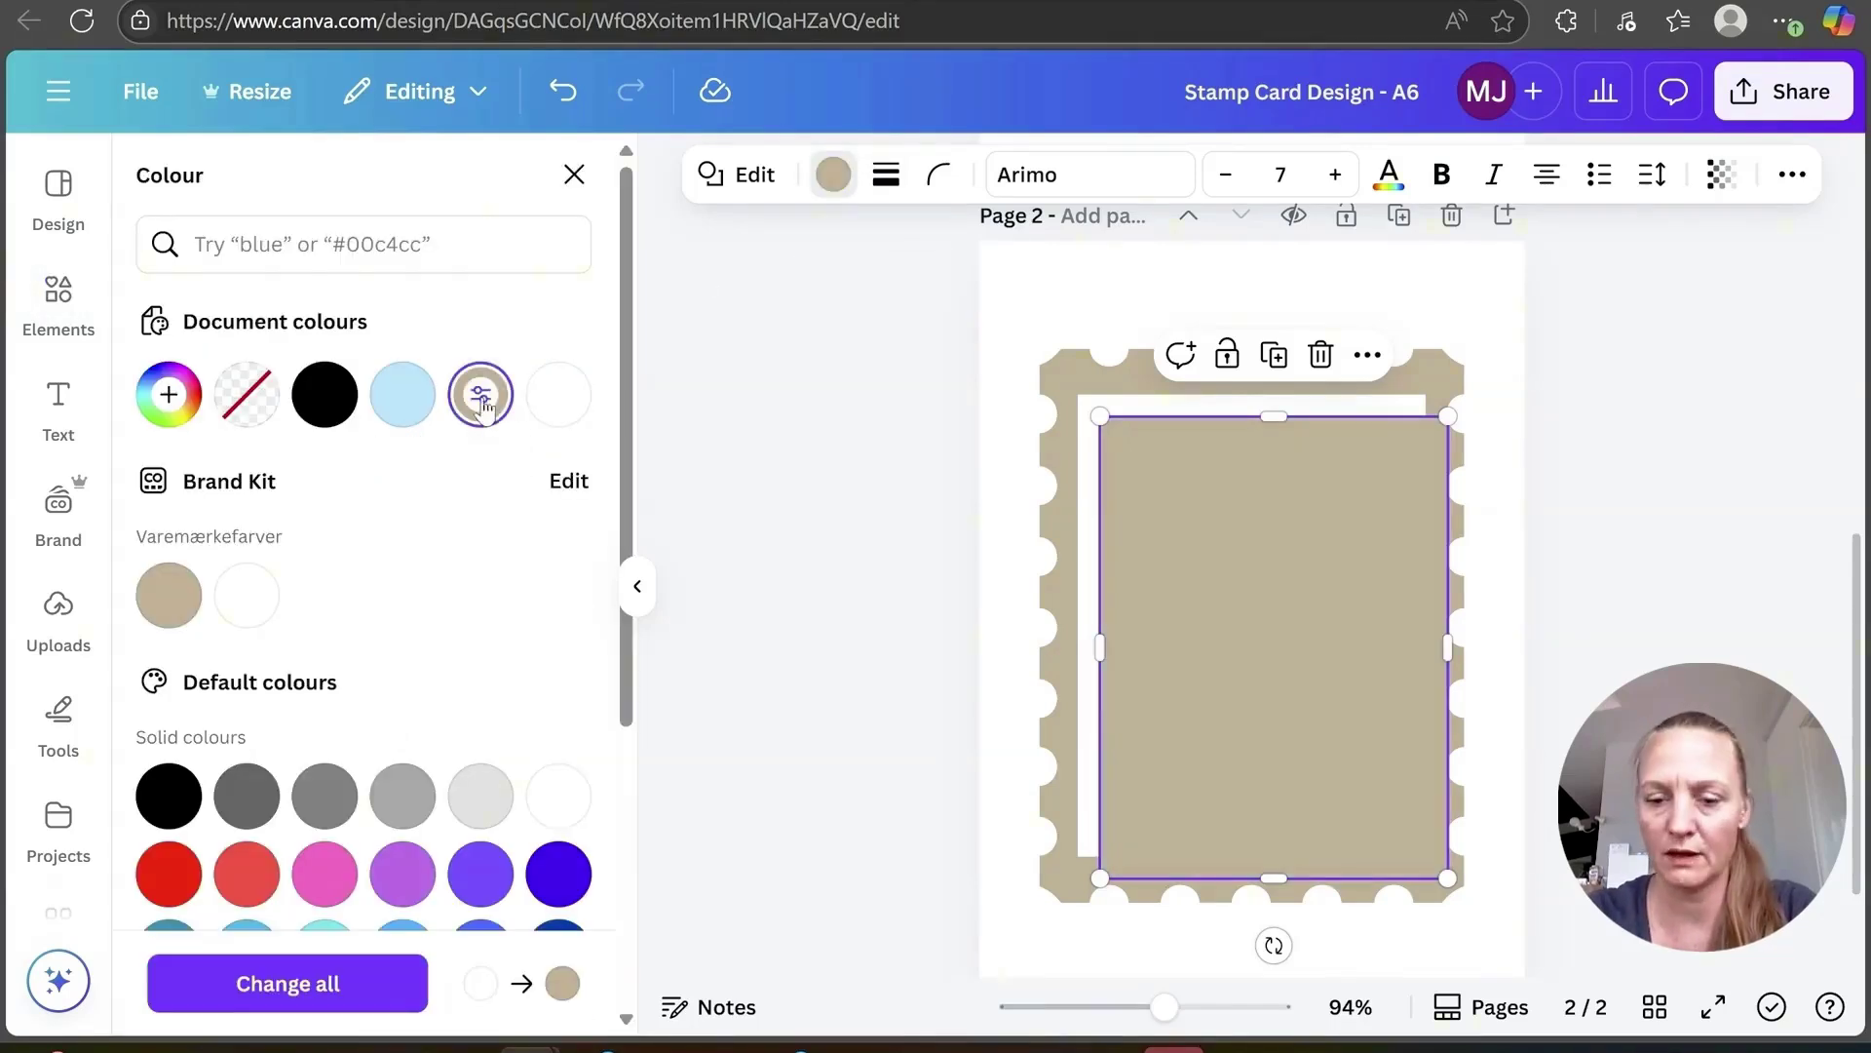
pyautogui.moveTo(1426, 868); pyautogui.dragTo(1374, 816)
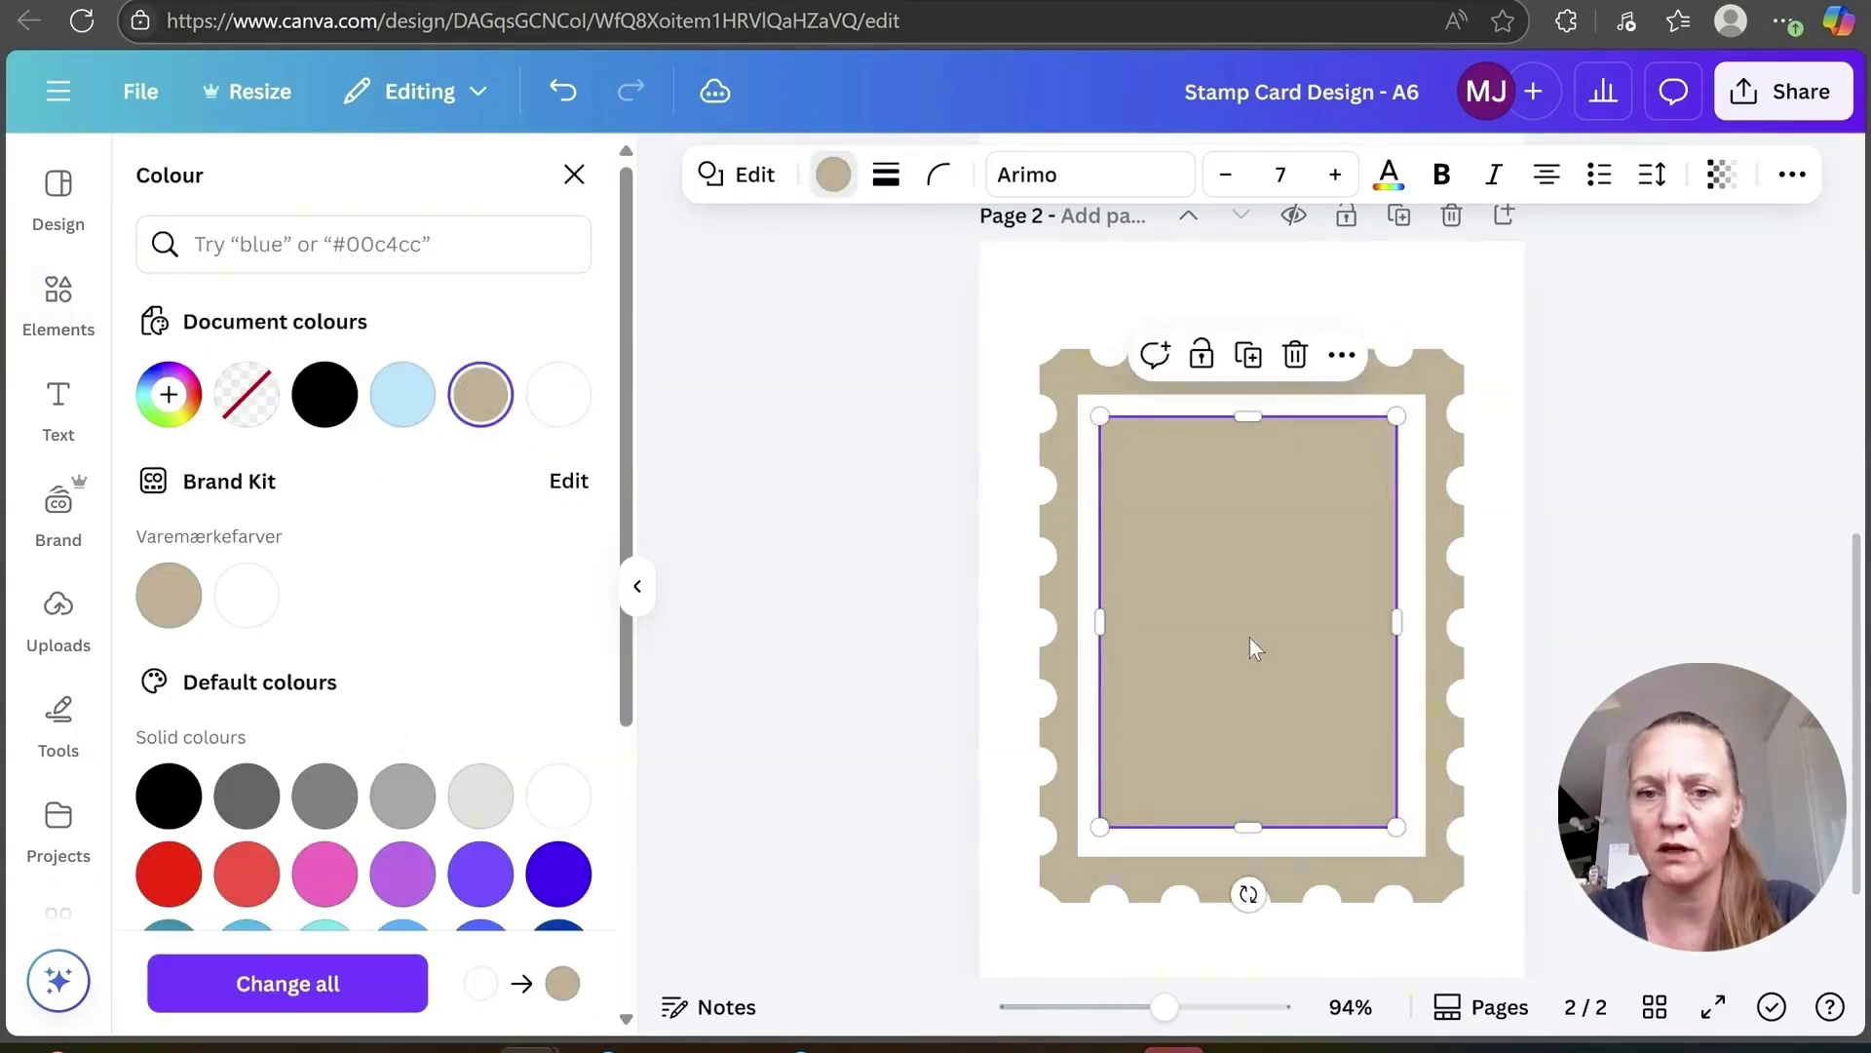
pyautogui.moveTo(1100, 417); pyautogui.dragTo(1108, 424)
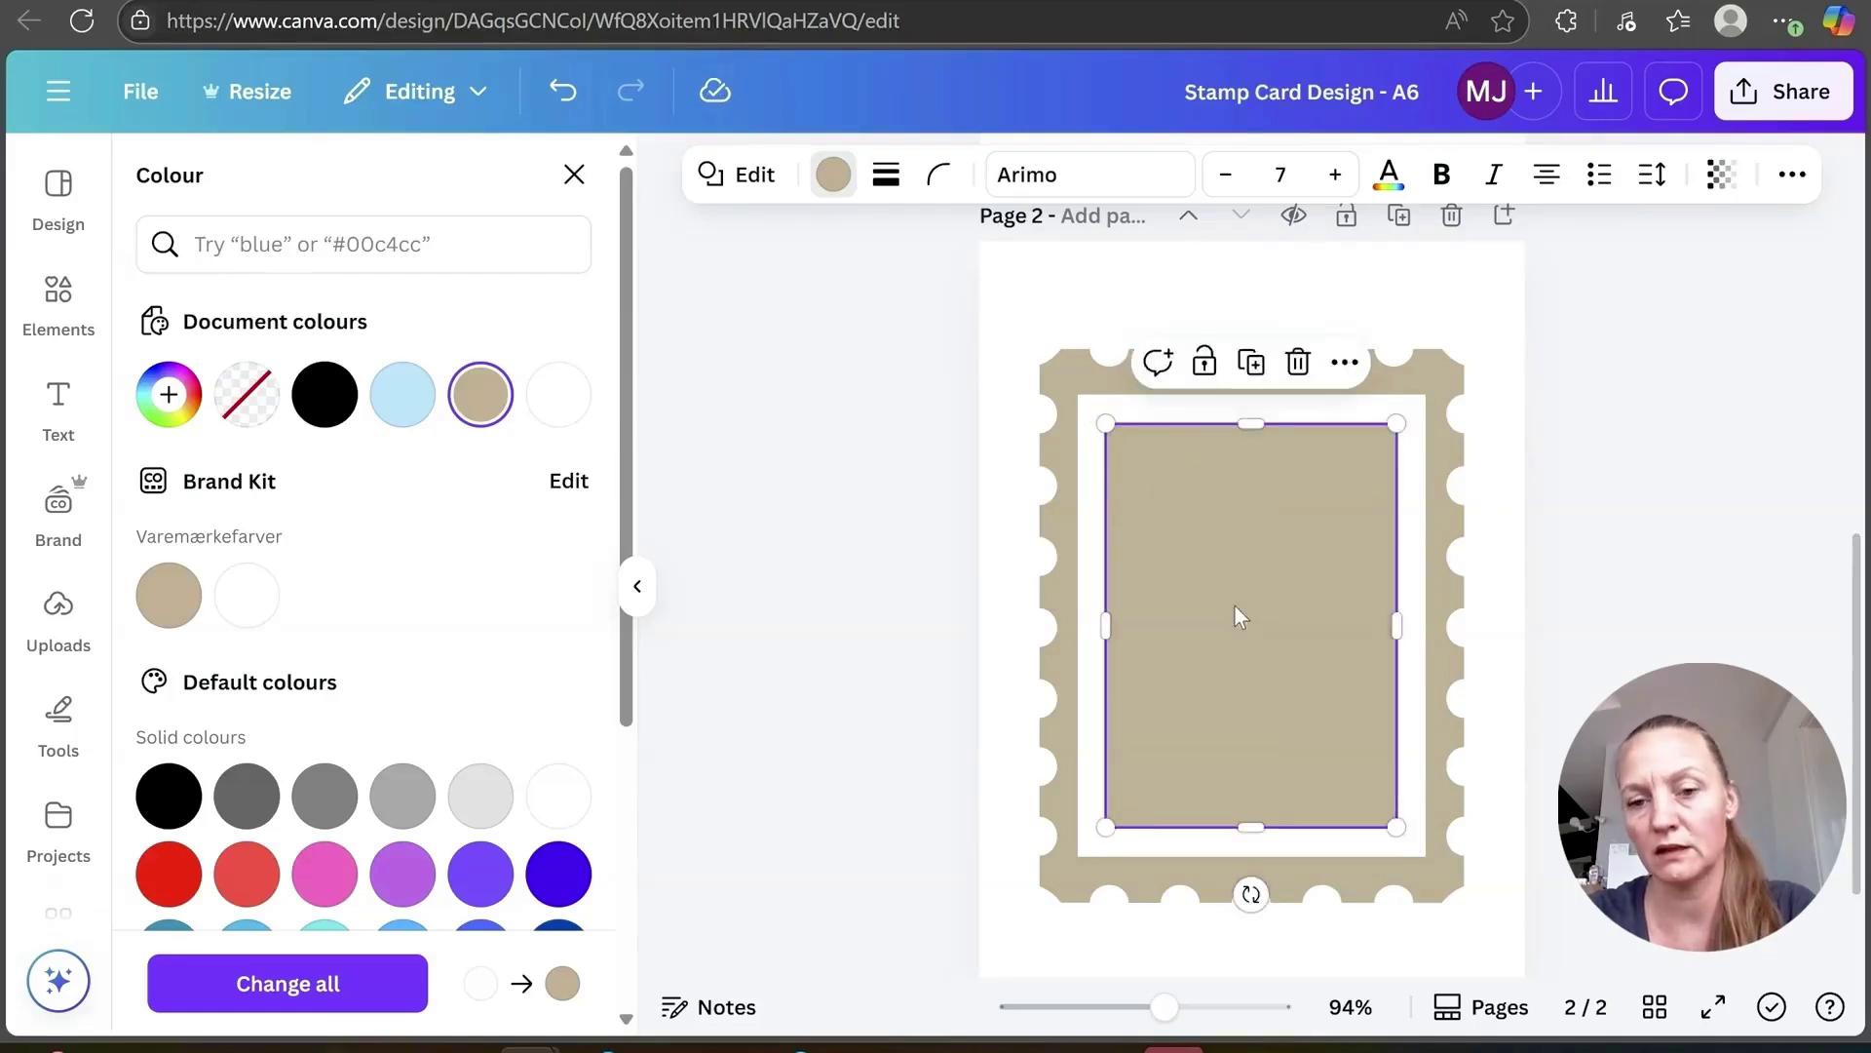
pyautogui.press('Escape')
# Step: Search elements for 'snow' and browse all snowflake graphics
pyautogui.scroll(8, 1529, 675)
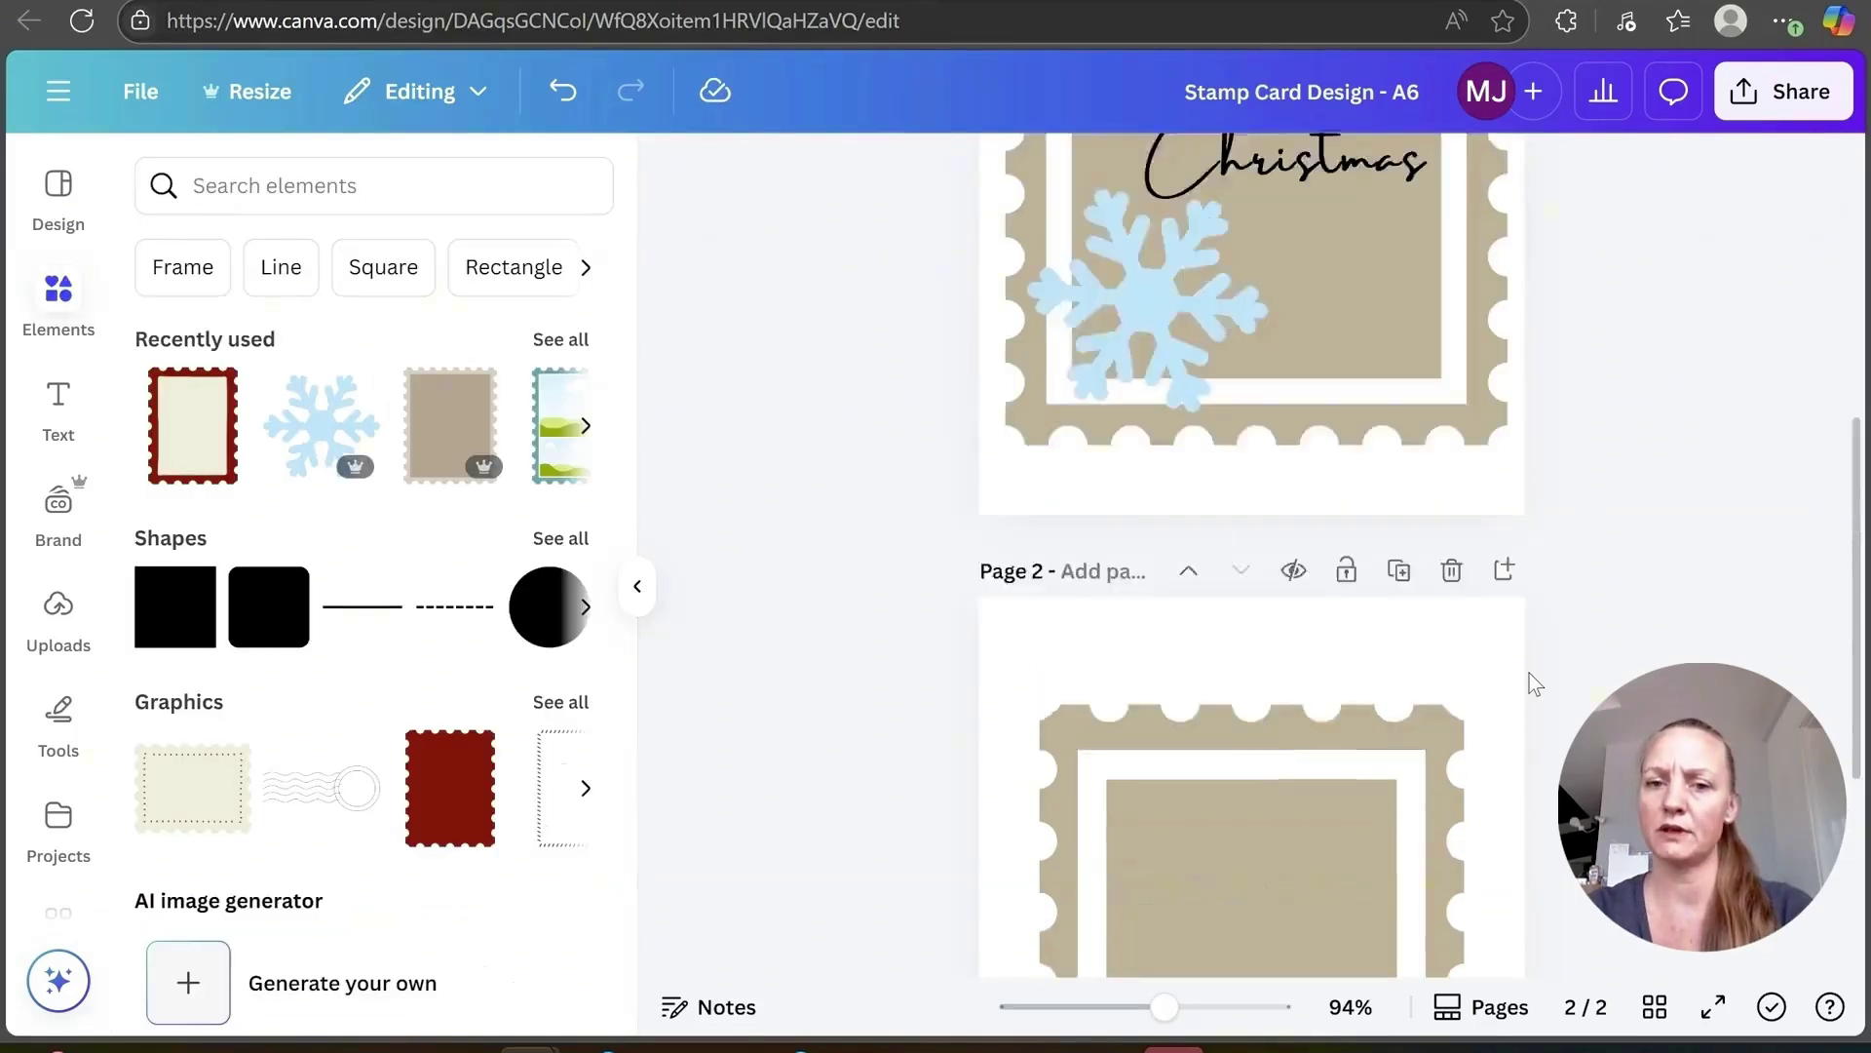
pyautogui.scroll(-8, 1554, 627)
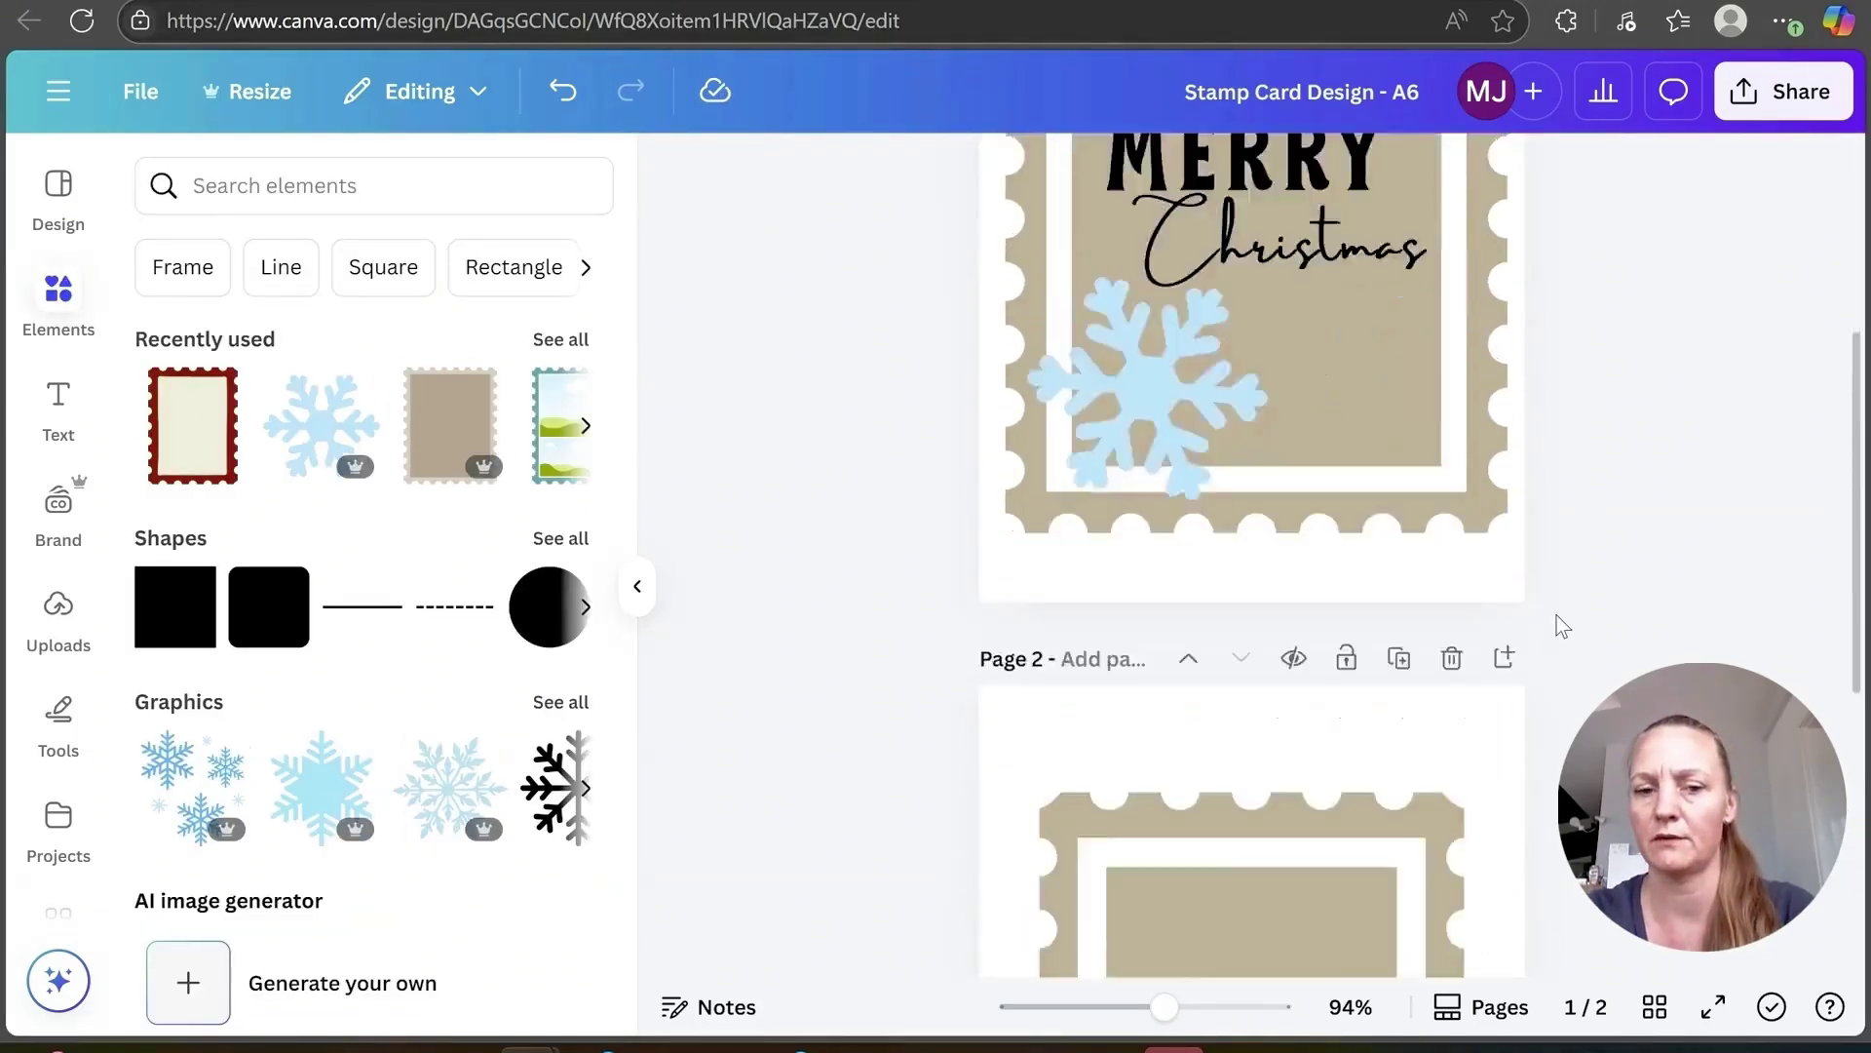
pyautogui.click(375, 185)
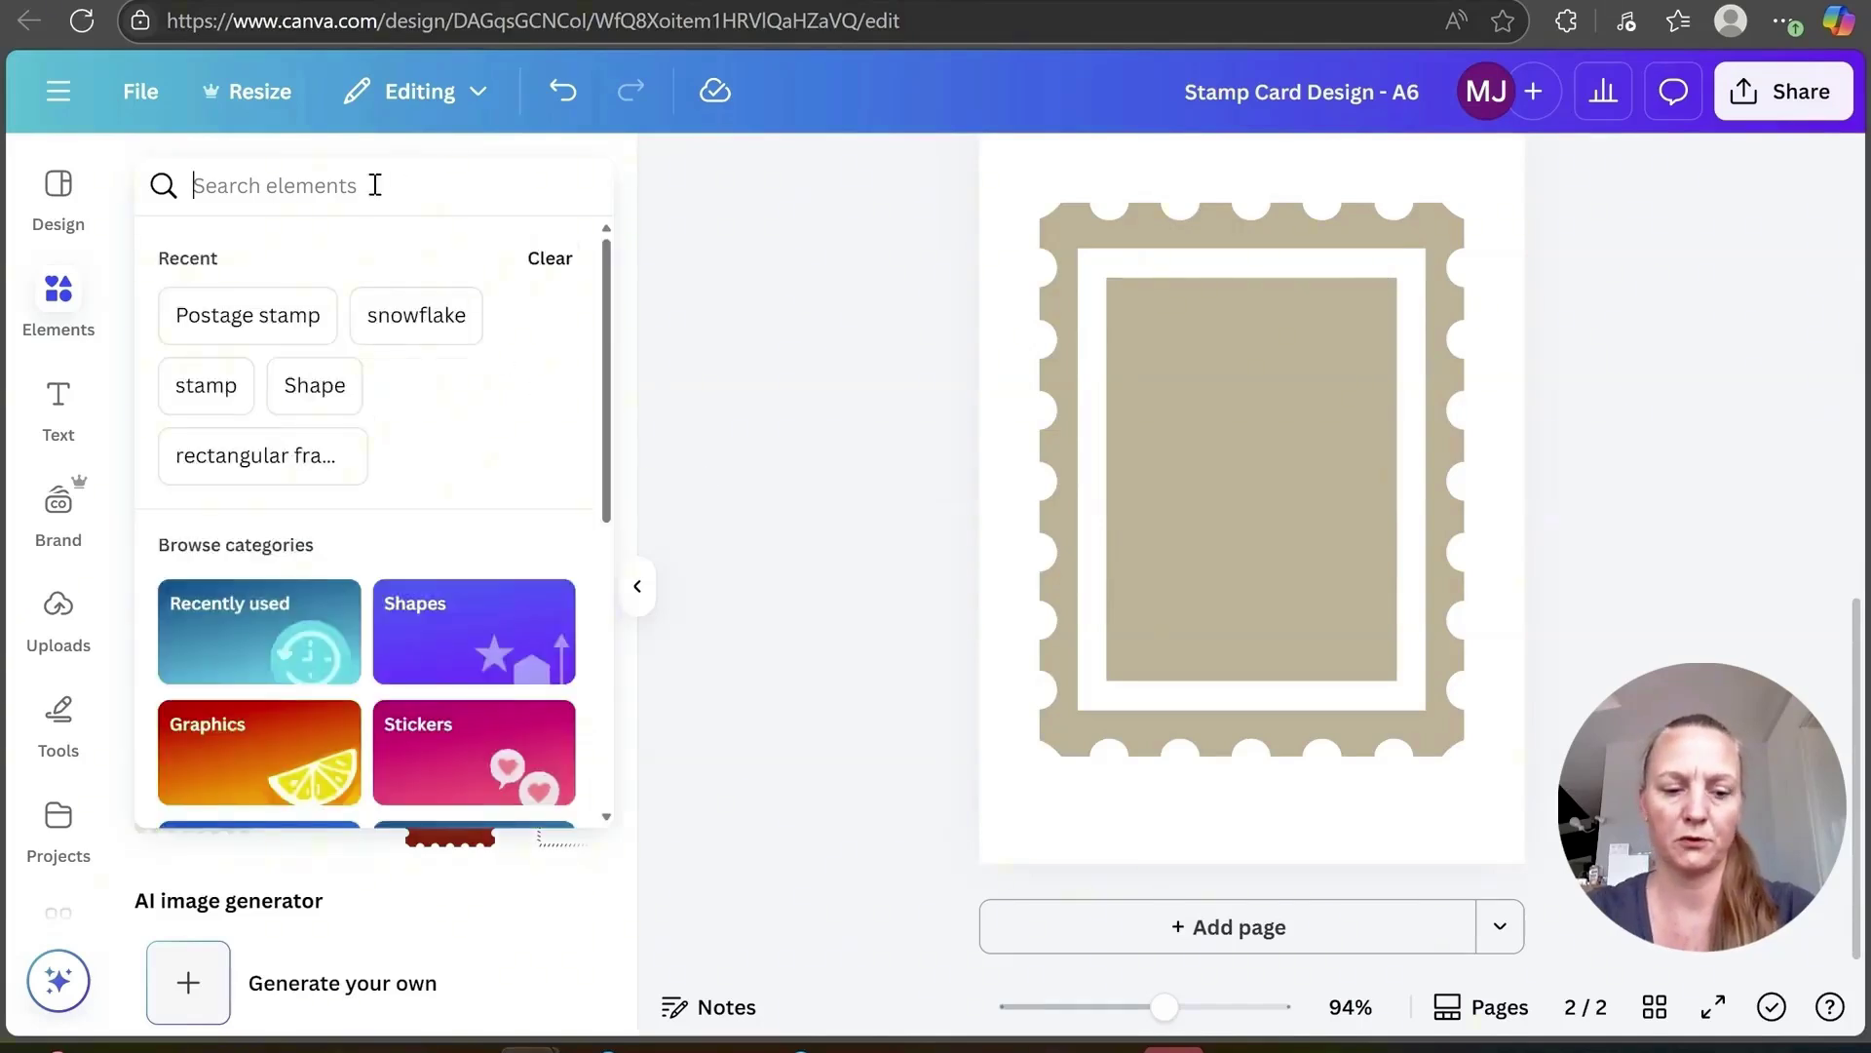
pyautogui.write('snow')
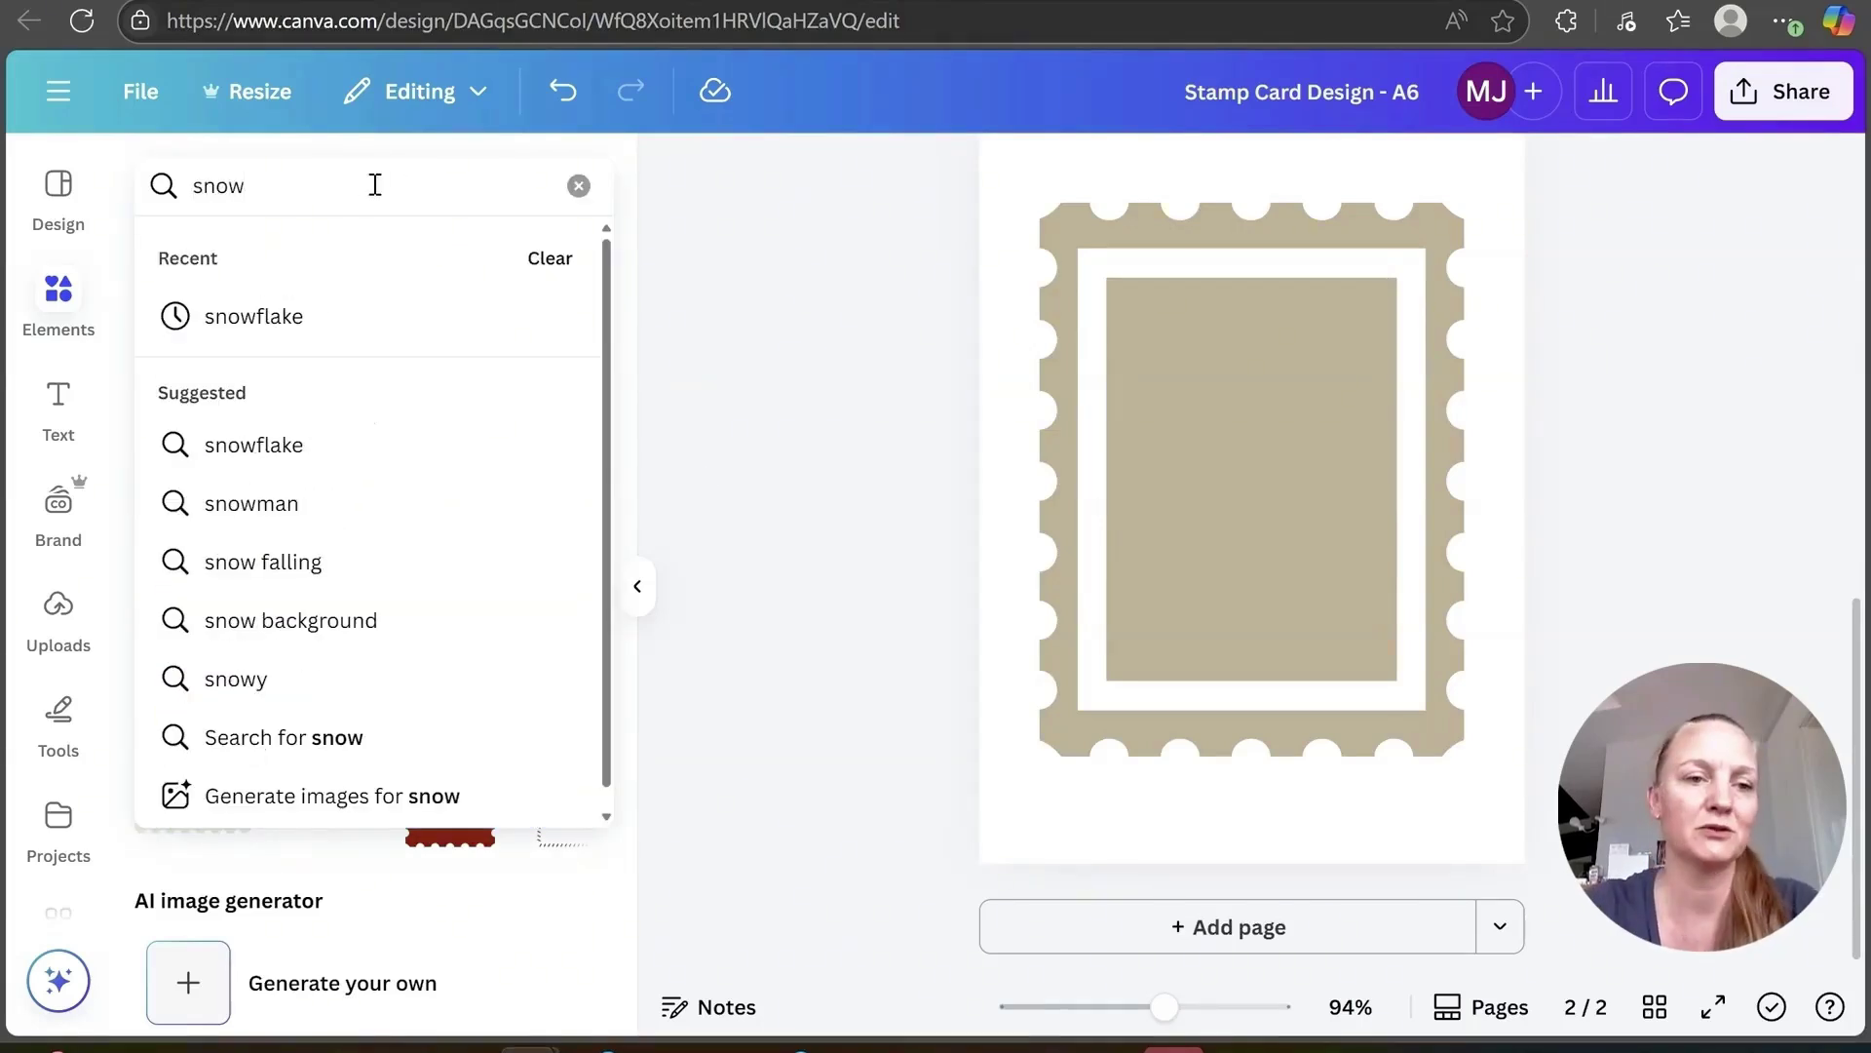
pyautogui.click(291, 320)
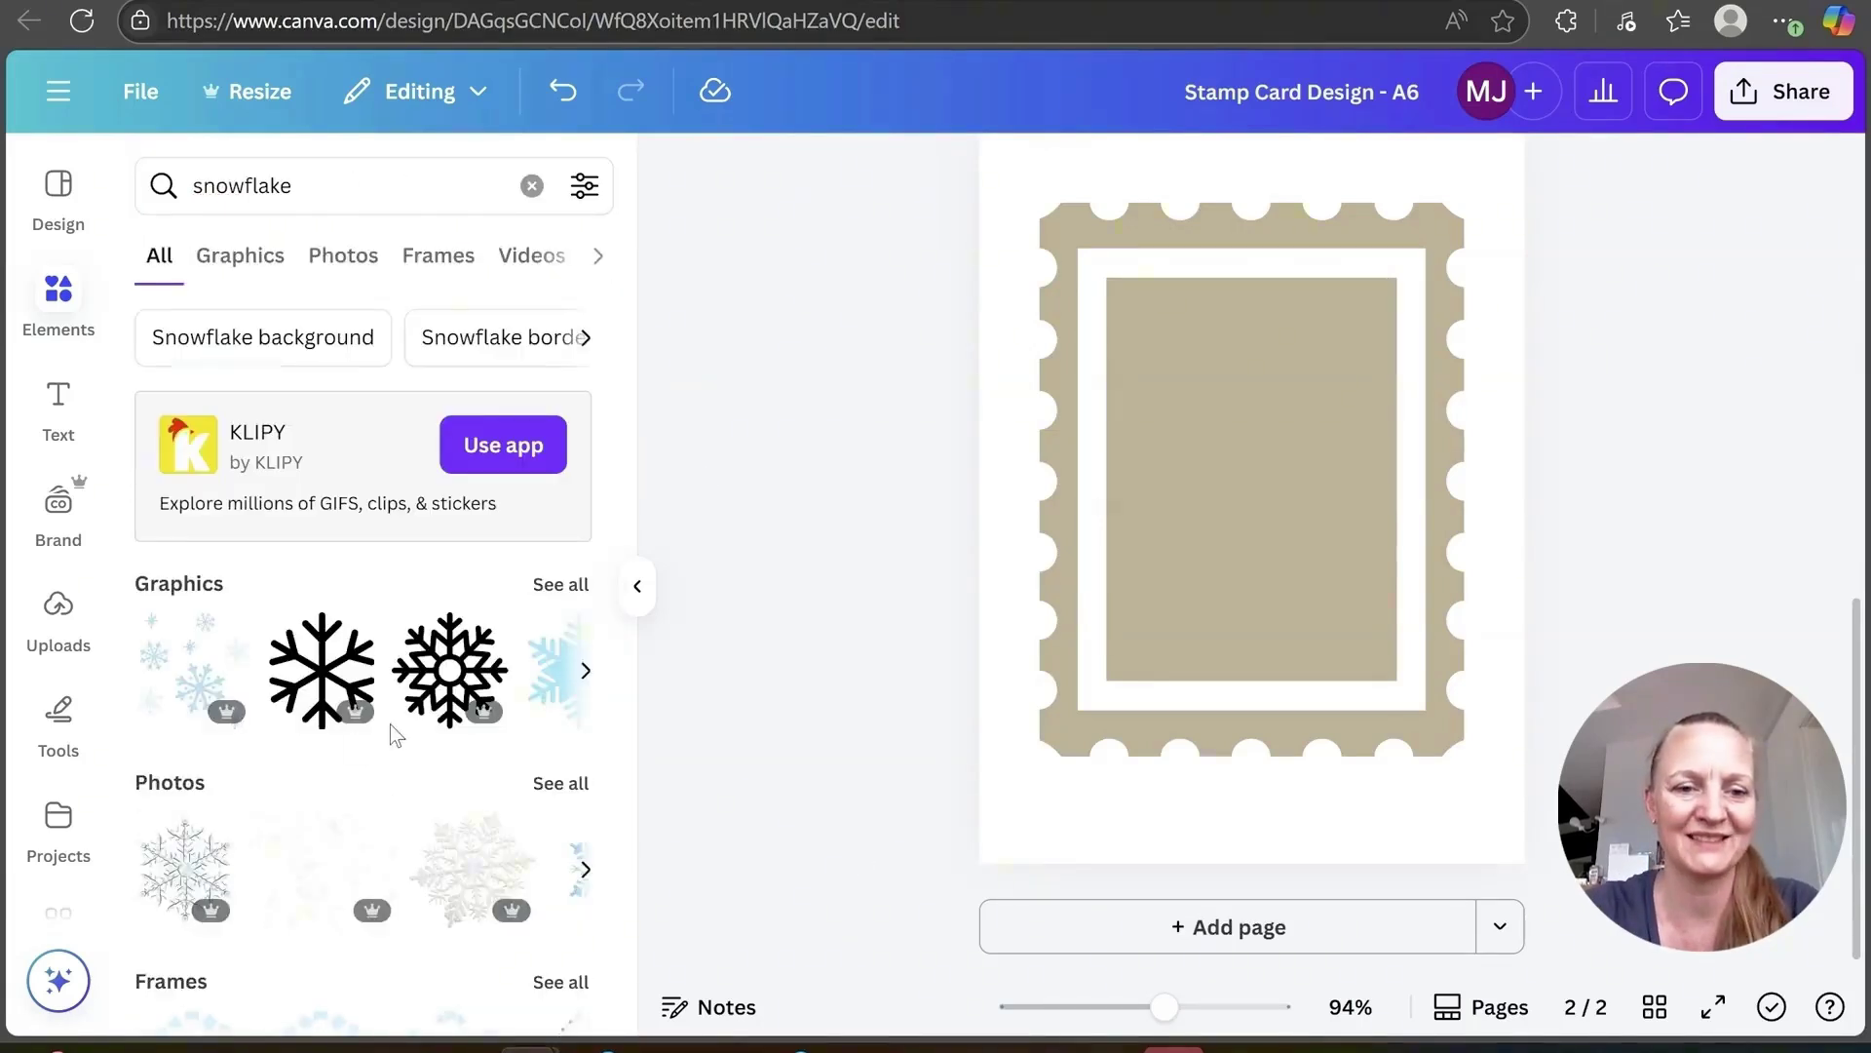
pyautogui.click(545, 586)
pyautogui.scroll(-2, 360, 683)
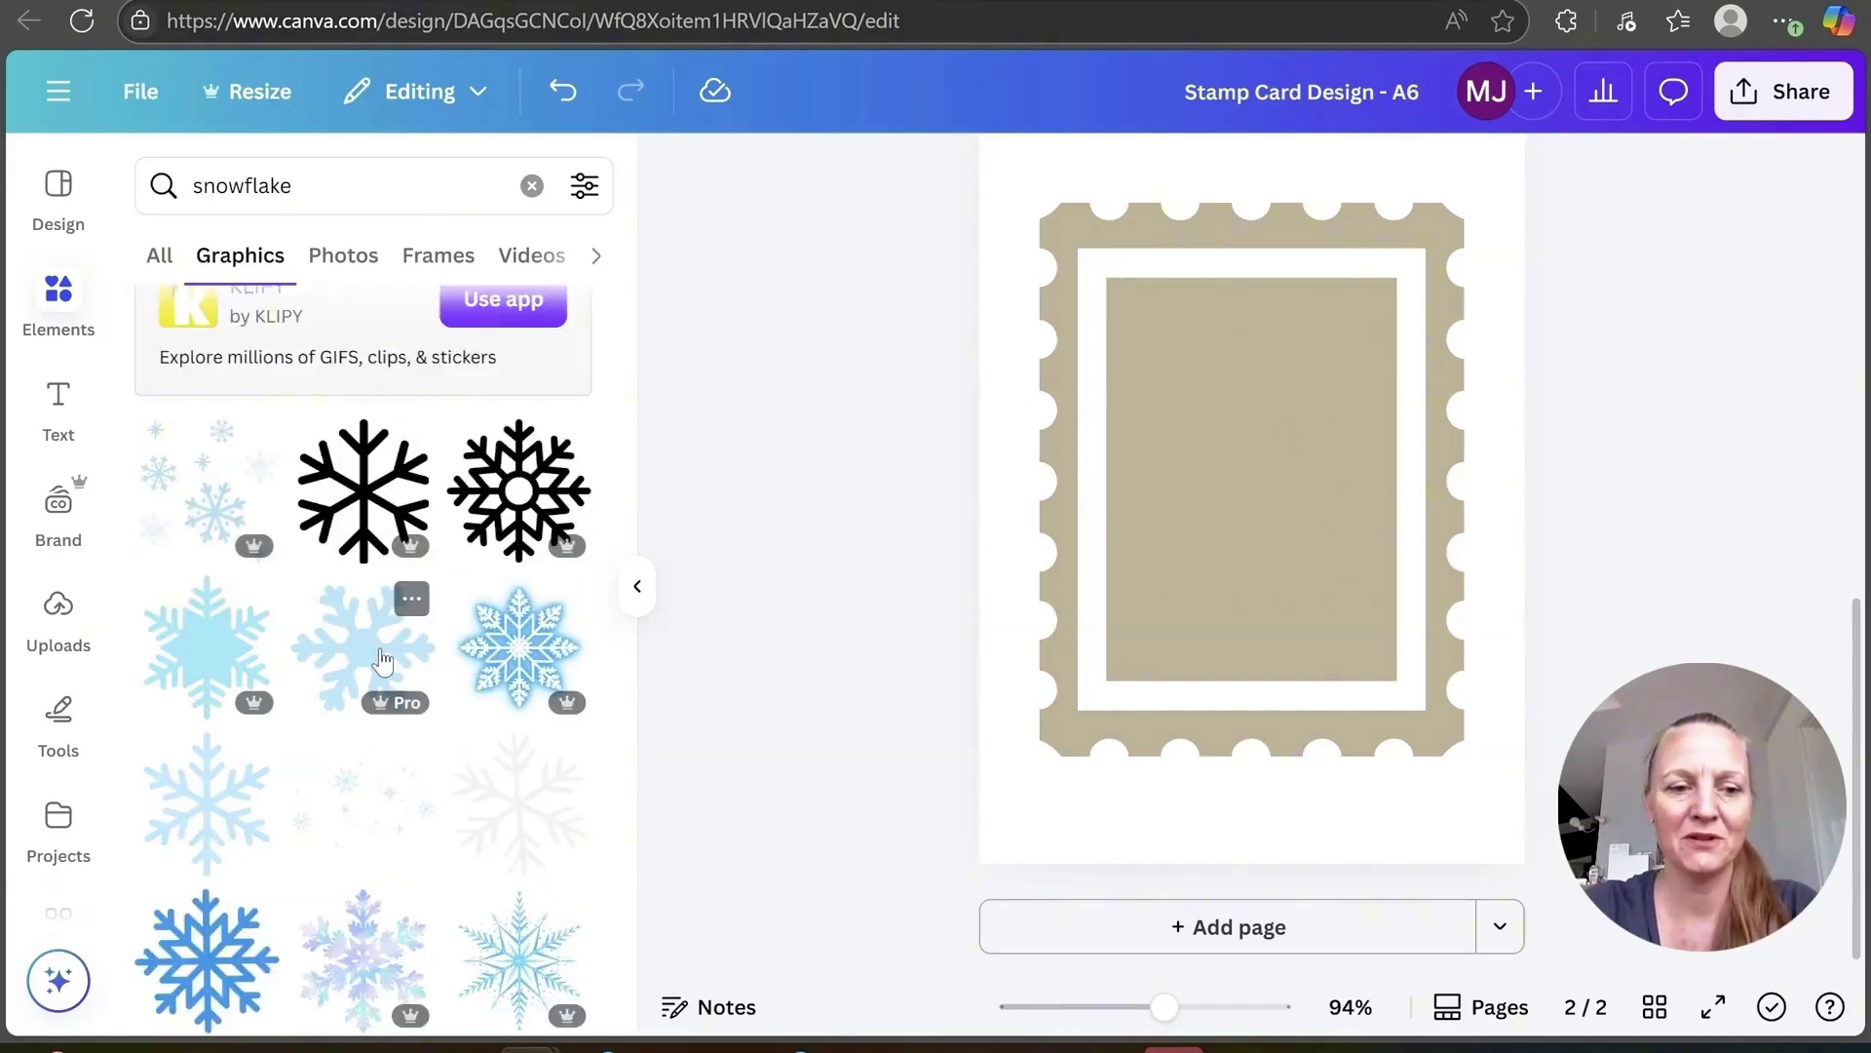
pyautogui.scroll(-7, 383, 661)
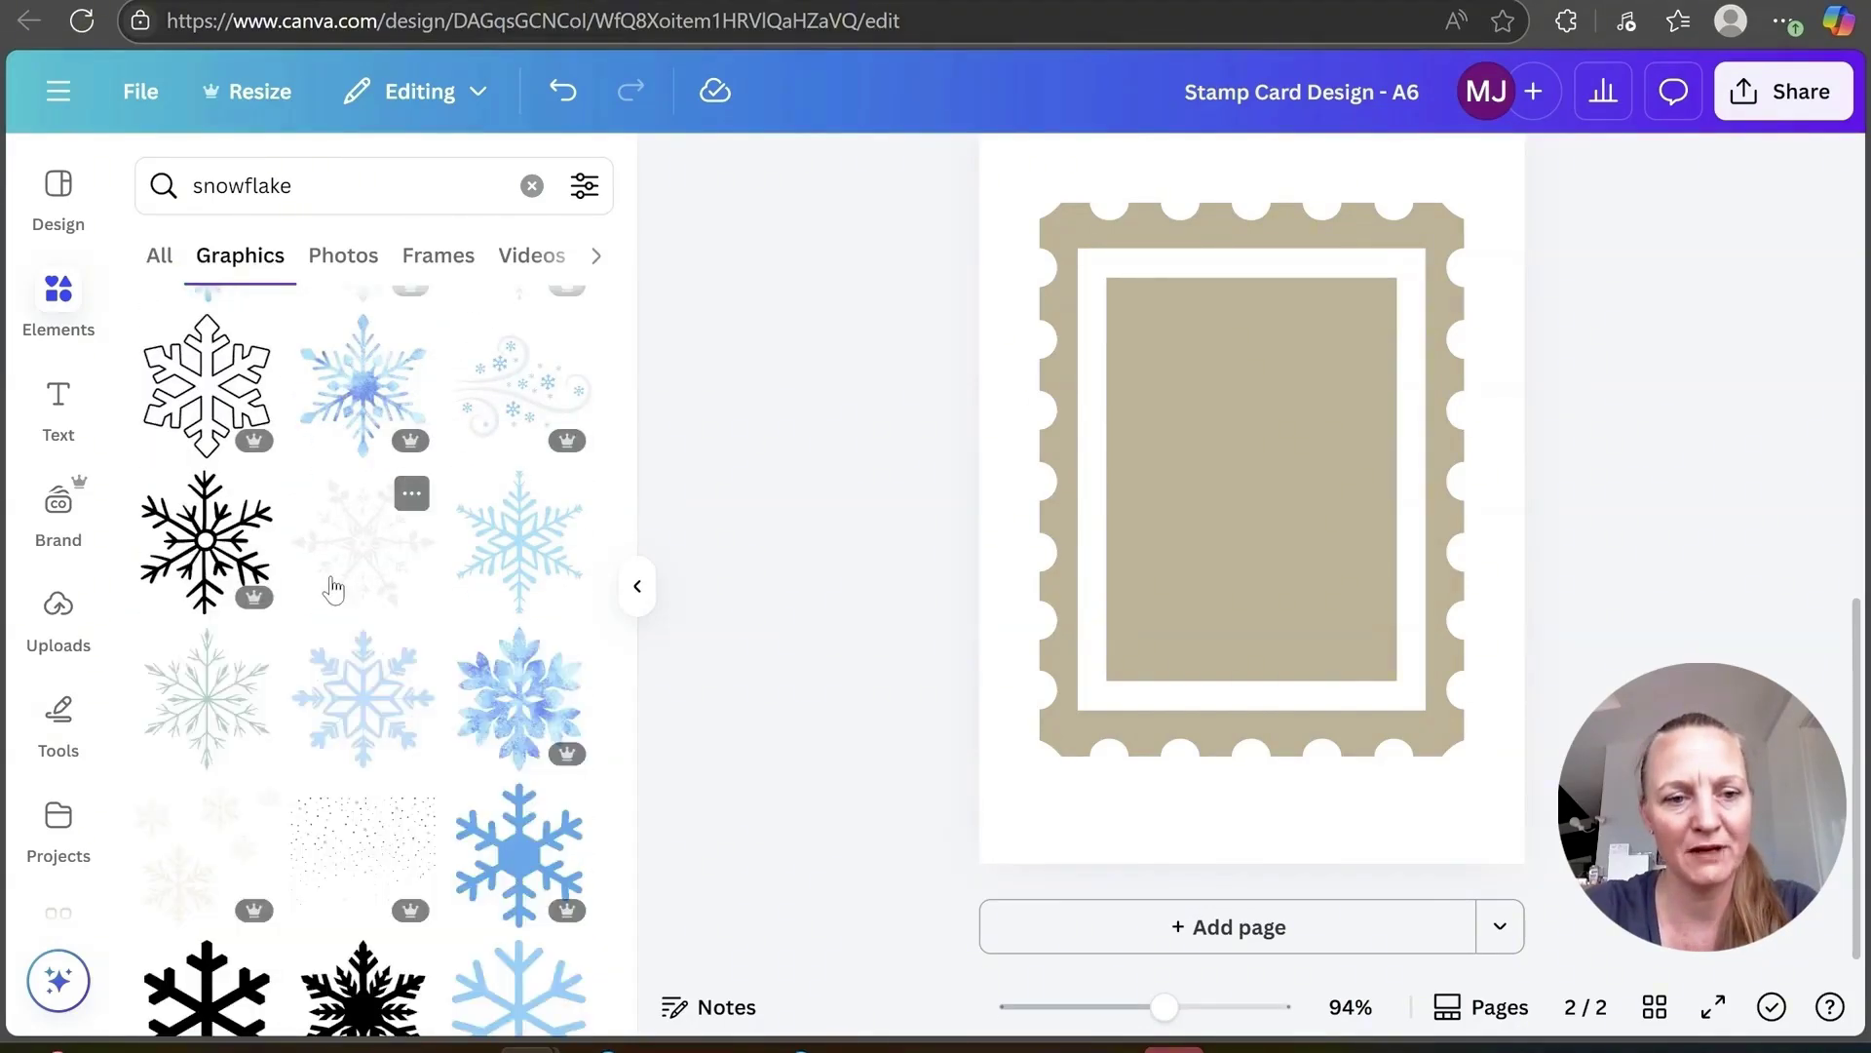
pyautogui.scroll(-8, 333, 588)
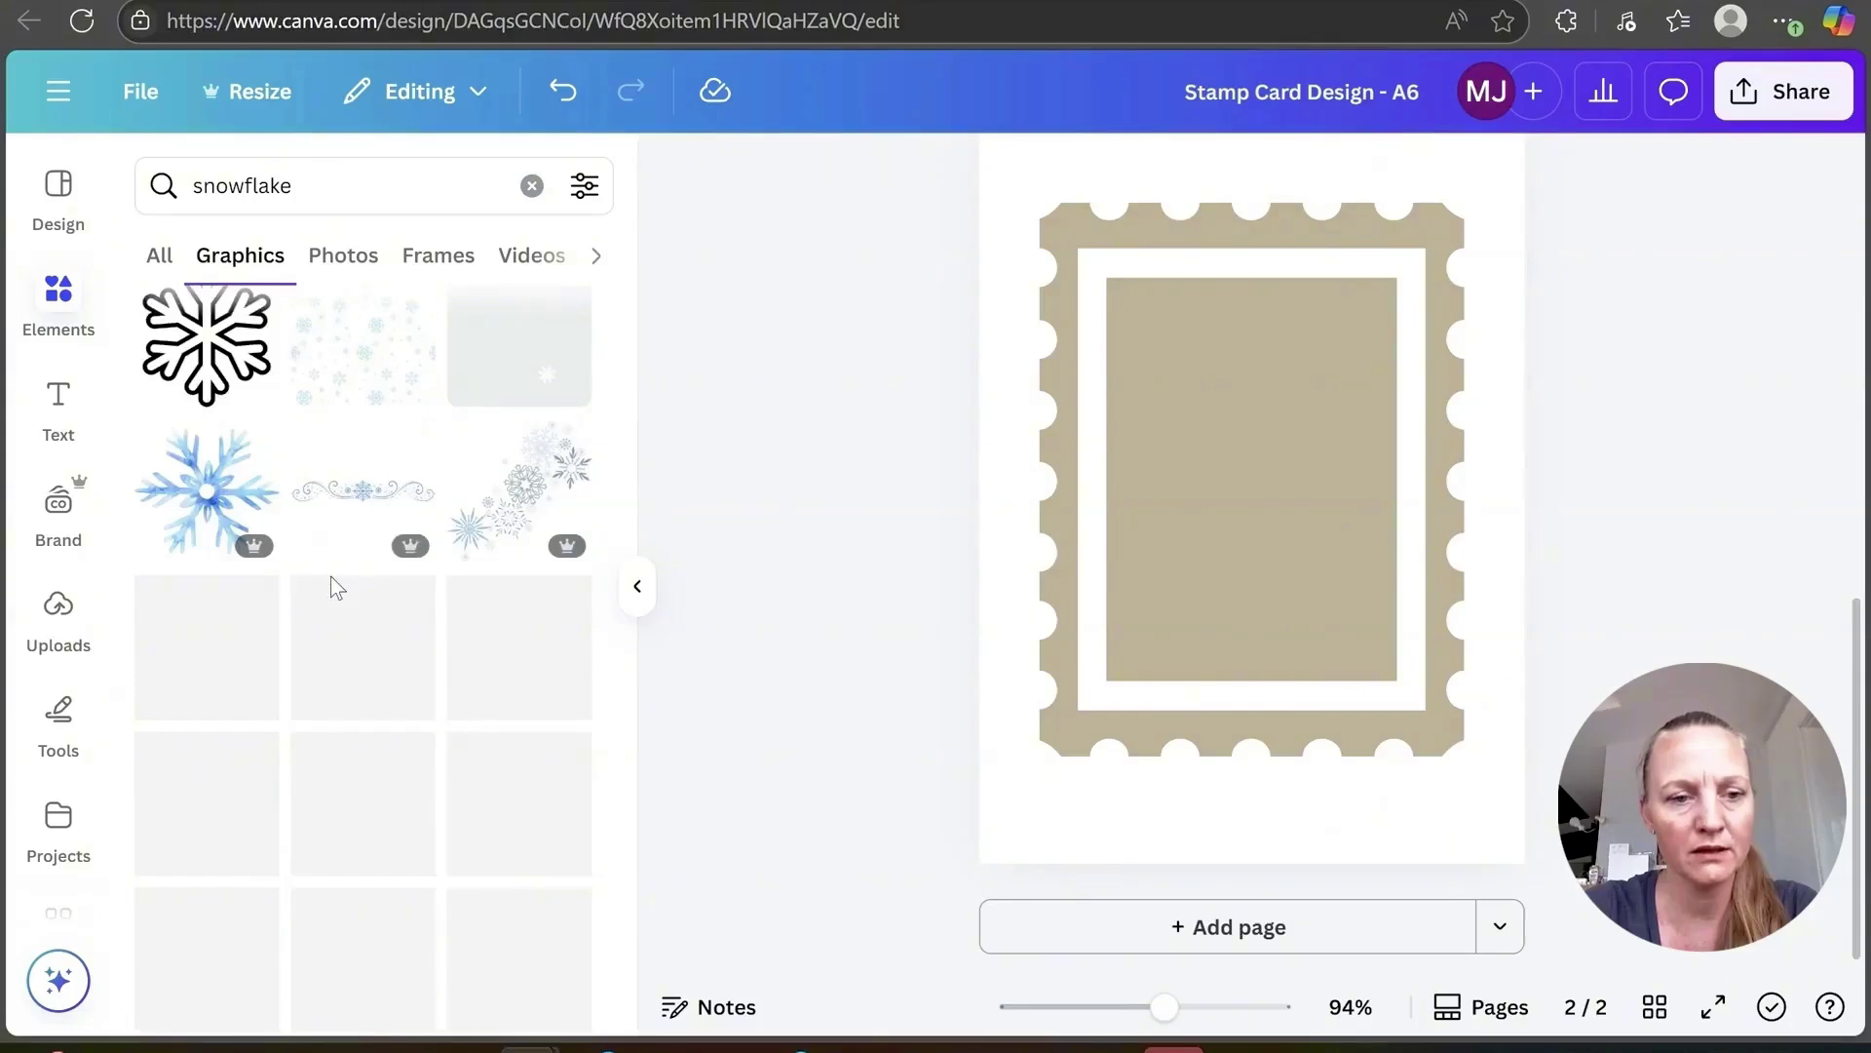
pyautogui.scroll(-2, 336, 588)
# Step: Add a light-blue snowflake, shrink it, tilt it to -20° and place it at the stamp's lower left
pyautogui.click(367, 702)
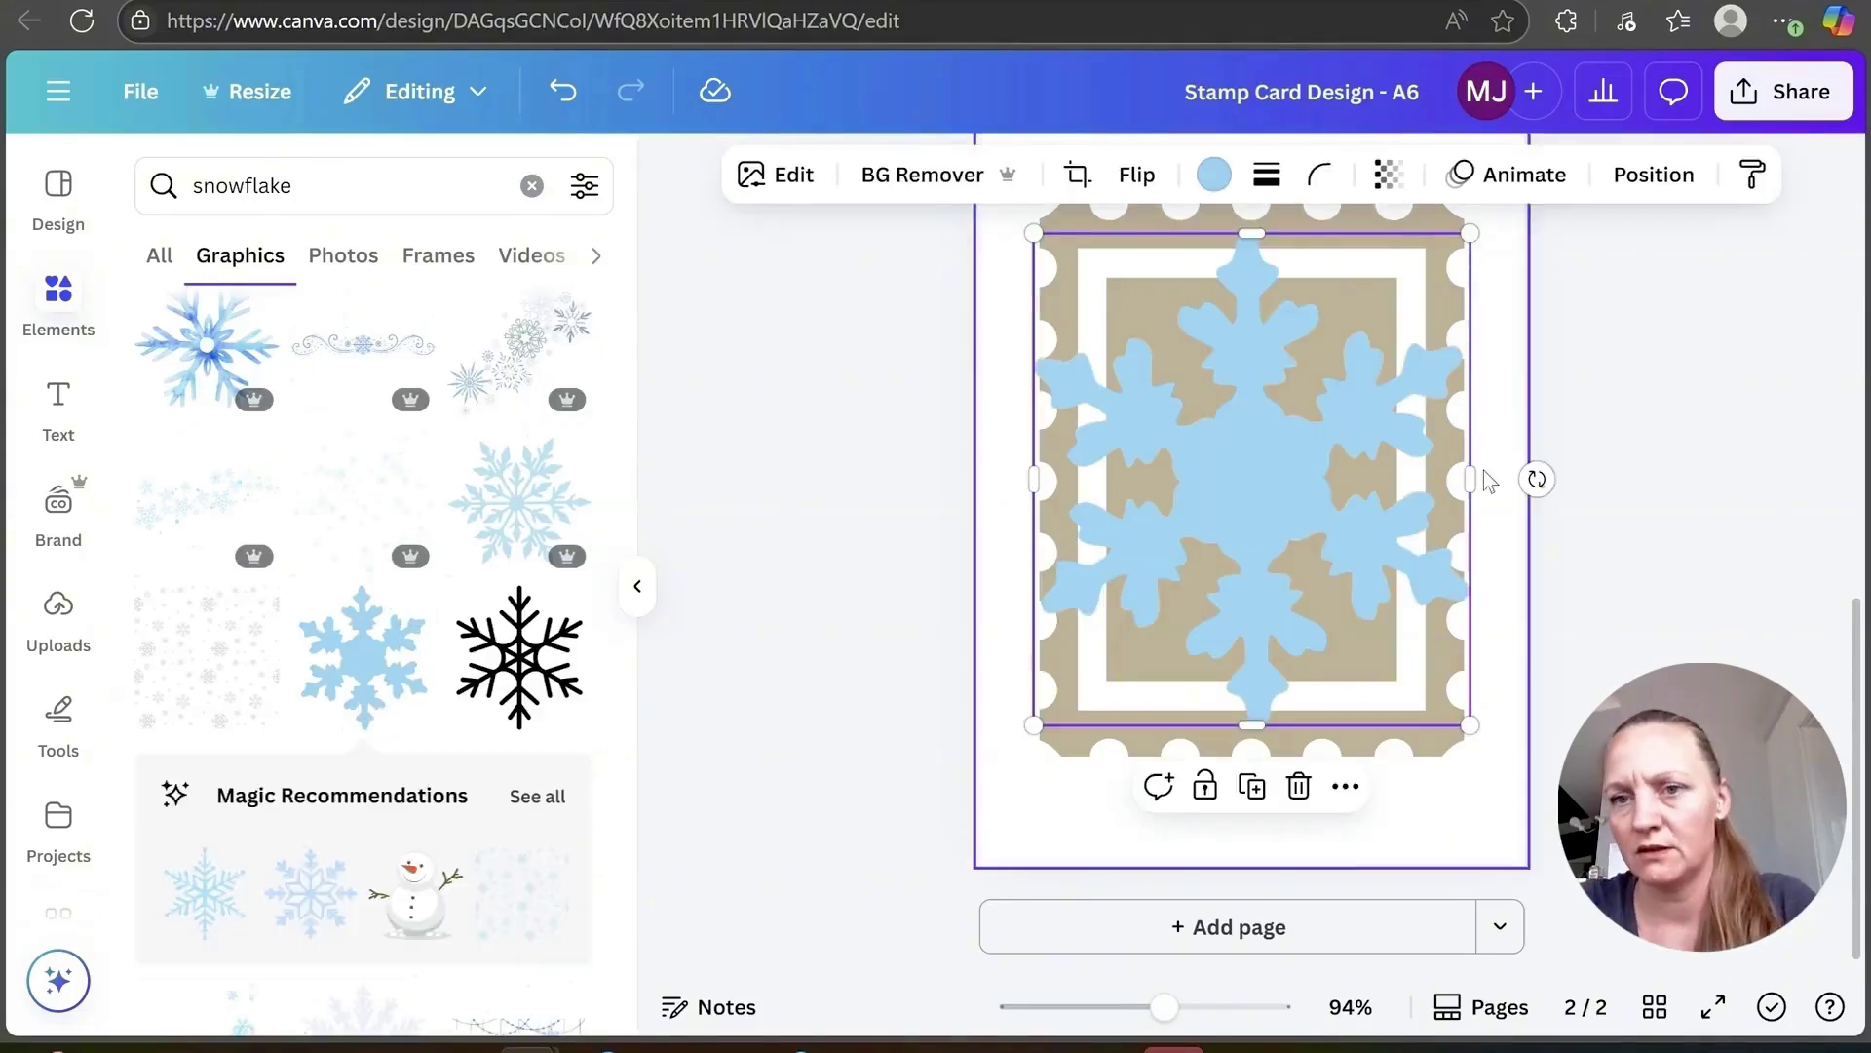
pyautogui.moveTo(1465, 231); pyautogui.dragTo(1265, 543)
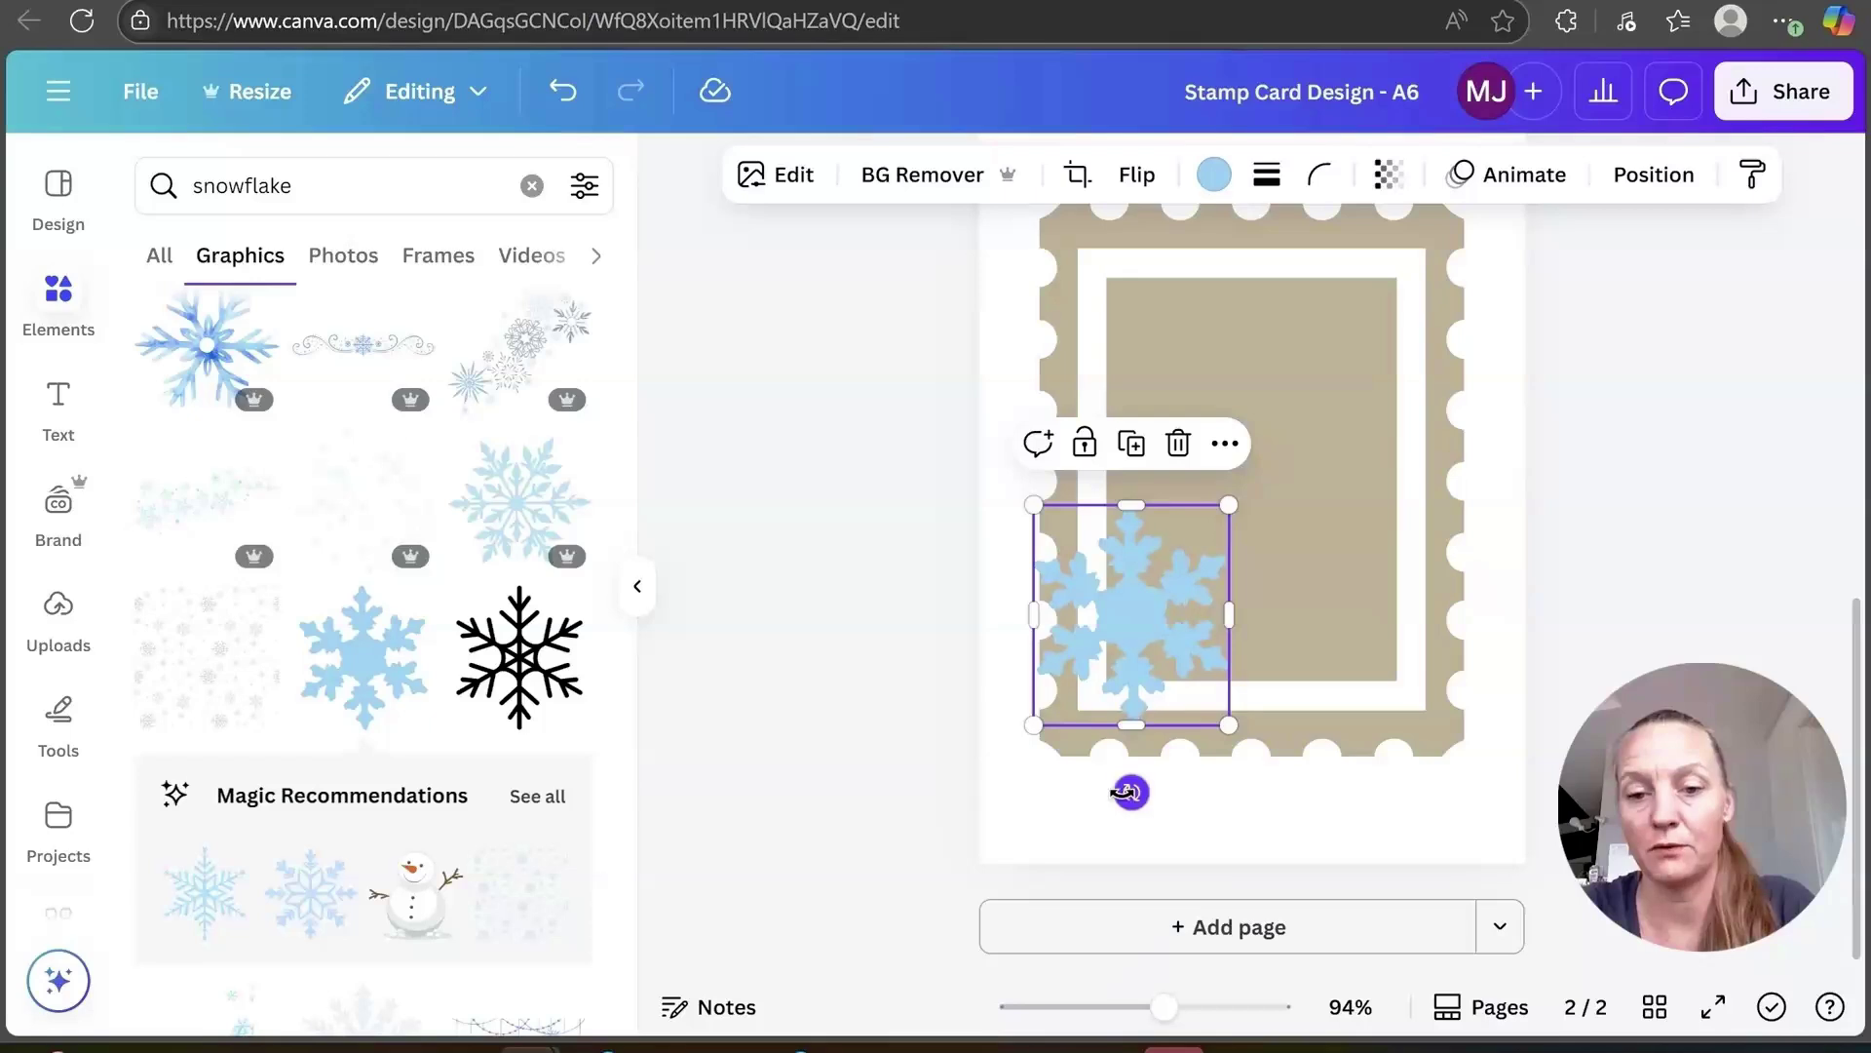
pyautogui.moveTo(1131, 791); pyautogui.dragTo(1184, 791)
pyautogui.moveTo(1116, 630); pyautogui.dragTo(1161, 650)
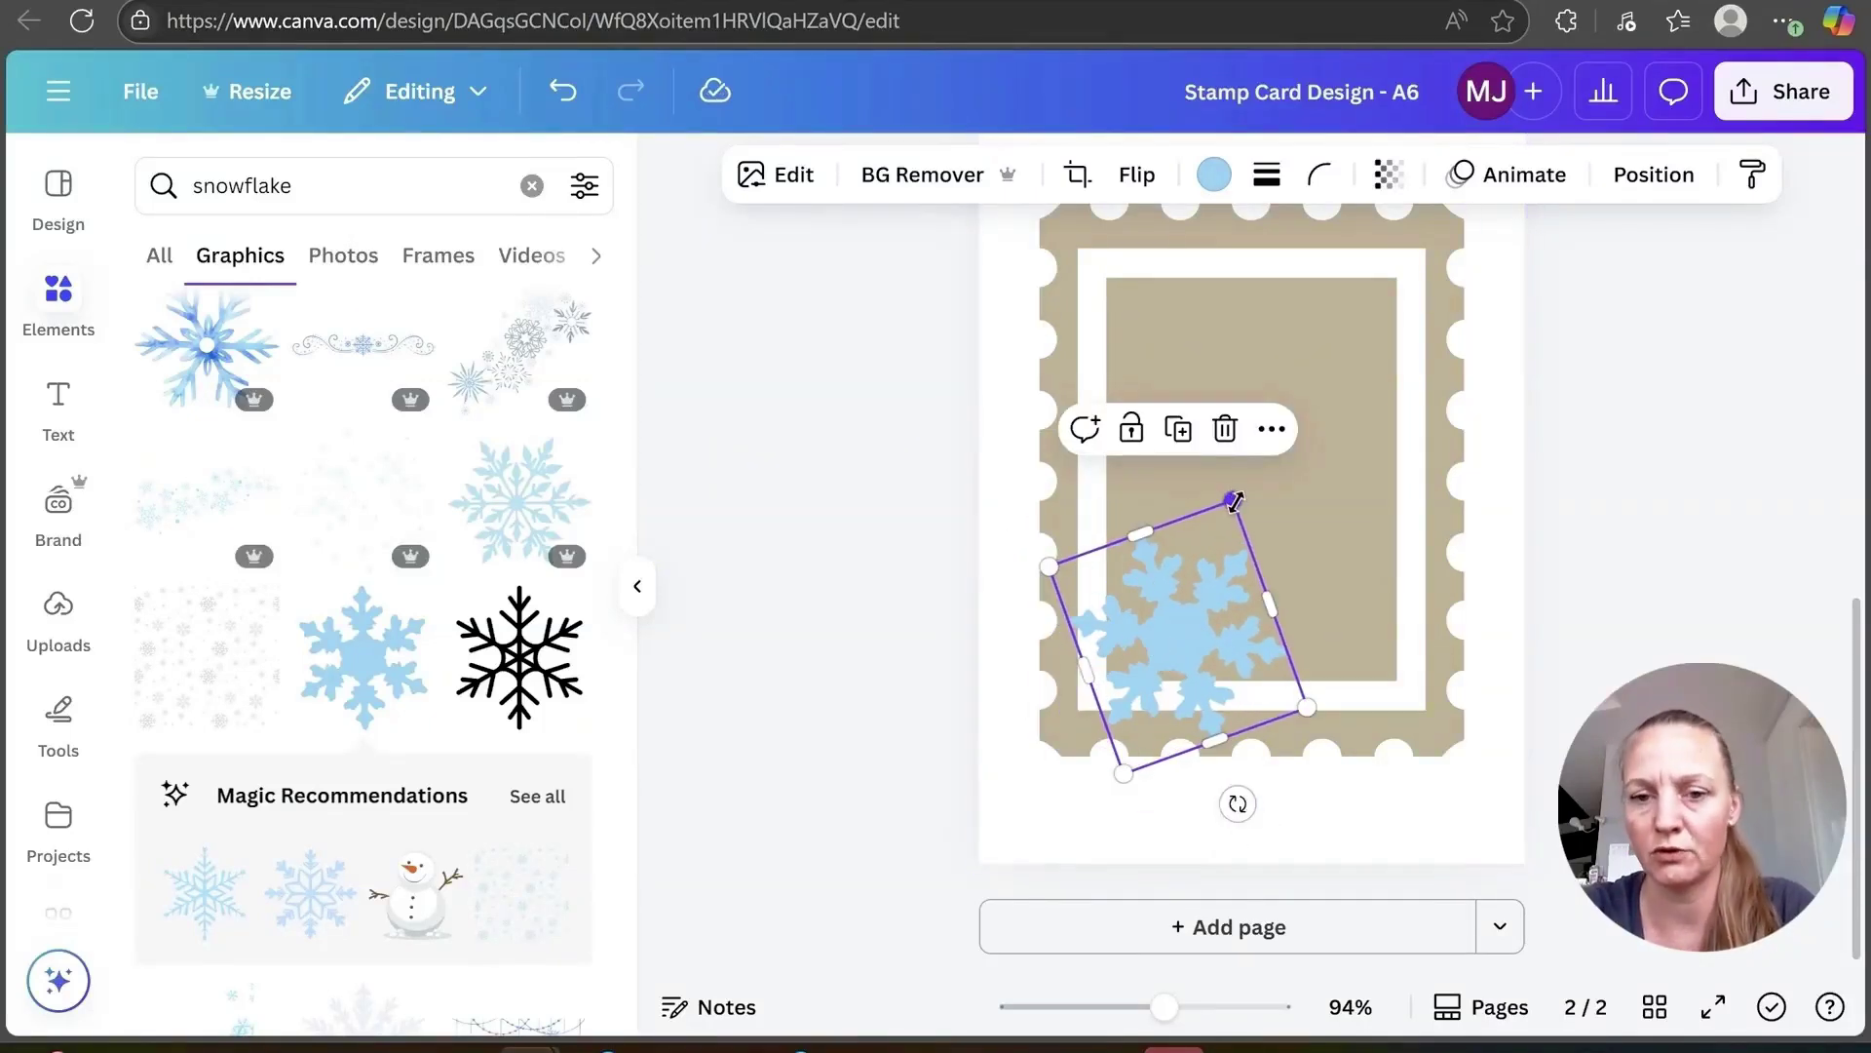
pyautogui.moveTo(1235, 503); pyautogui.dragTo(1225, 518)
# Step: Duplicate the snowflake, shrink the copy and move it to the stamp's top-right corner
pyautogui.rightClick(1179, 633)
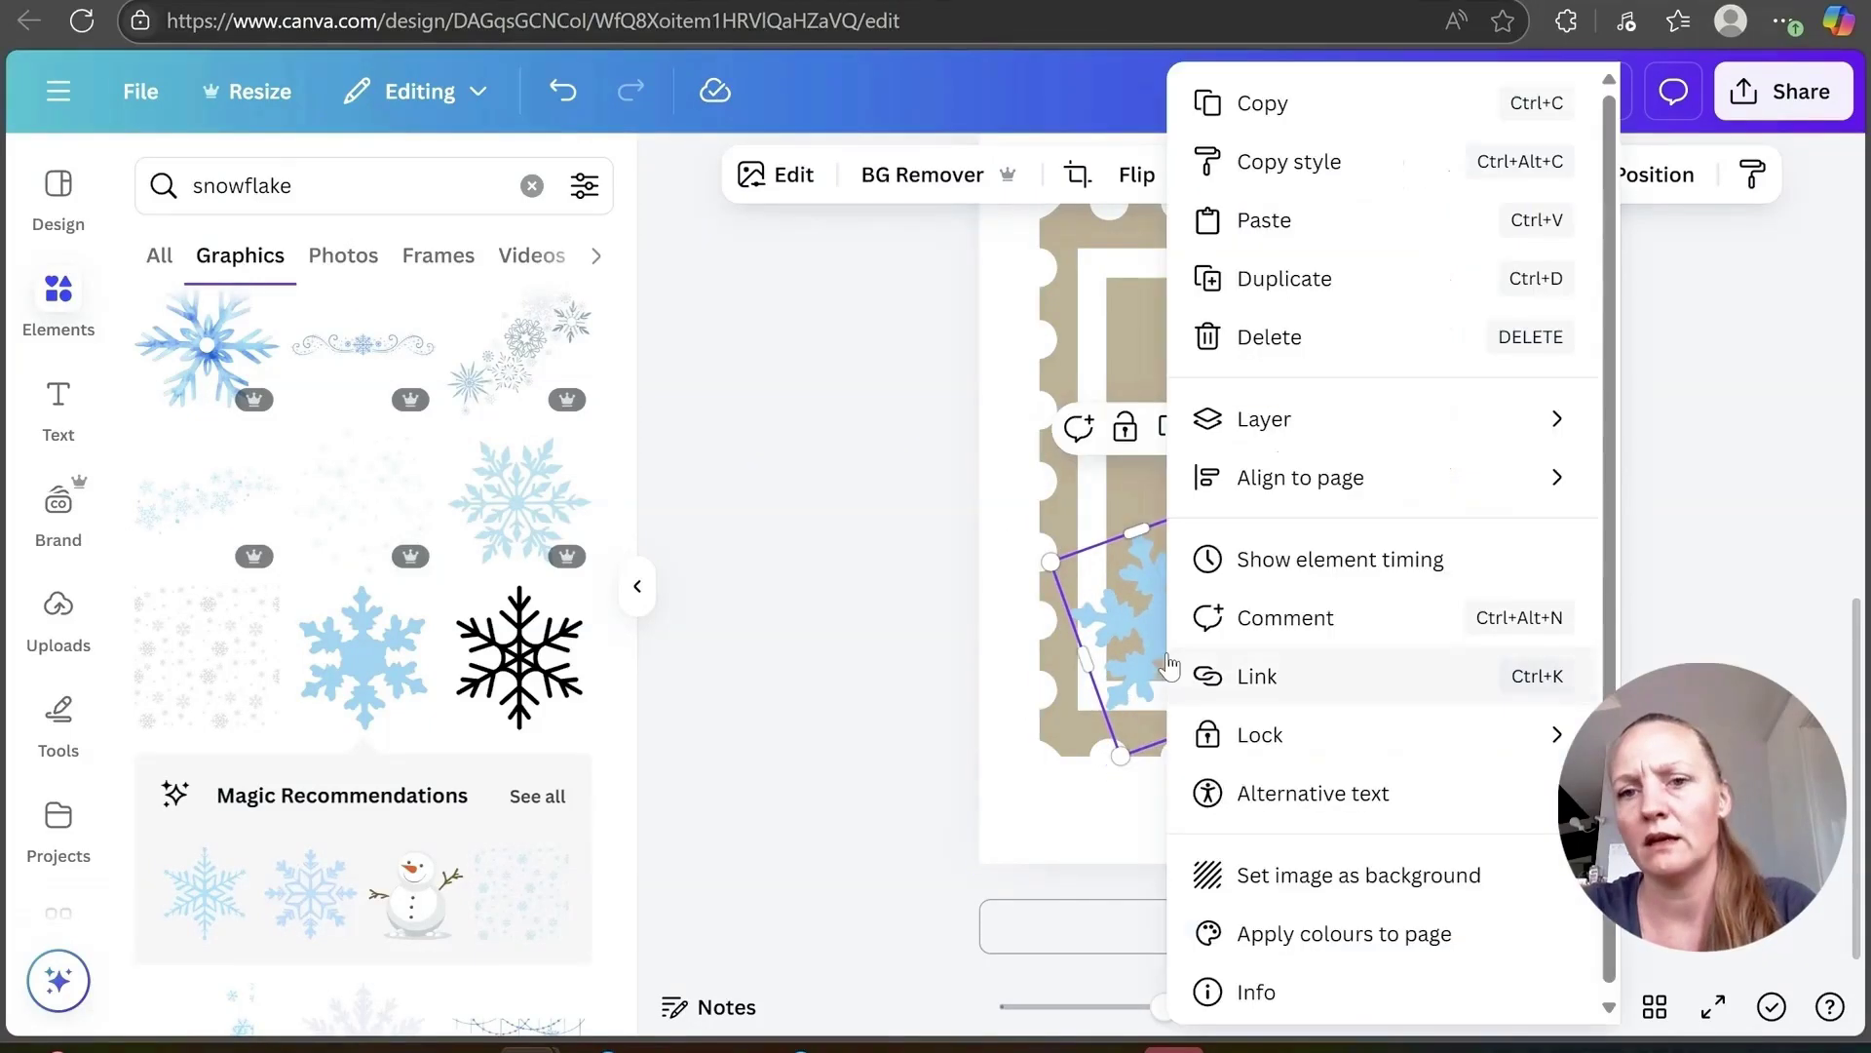
pyautogui.click(1297, 281)
pyautogui.moveTo(1143, 777); pyautogui.dragTo(1178, 723)
pyautogui.moveTo(1214, 641); pyautogui.dragTo(1380, 323)
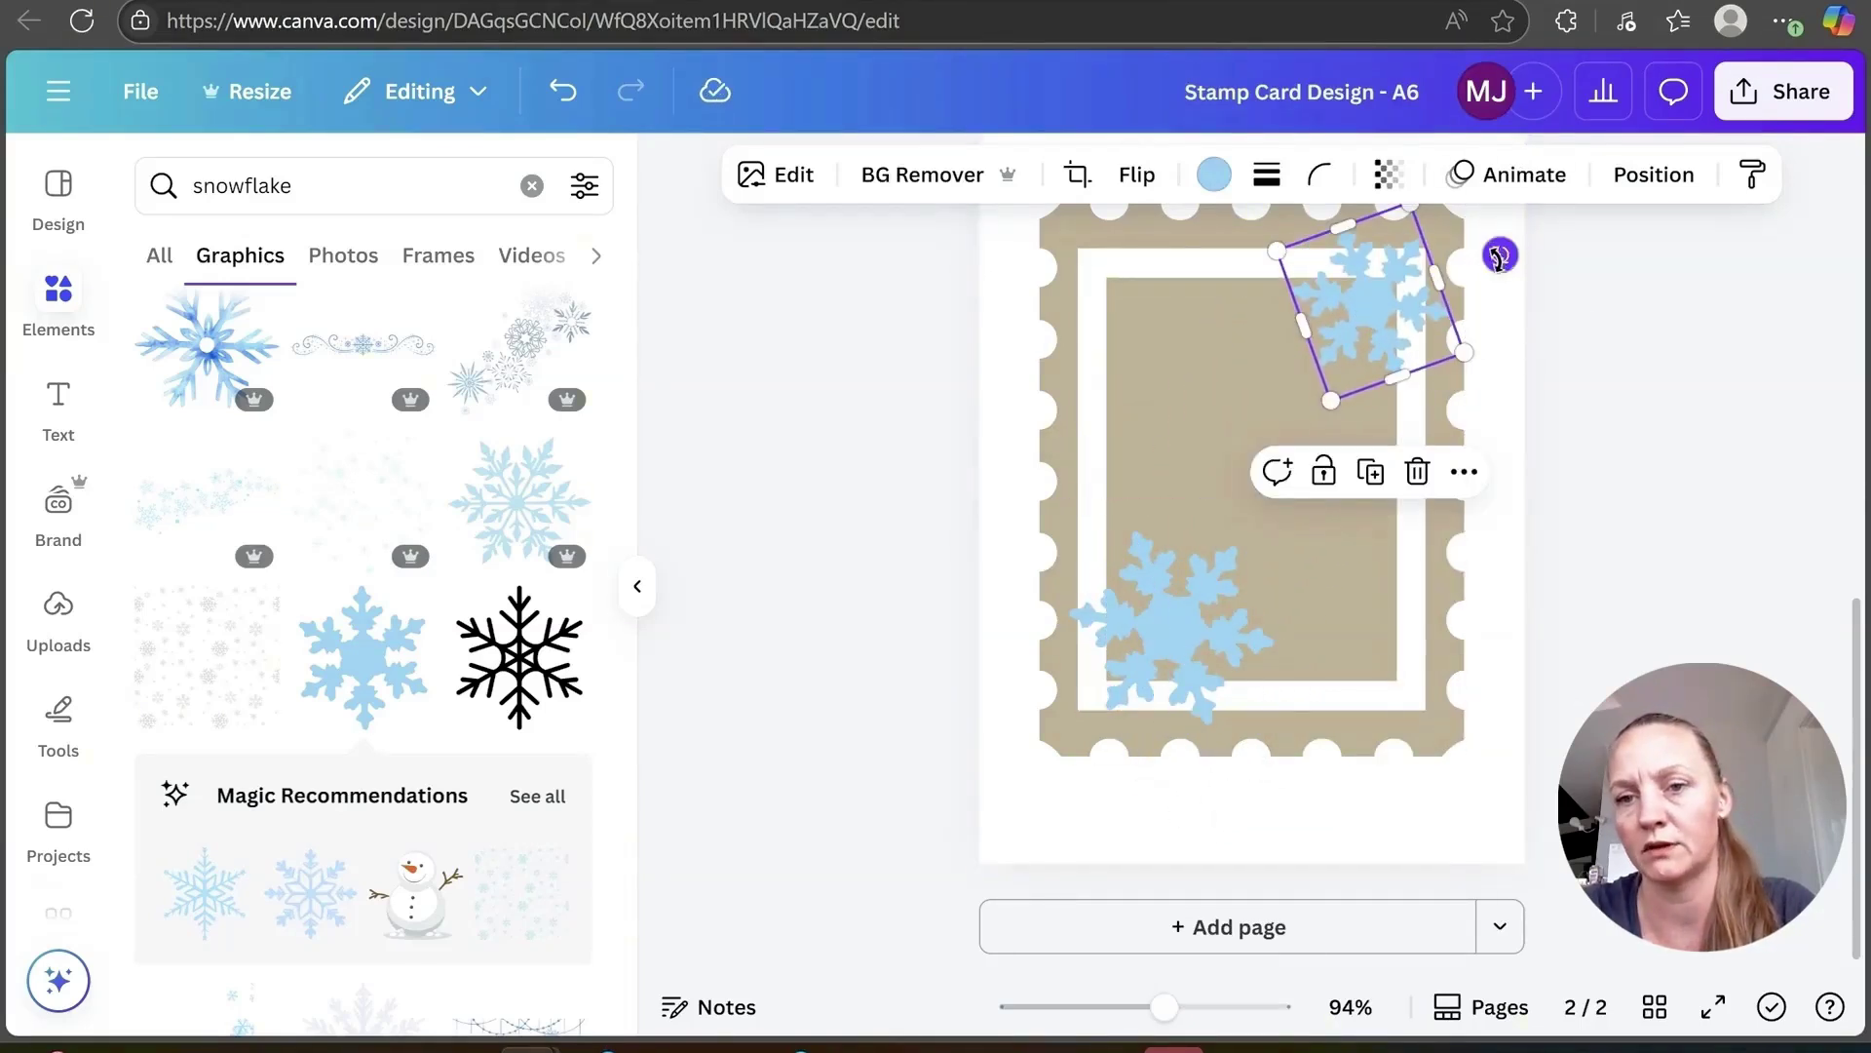
pyautogui.moveTo(1499, 256); pyautogui.dragTo(1487, 276)
pyautogui.scroll(2, 829, 390)
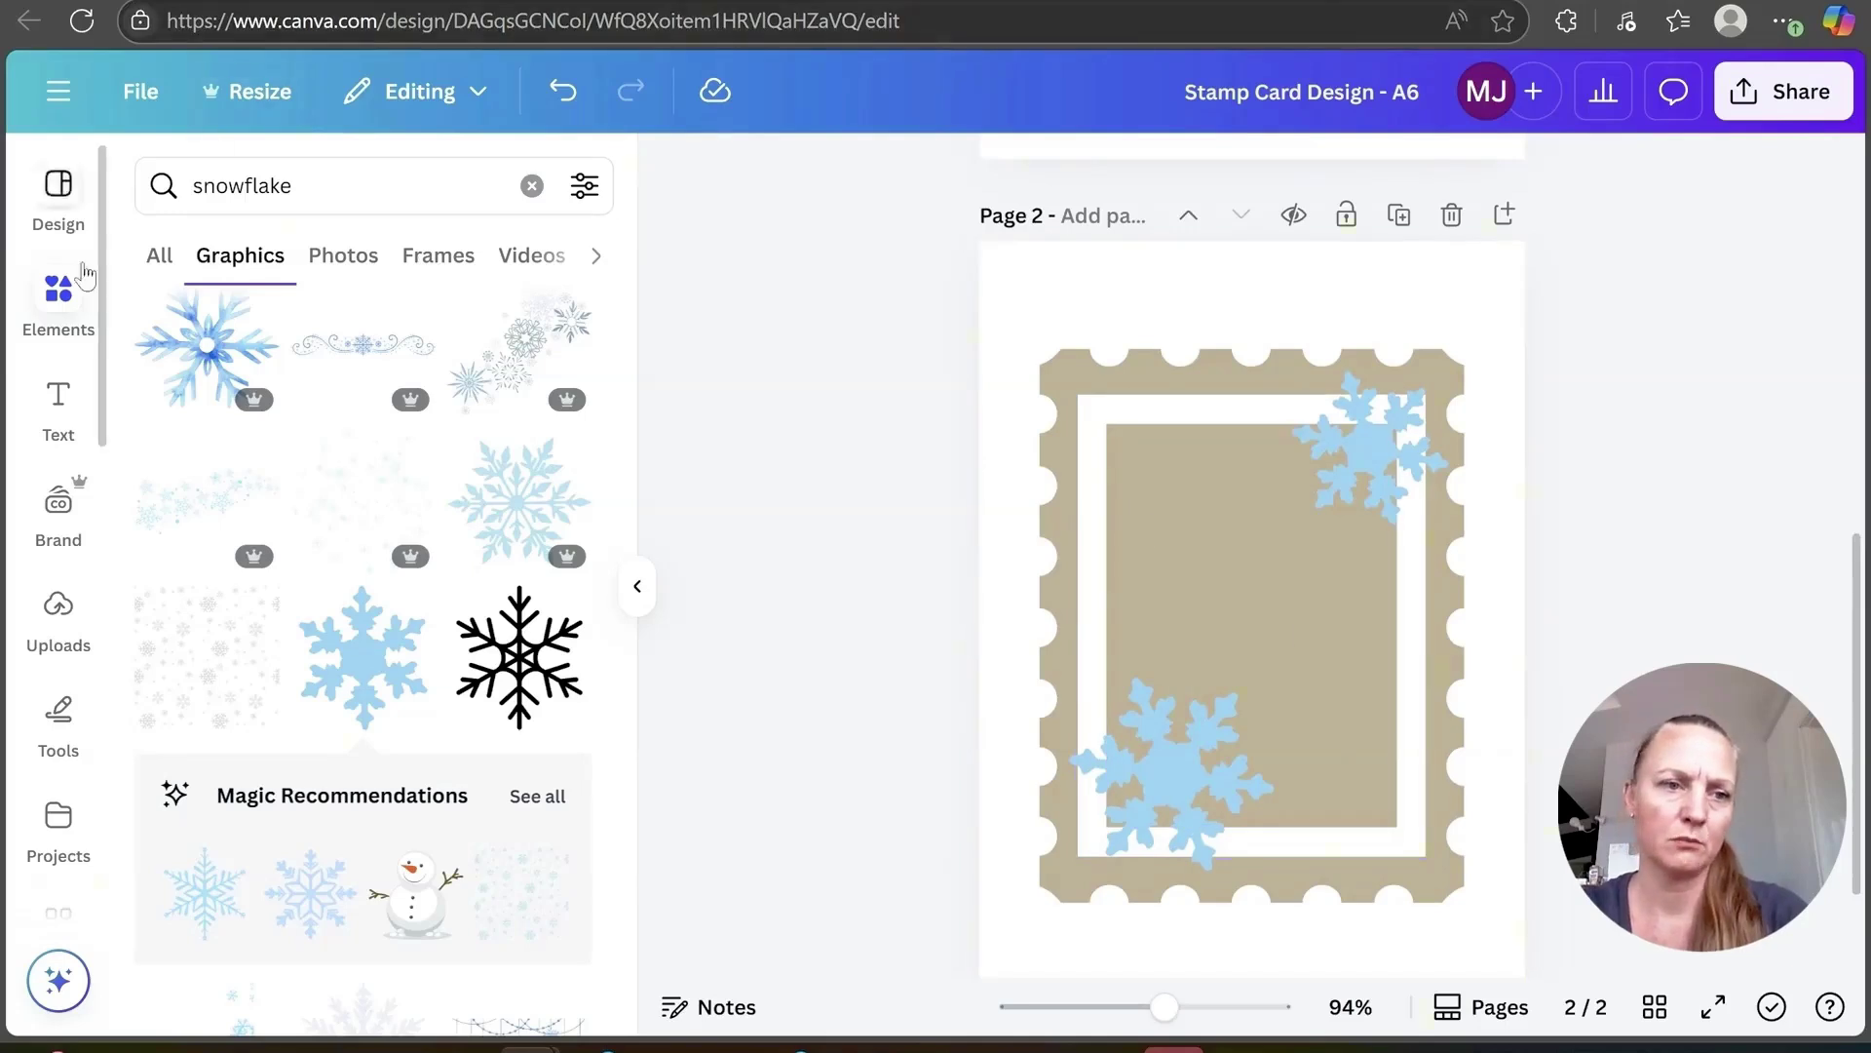
# Step: Add text boxes reading 'Merry' and 'Christmas', placing Christmas just below Merry
pyautogui.click(74, 435)
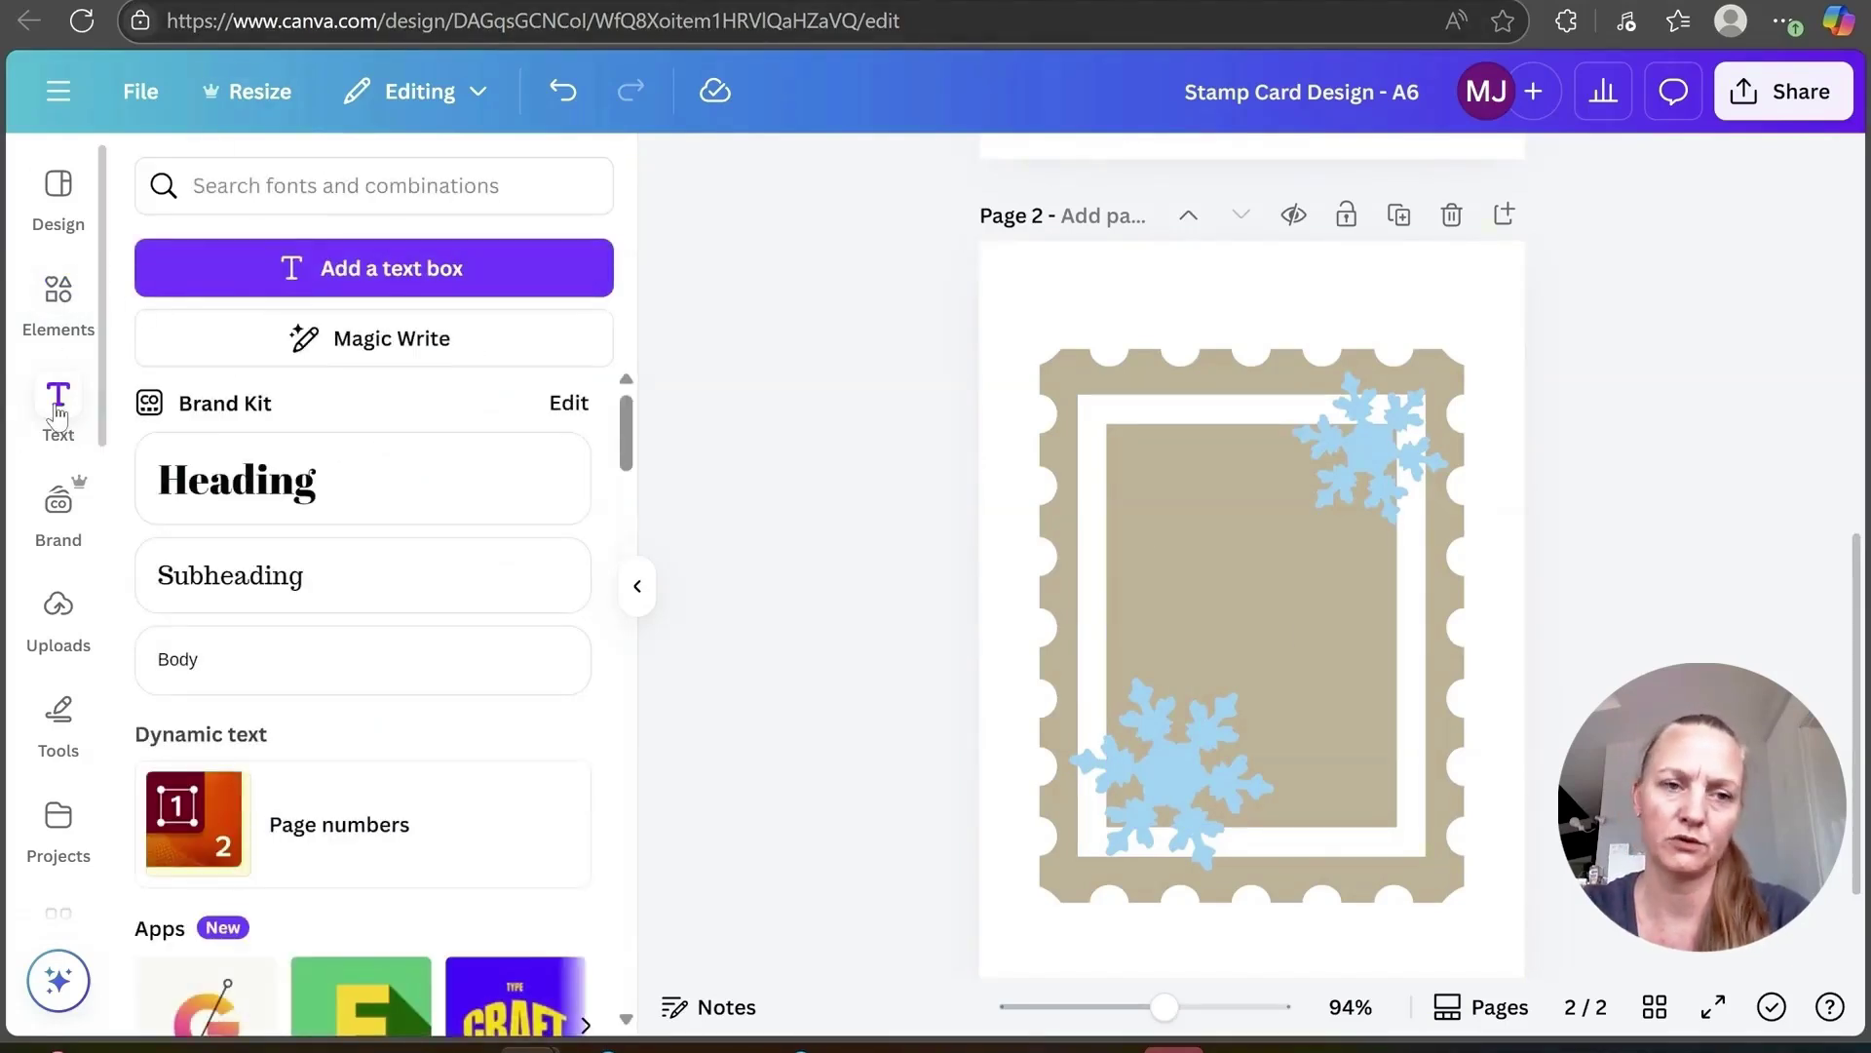
pyautogui.click(406, 273)
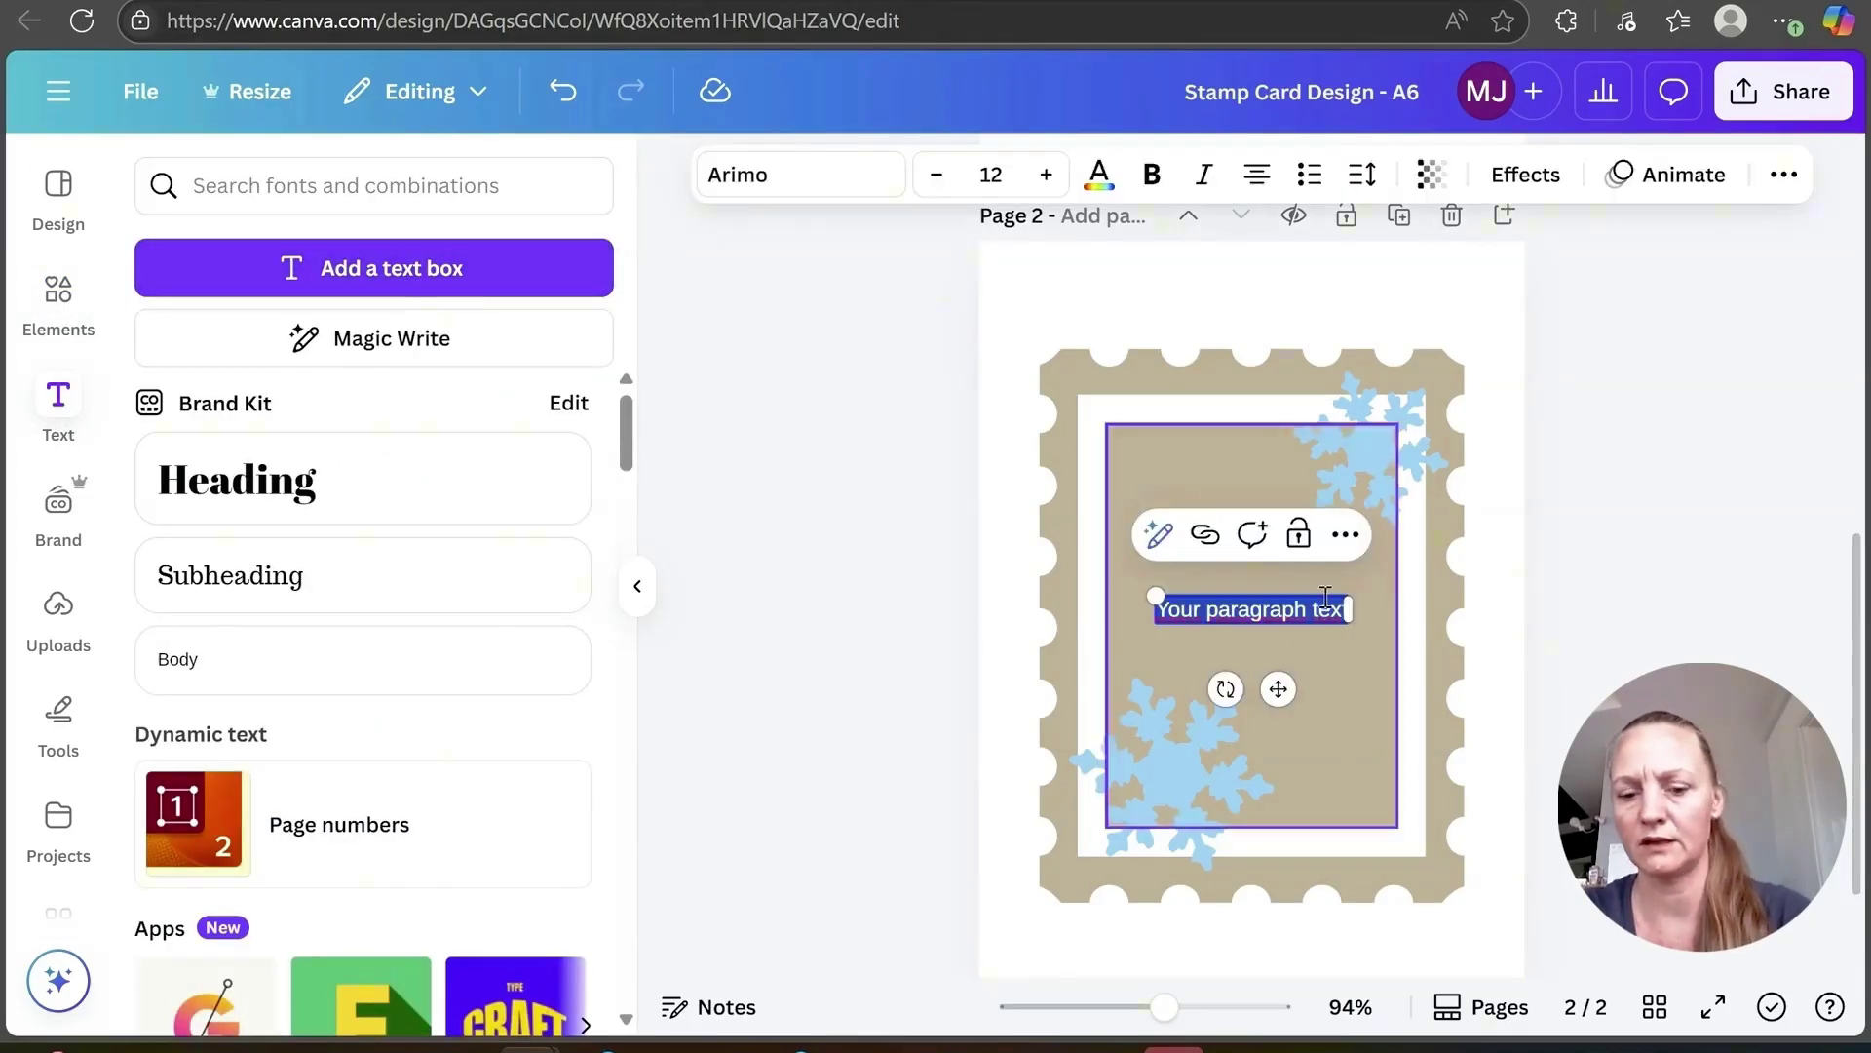
pyautogui.write('Merry')
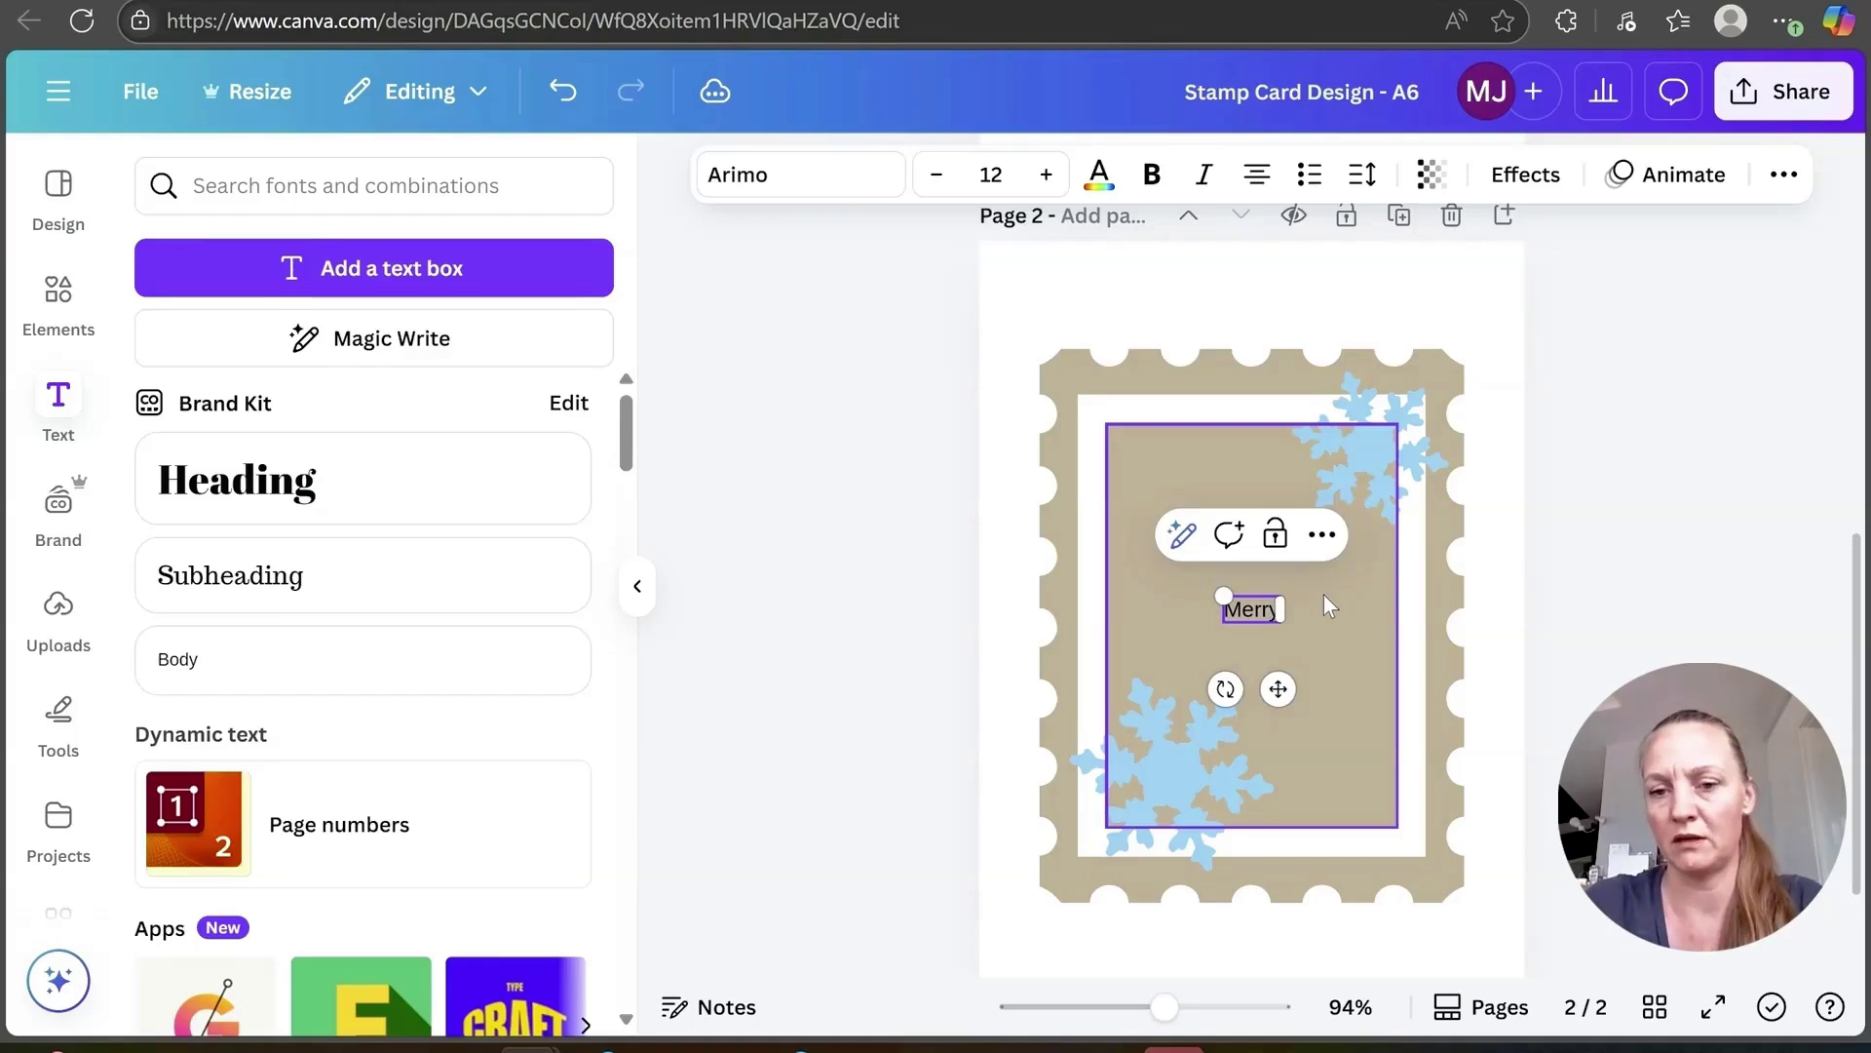
pyautogui.click(480, 273)
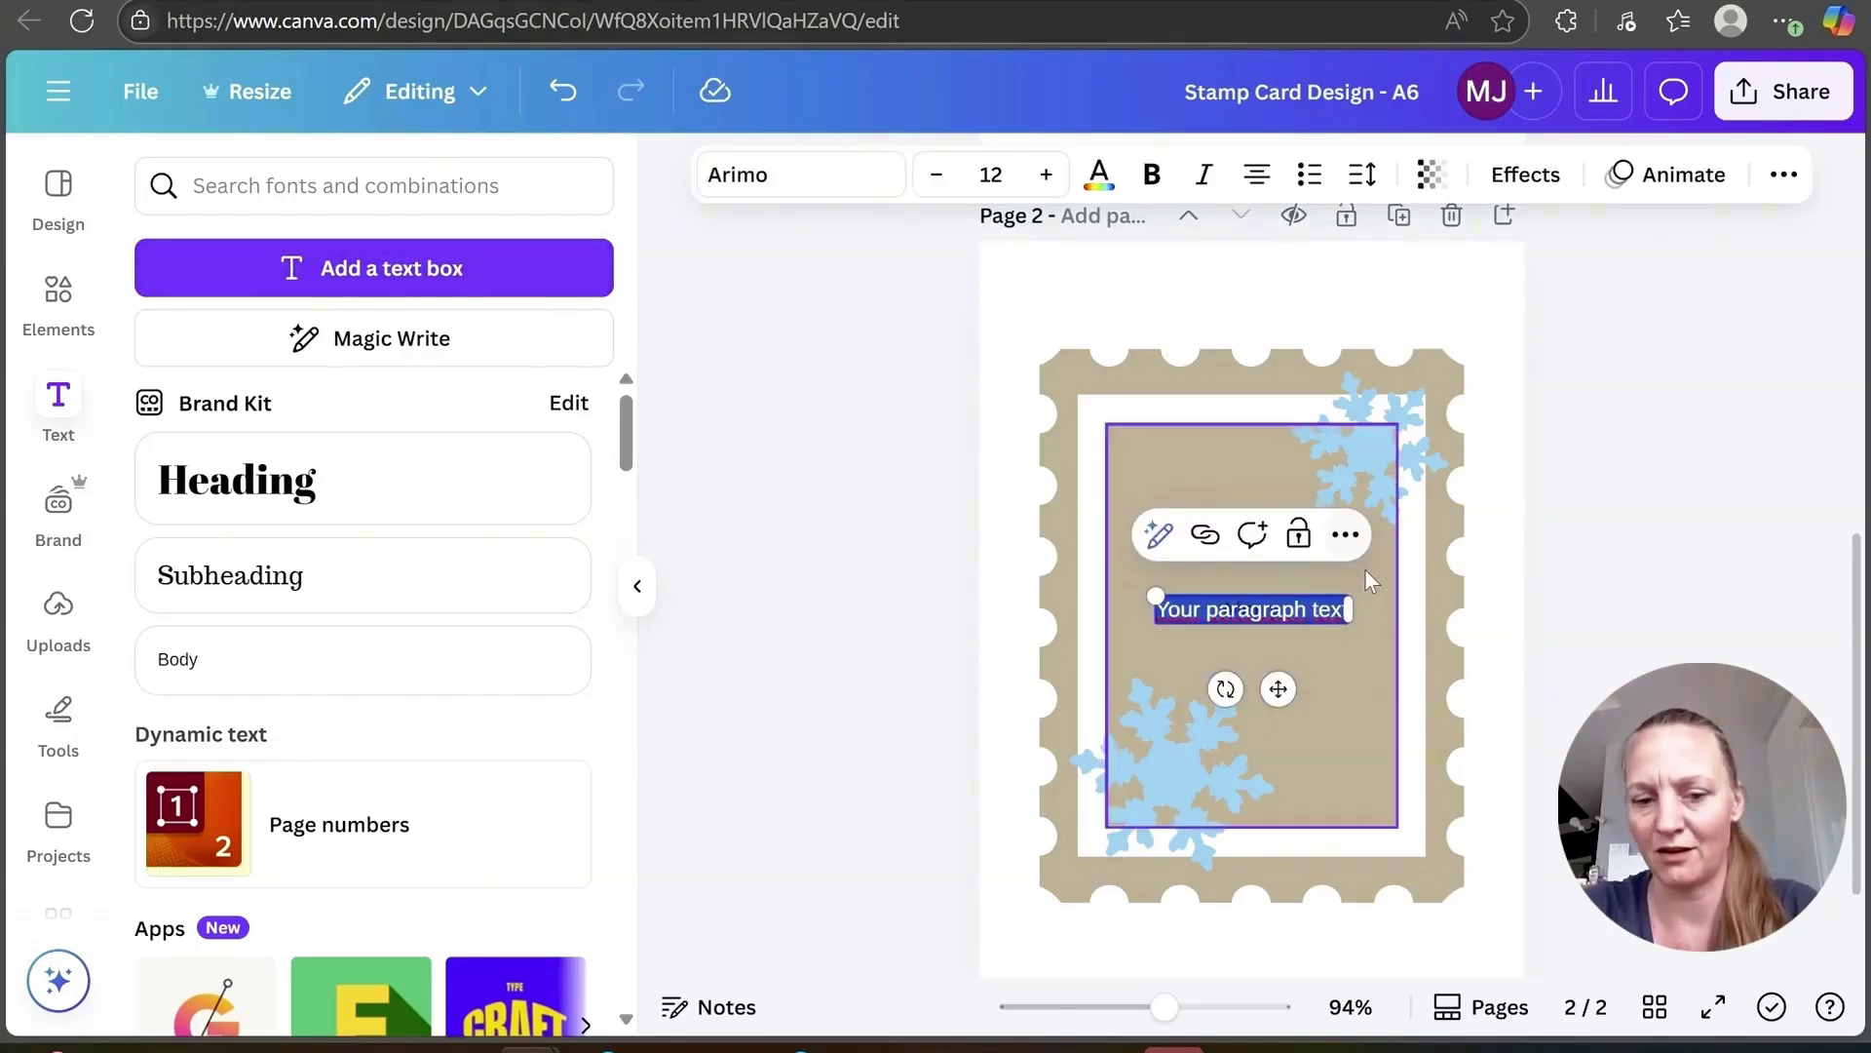
pyautogui.press('BackSpace')
pyautogui.write('Chris')
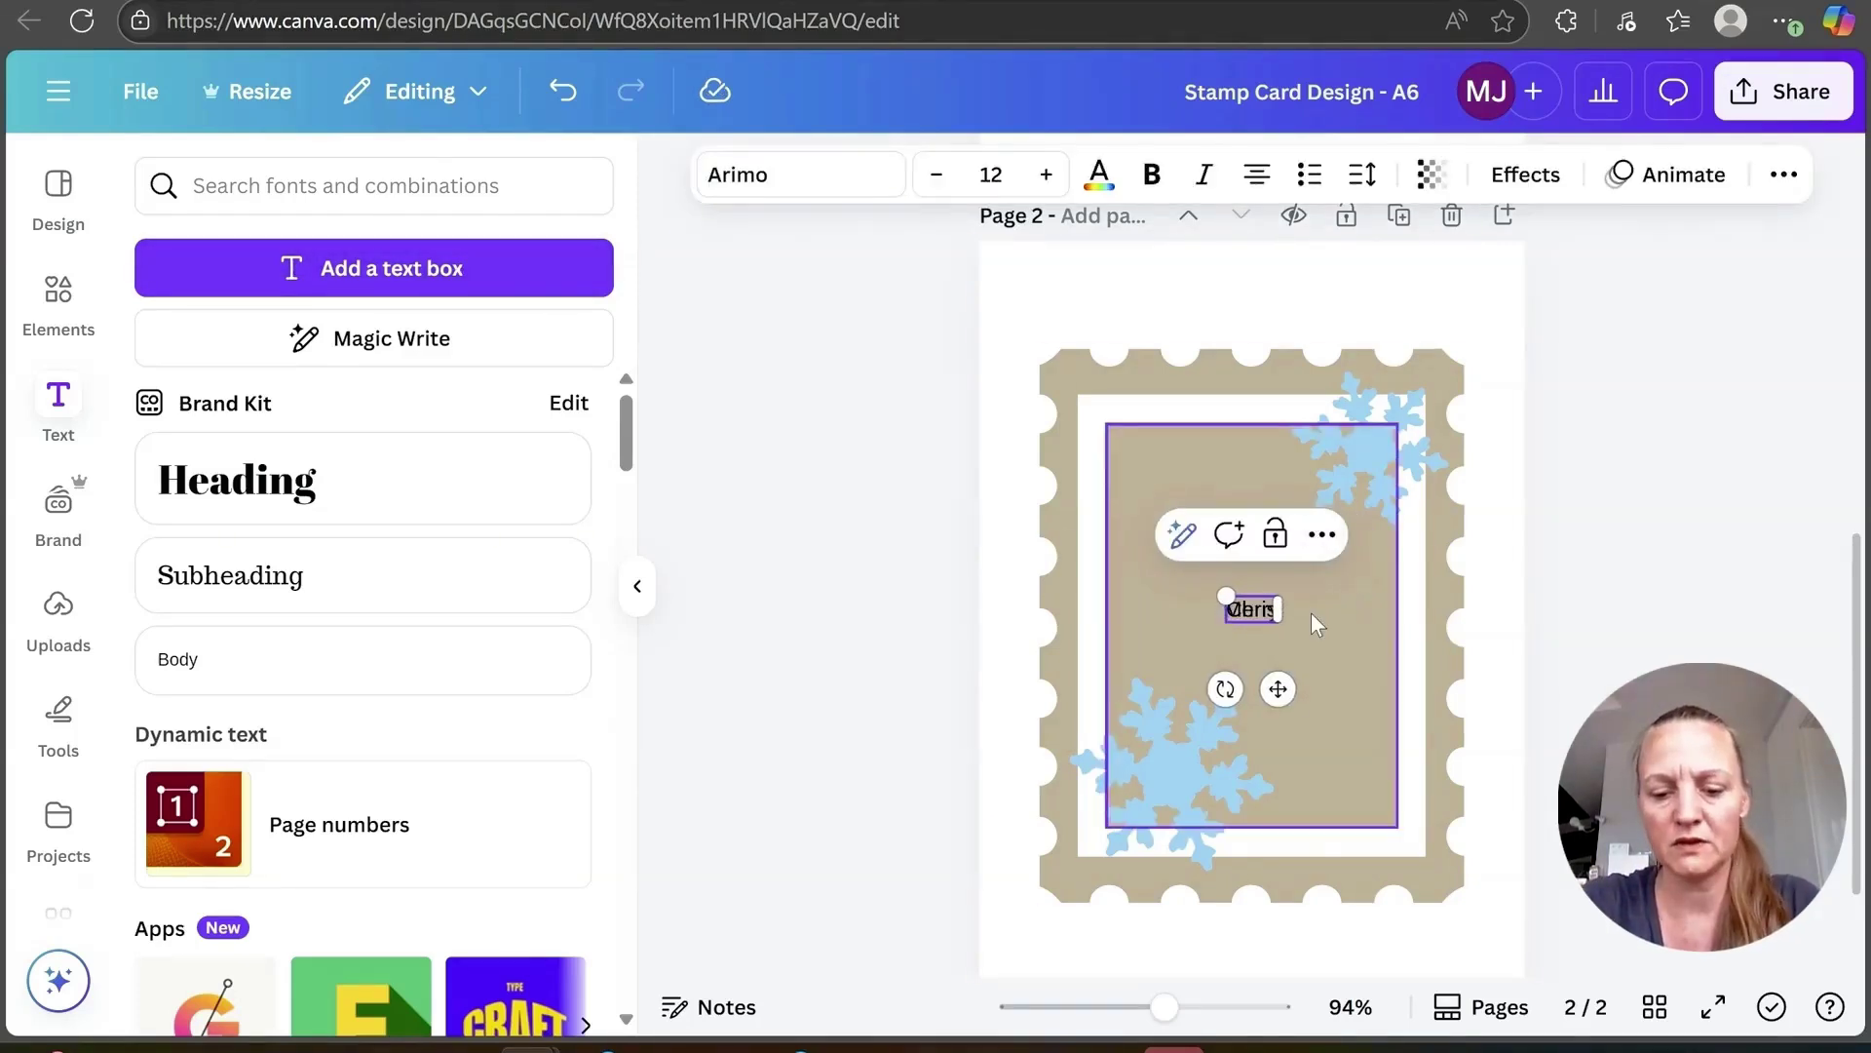
pyautogui.write('tmas')
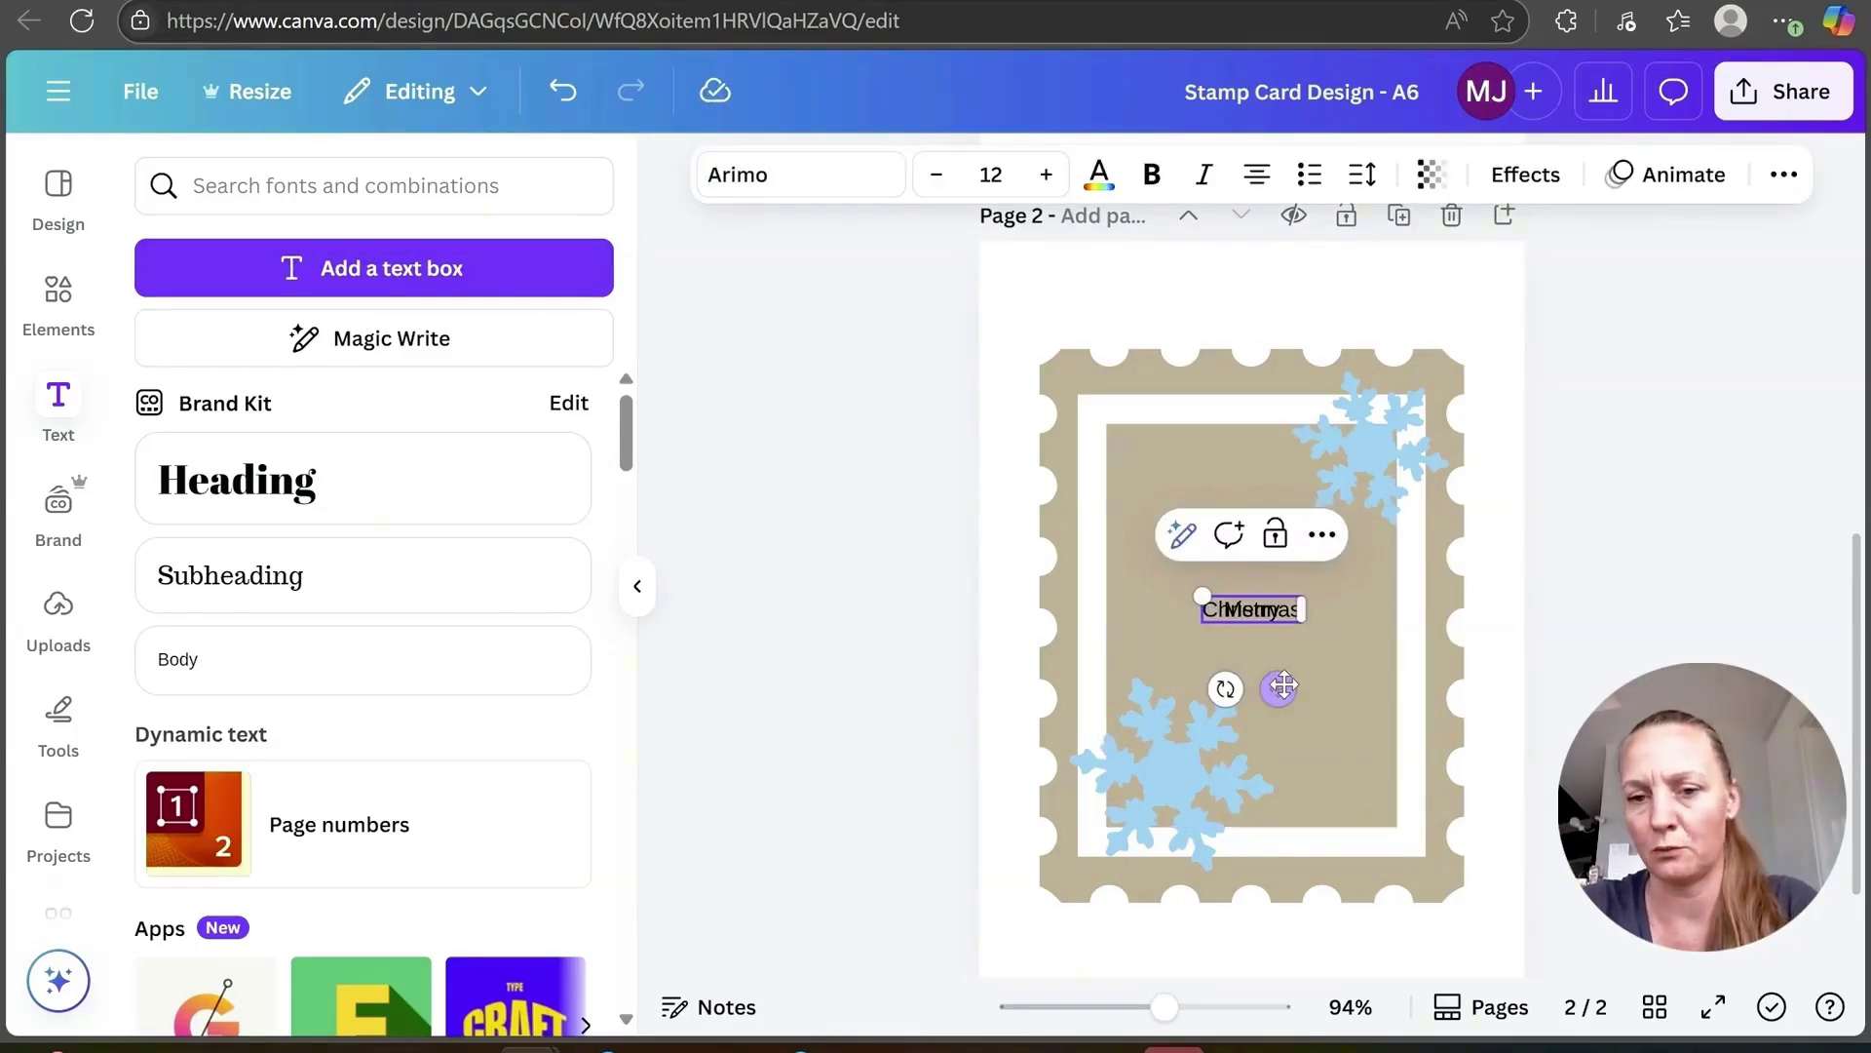
pyautogui.moveTo(1279, 689); pyautogui.dragTo(1285, 705)
pyautogui.click(1599, 639)
pyautogui.keyDown('ctrl'); pyautogui.scroll(2, 1253, 487); pyautogui.keyUp('ctrl')
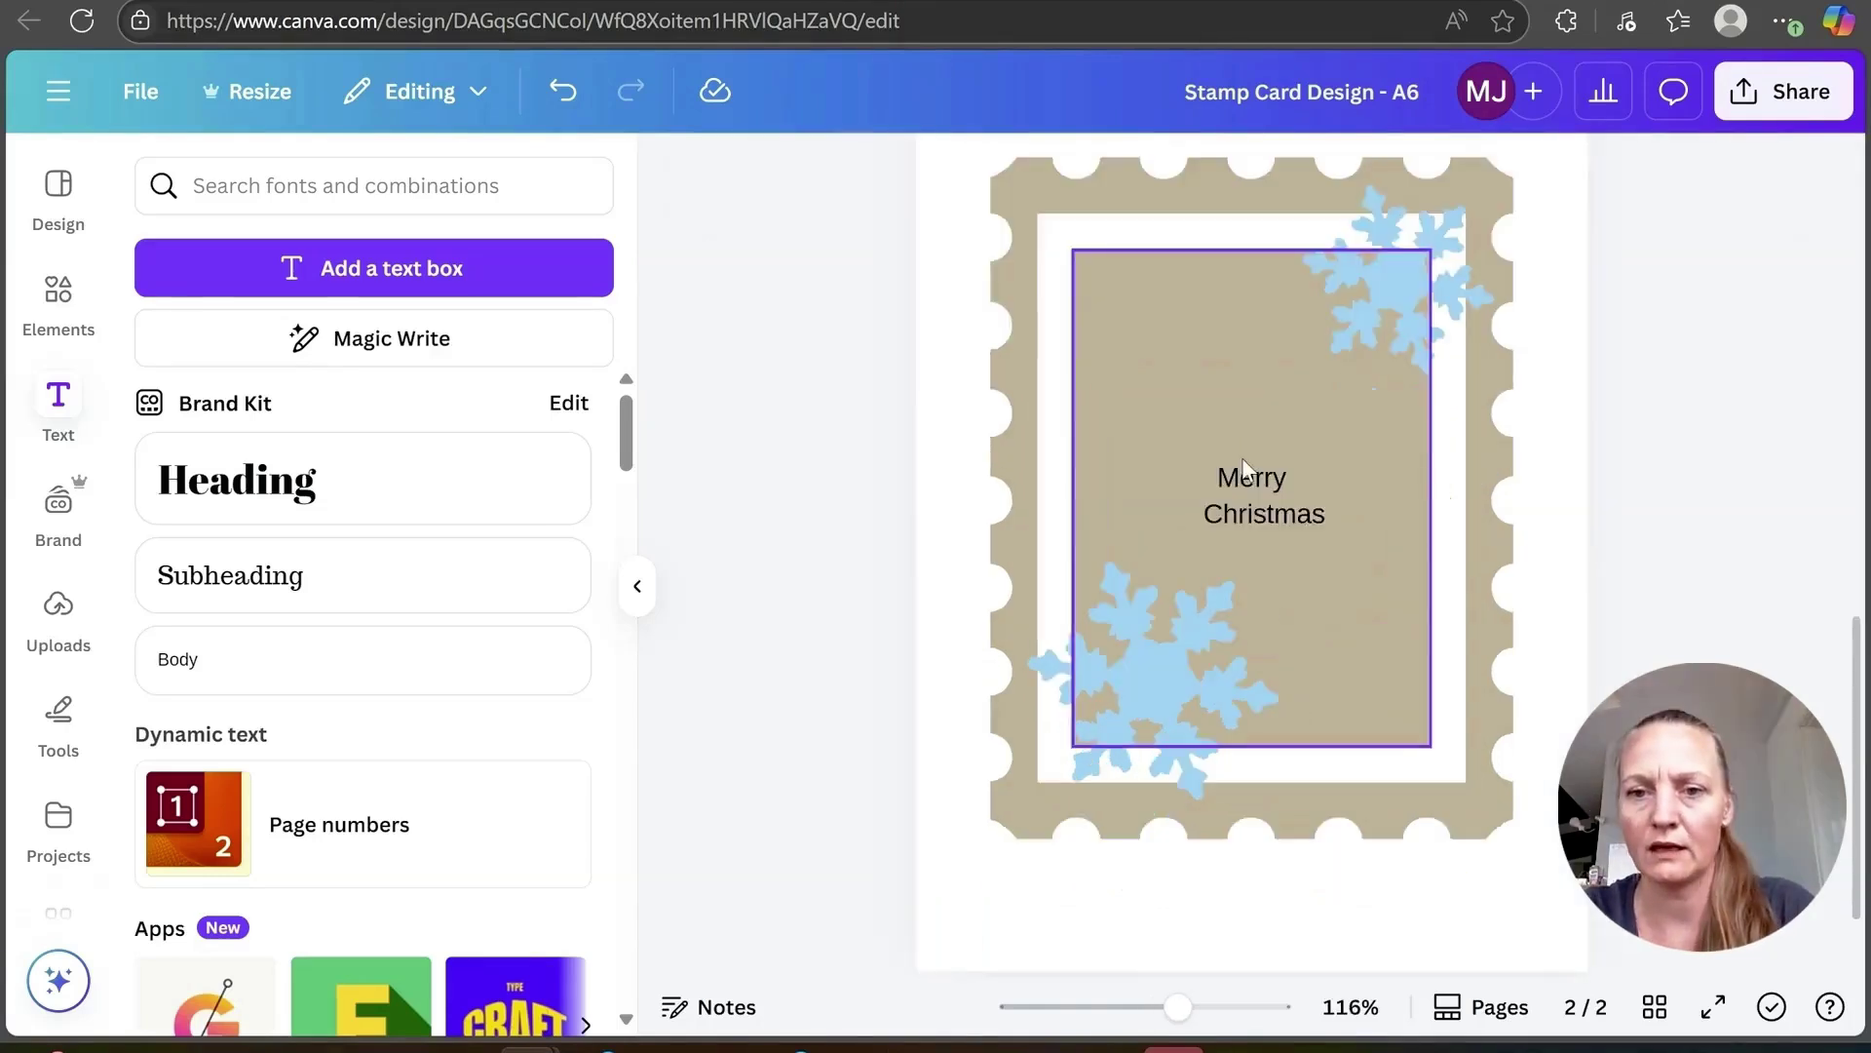
pyautogui.click(1240, 493)
# Step: Set MERRY in the Milestone font, enlarge it and centre it on the stamp
pyautogui.click(814, 179)
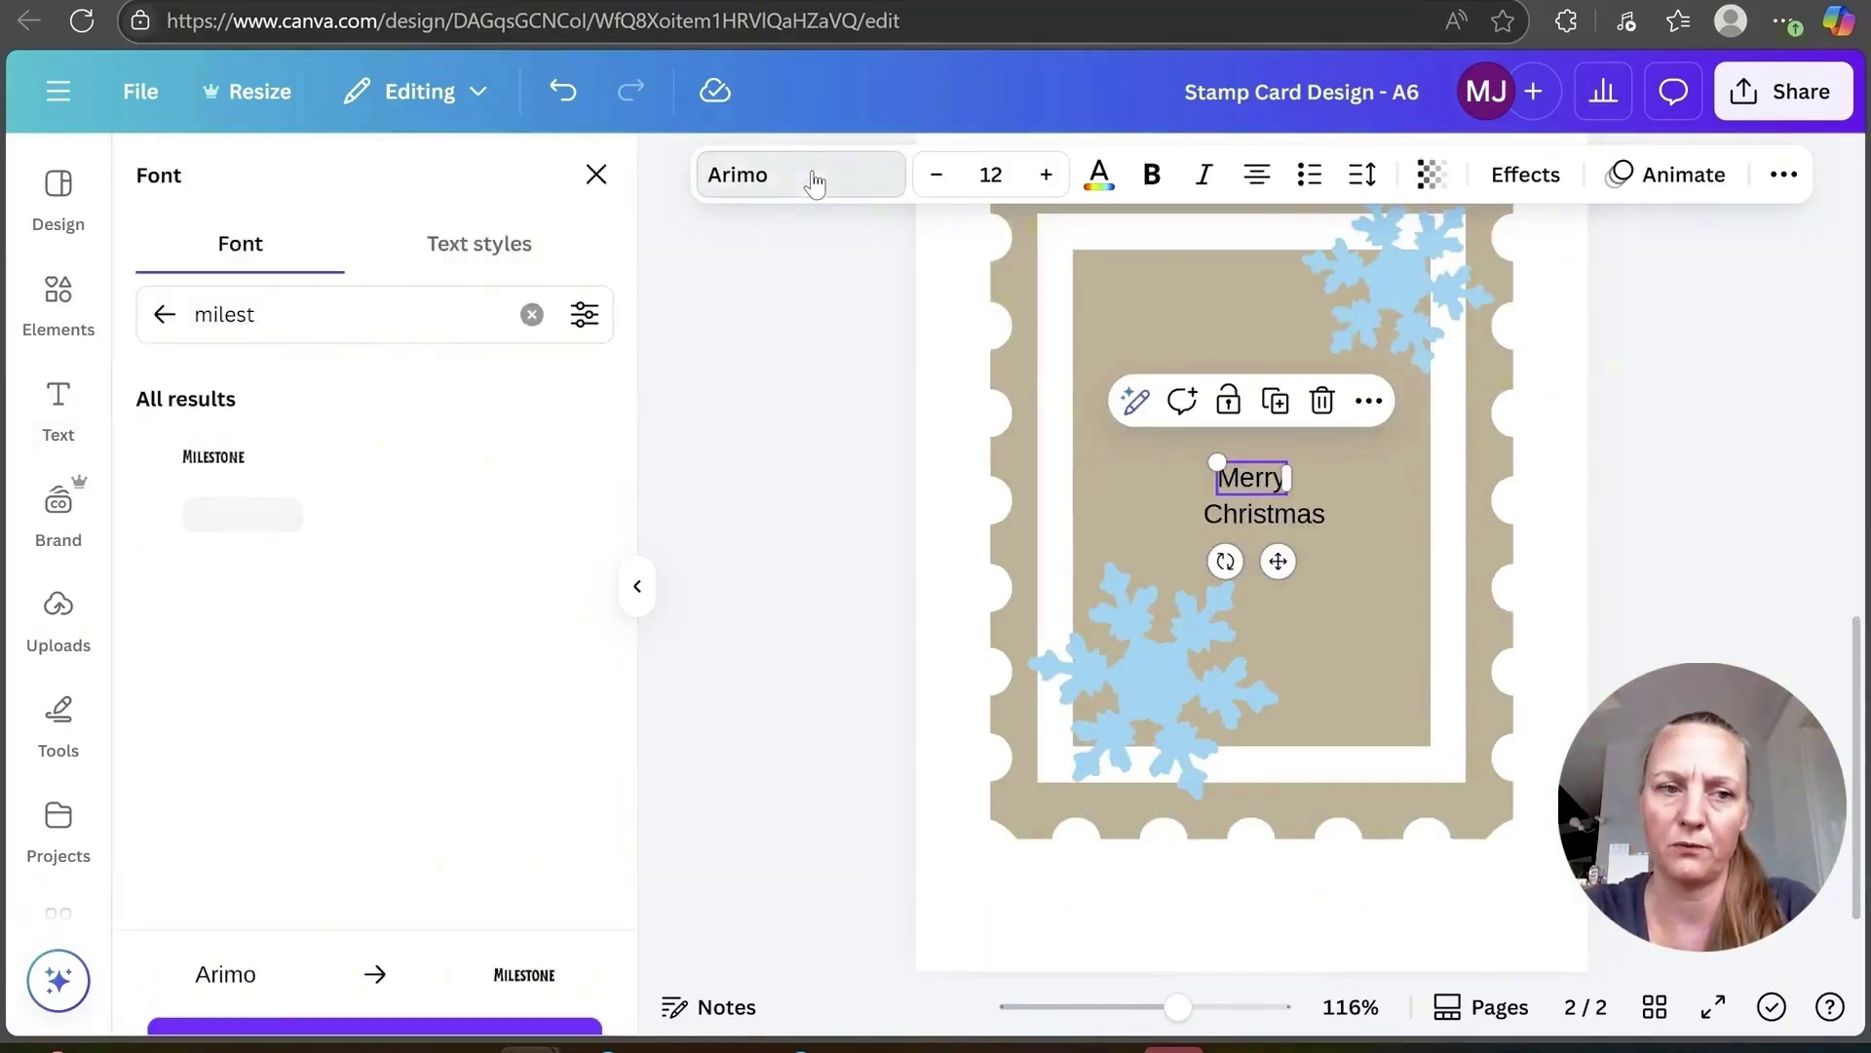
pyautogui.click(335, 475)
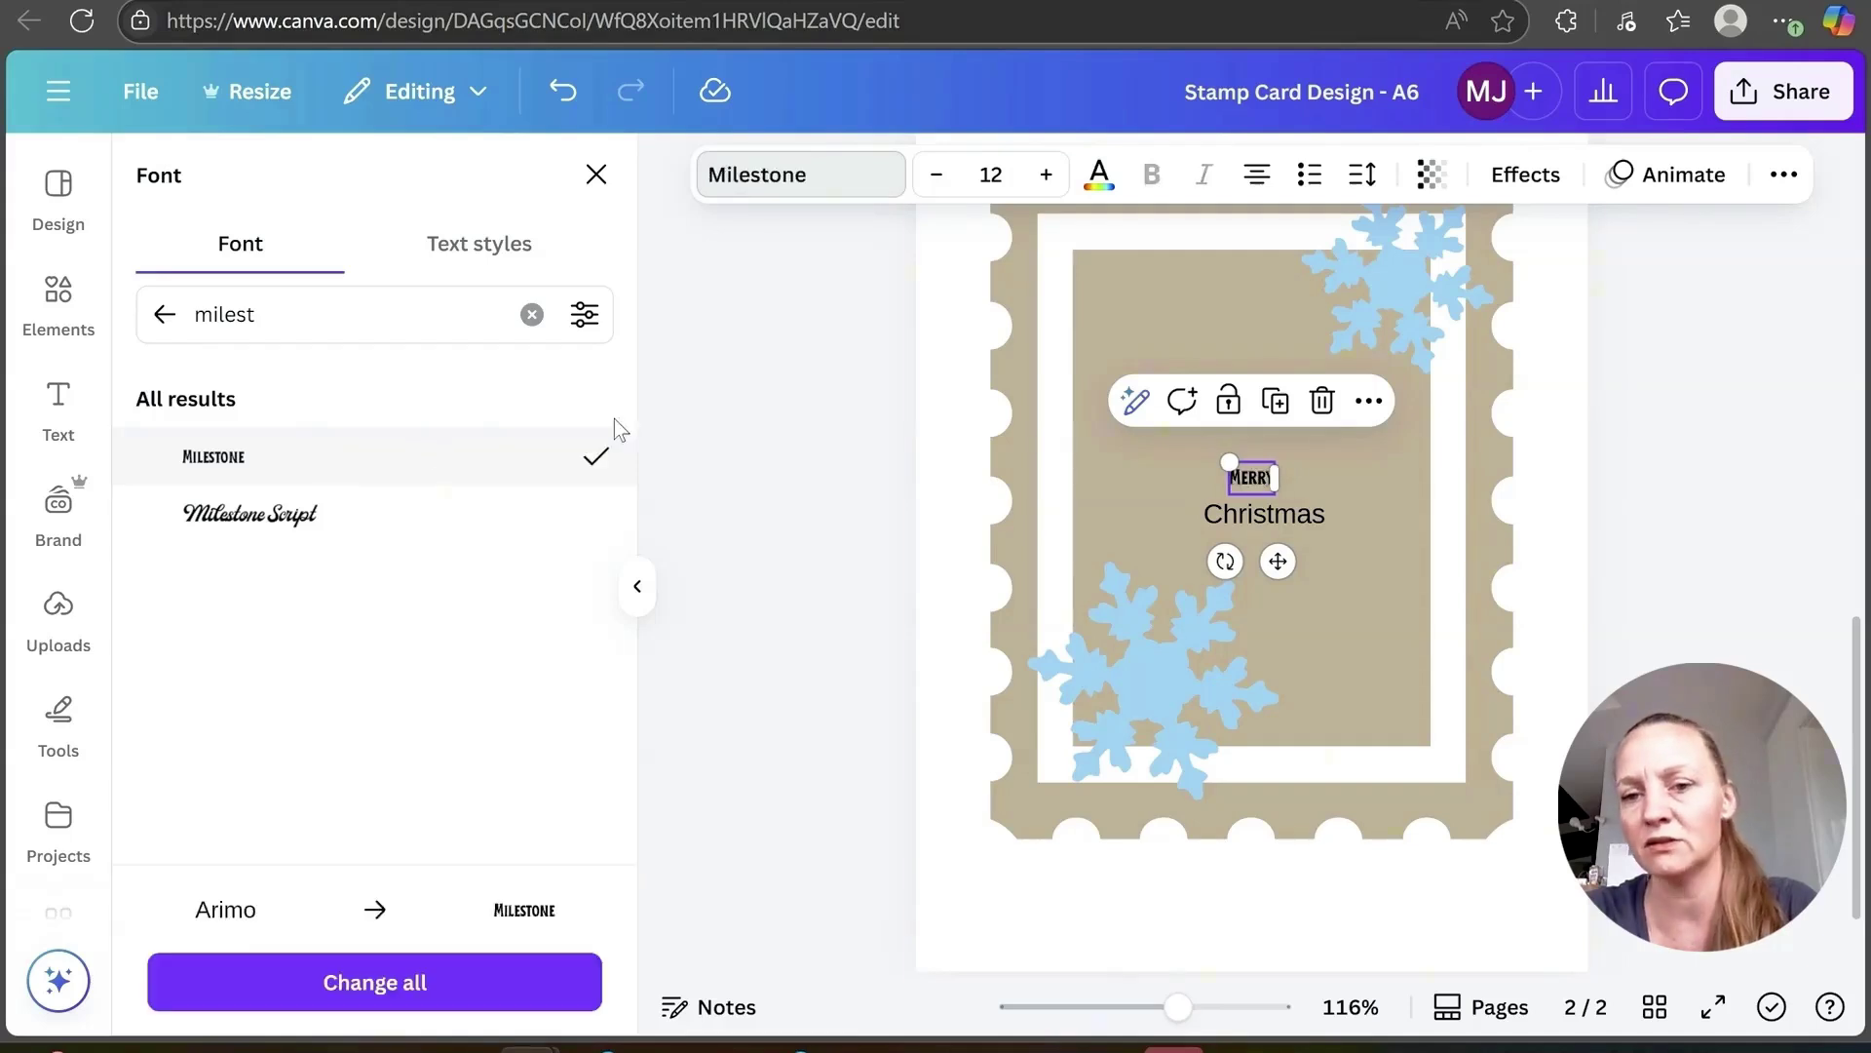
pyautogui.moveTo(1217, 462); pyautogui.dragTo(983, 288)
pyautogui.click(1160, 400)
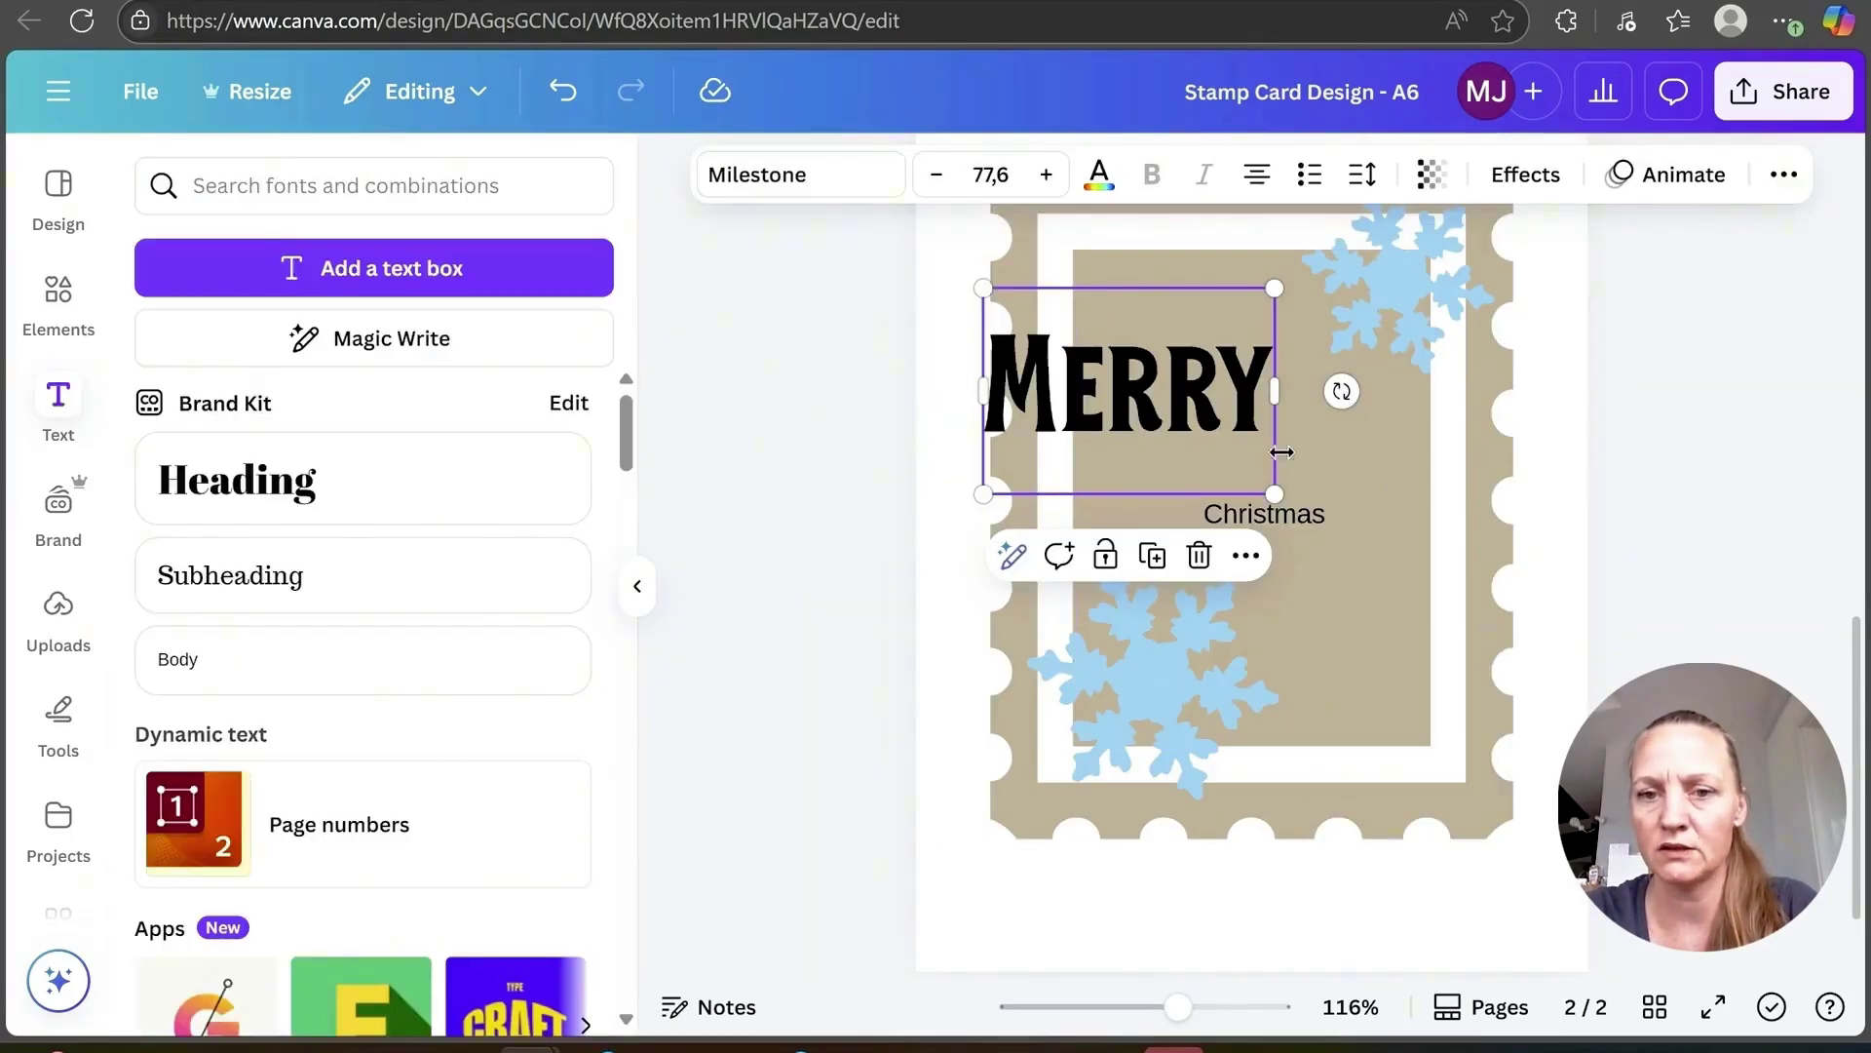
pyautogui.moveTo(1124, 387); pyautogui.dragTo(1234, 416)
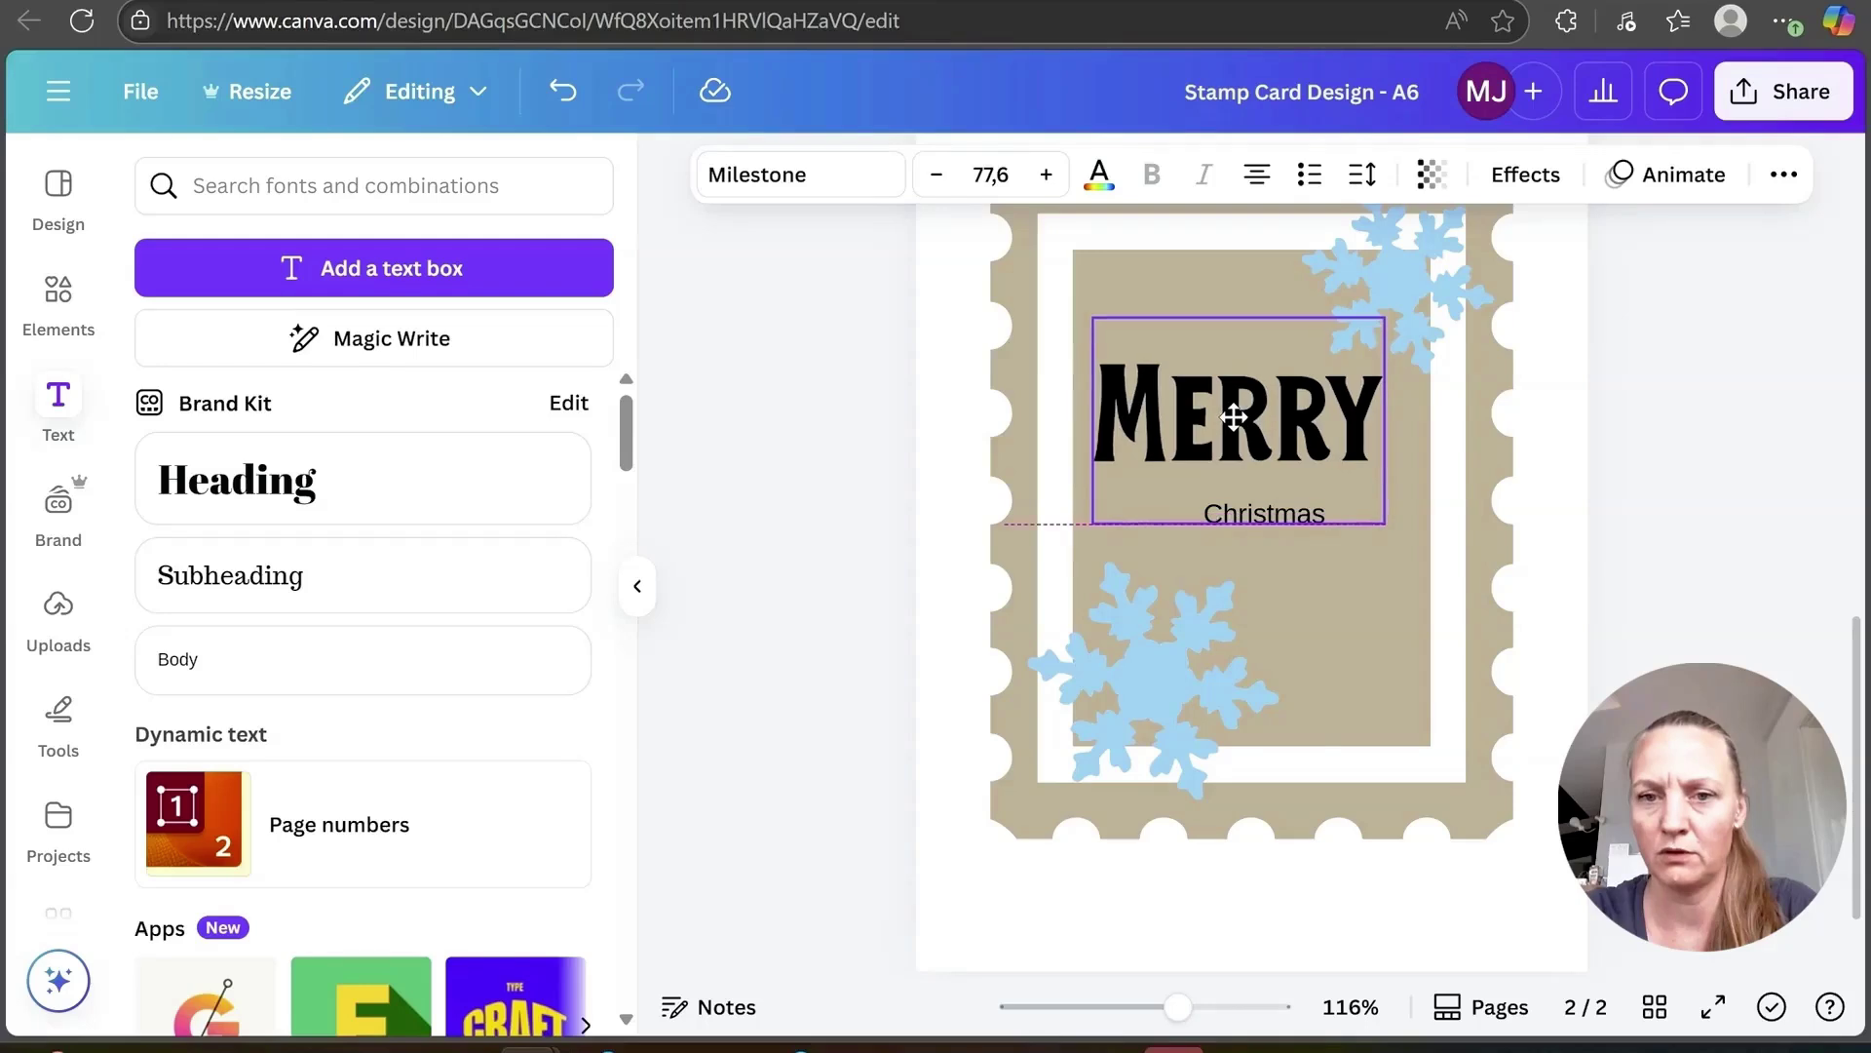
# Step: Set Christmas in Amsterdam Three, enlarge it and centre it just below MERRY
pyautogui.click(1264, 514)
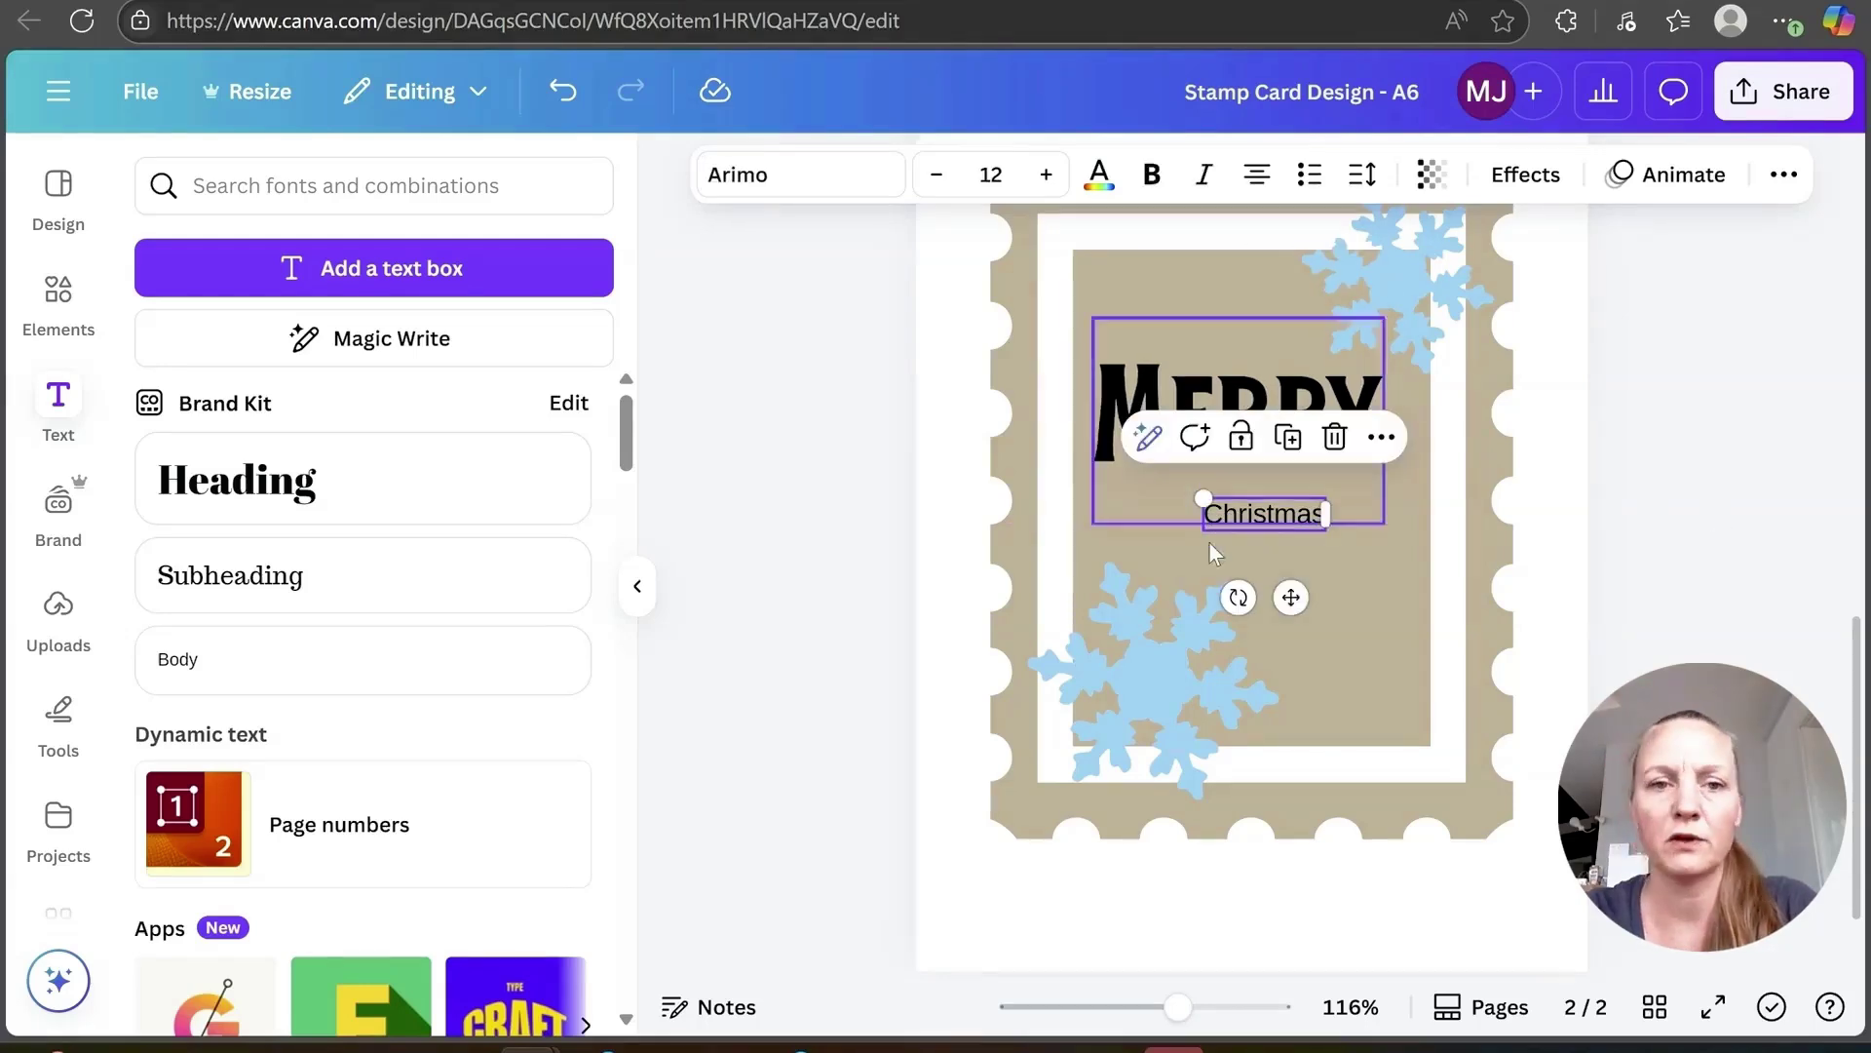
pyautogui.click(838, 188)
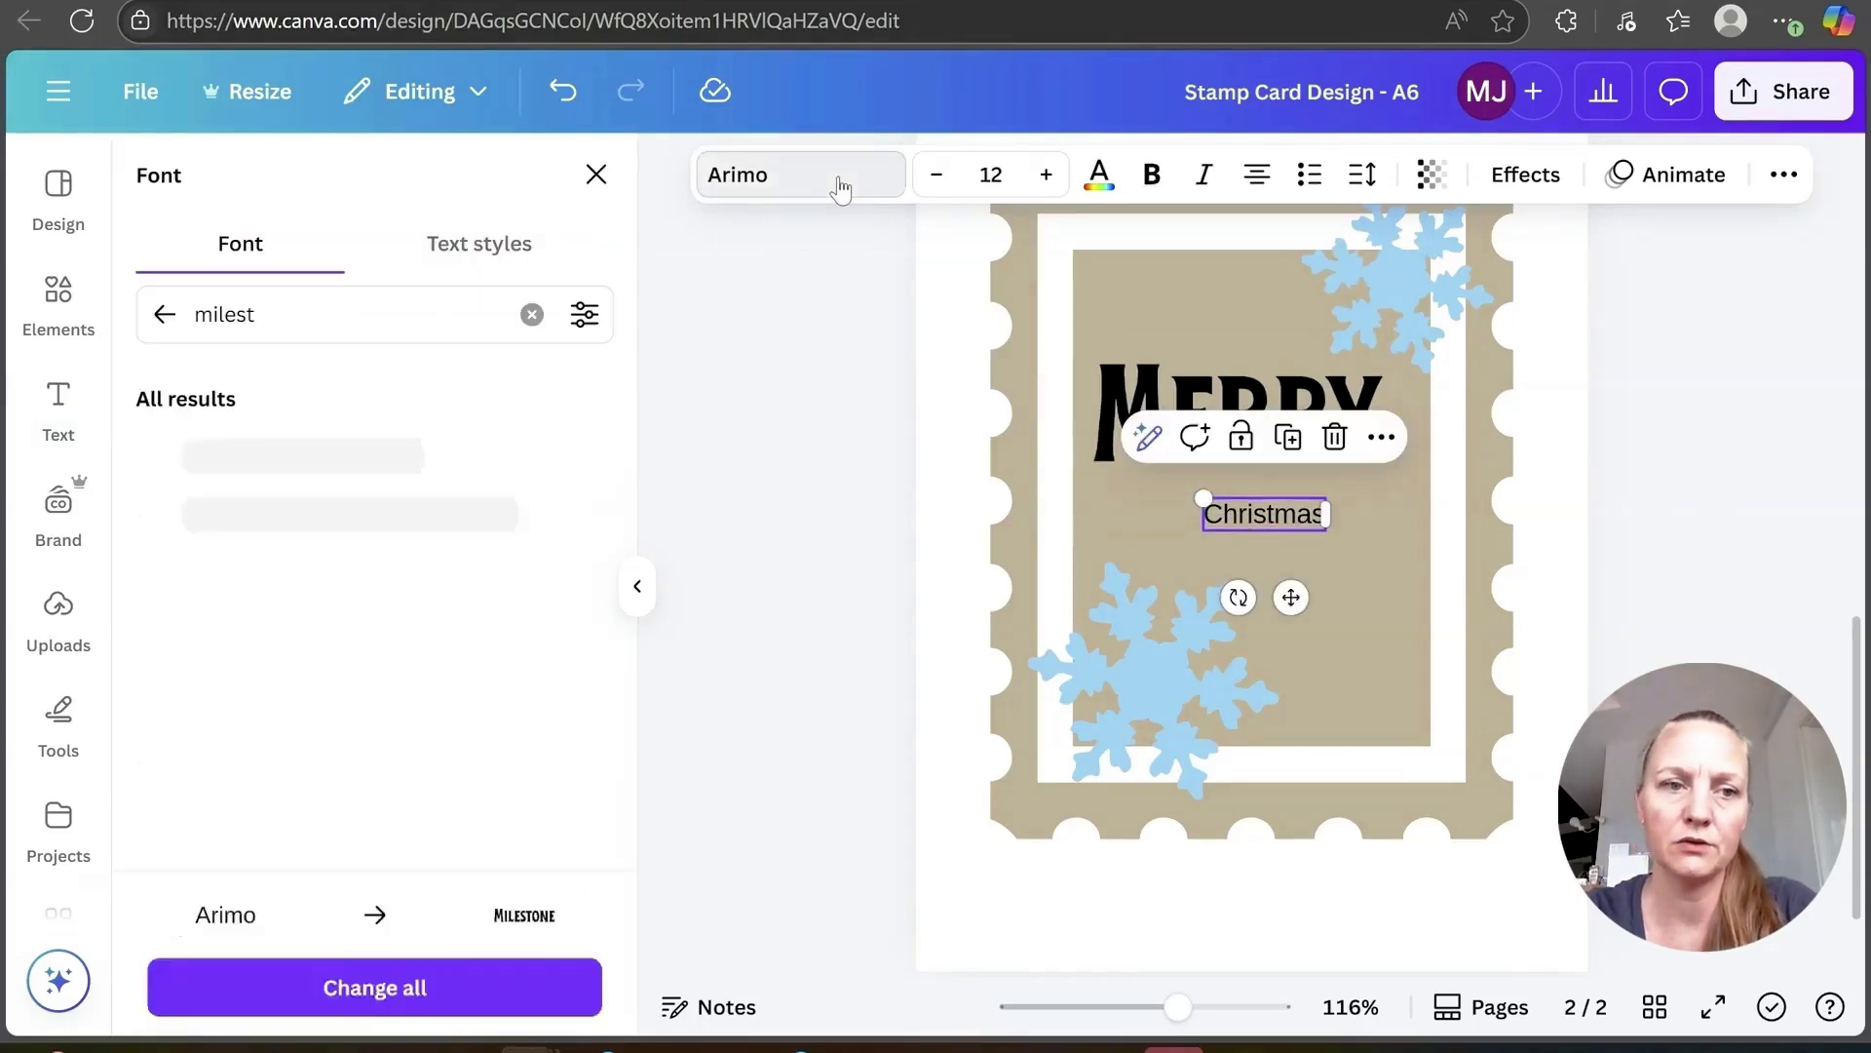
pyautogui.doubleClick(317, 321)
pyautogui.write('amster')
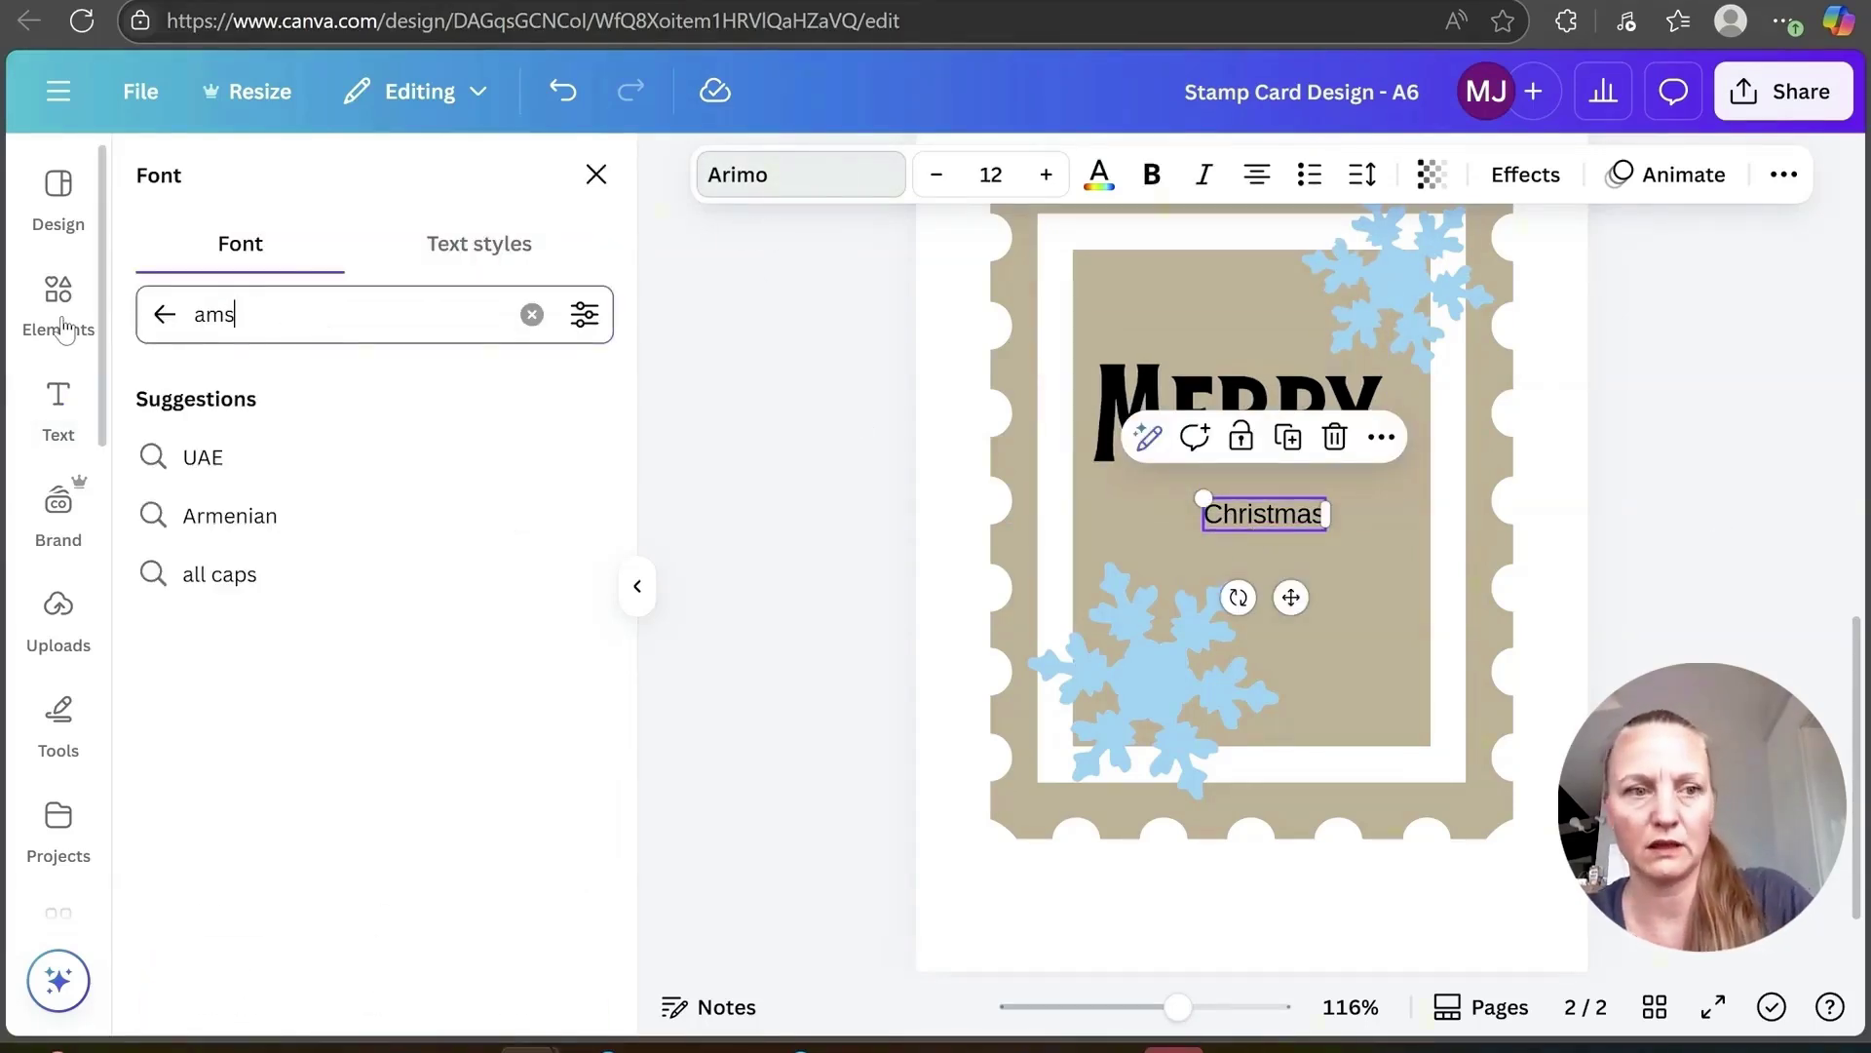
pyautogui.click(288, 572)
pyautogui.moveTo(1183, 491); pyautogui.dragTo(948, 432)
pyautogui.moveTo(1165, 596); pyautogui.dragTo(1275, 632)
pyautogui.moveTo(1062, 476); pyautogui.dragTo(1153, 500)
pyautogui.moveTo(1321, 635); pyautogui.dragTo(1304, 626)
pyautogui.click(1670, 605)
pyautogui.scroll(2, 1671, 605)
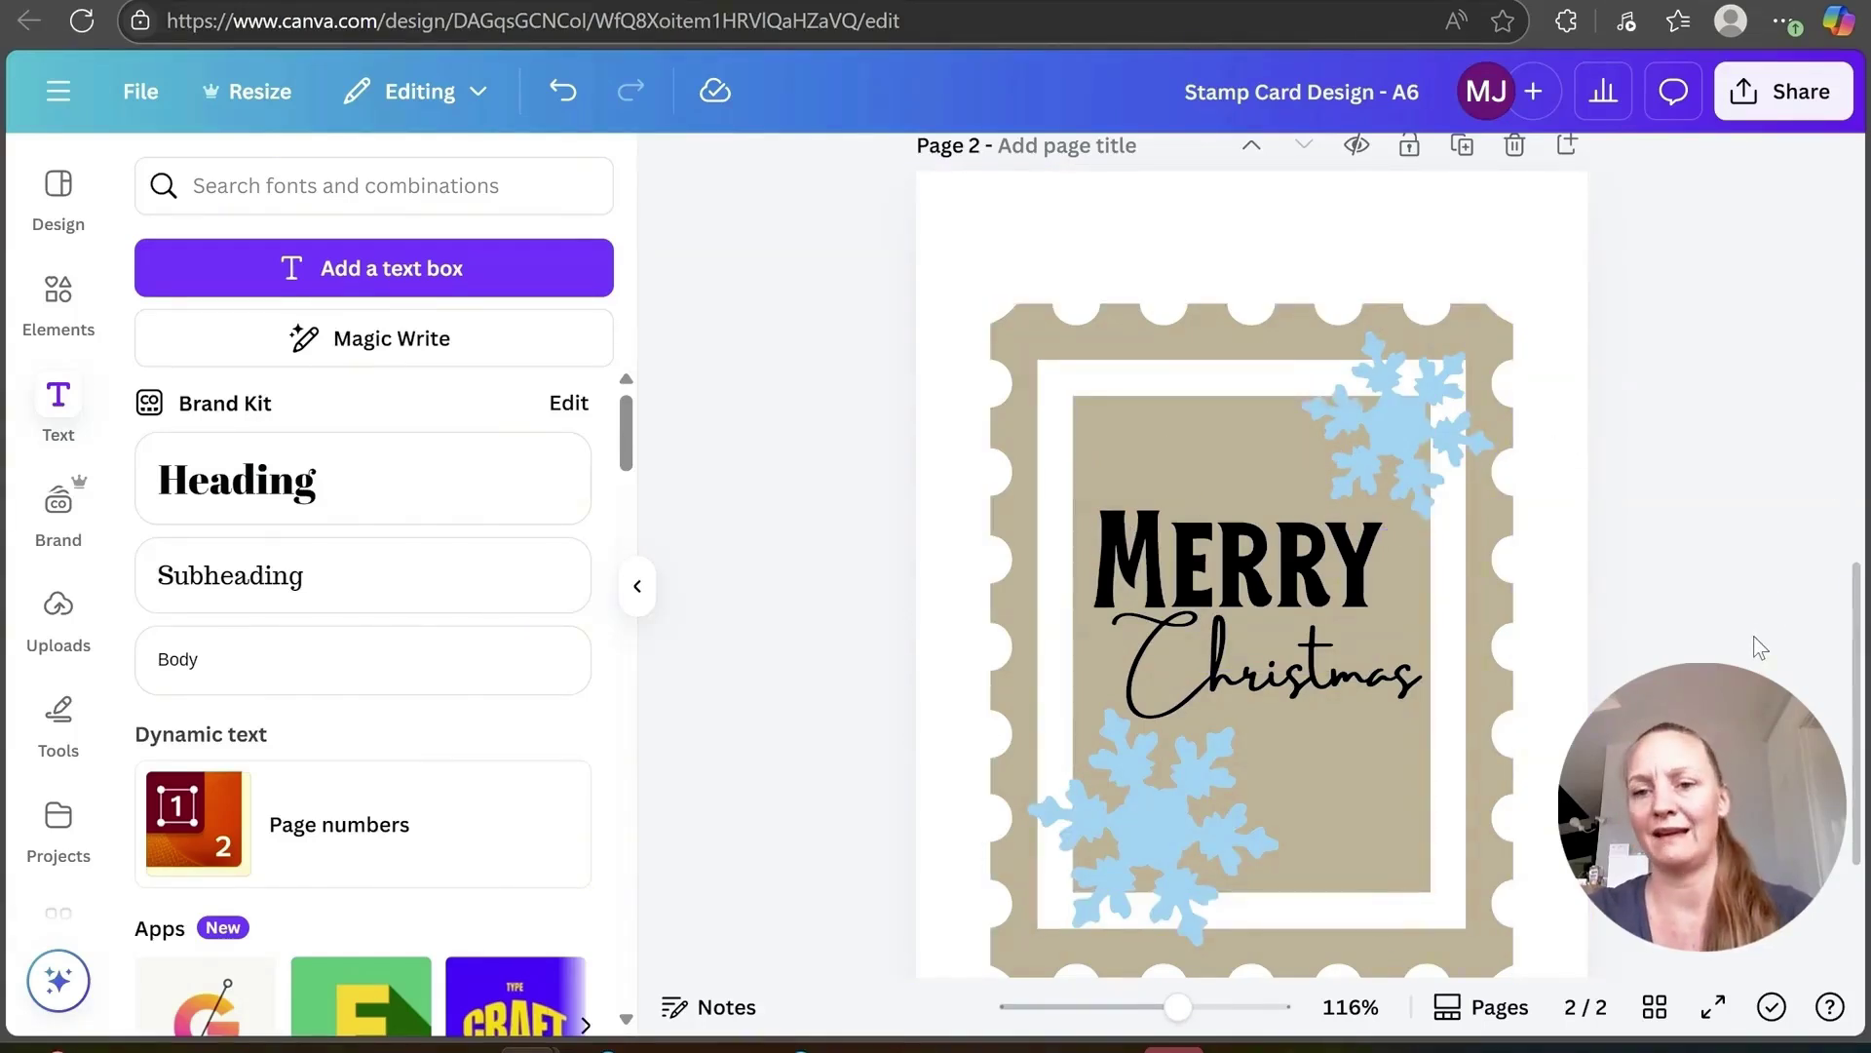
# Step: Scroll back up to page 1's original Merry Christmas stamp front
pyautogui.scroll(5, 1752, 635)
pyautogui.scroll(3, 1753, 635)
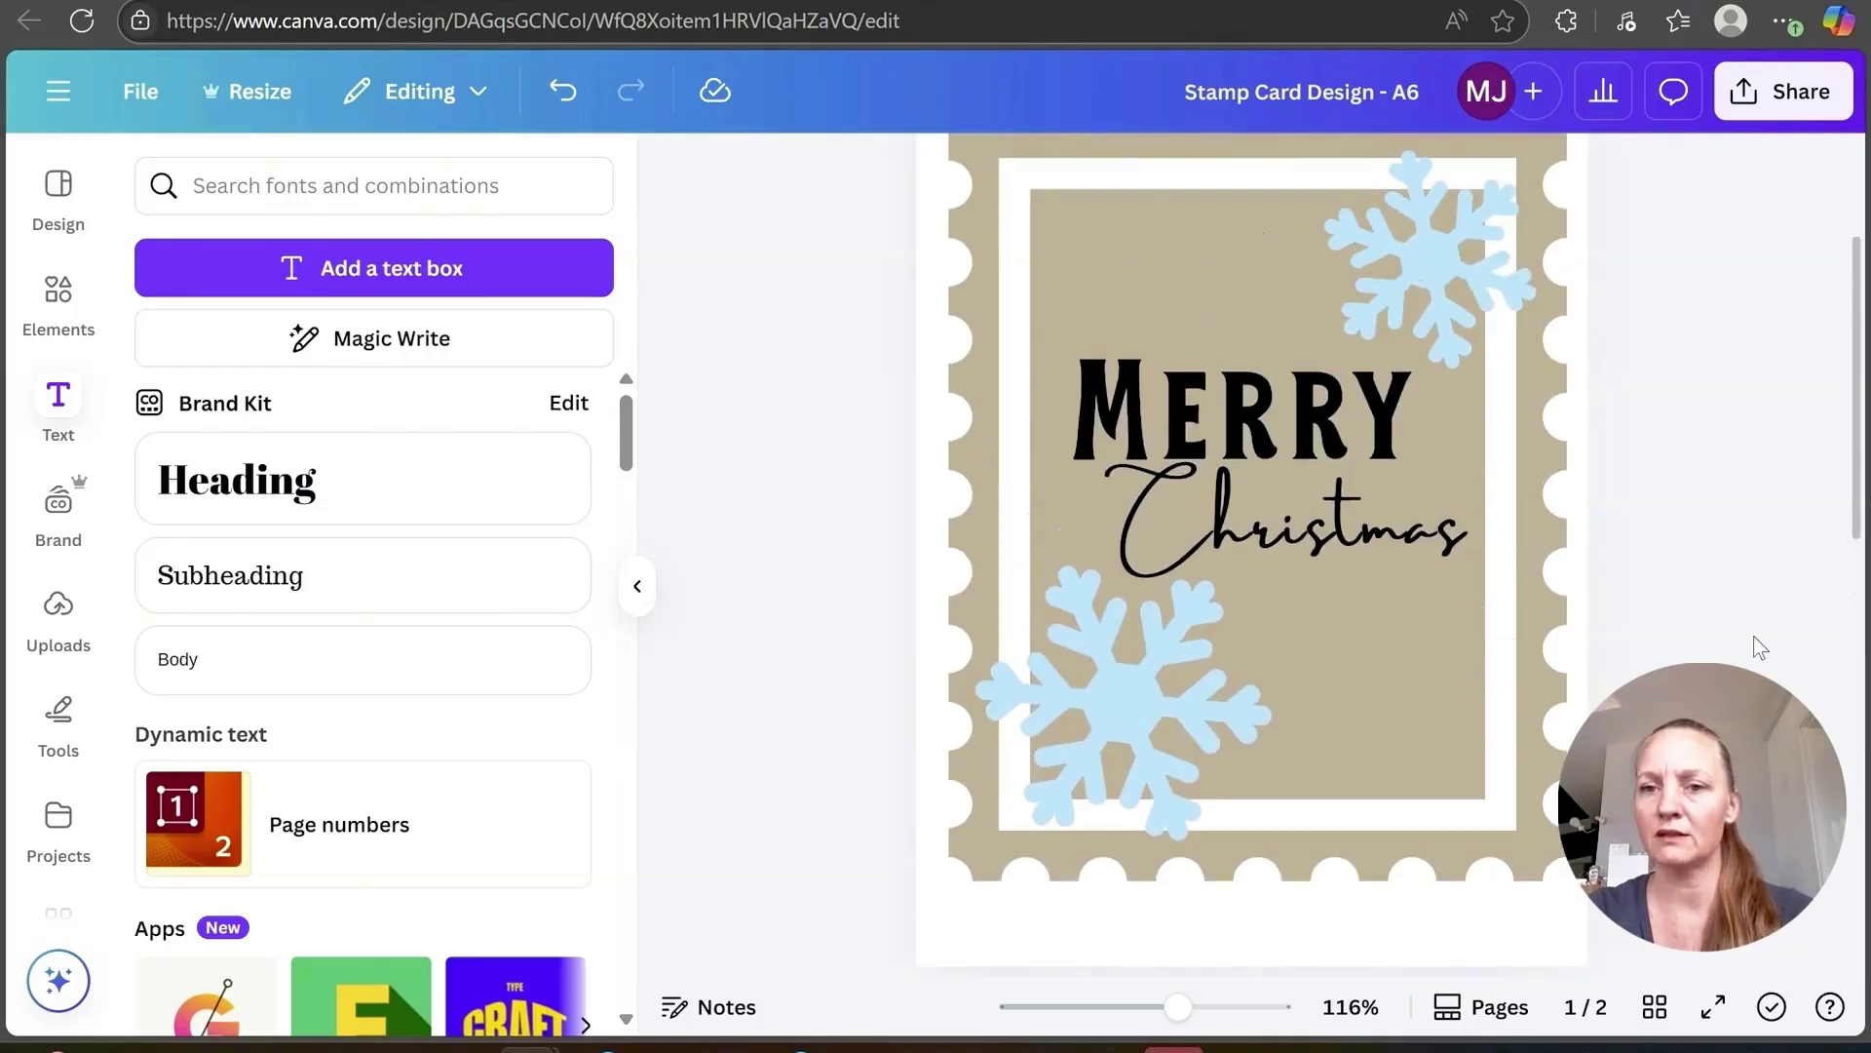
# Step: Download only the current page 1 as an SVG file with transparent background
pyautogui.click(1786, 107)
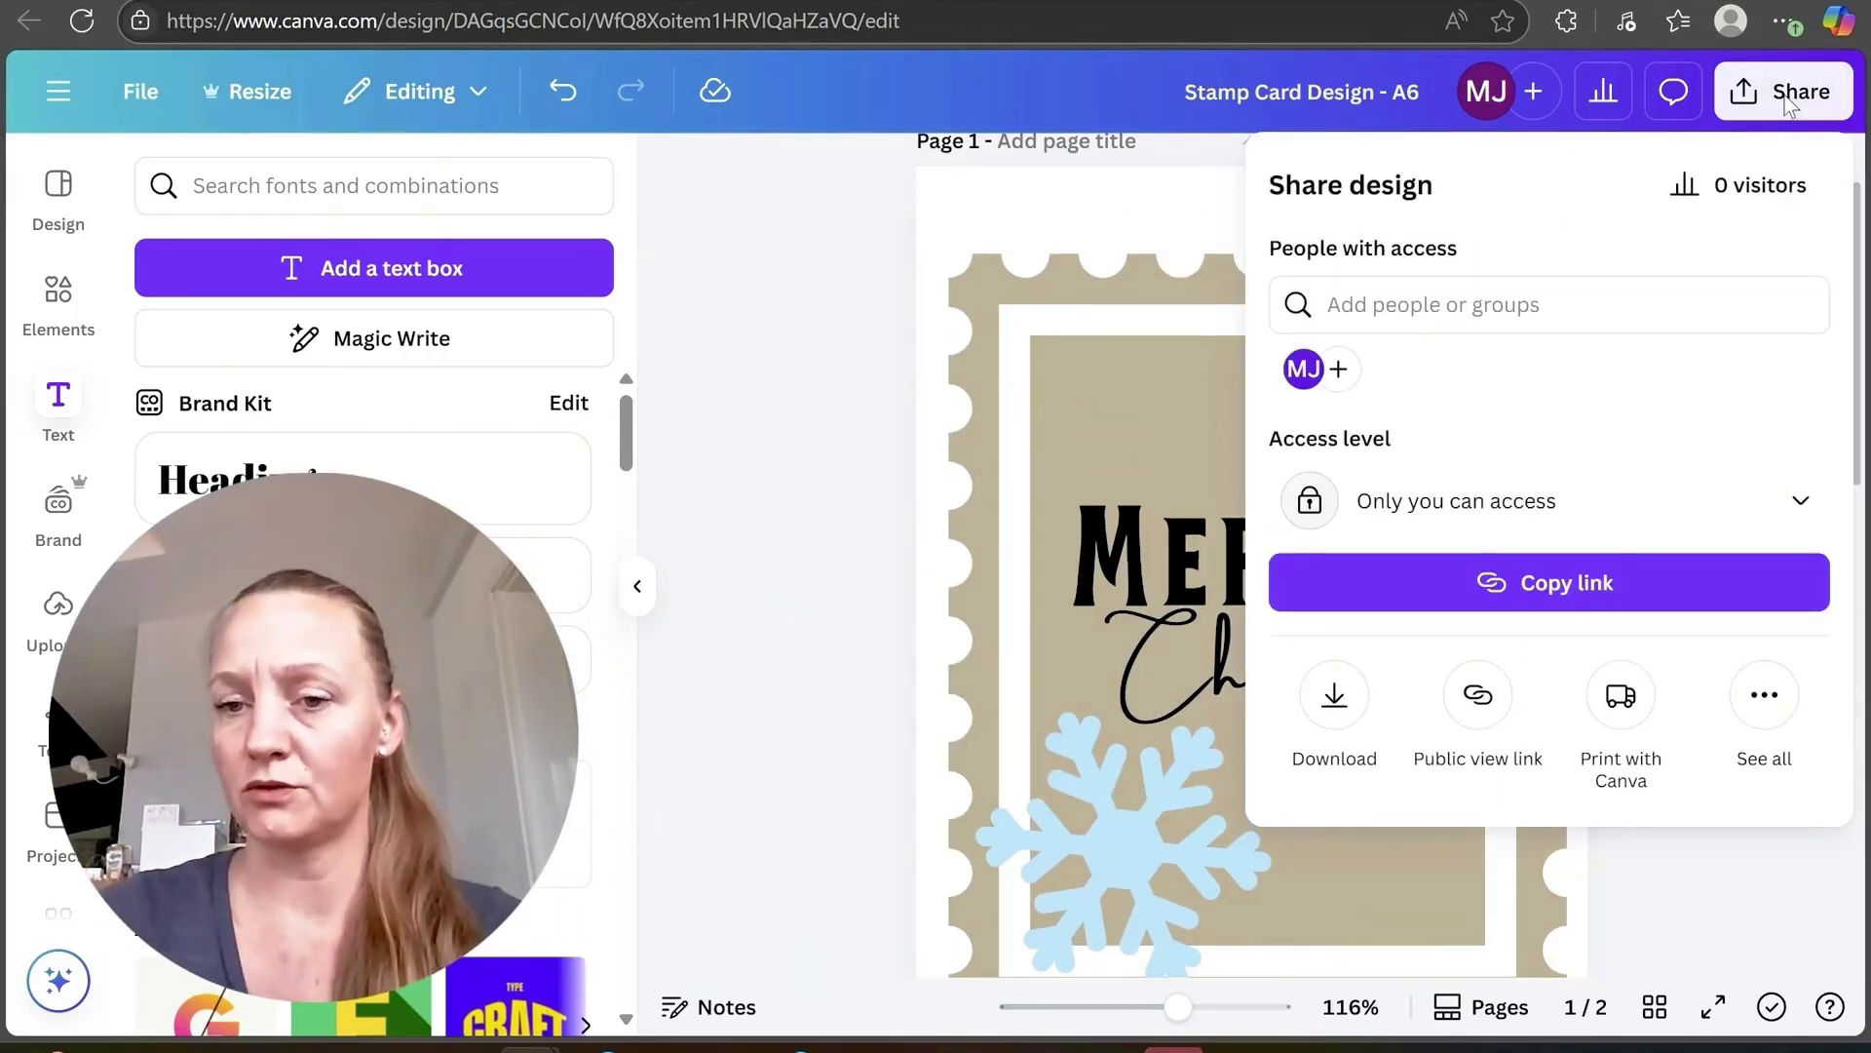
pyautogui.click(1332, 695)
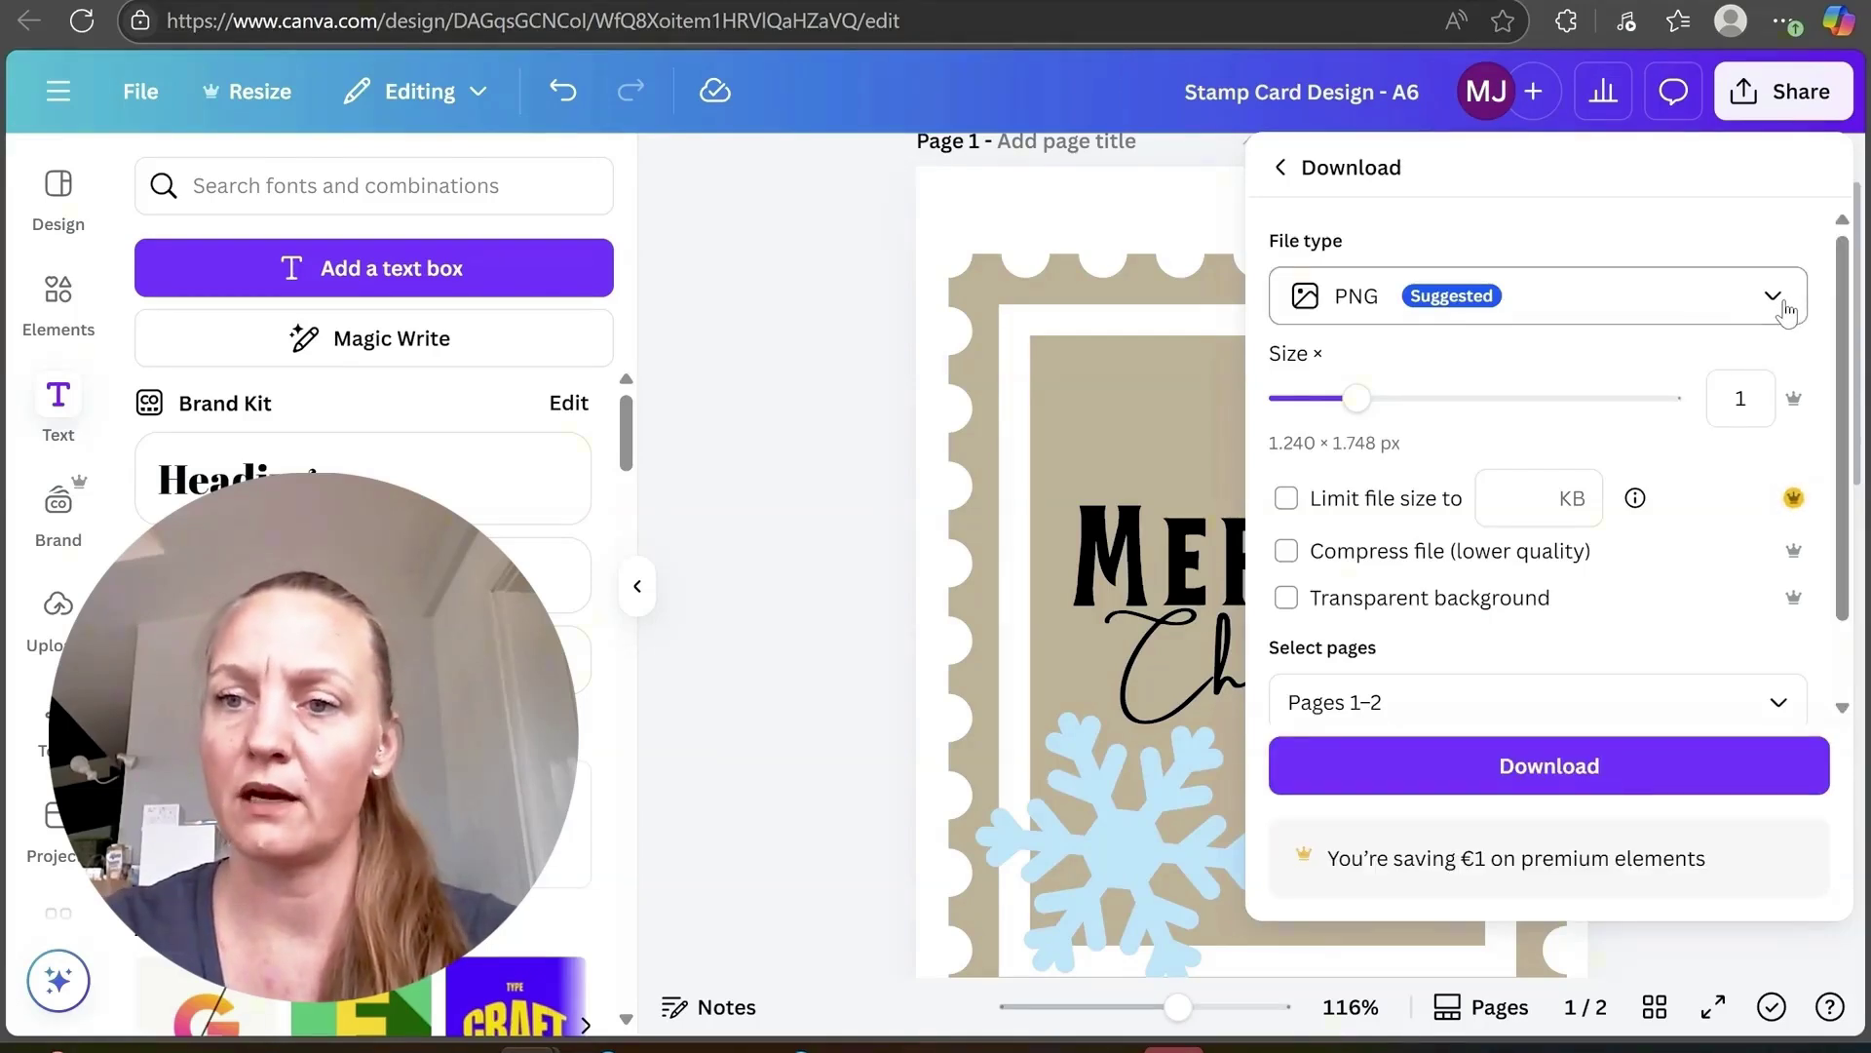
pyautogui.click(1785, 308)
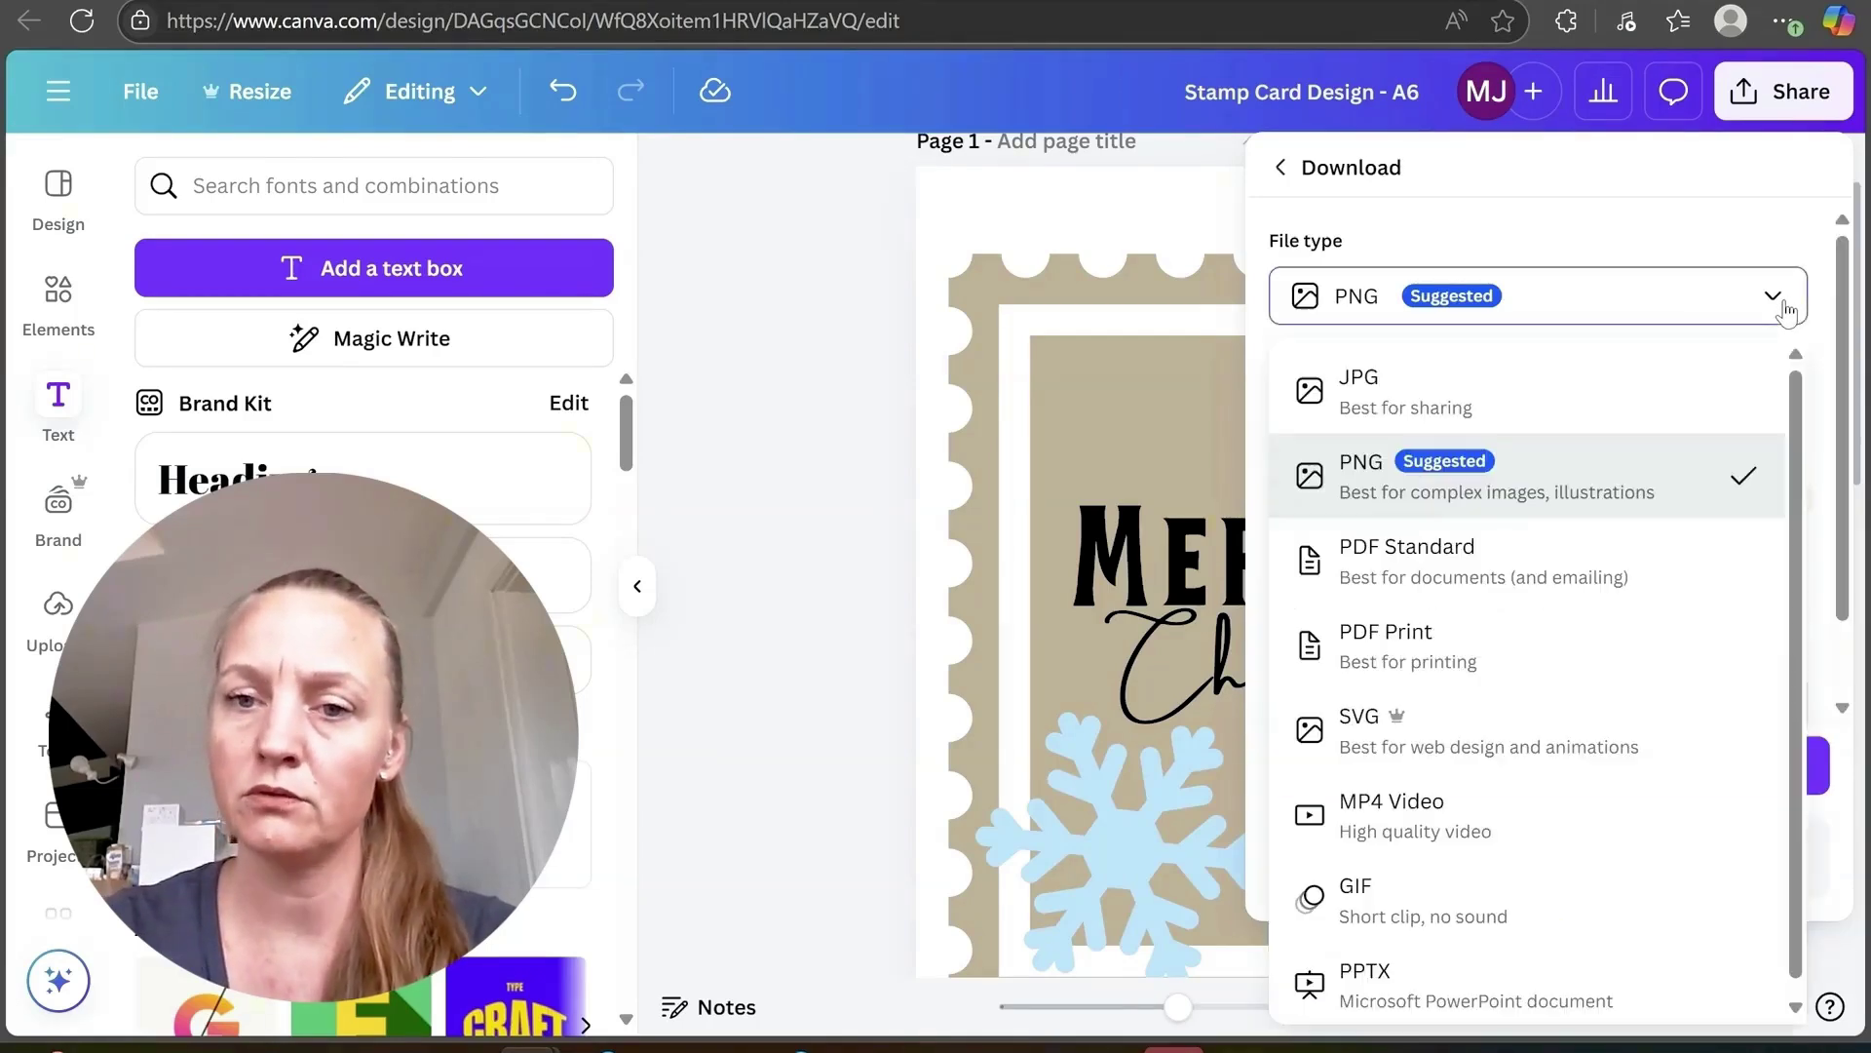
pyautogui.click(1389, 746)
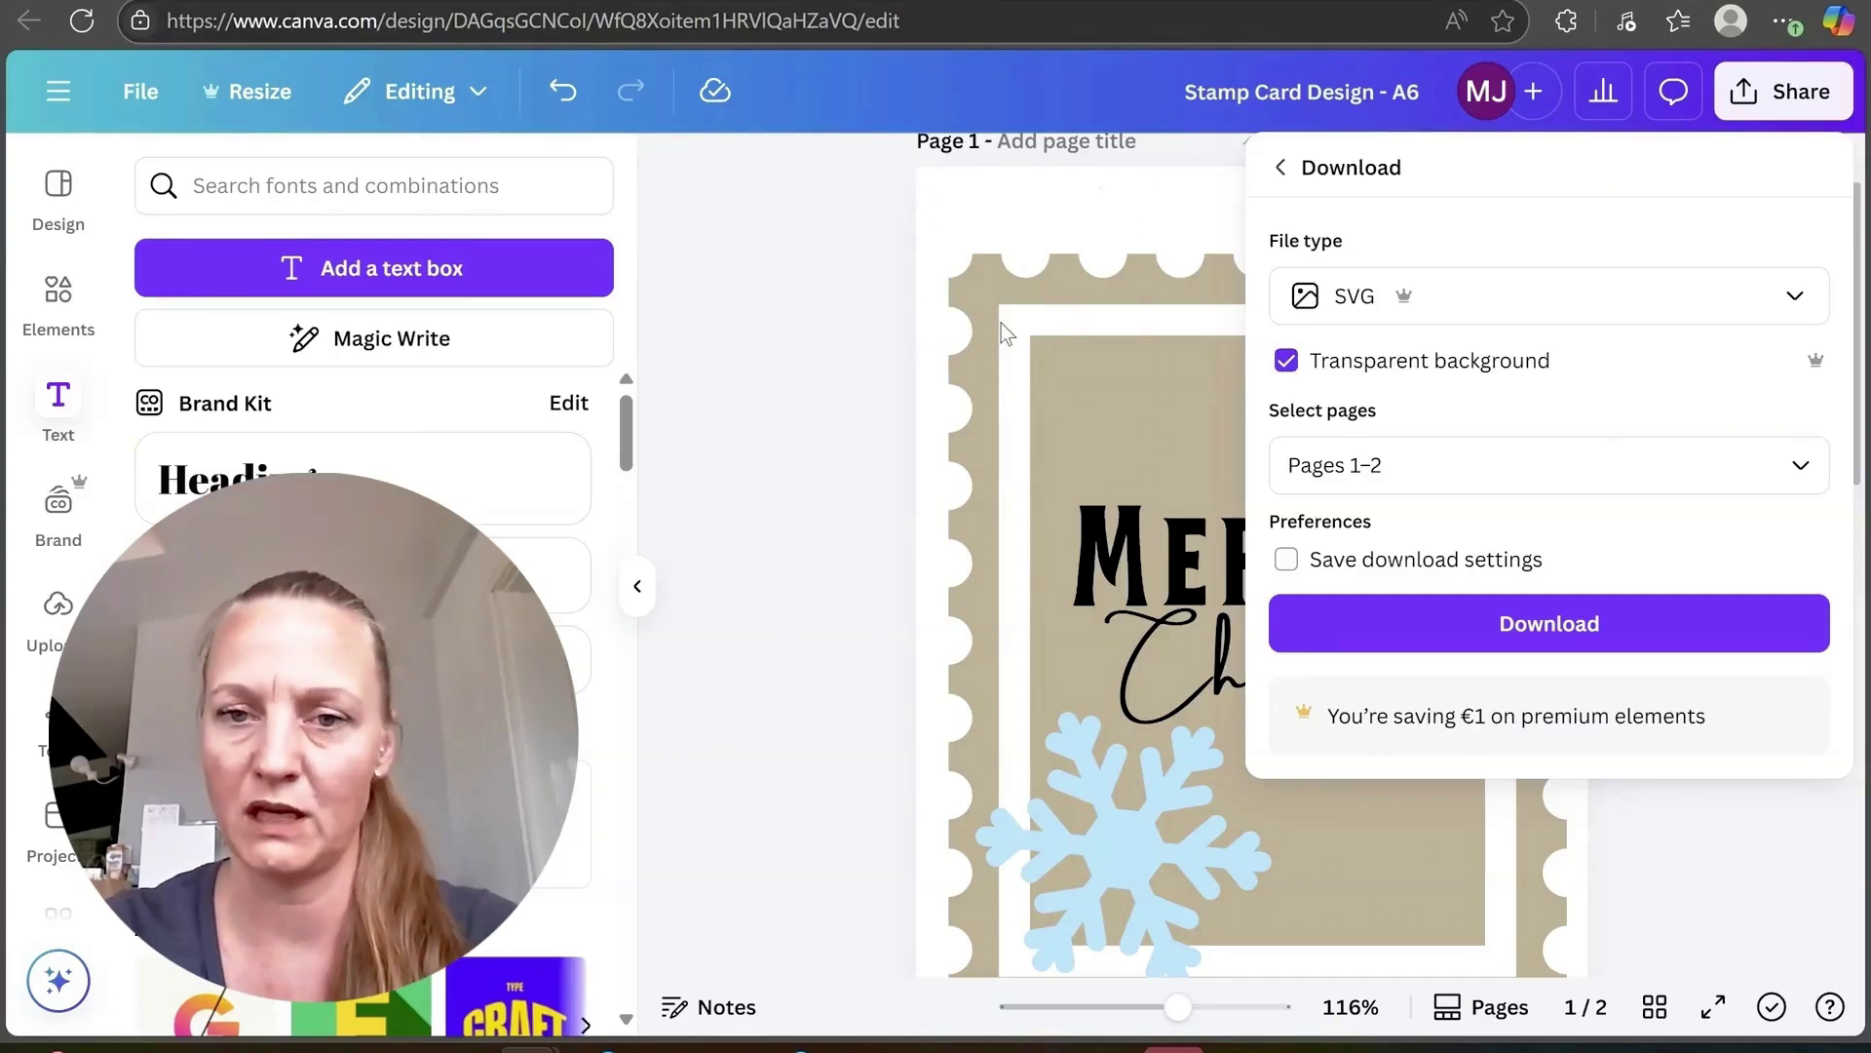
pyautogui.click(1775, 475)
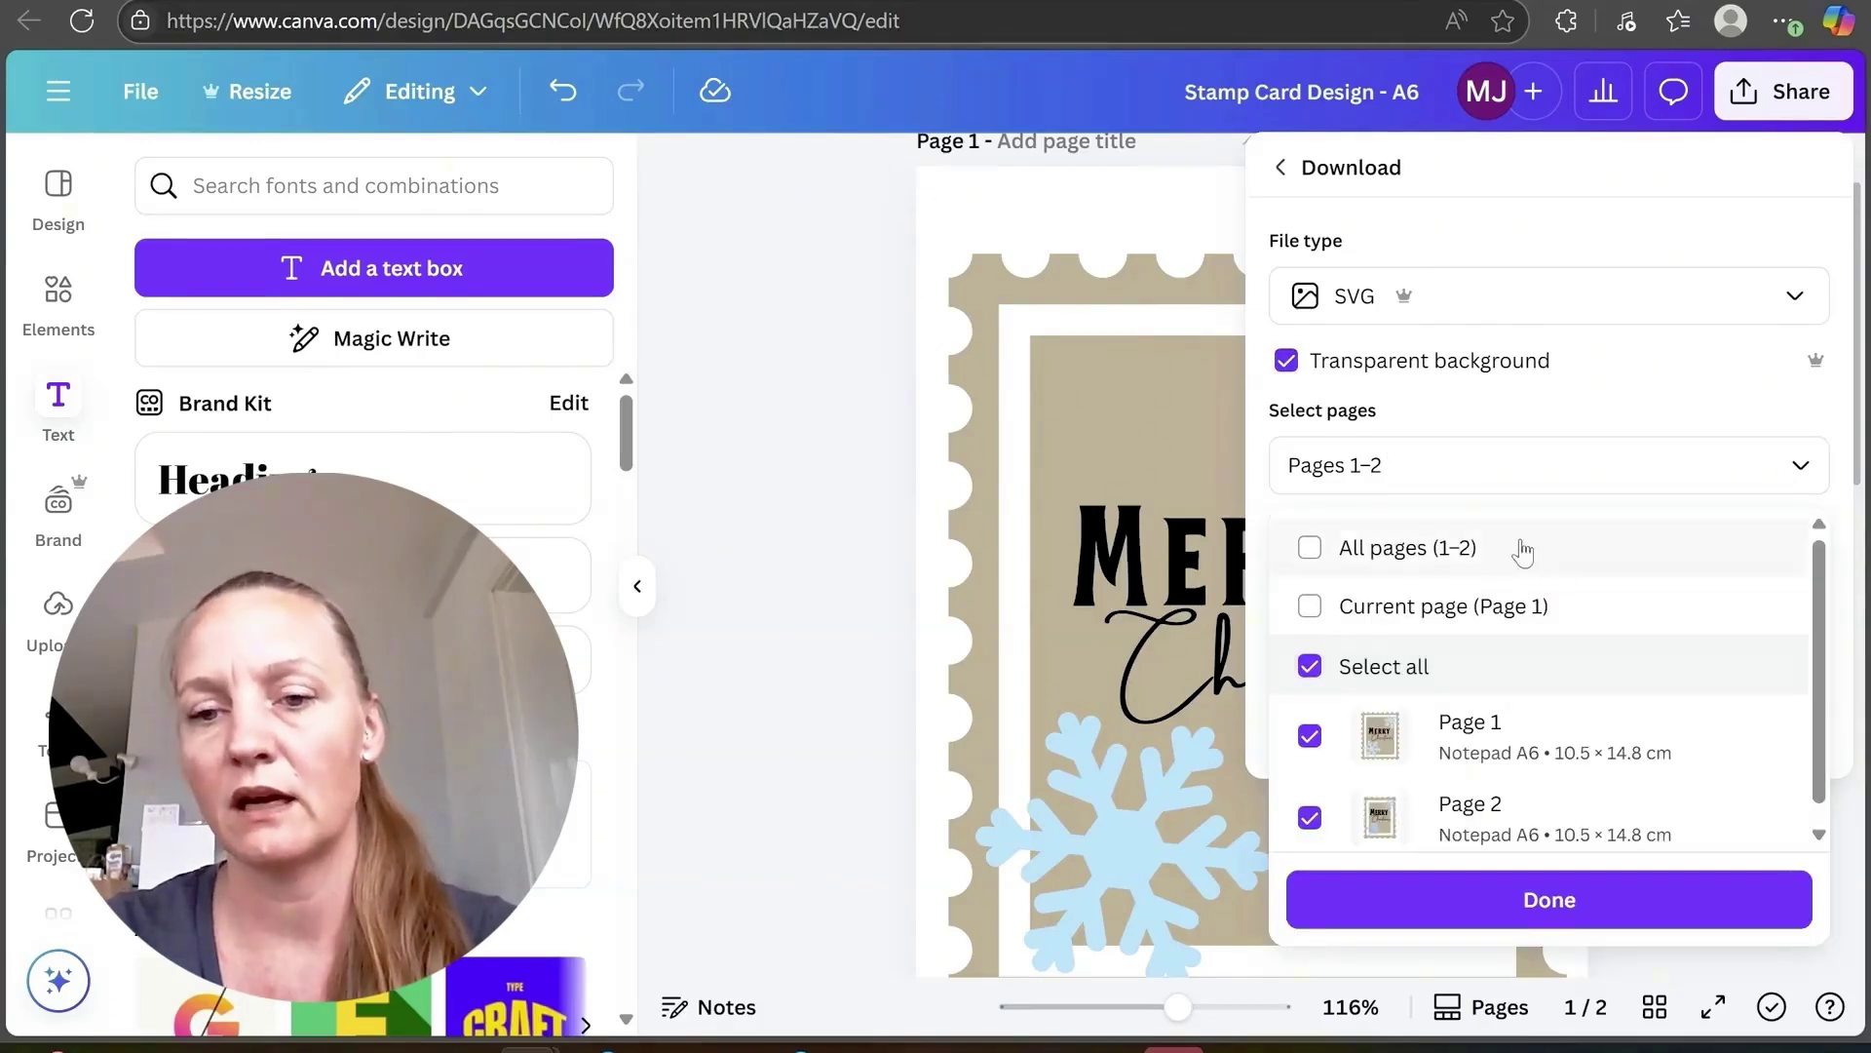
pyautogui.click(1309, 608)
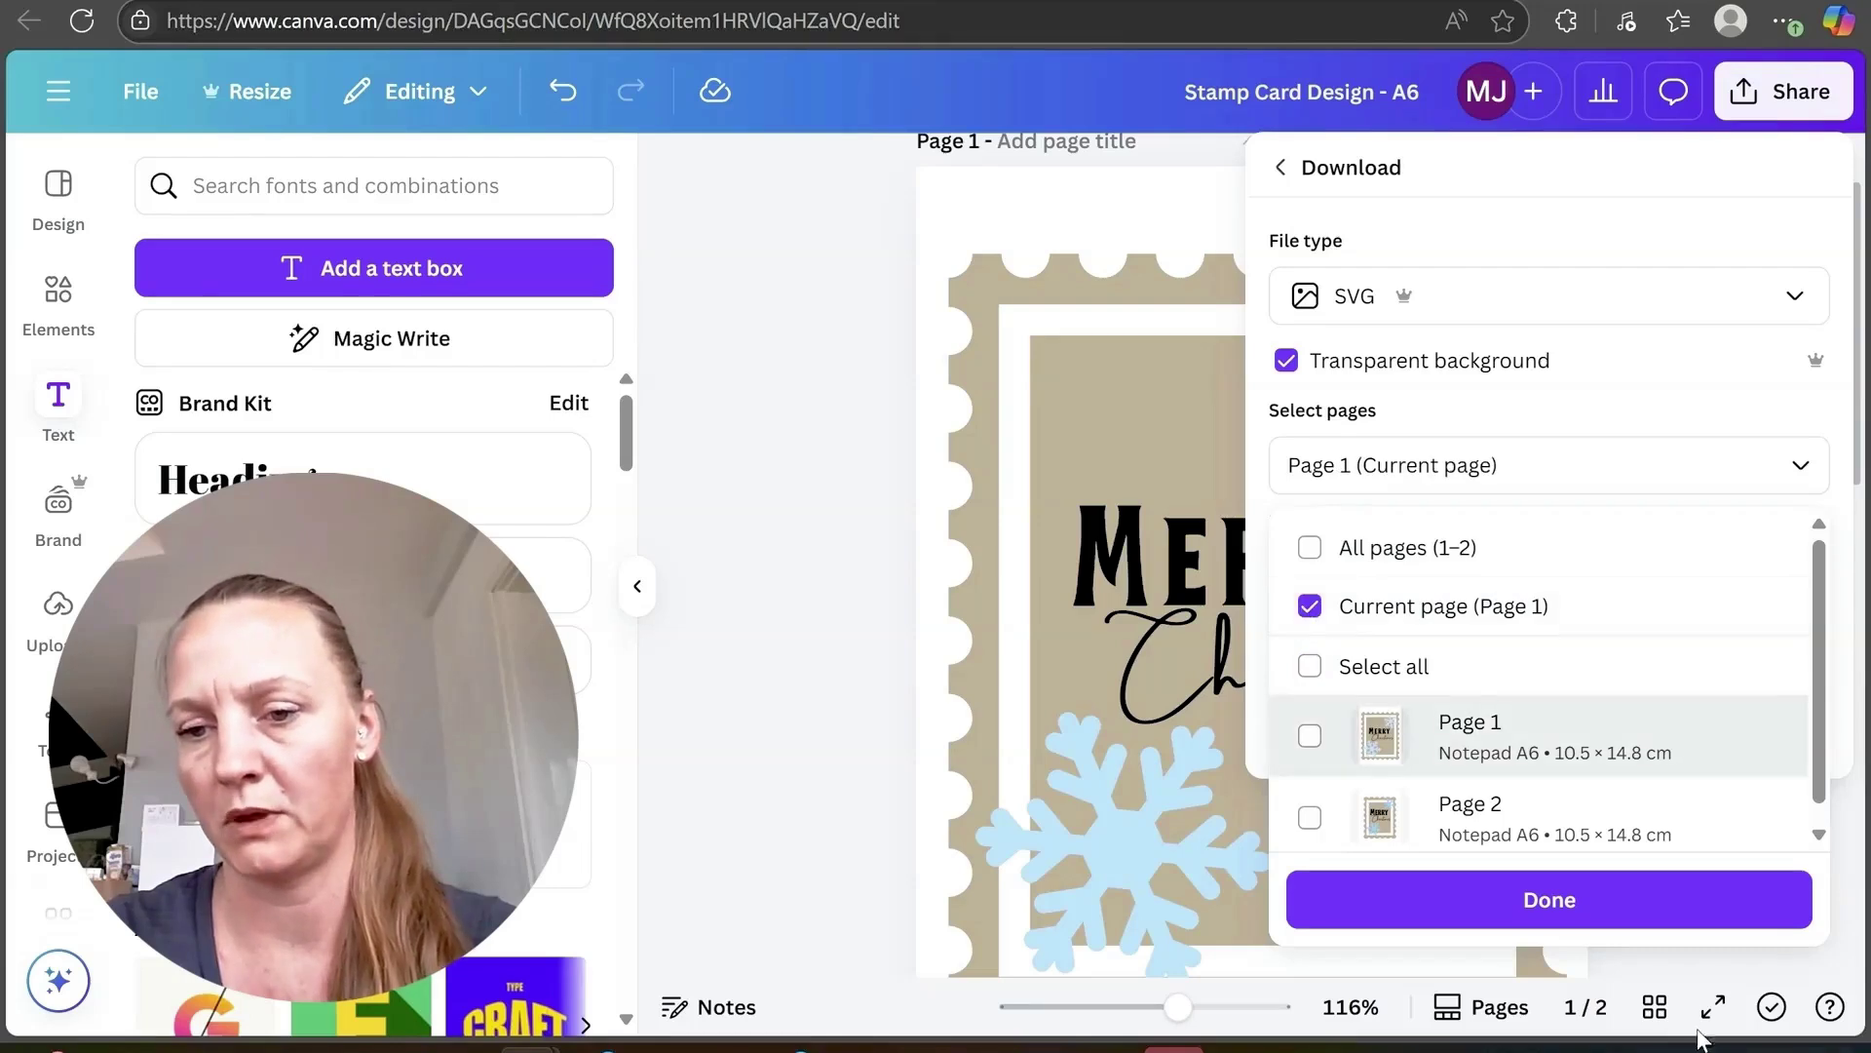
pyautogui.click(1600, 904)
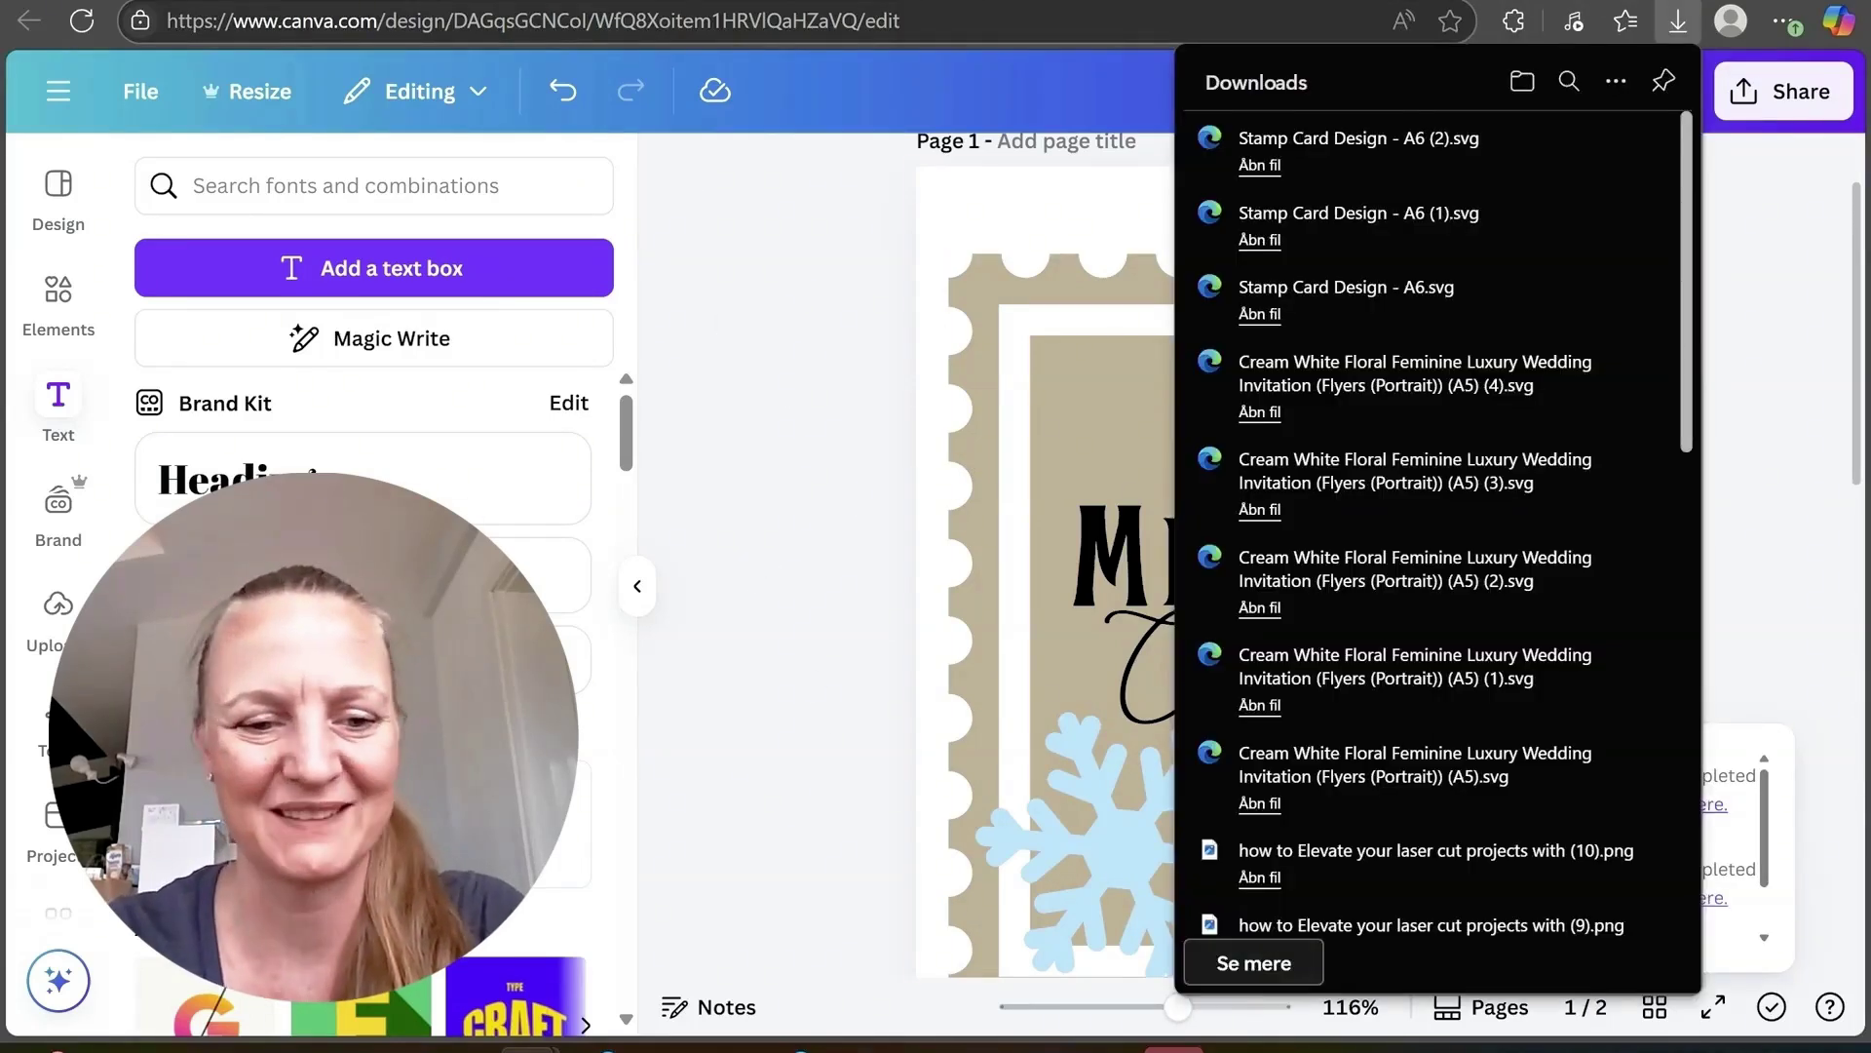
# Step: Bring LightBurn to the front and zoom to fit the whole empty work area
pyautogui.moveTo(977, 1050)
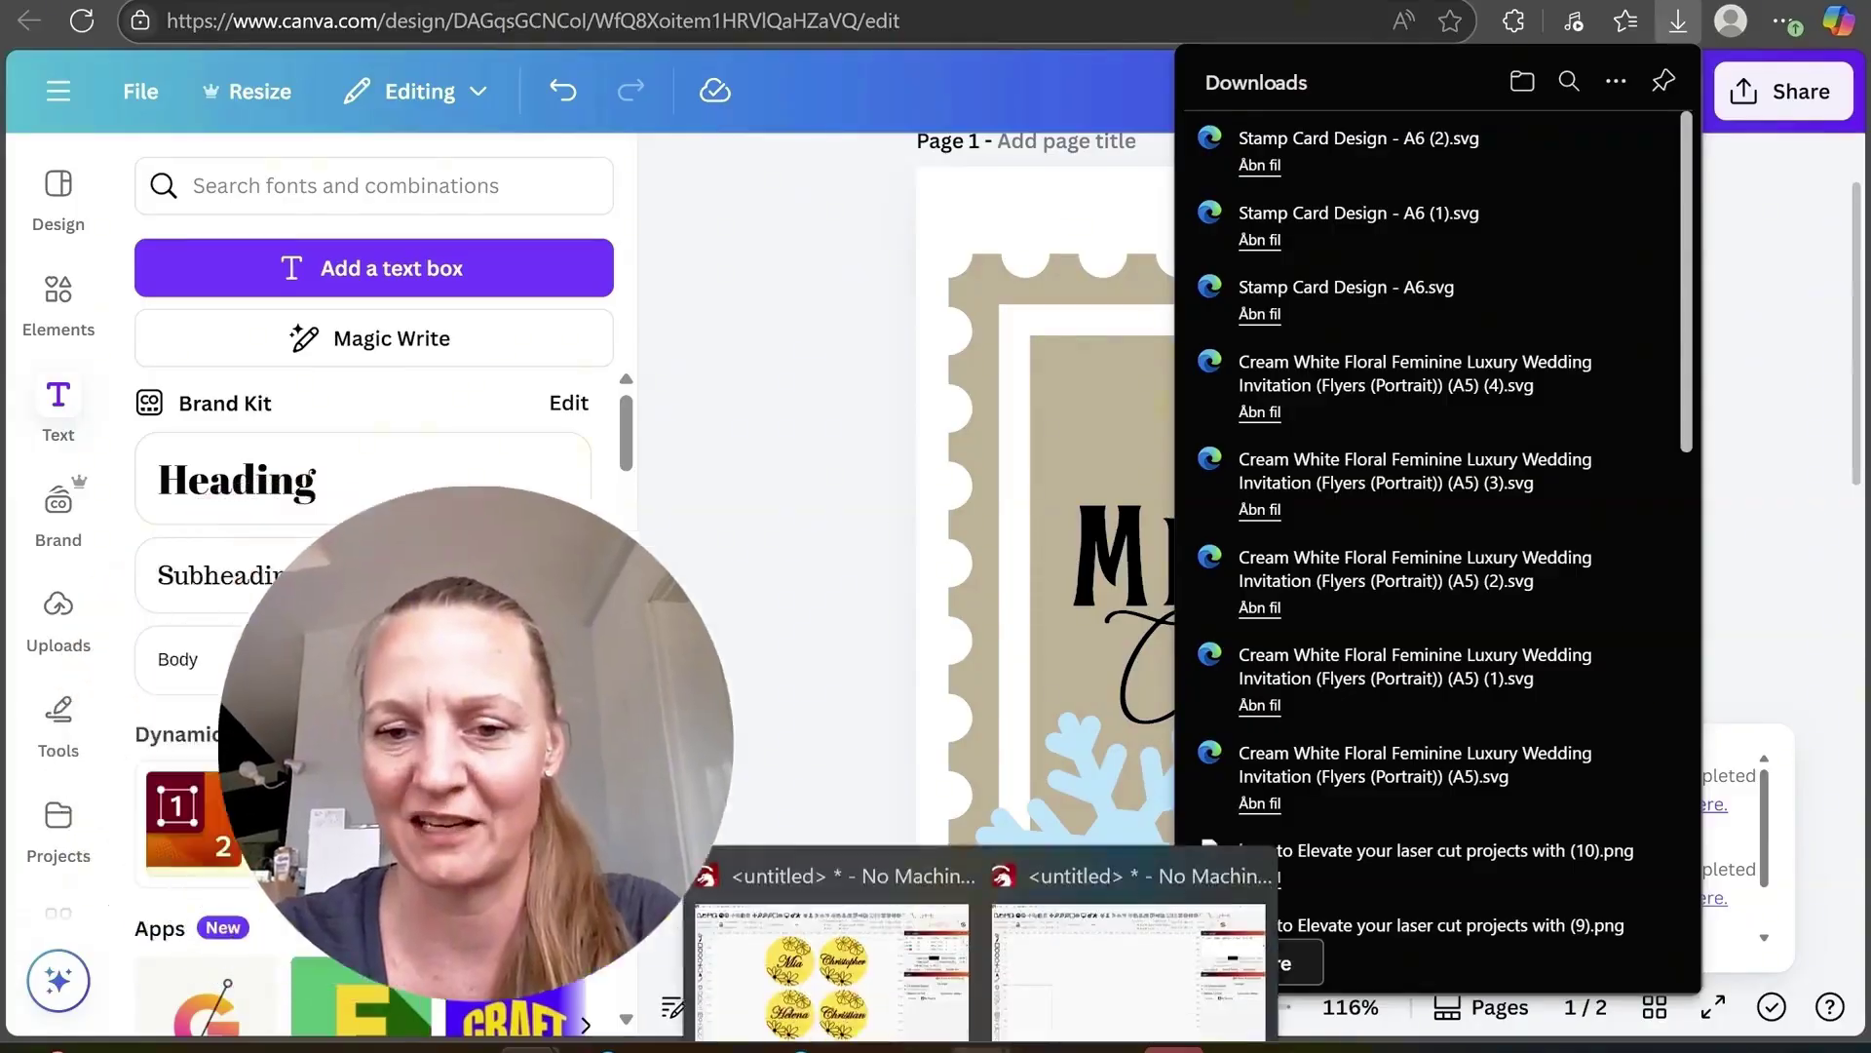
pyautogui.click(846, 963)
pyautogui.scroll(-8, 957, 487)
pyautogui.hotkey('ctrl', 'shift', 'a')
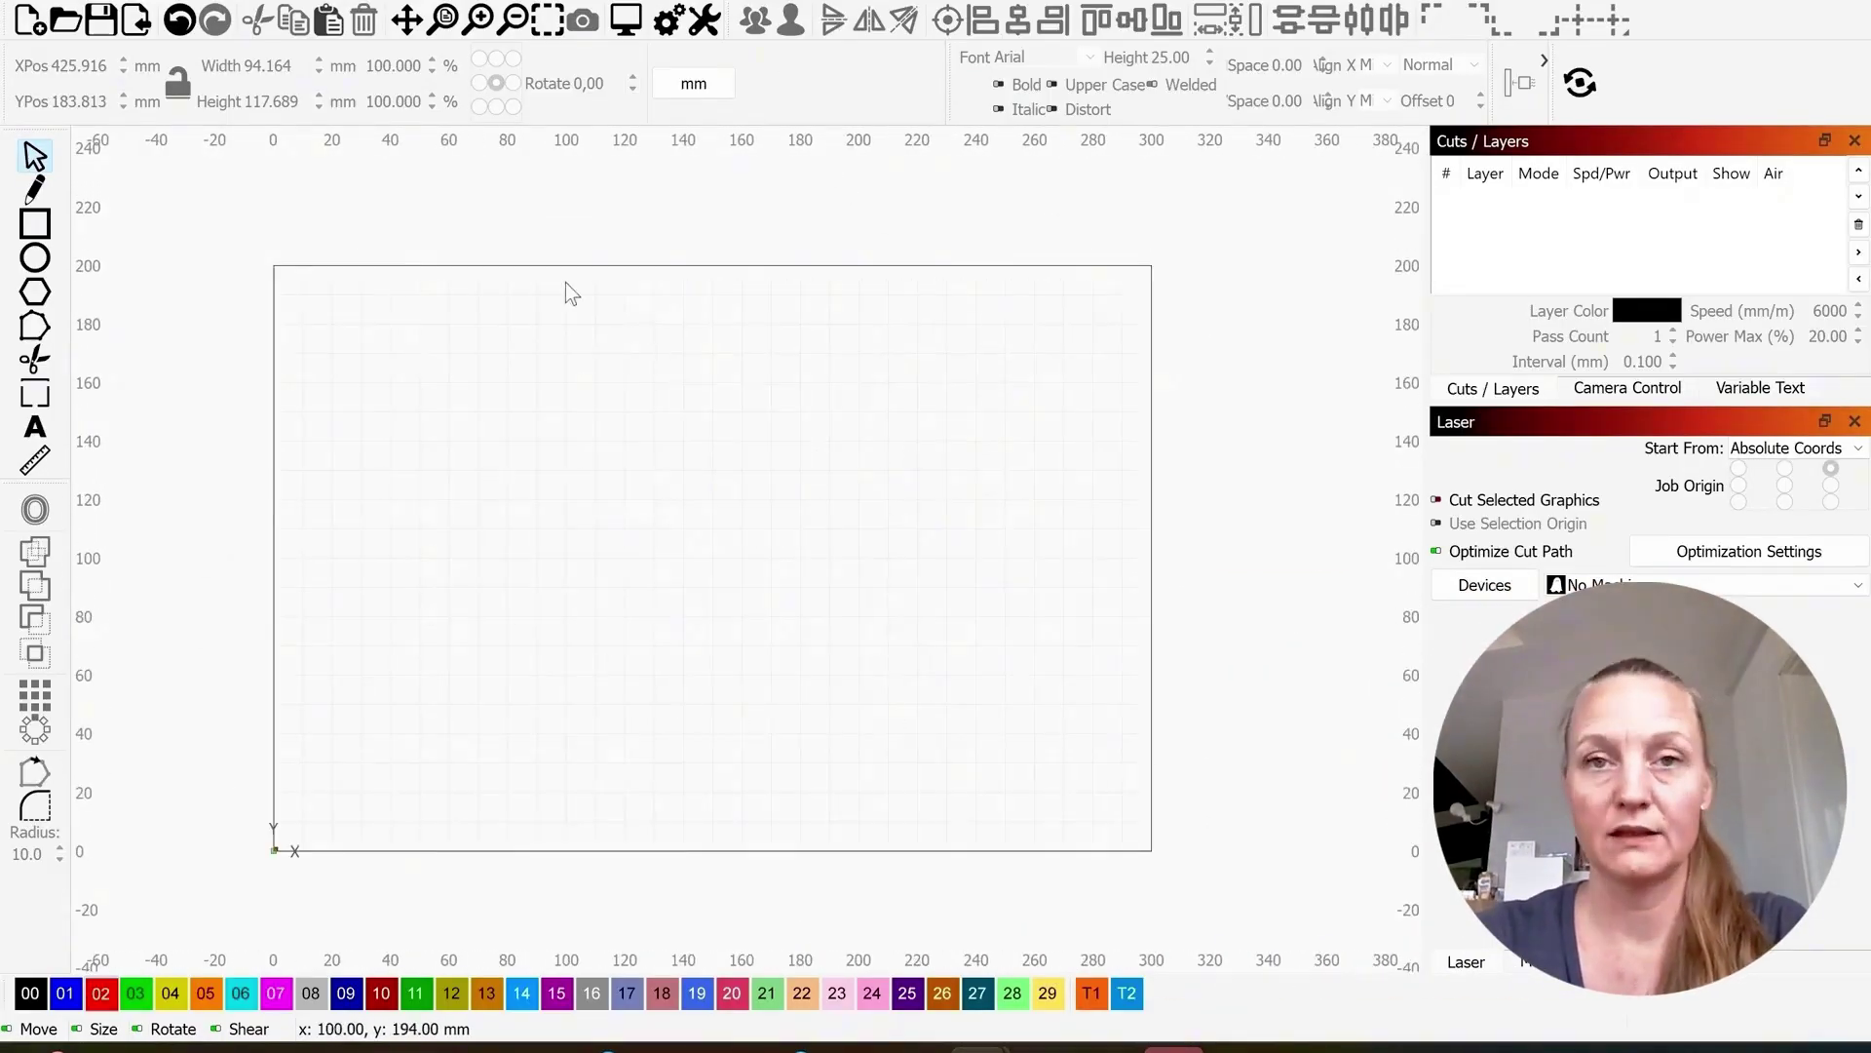
pyautogui.scroll(-3, 616, 385)
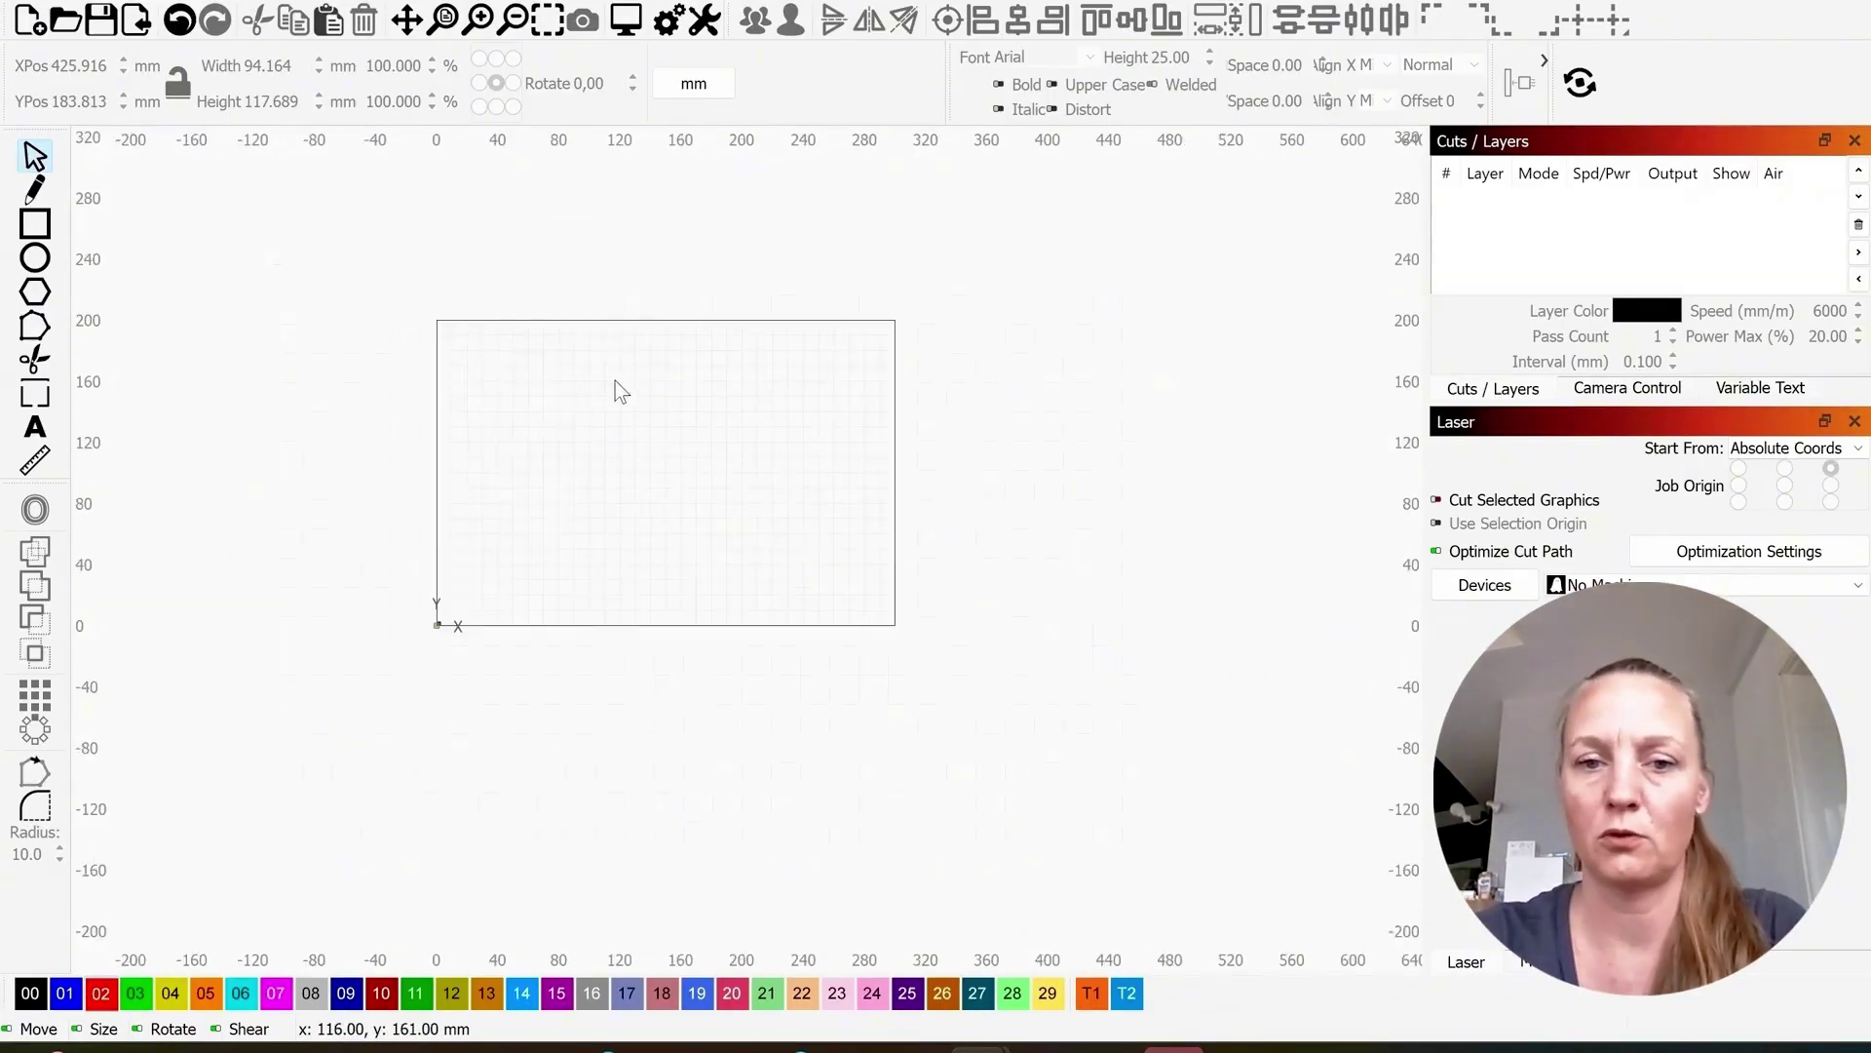
pyautogui.scroll(-1, 1019, 531)
pyautogui.scroll(5, 1225, 640)
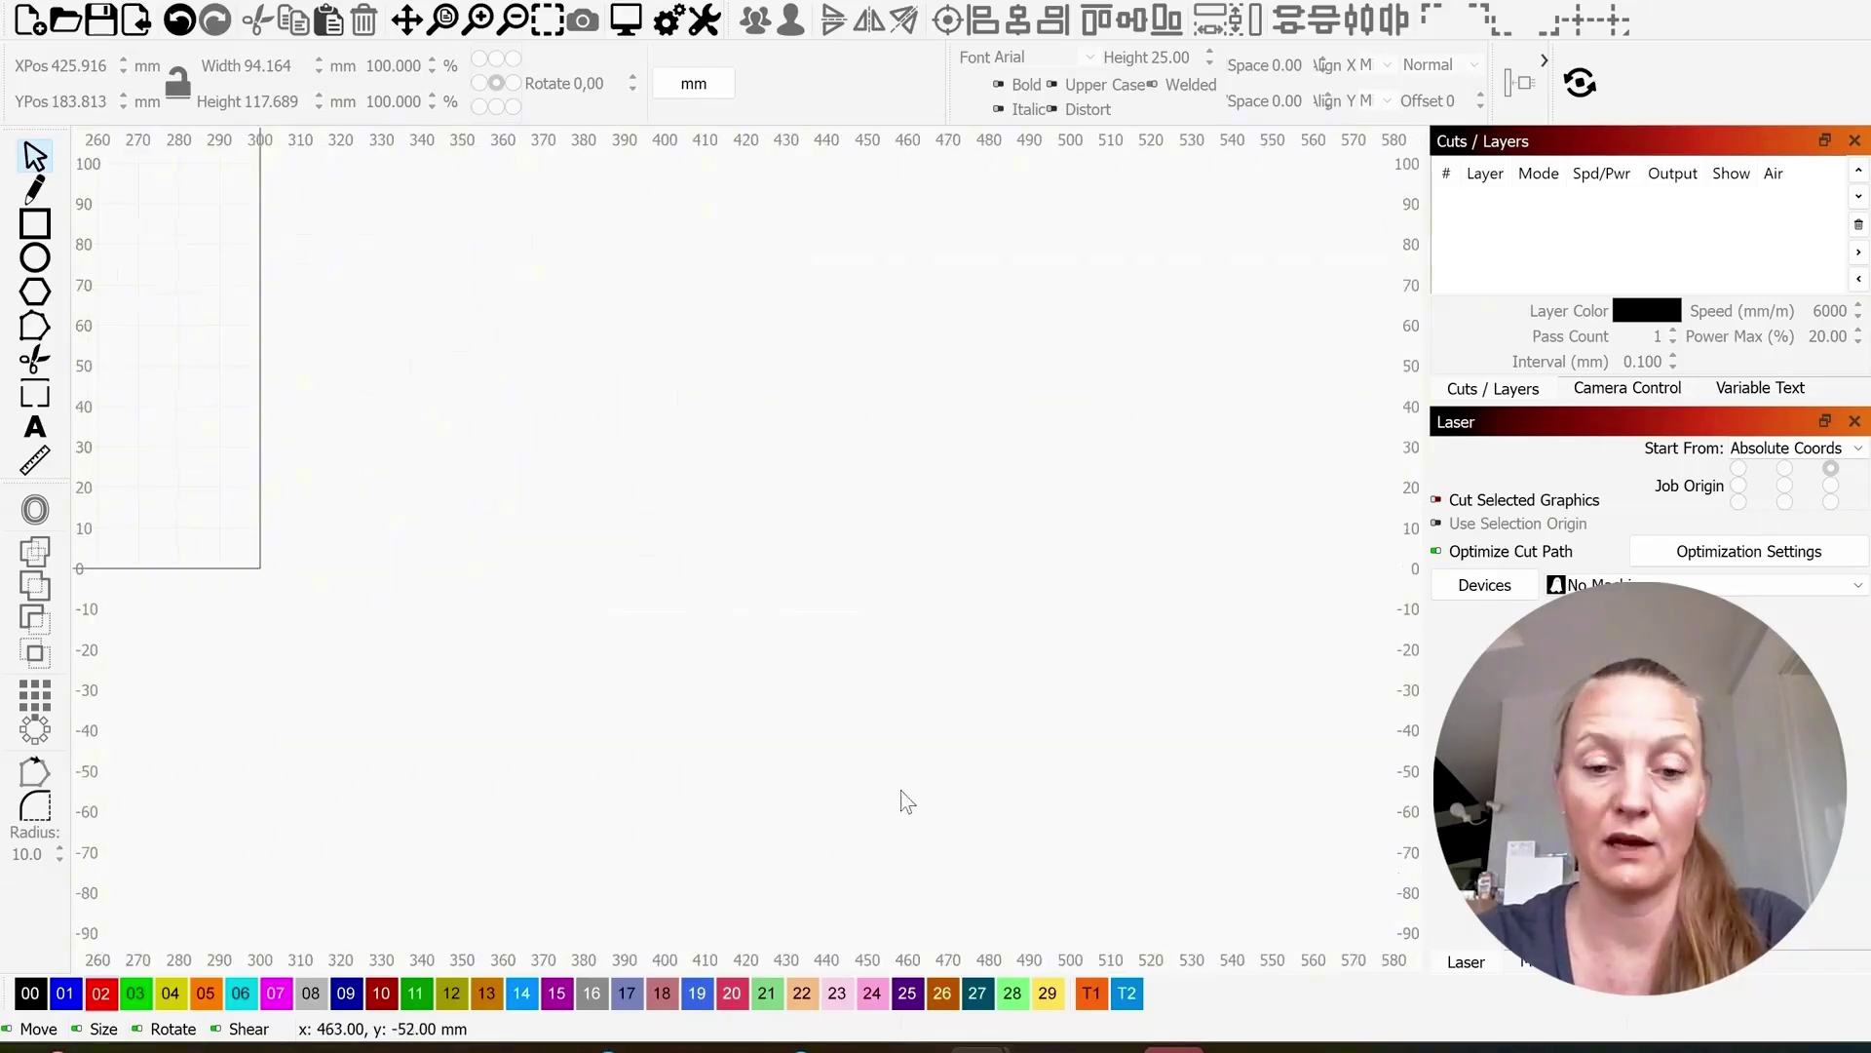
# Step: Drag the Stamp Card Design SVG from the Downloads folder onto the LightBurn canvas
pyautogui.moveTo(468, 1048)
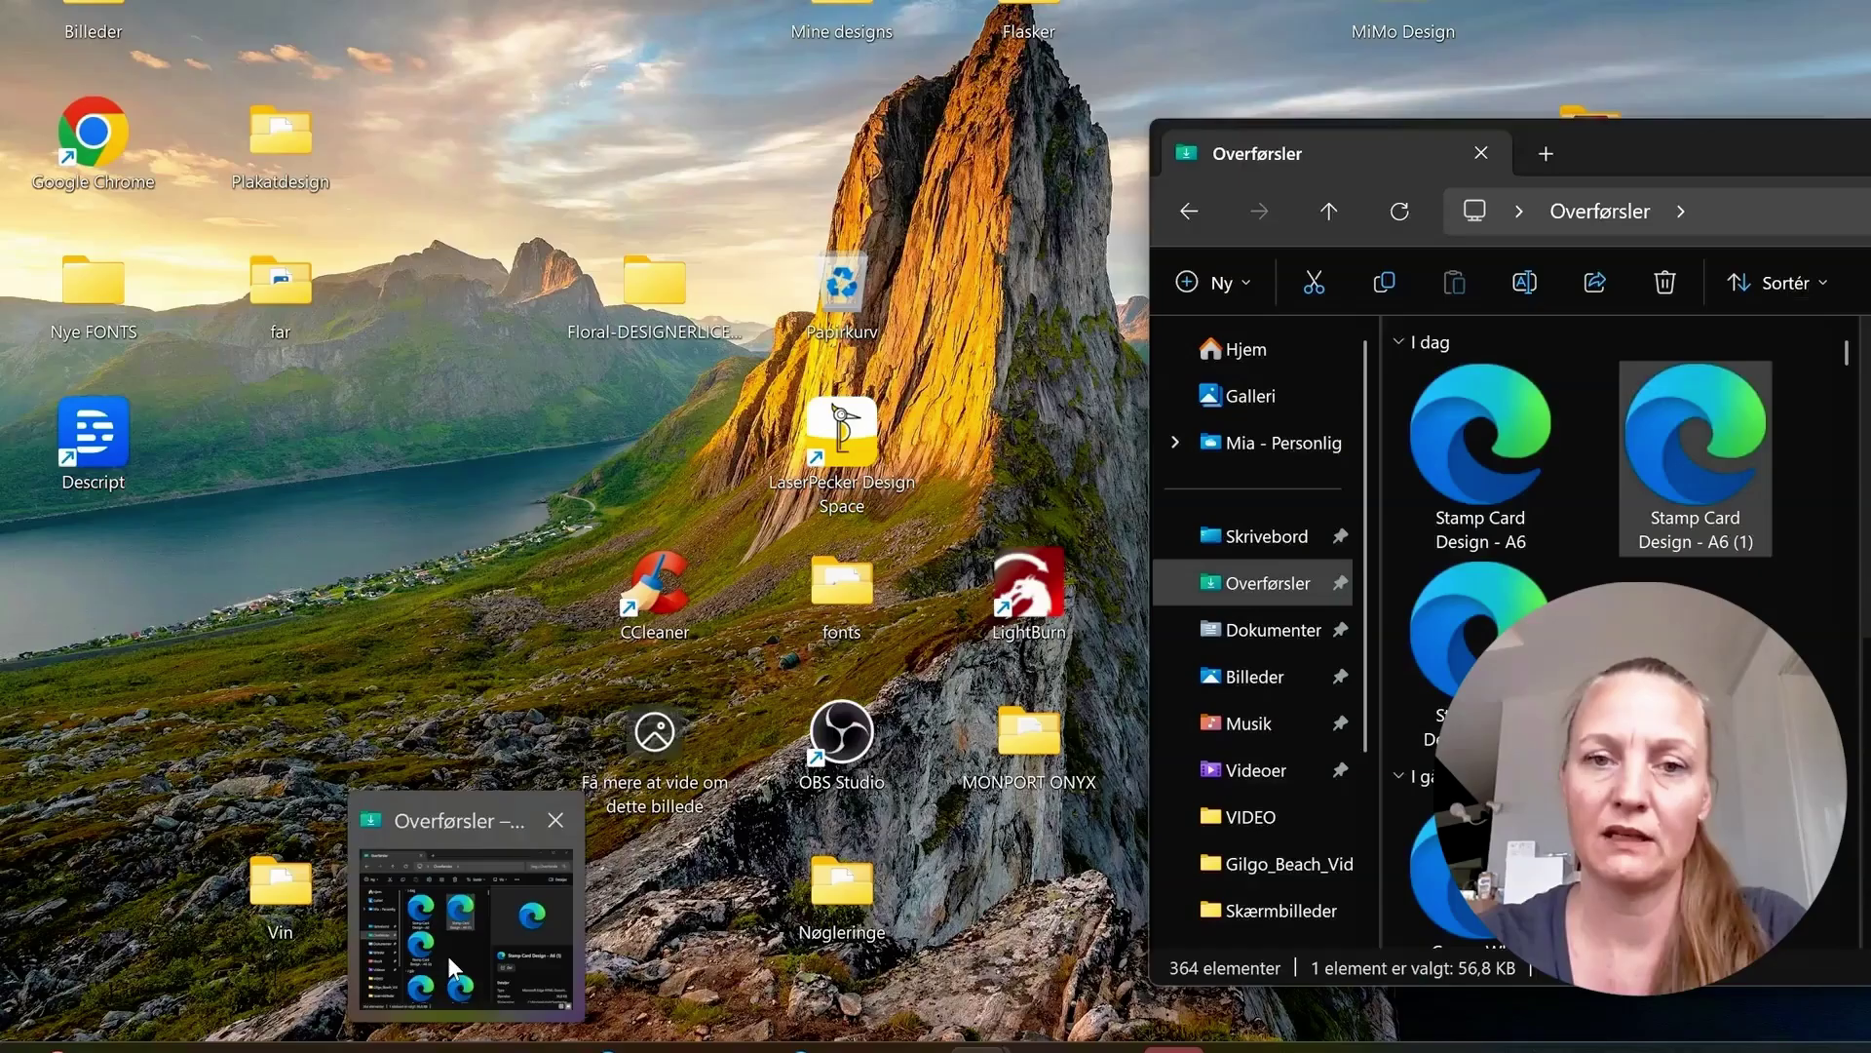
pyautogui.click(468, 906)
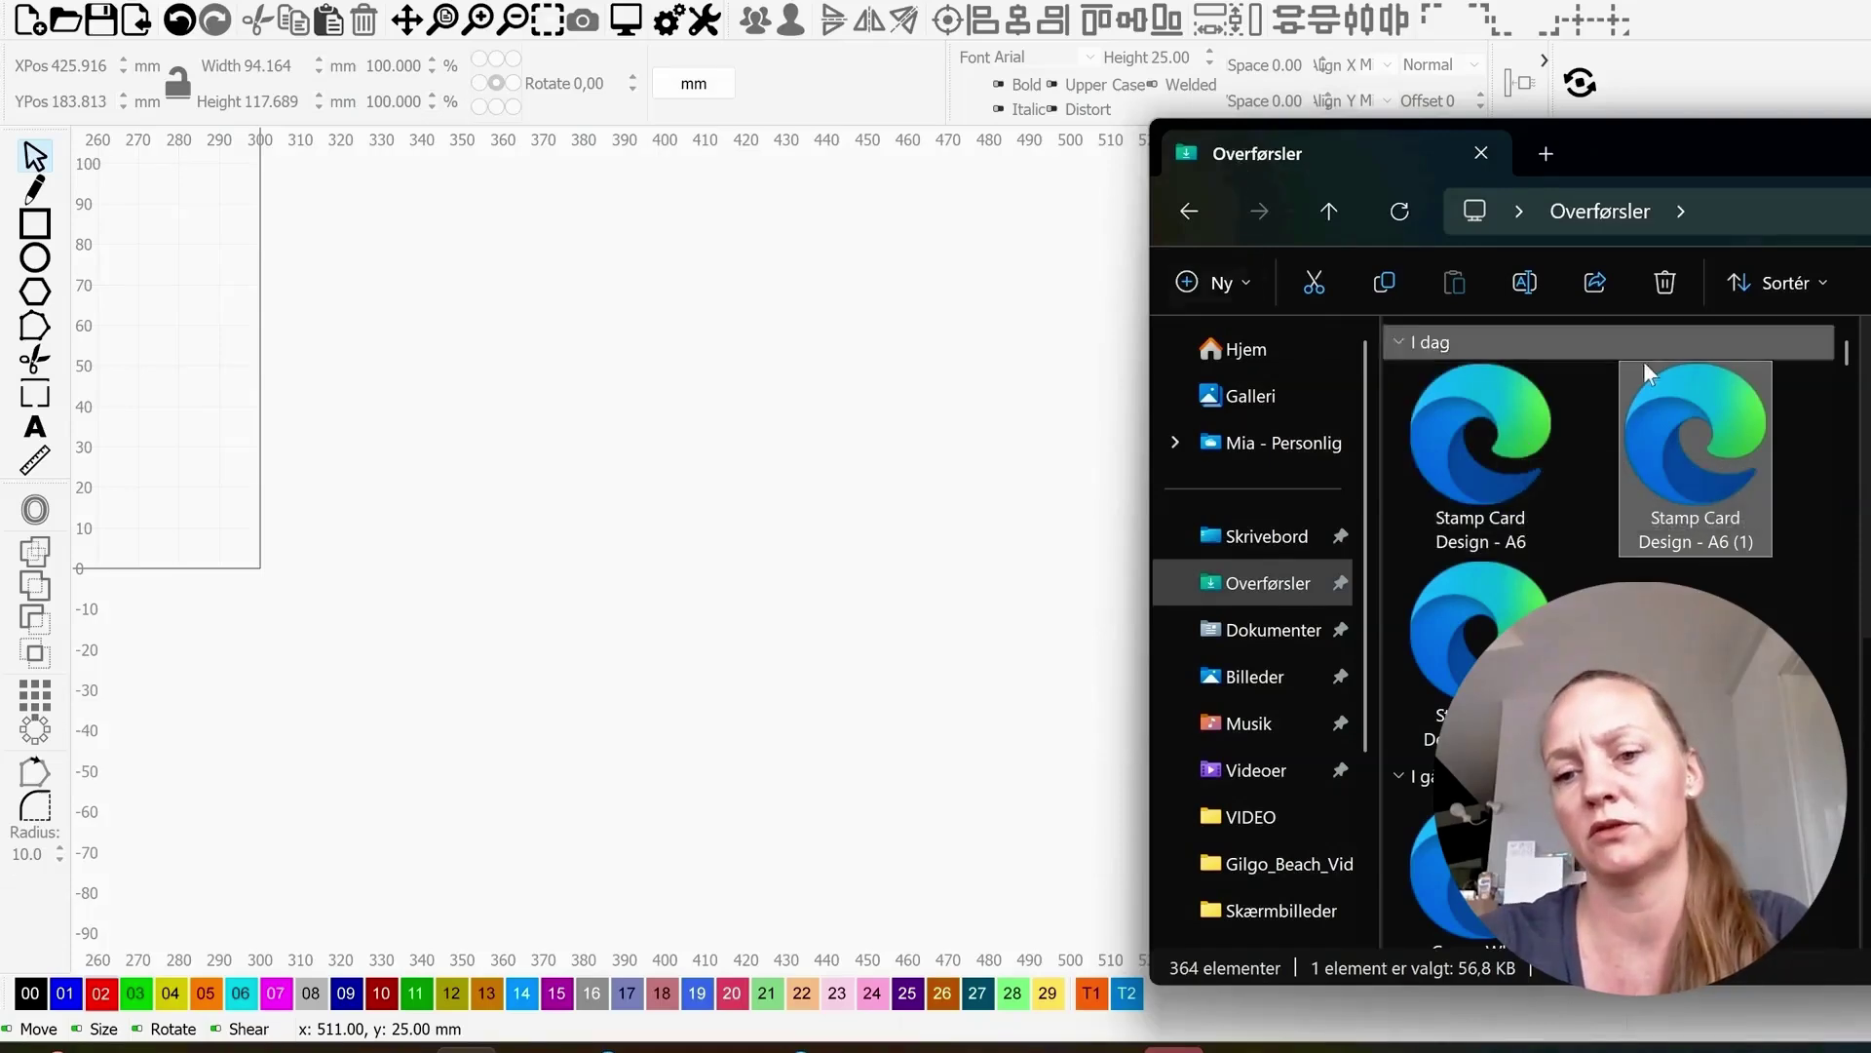
pyautogui.click(1501, 507)
pyautogui.moveTo(1497, 578); pyautogui.dragTo(734, 500)
pyautogui.click(514, 627)
pyautogui.scroll(-4, 1037, 735)
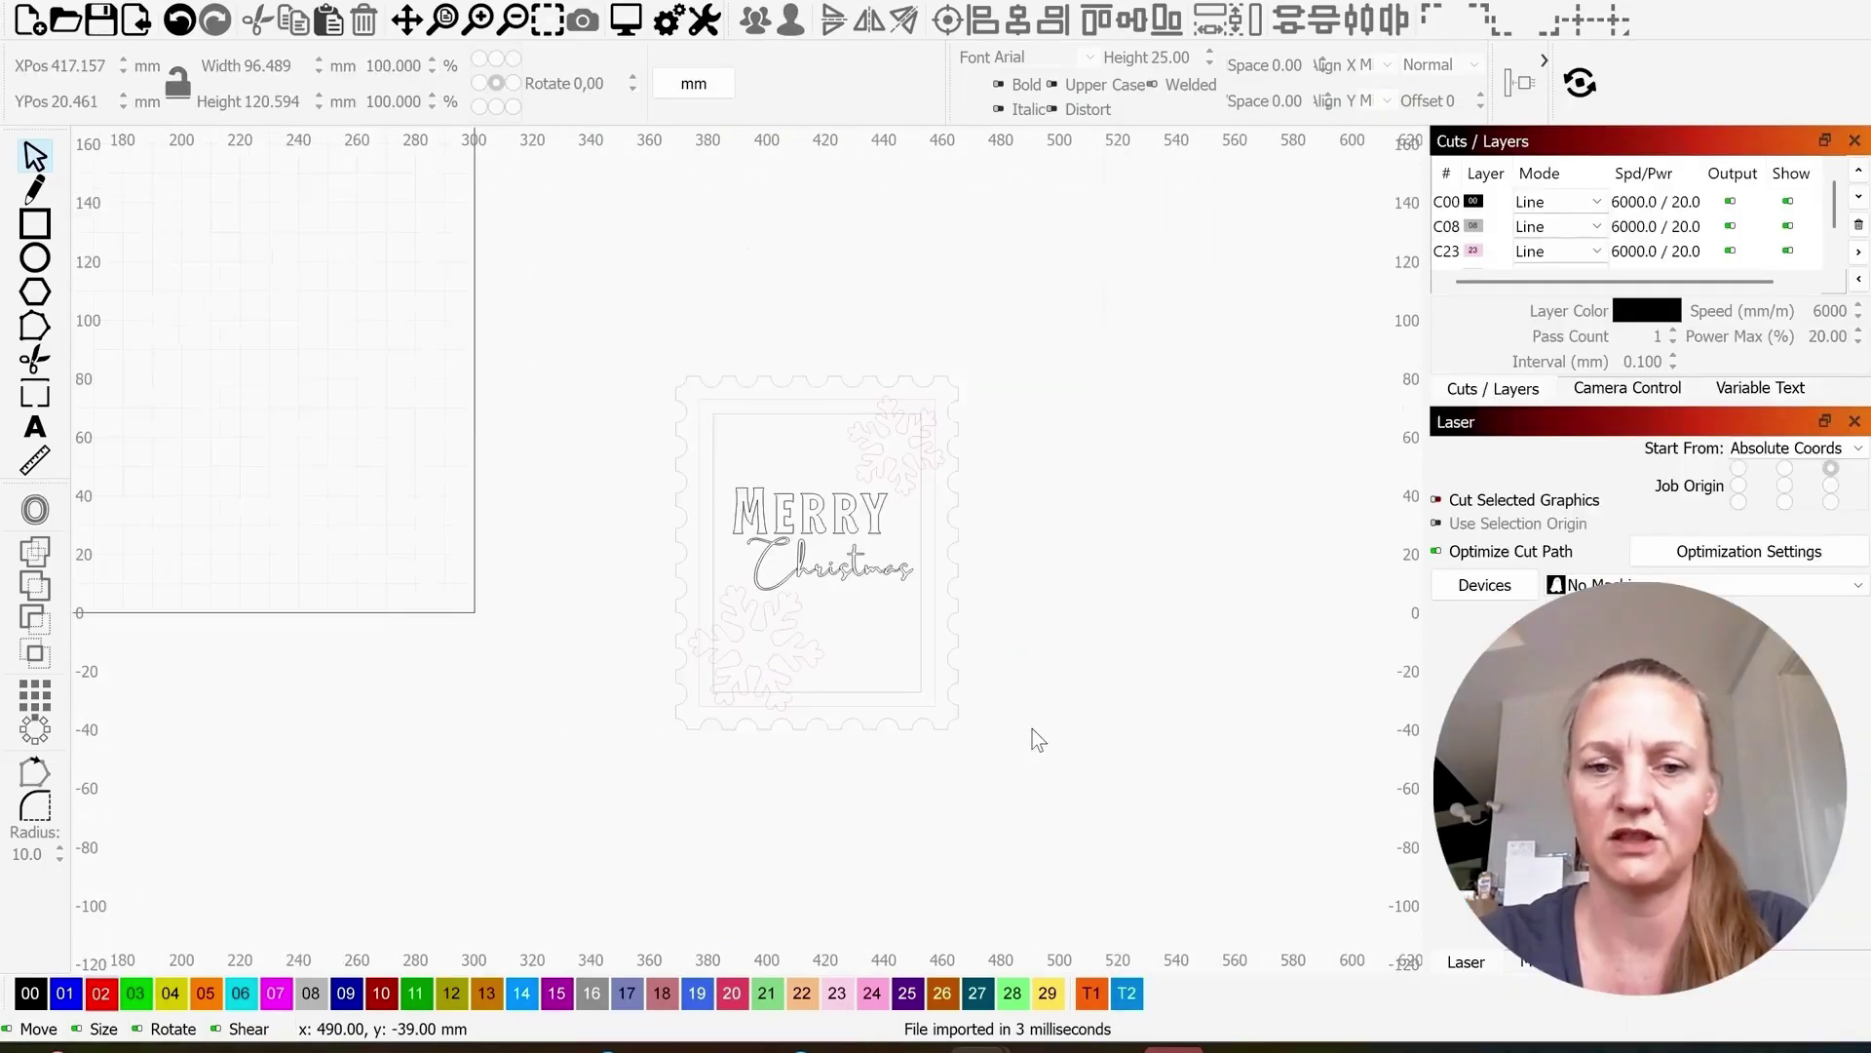
# Step: Marquee-select the stamp and, with the aspect ratio locked, set its width to 105 mm
pyautogui.scroll(1, 899, 799)
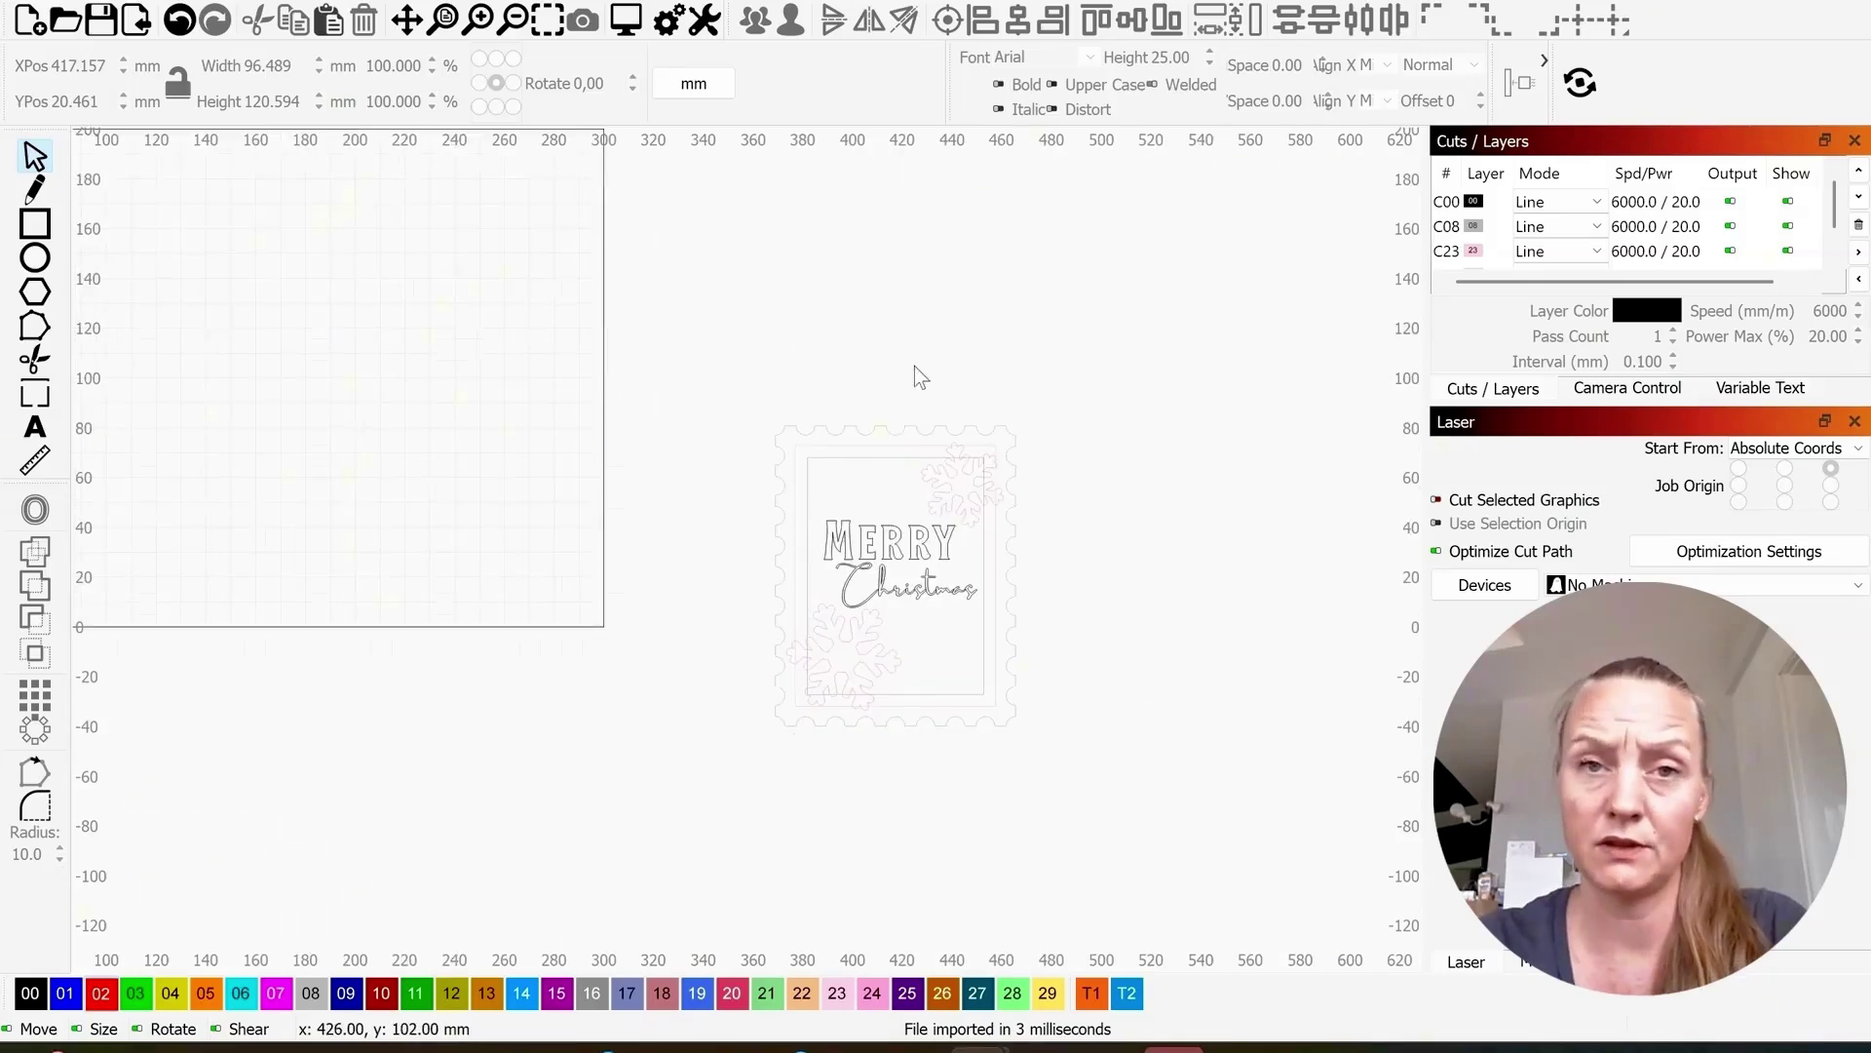
pyautogui.moveTo(731, 361); pyautogui.dragTo(1083, 794)
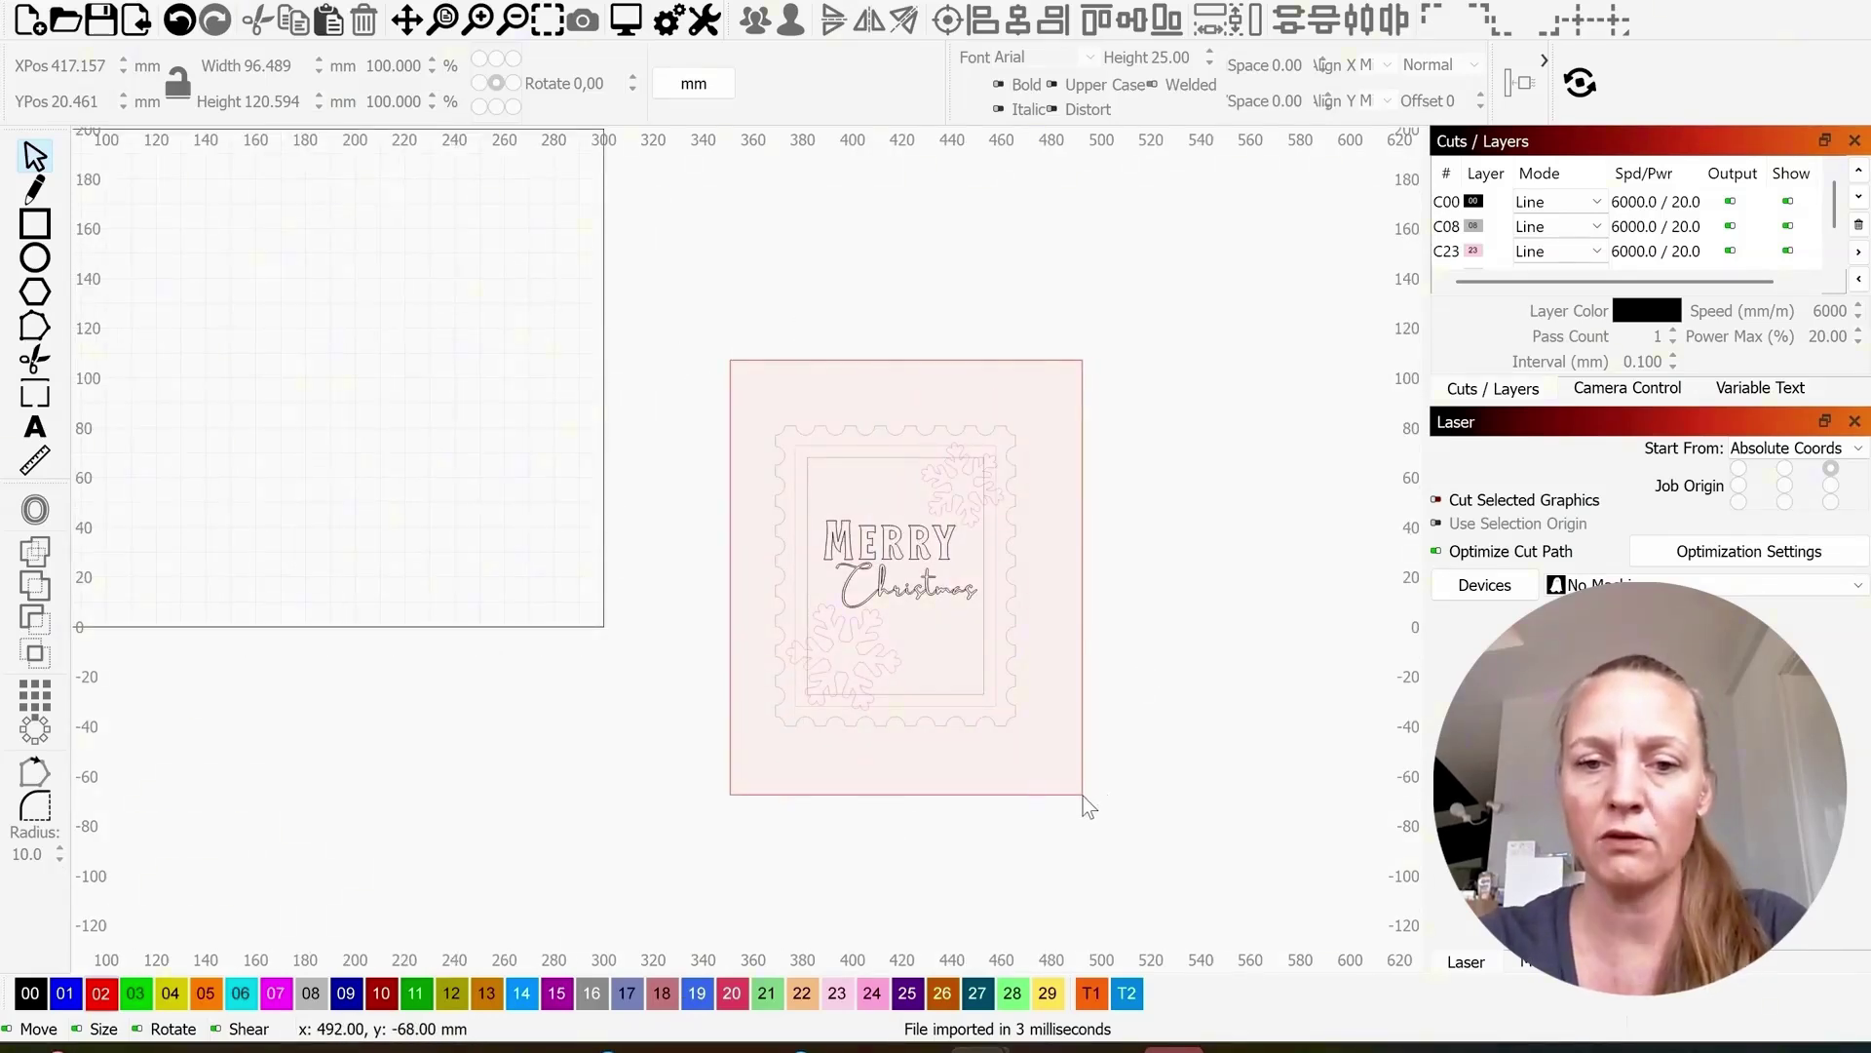
pyautogui.moveTo(1083, 795); pyautogui.dragTo(1084, 780)
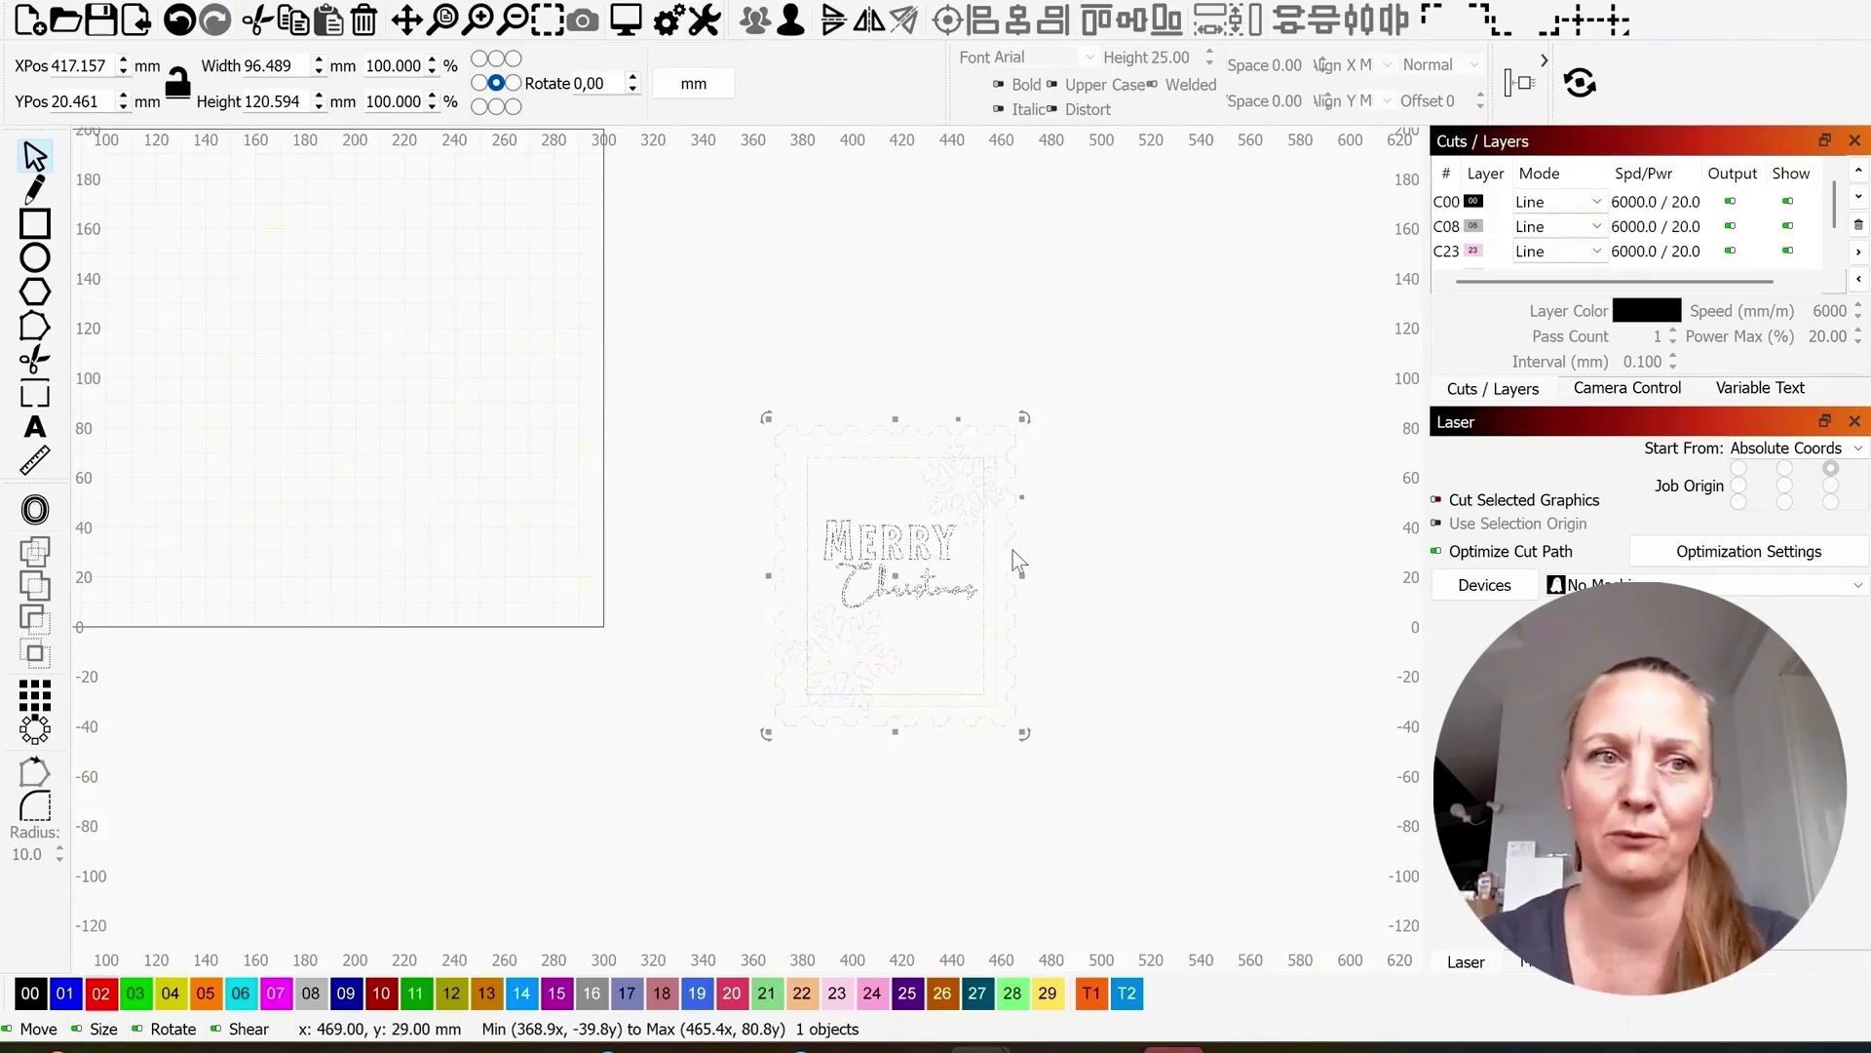
pyautogui.doubleClick(295, 65)
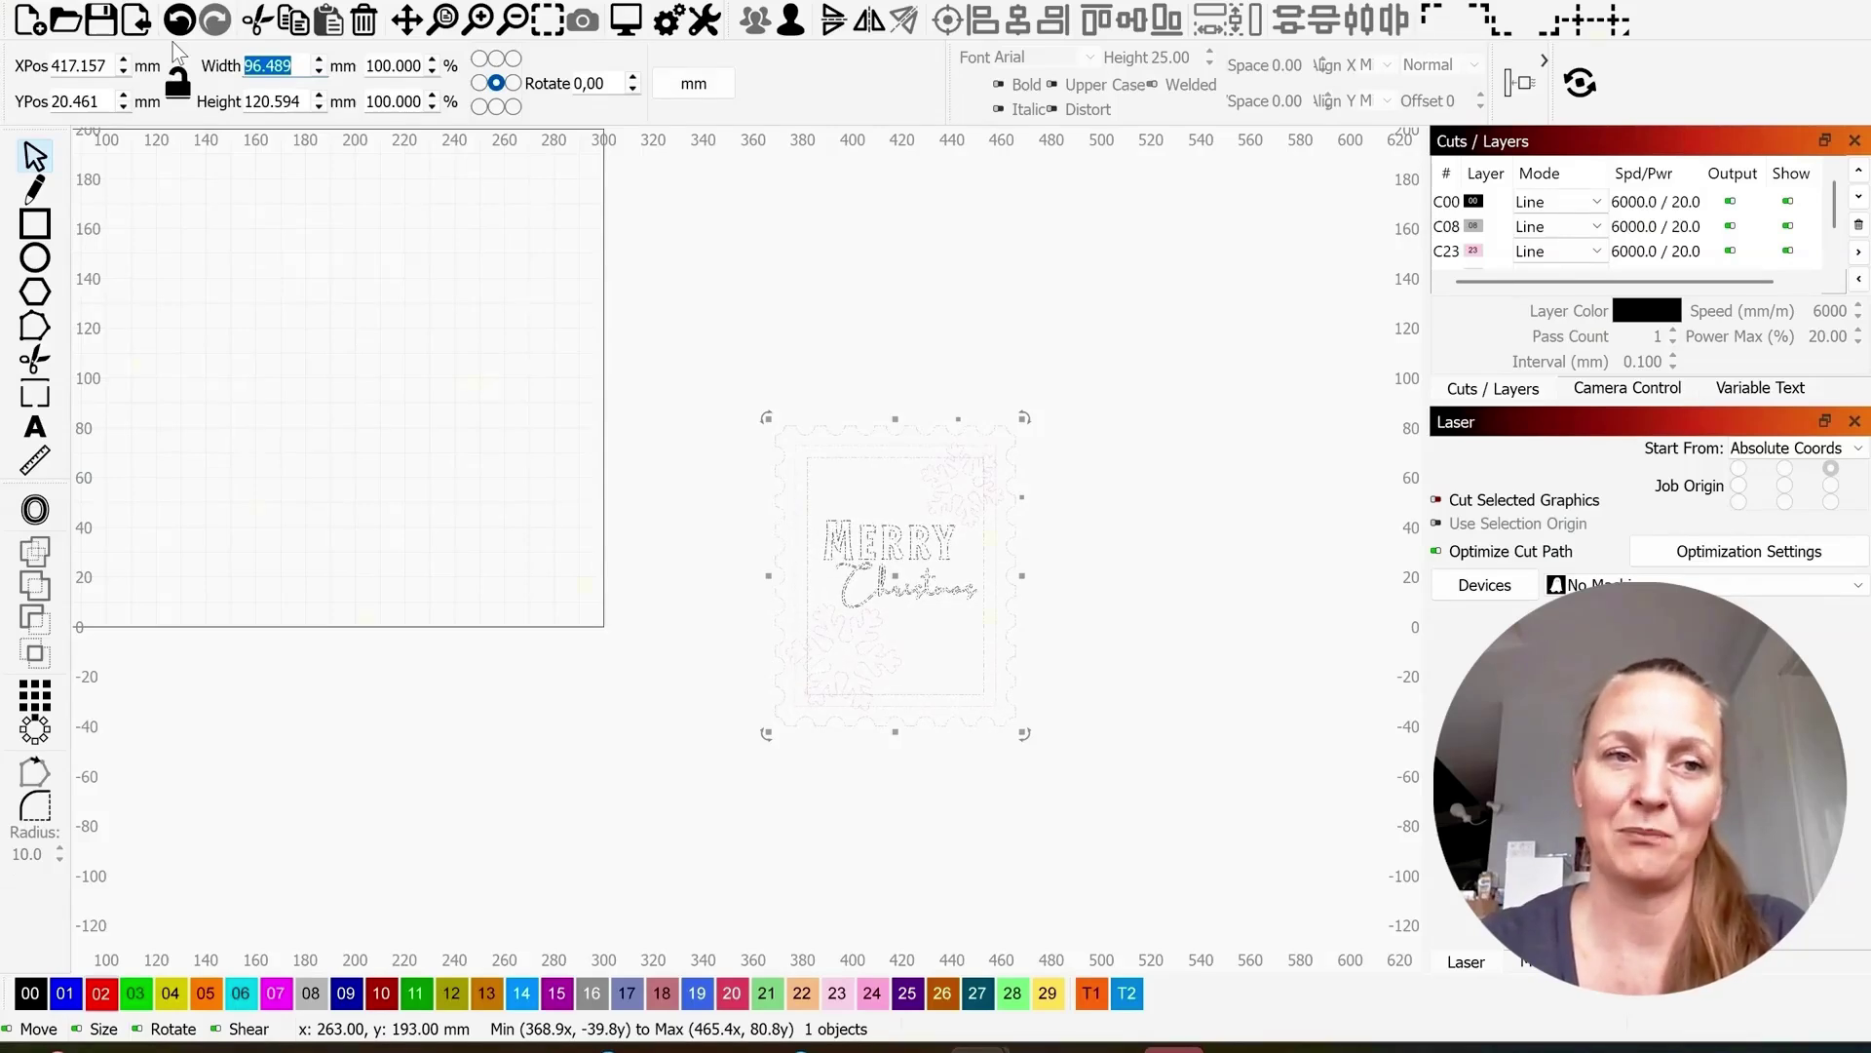
pyautogui.click(179, 85)
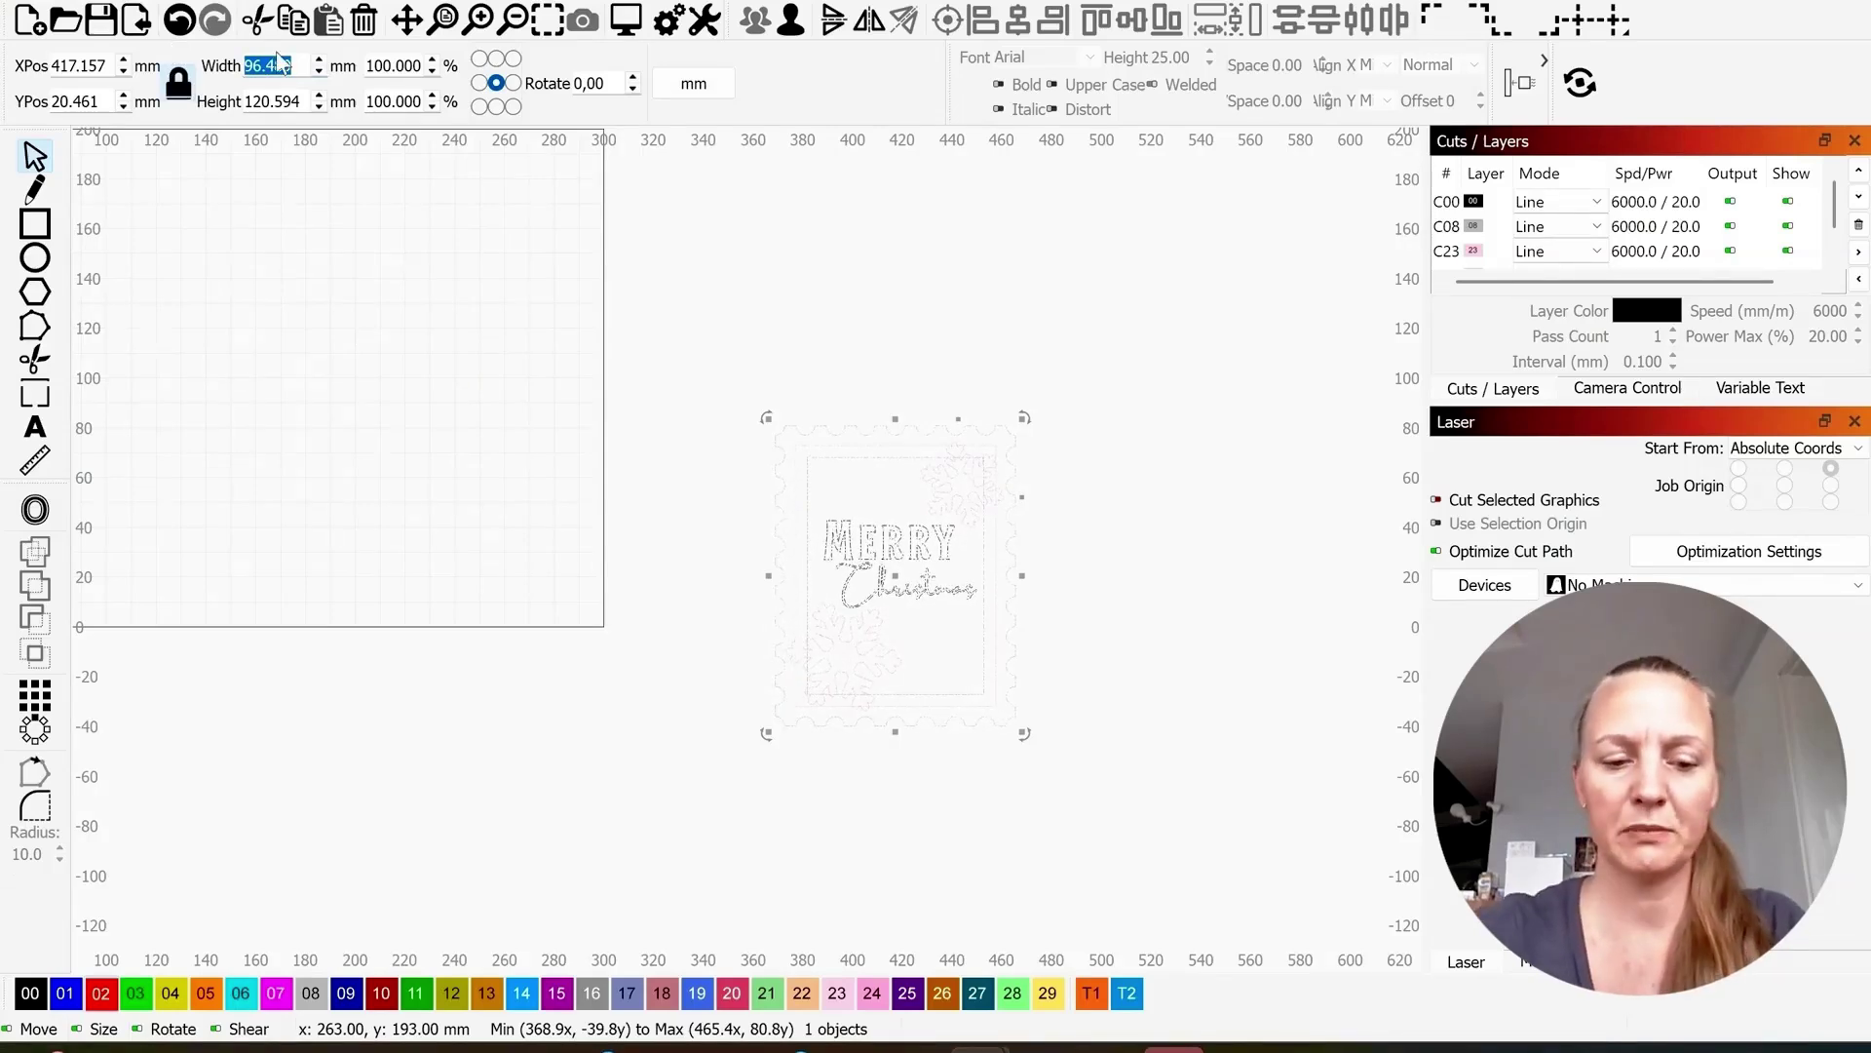
pyautogui.write('105')
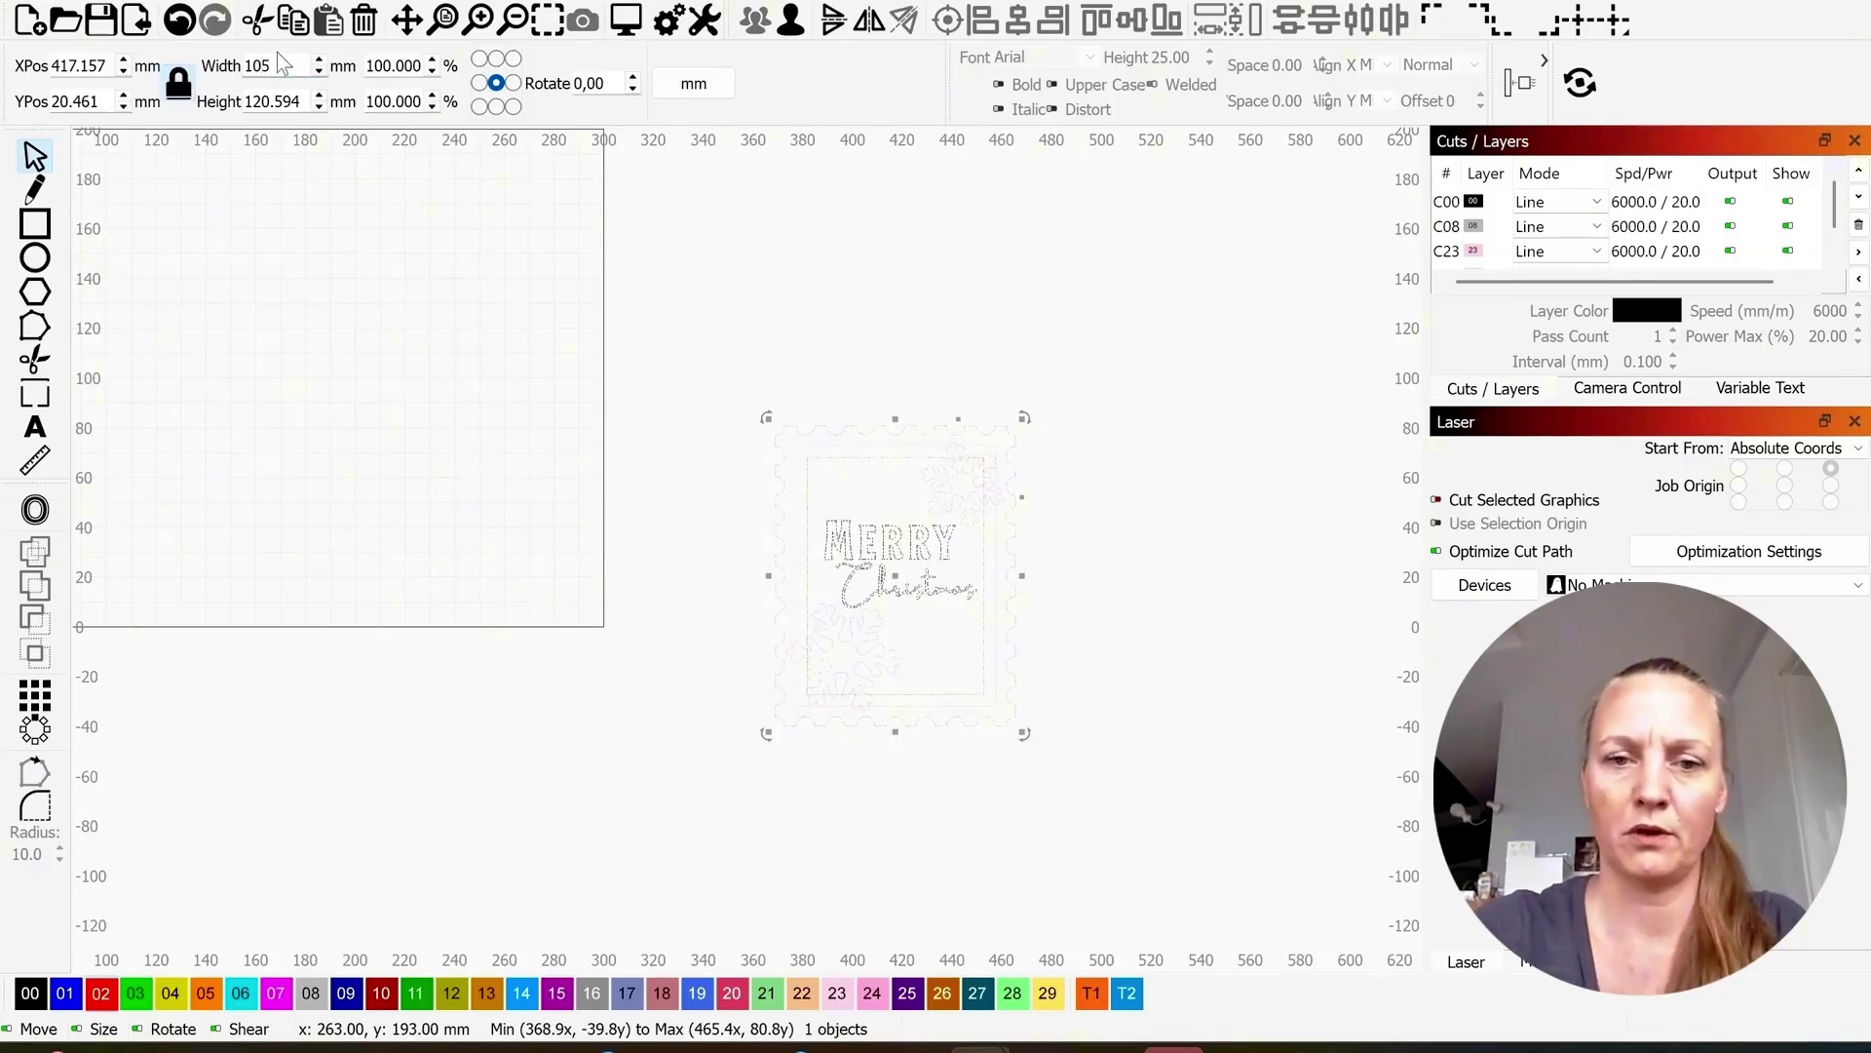
pyautogui.press('Return')
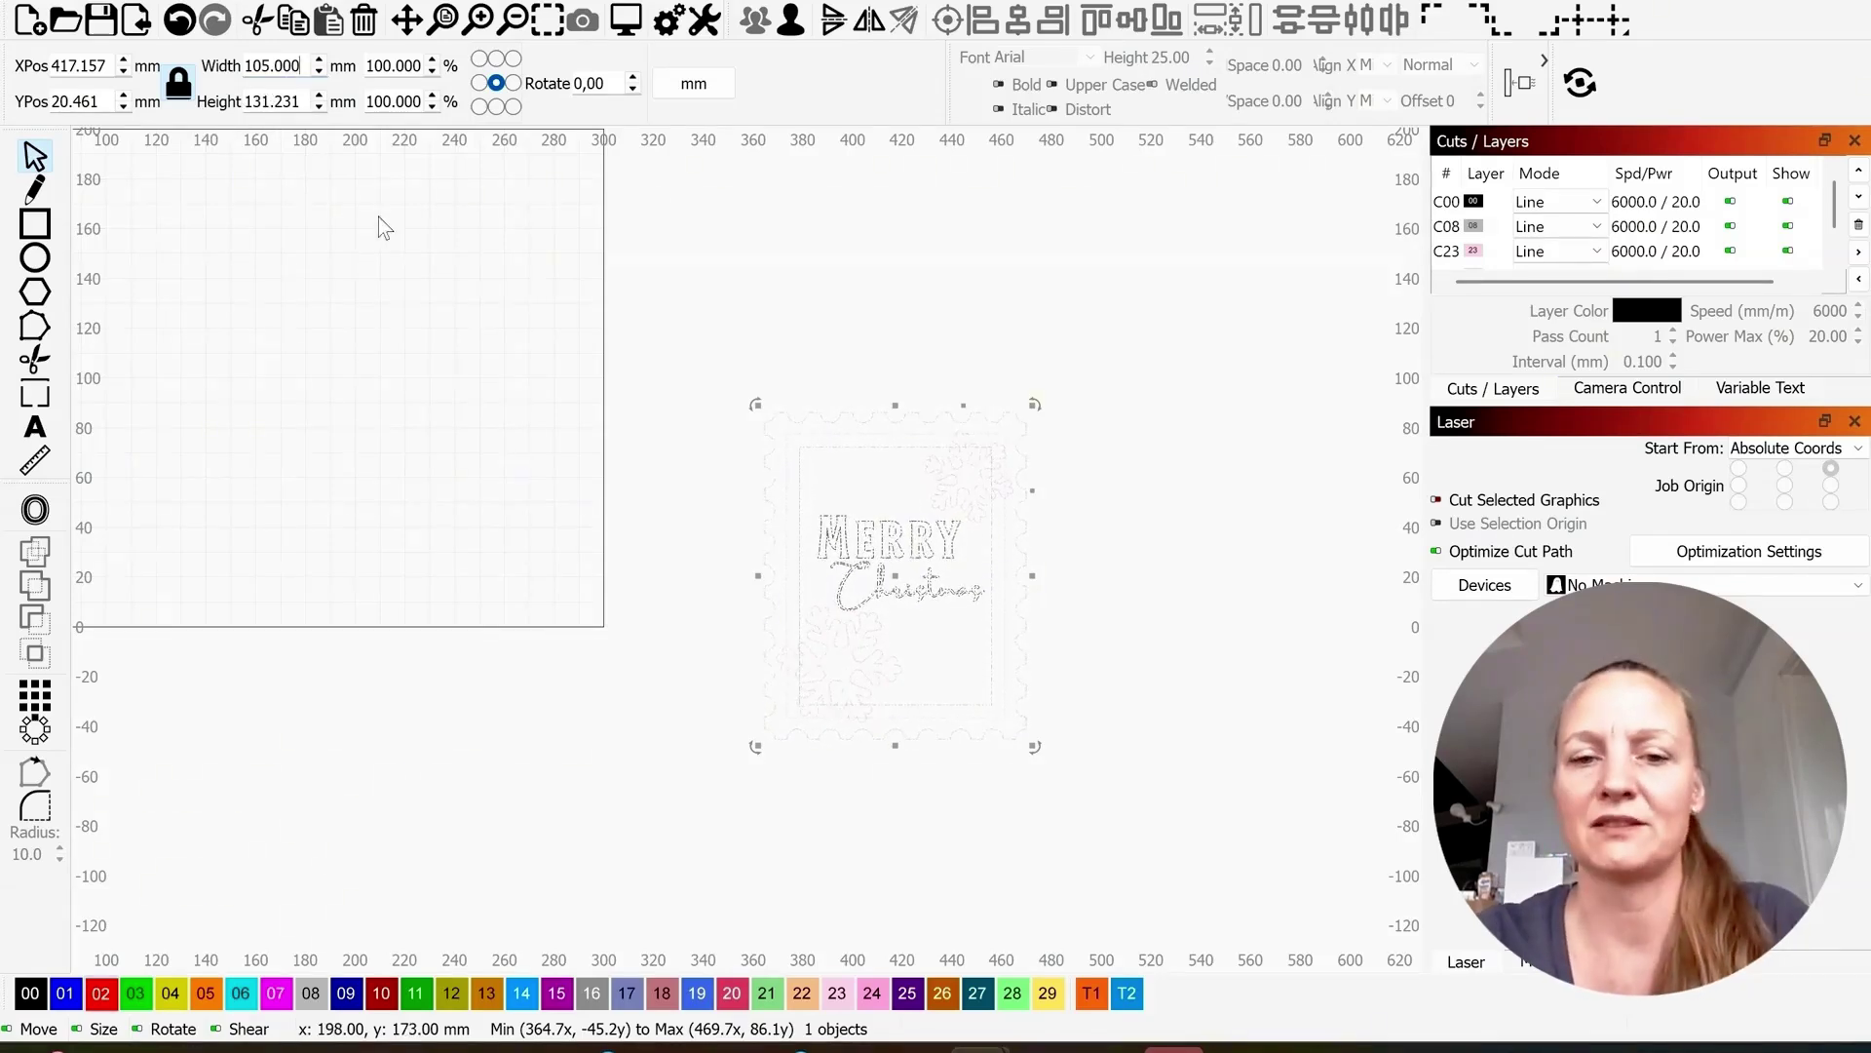
pyautogui.click(1191, 597)
pyautogui.moveTo(682, 327); pyautogui.dragTo(1150, 797)
# Step: Put the whole stamp on the black C00 layer and move it up and slightly left
pyautogui.click(39, 998)
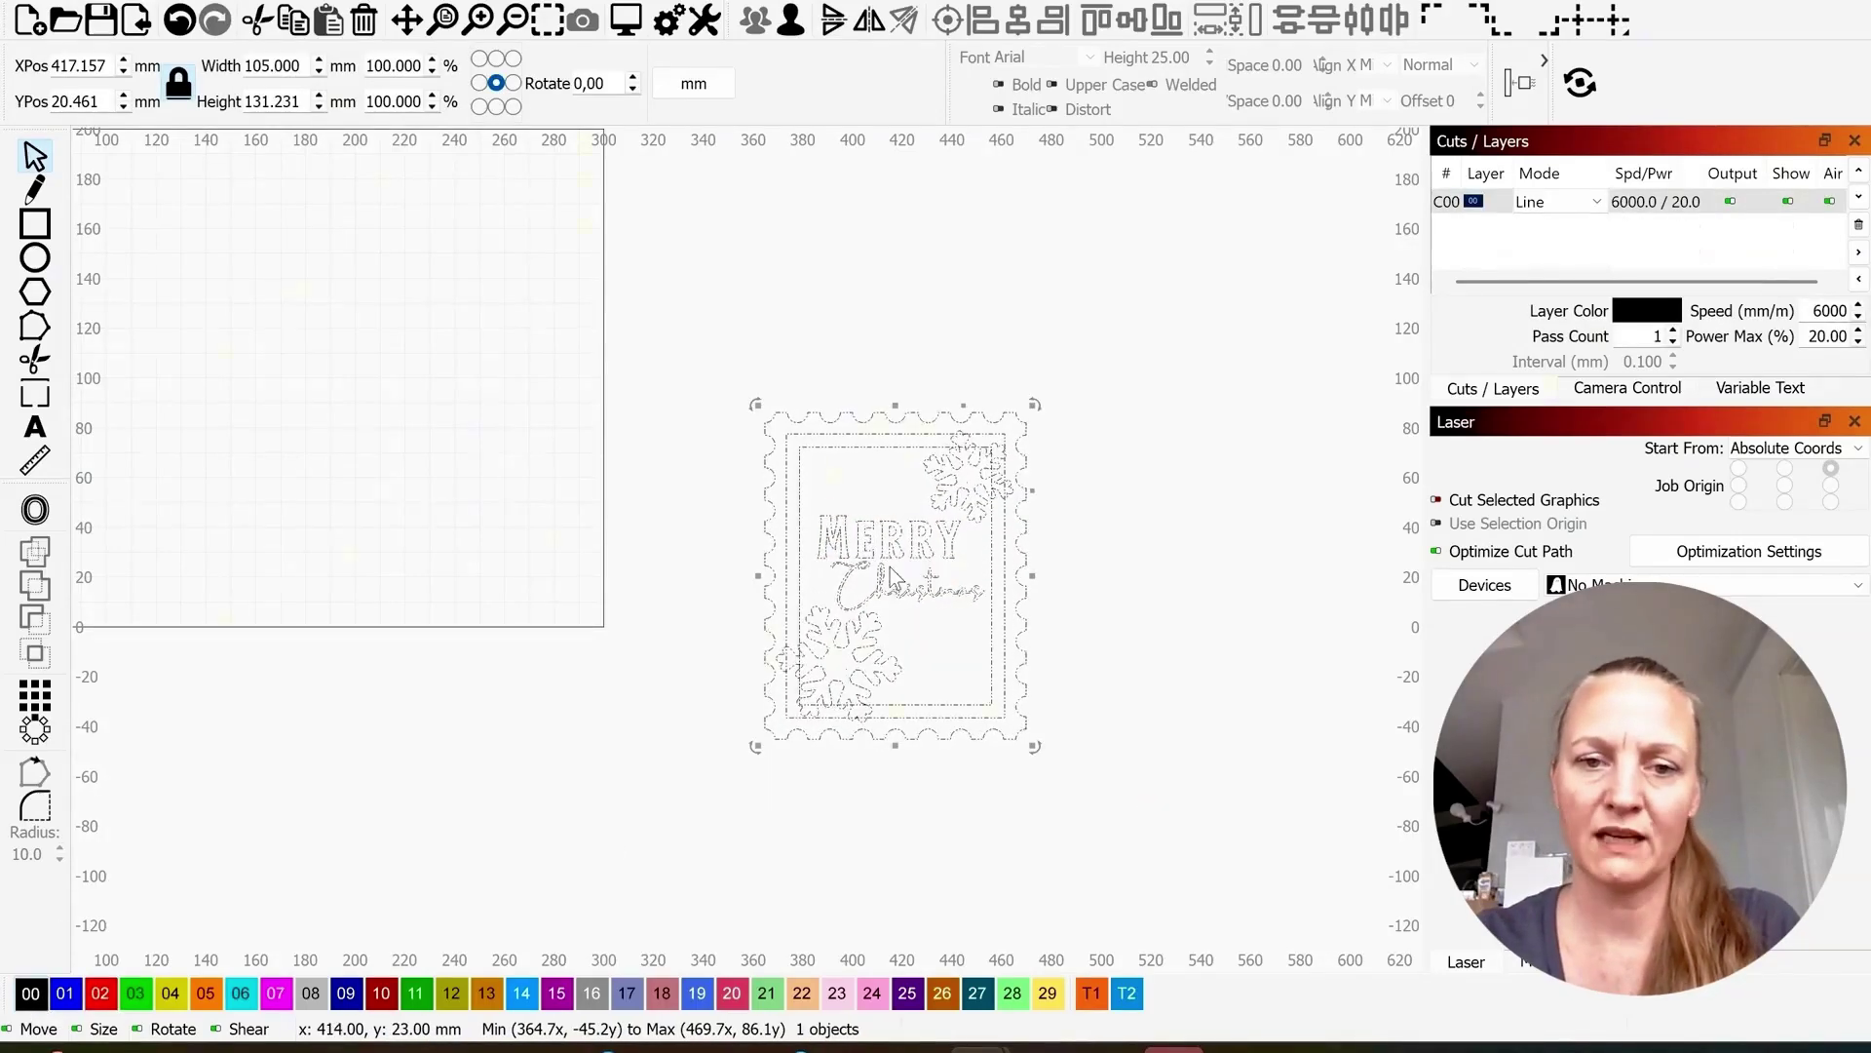
pyautogui.moveTo(899, 581); pyautogui.dragTo(873, 386)
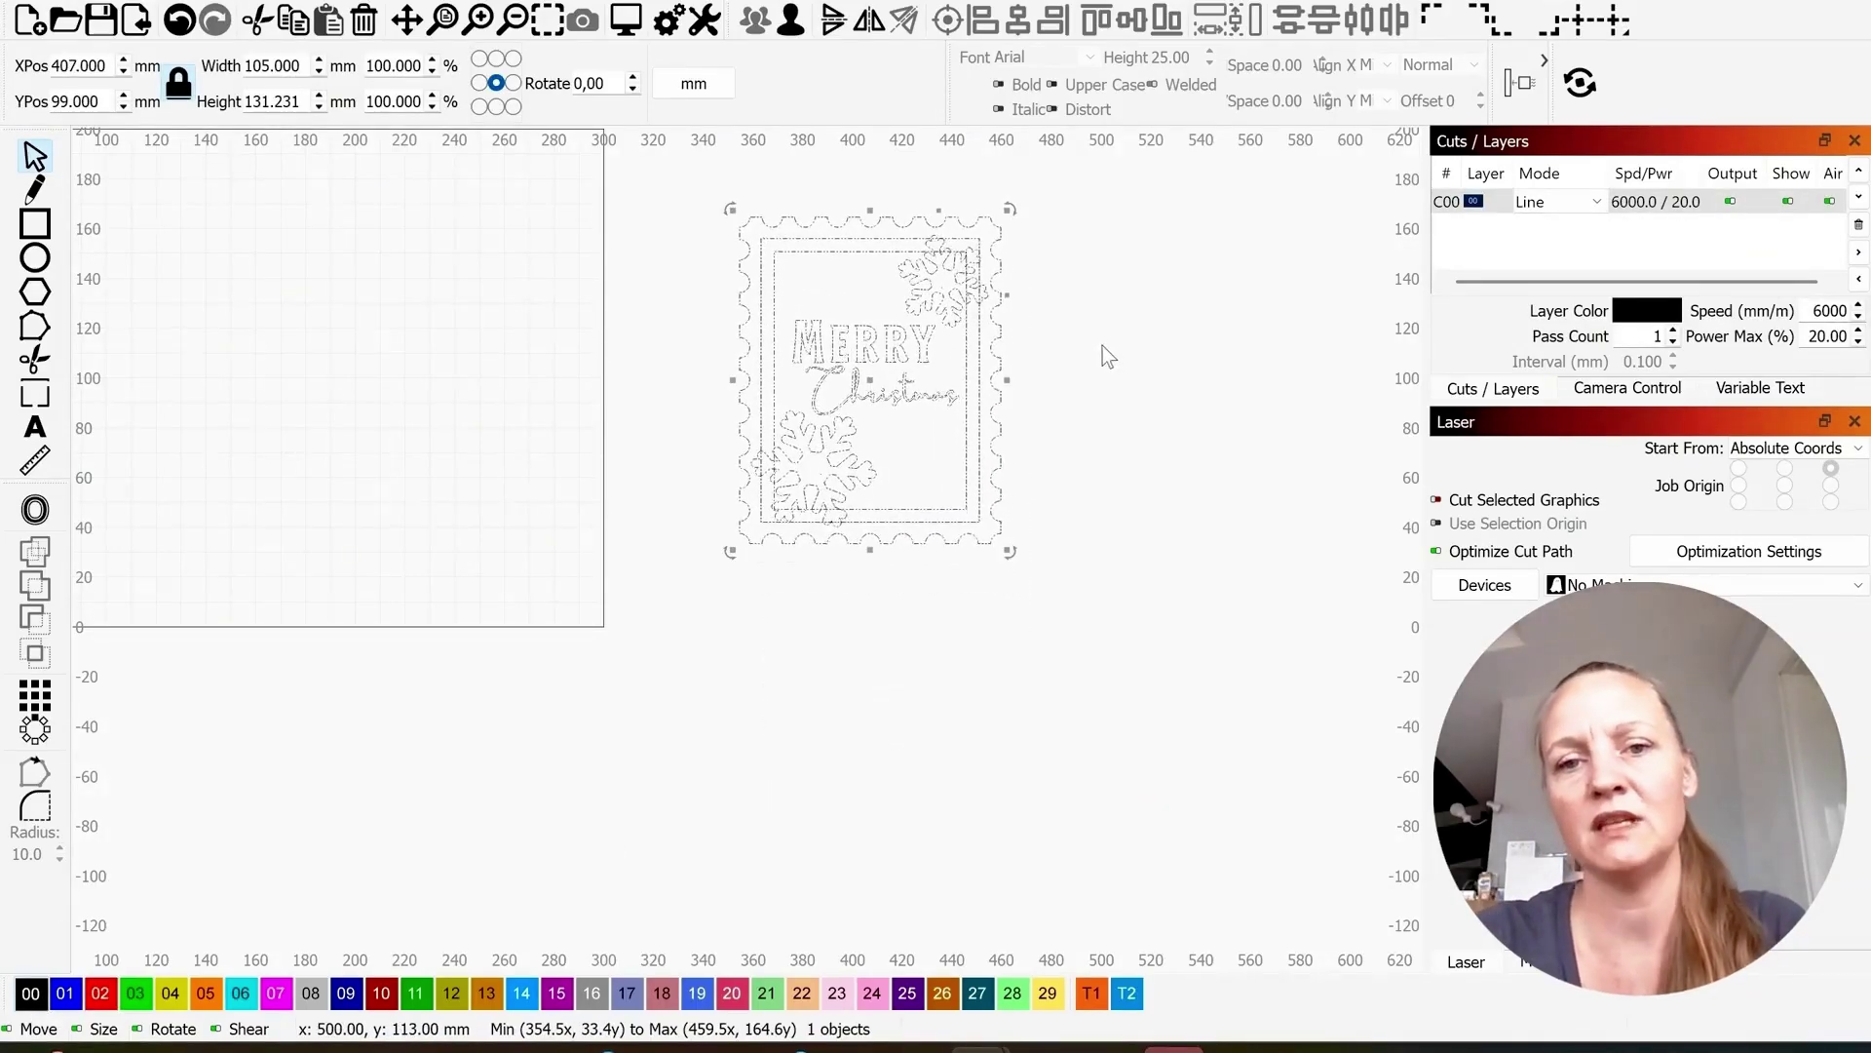
pyautogui.scroll(2, 1032, 451)
pyautogui.scroll(1, 685, 378)
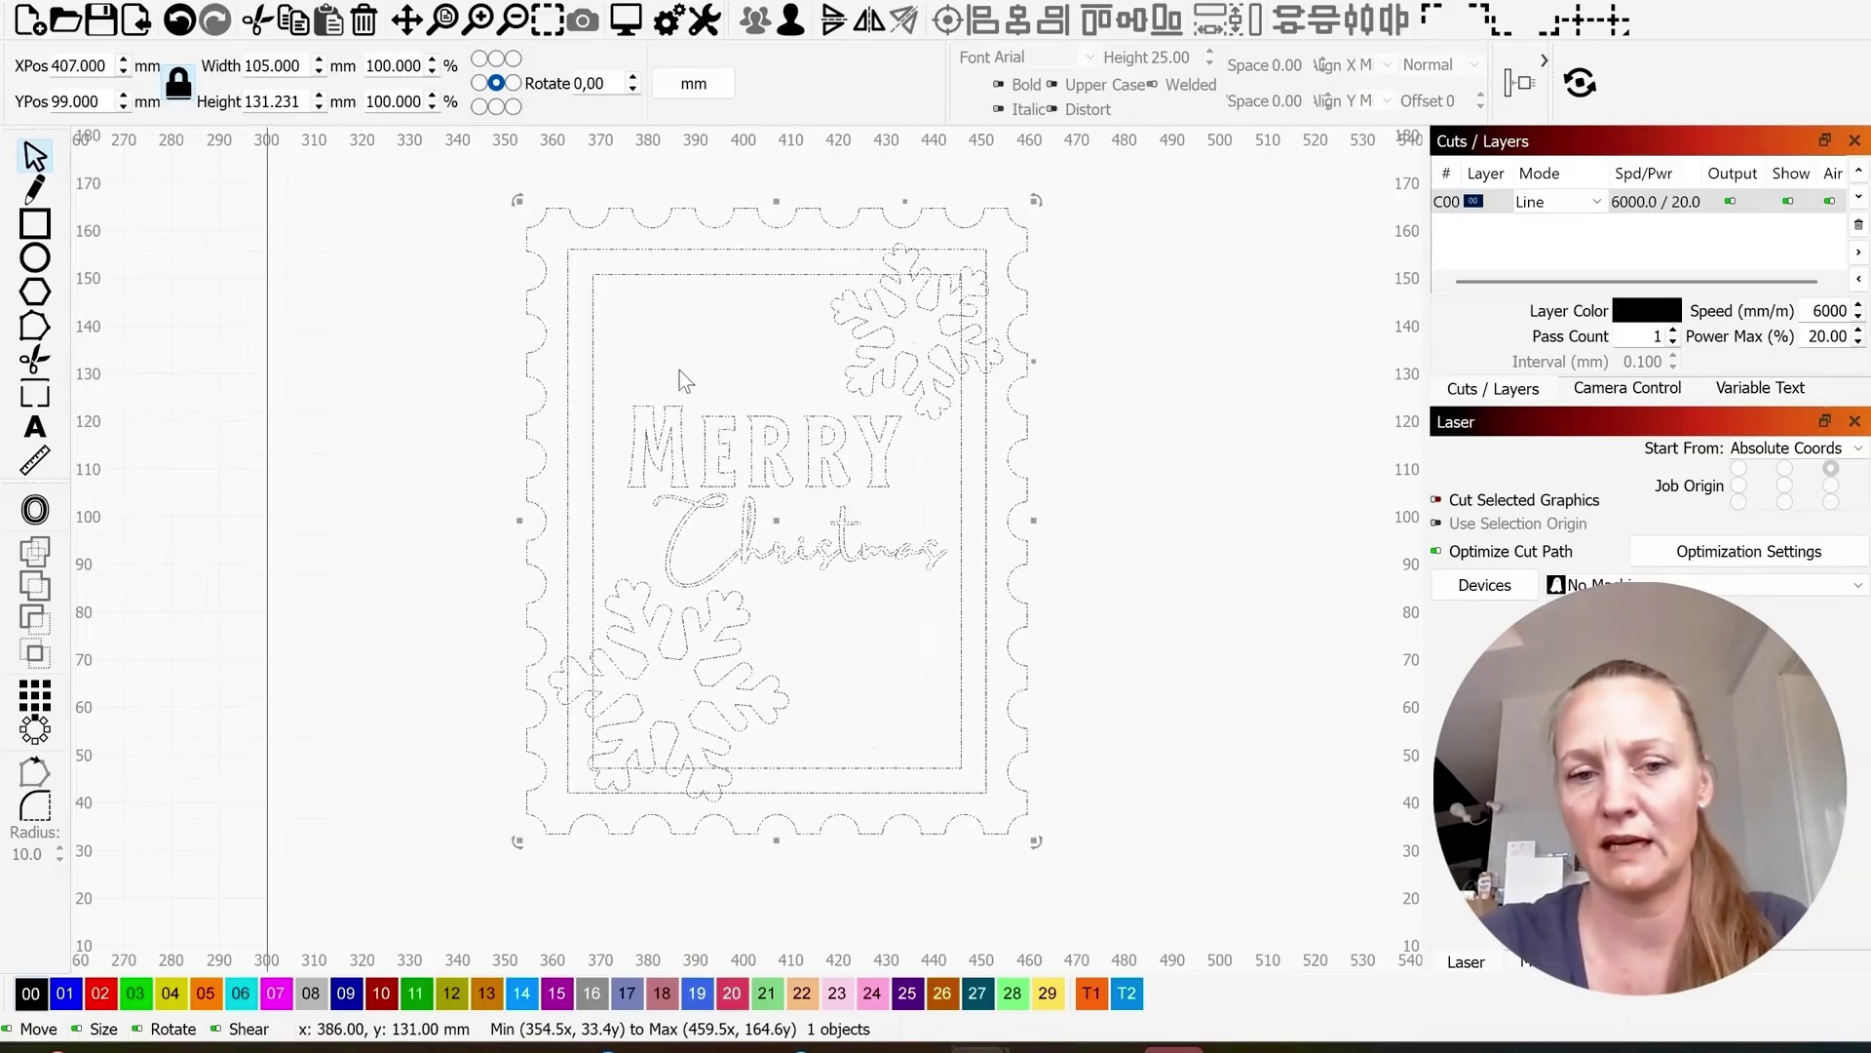
pyautogui.click(1153, 388)
pyautogui.click(1019, 449)
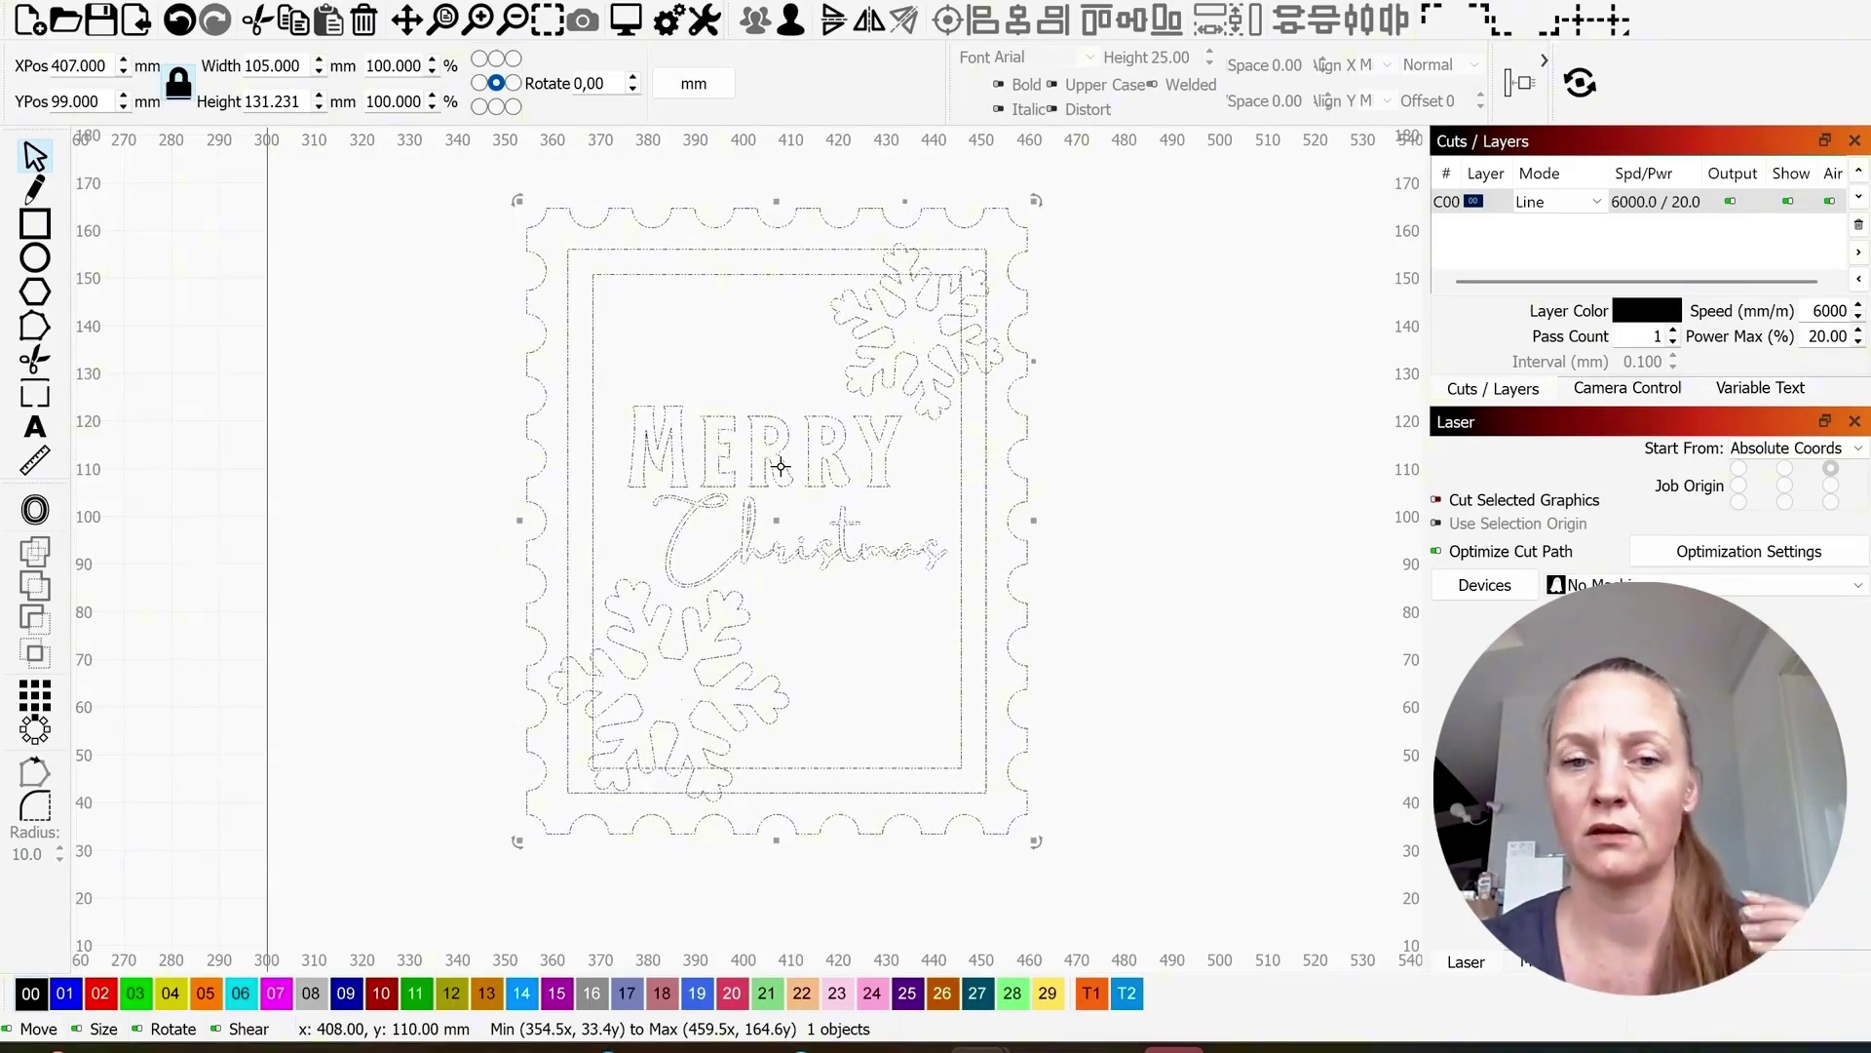
# Step: Break the stamp design apart into separate shapes
pyautogui.click(476, 173)
pyautogui.rightClick(1008, 334)
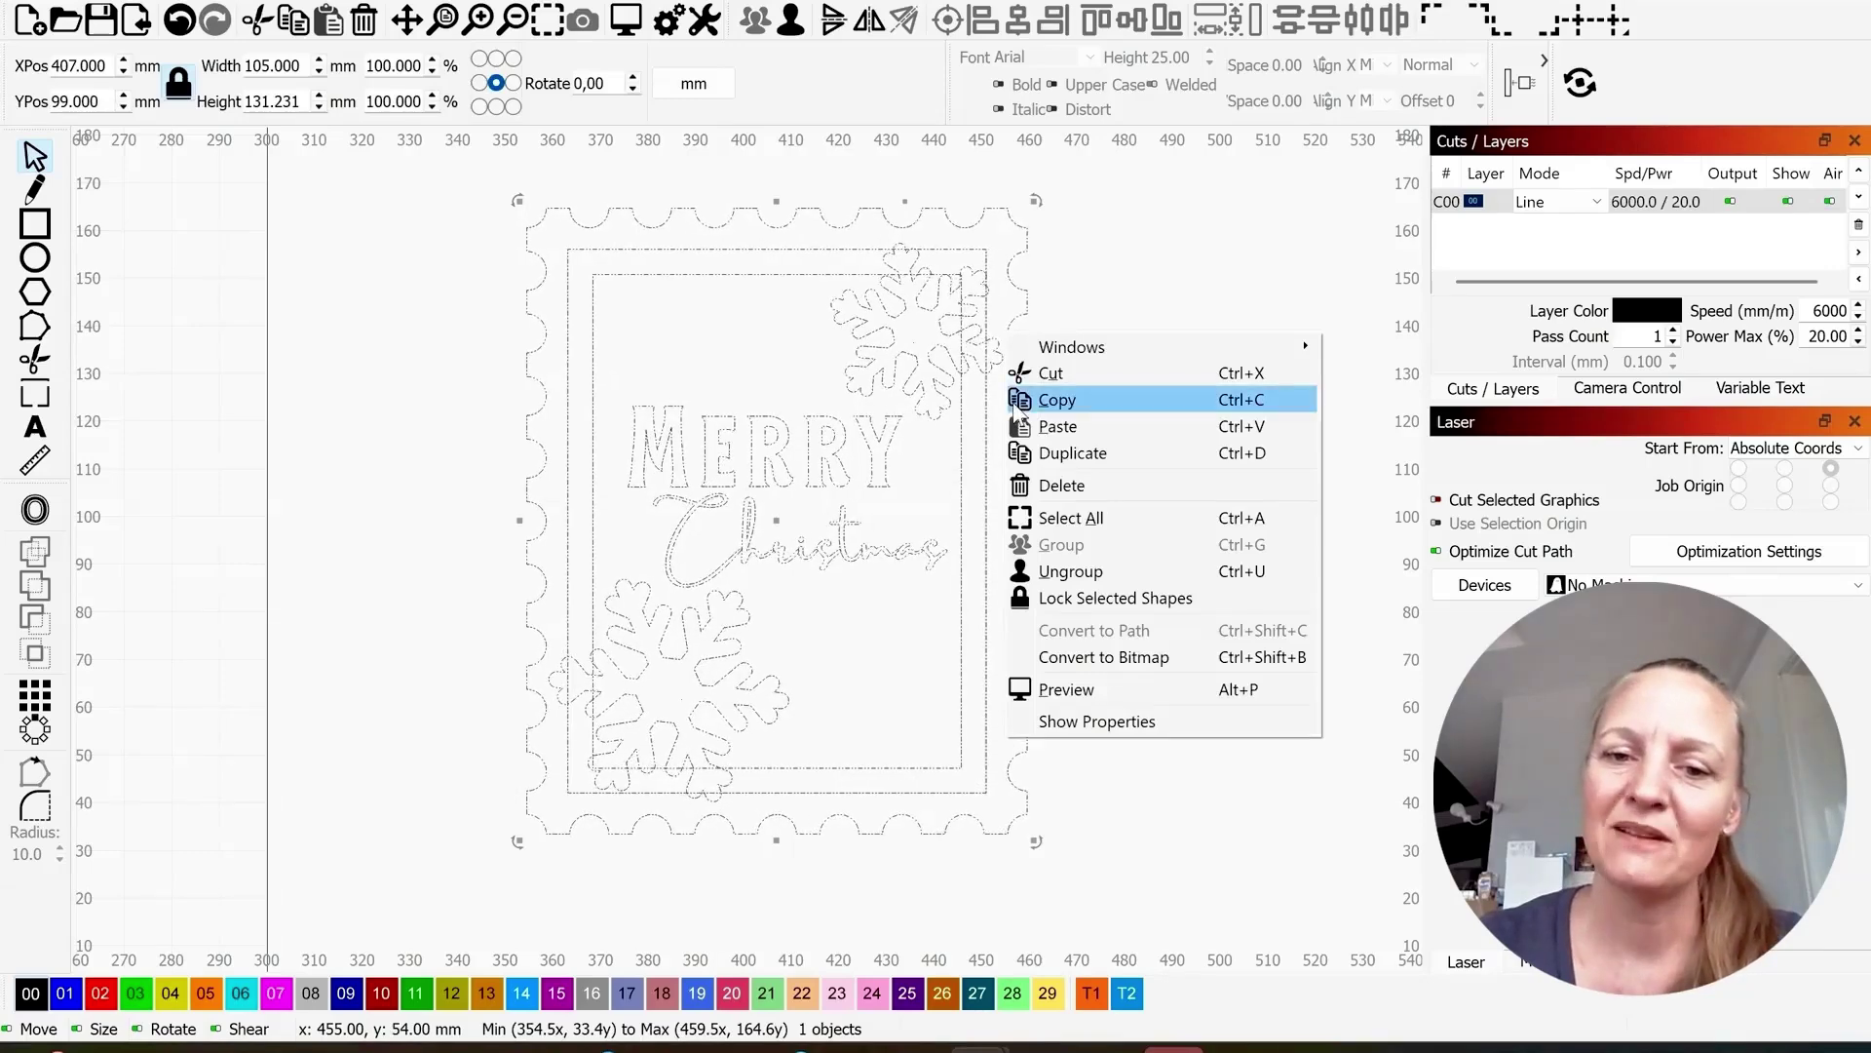
pyautogui.click(1090, 575)
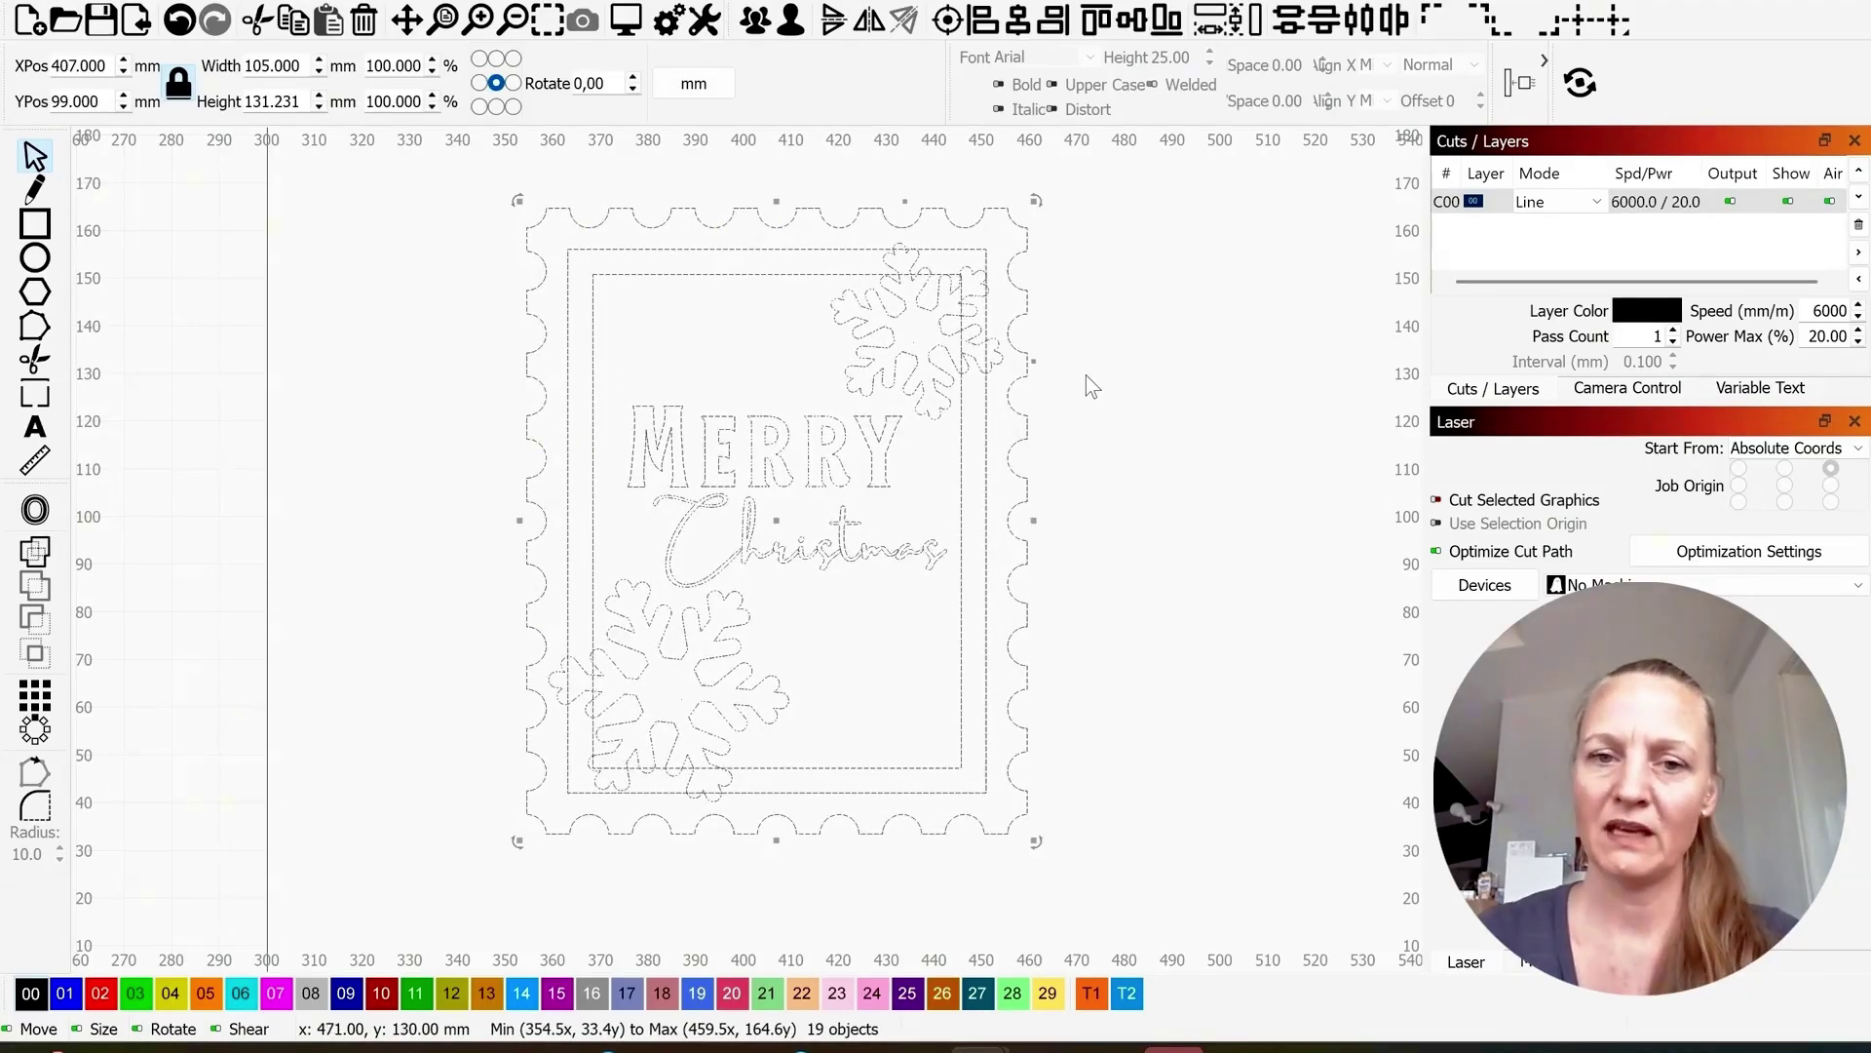
# Step: Move the MERRY Christmas lettering to the red C02 layer and set that layer to Fill
pyautogui.click(629, 390)
pyautogui.moveTo(629, 390); pyautogui.dragTo(916, 517)
pyautogui.moveTo(601, 405); pyautogui.dragTo(965, 600)
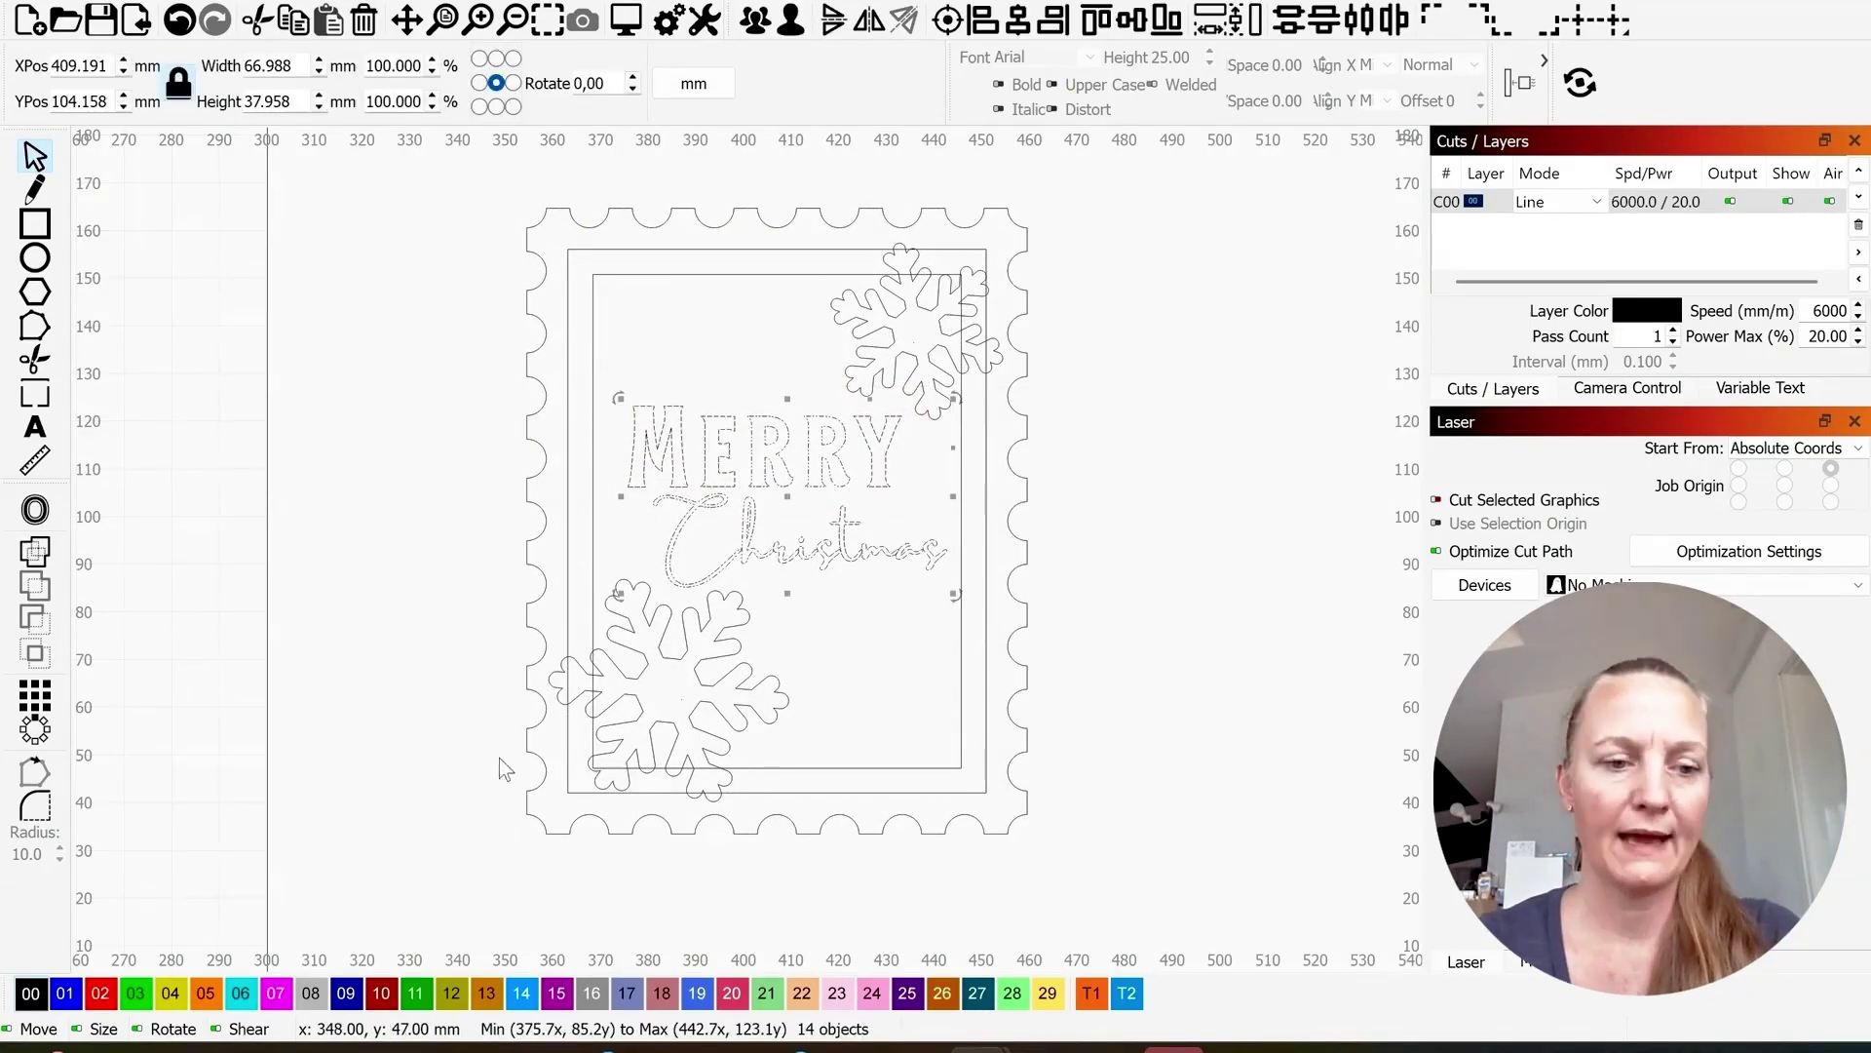
pyautogui.click(101, 993)
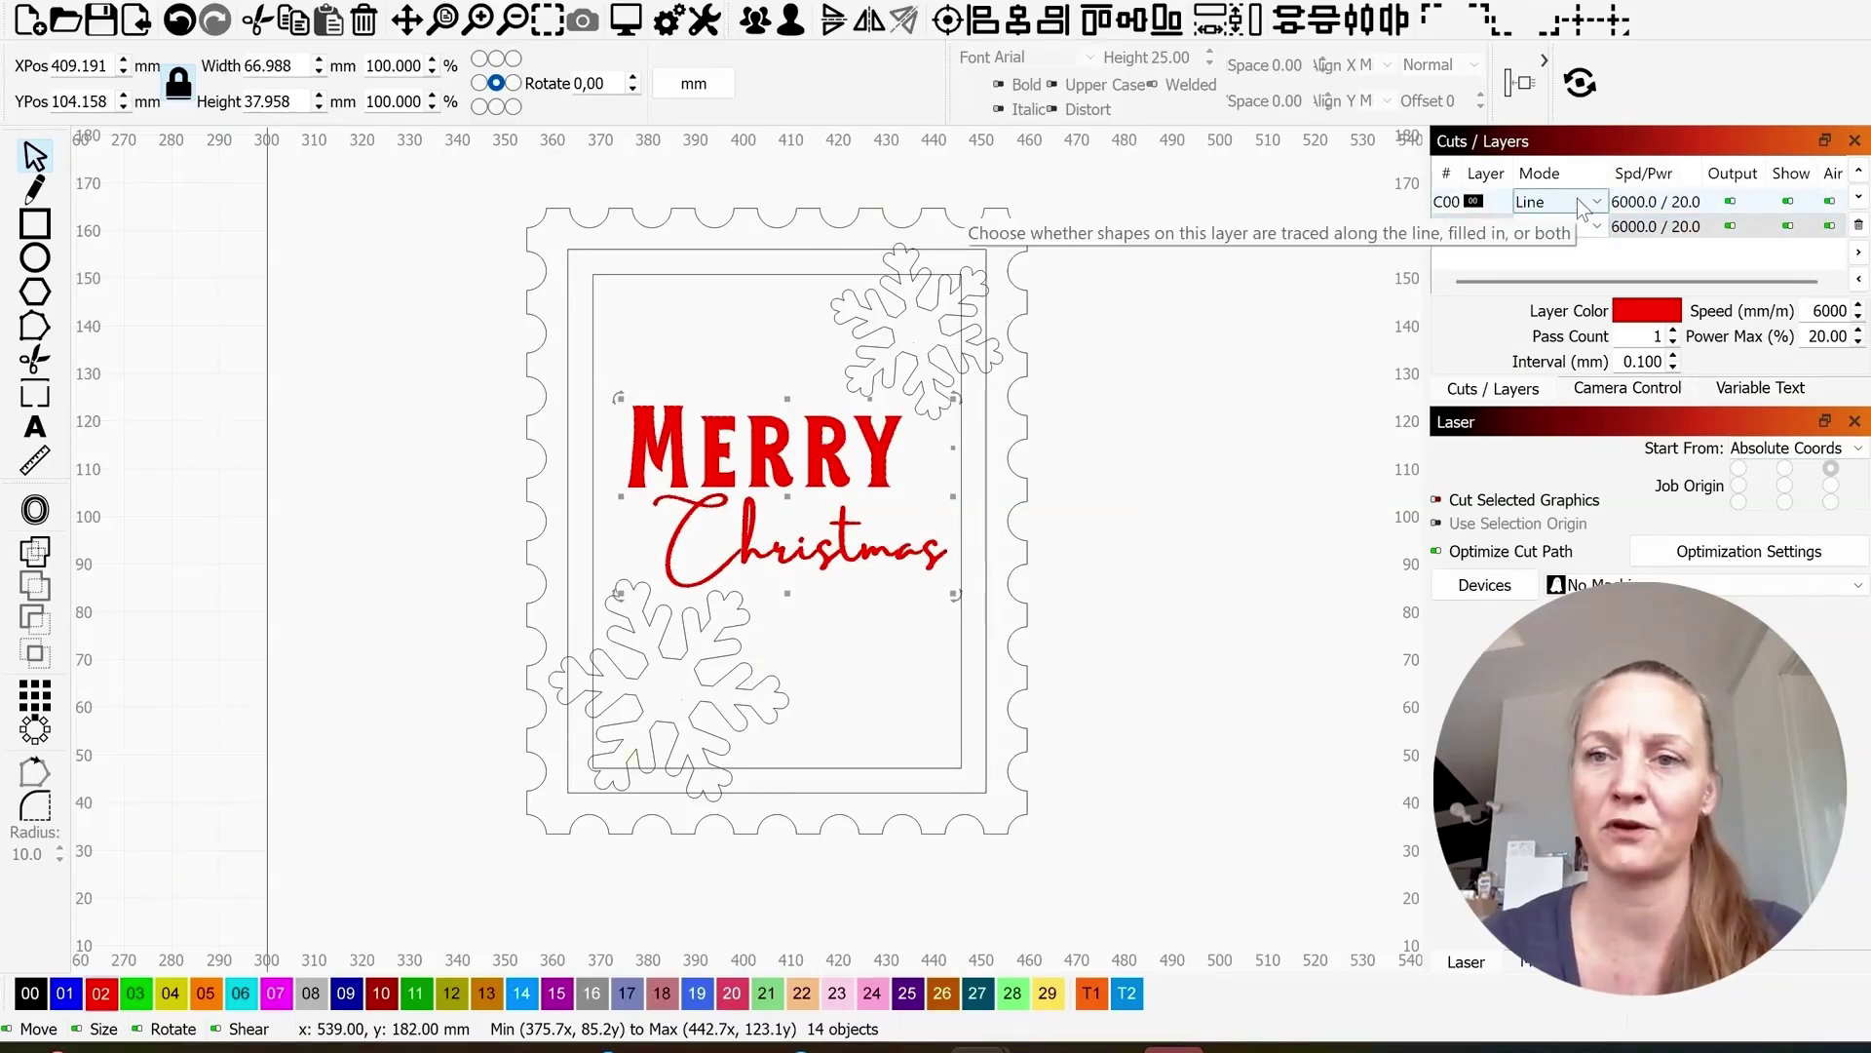
pyautogui.click(1538, 226)
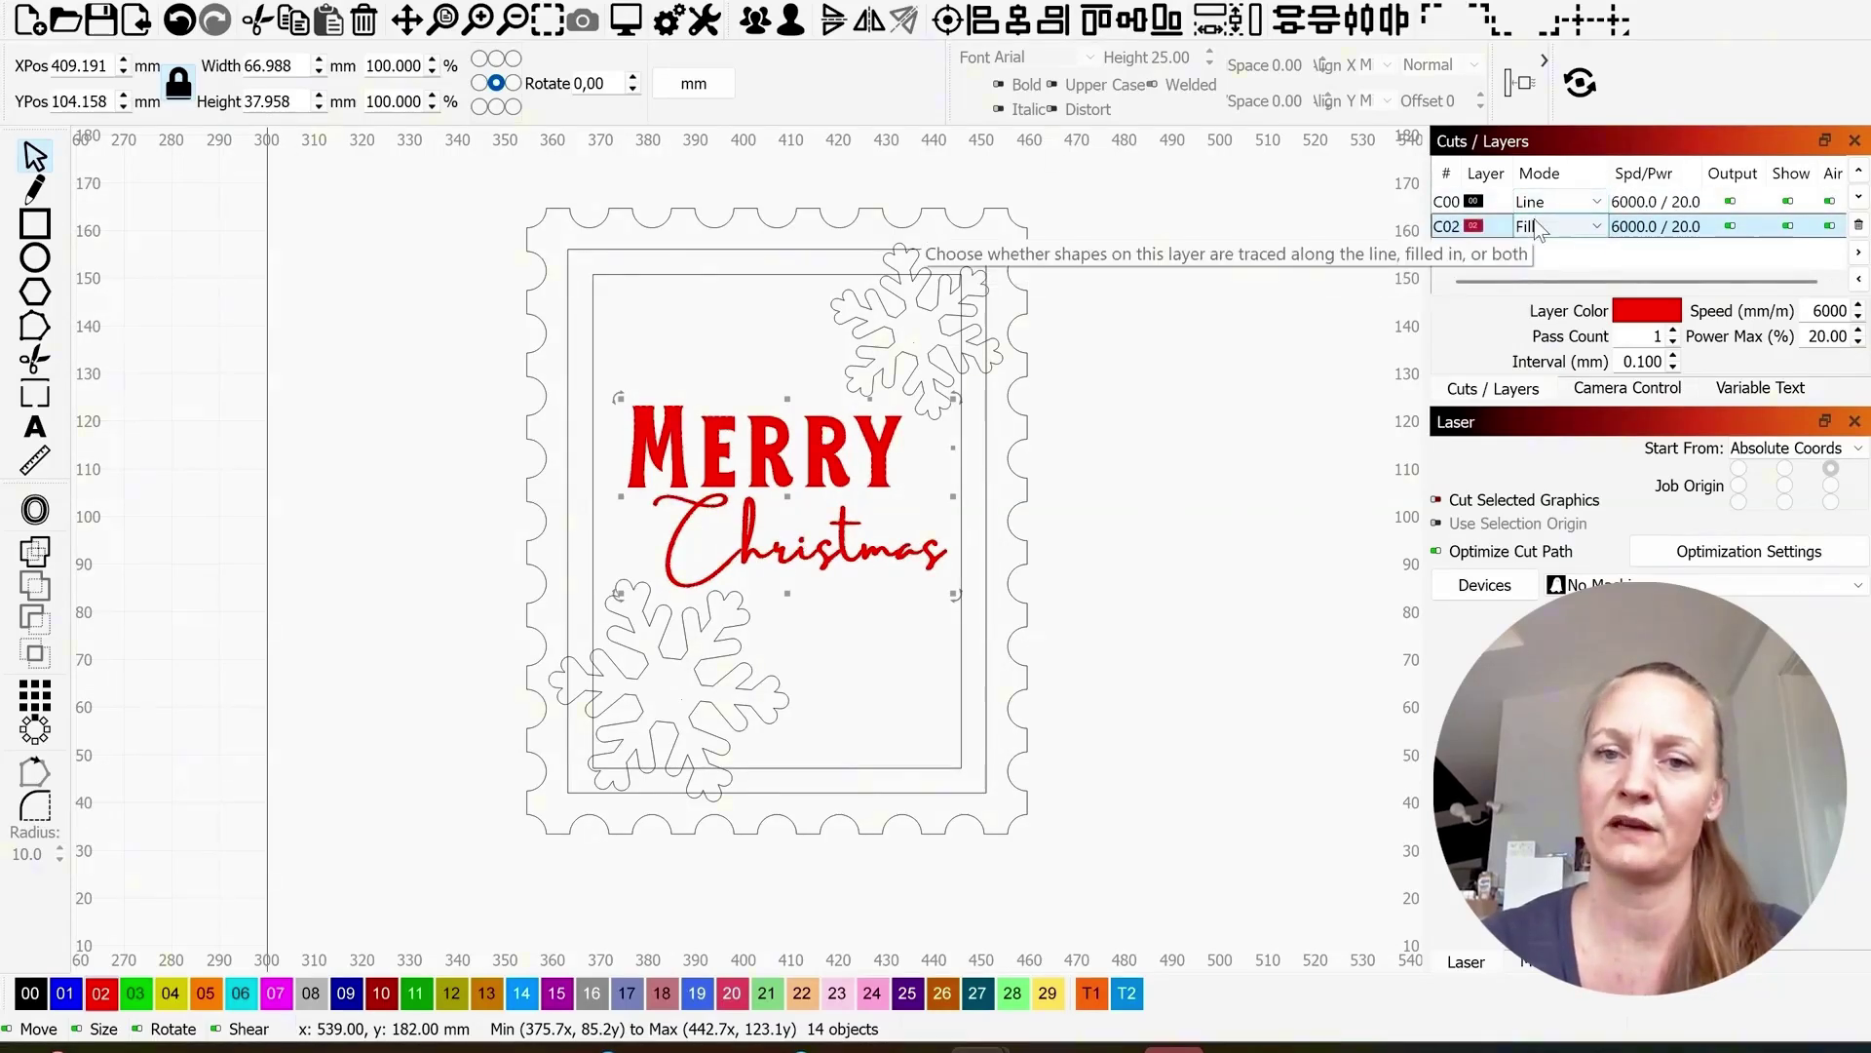
pyautogui.click(606, 382)
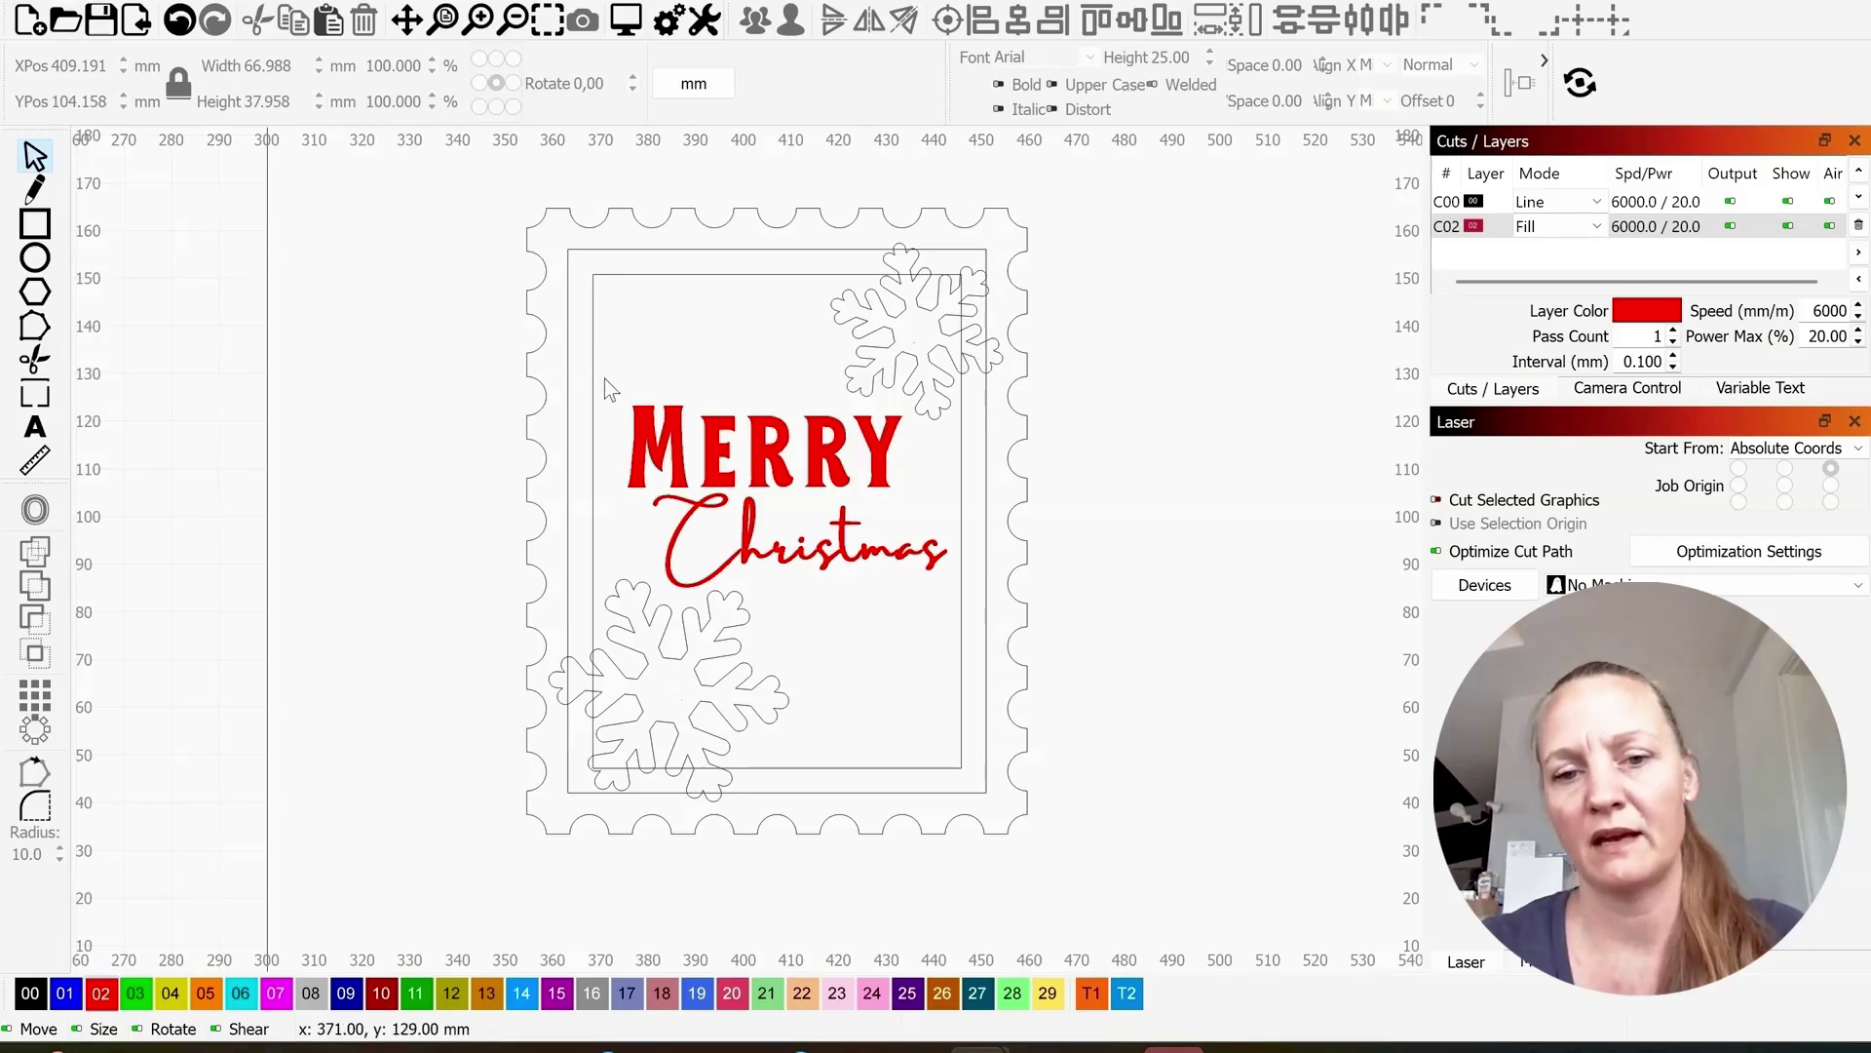
# Step: Group the red greeting with the scalloped stamp outline and drag them right of the frame
pyautogui.moveTo(606, 385); pyautogui.dragTo(1023, 647)
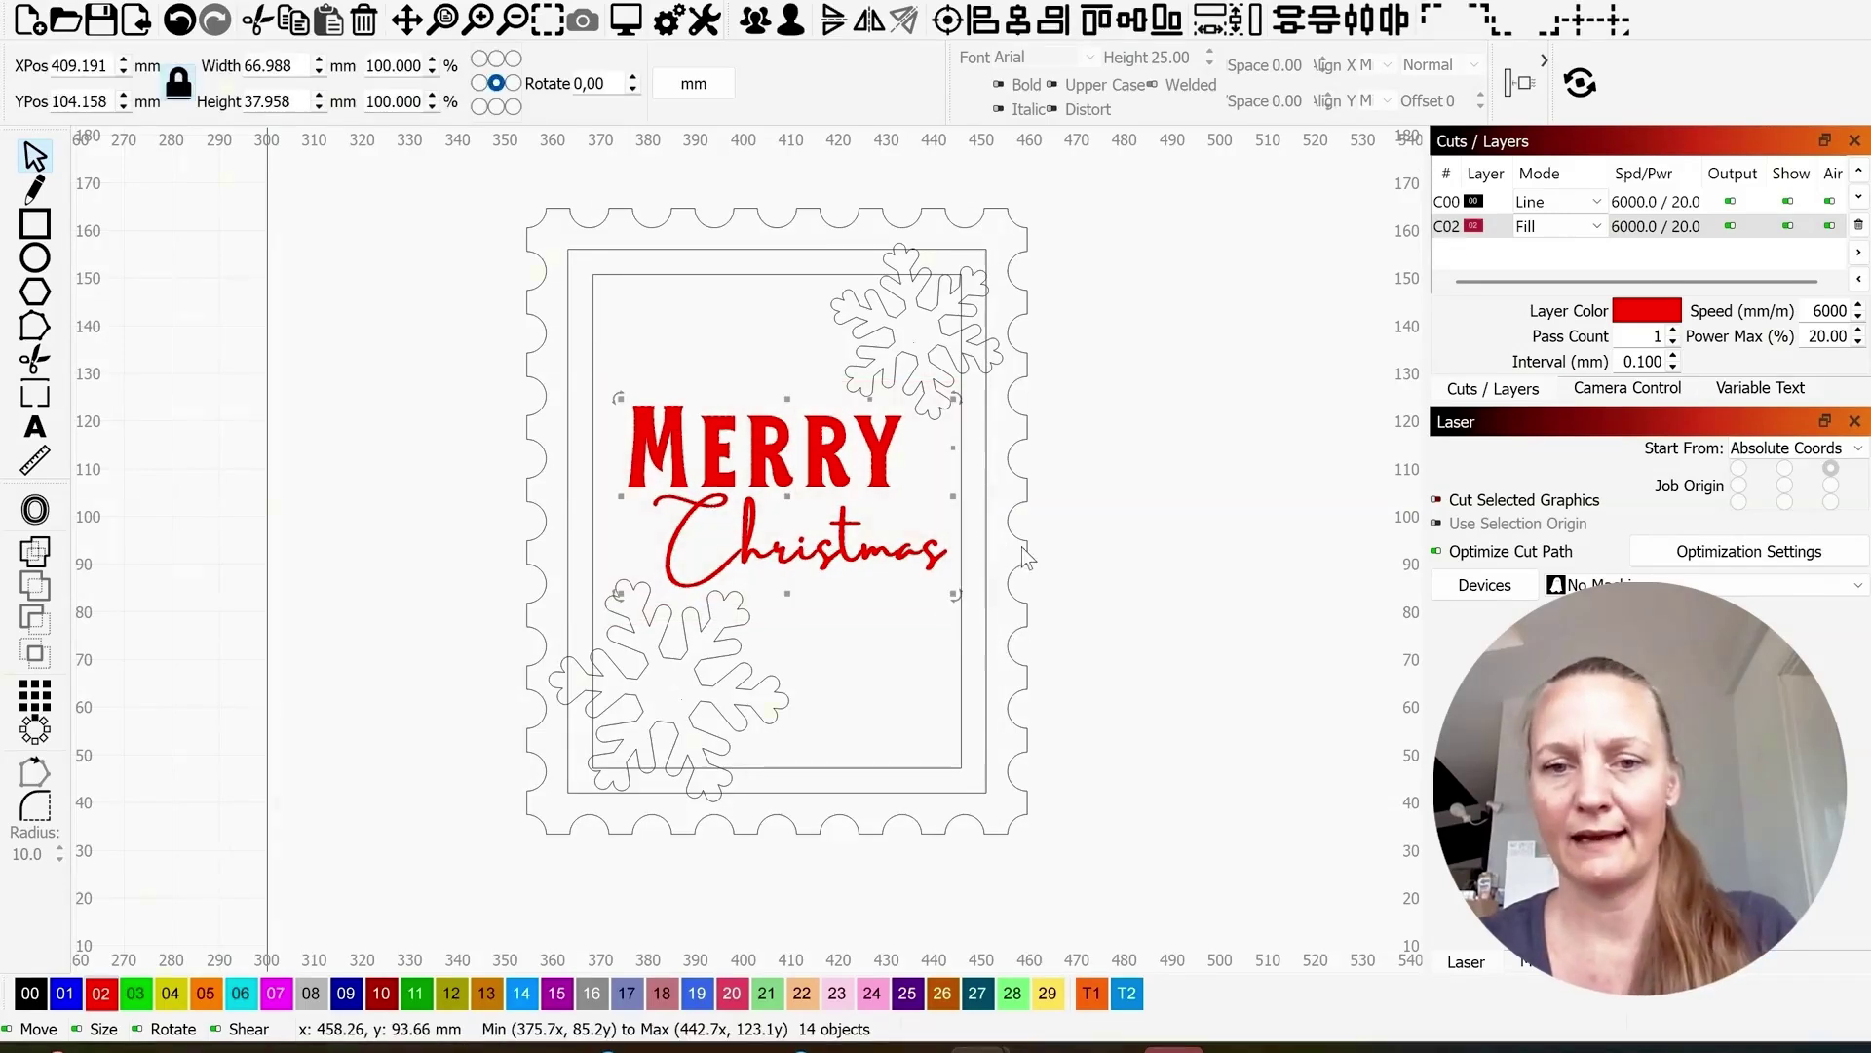
pyautogui.keyDown('shift'); pyautogui.click(1022, 544); pyautogui.keyUp('shift')
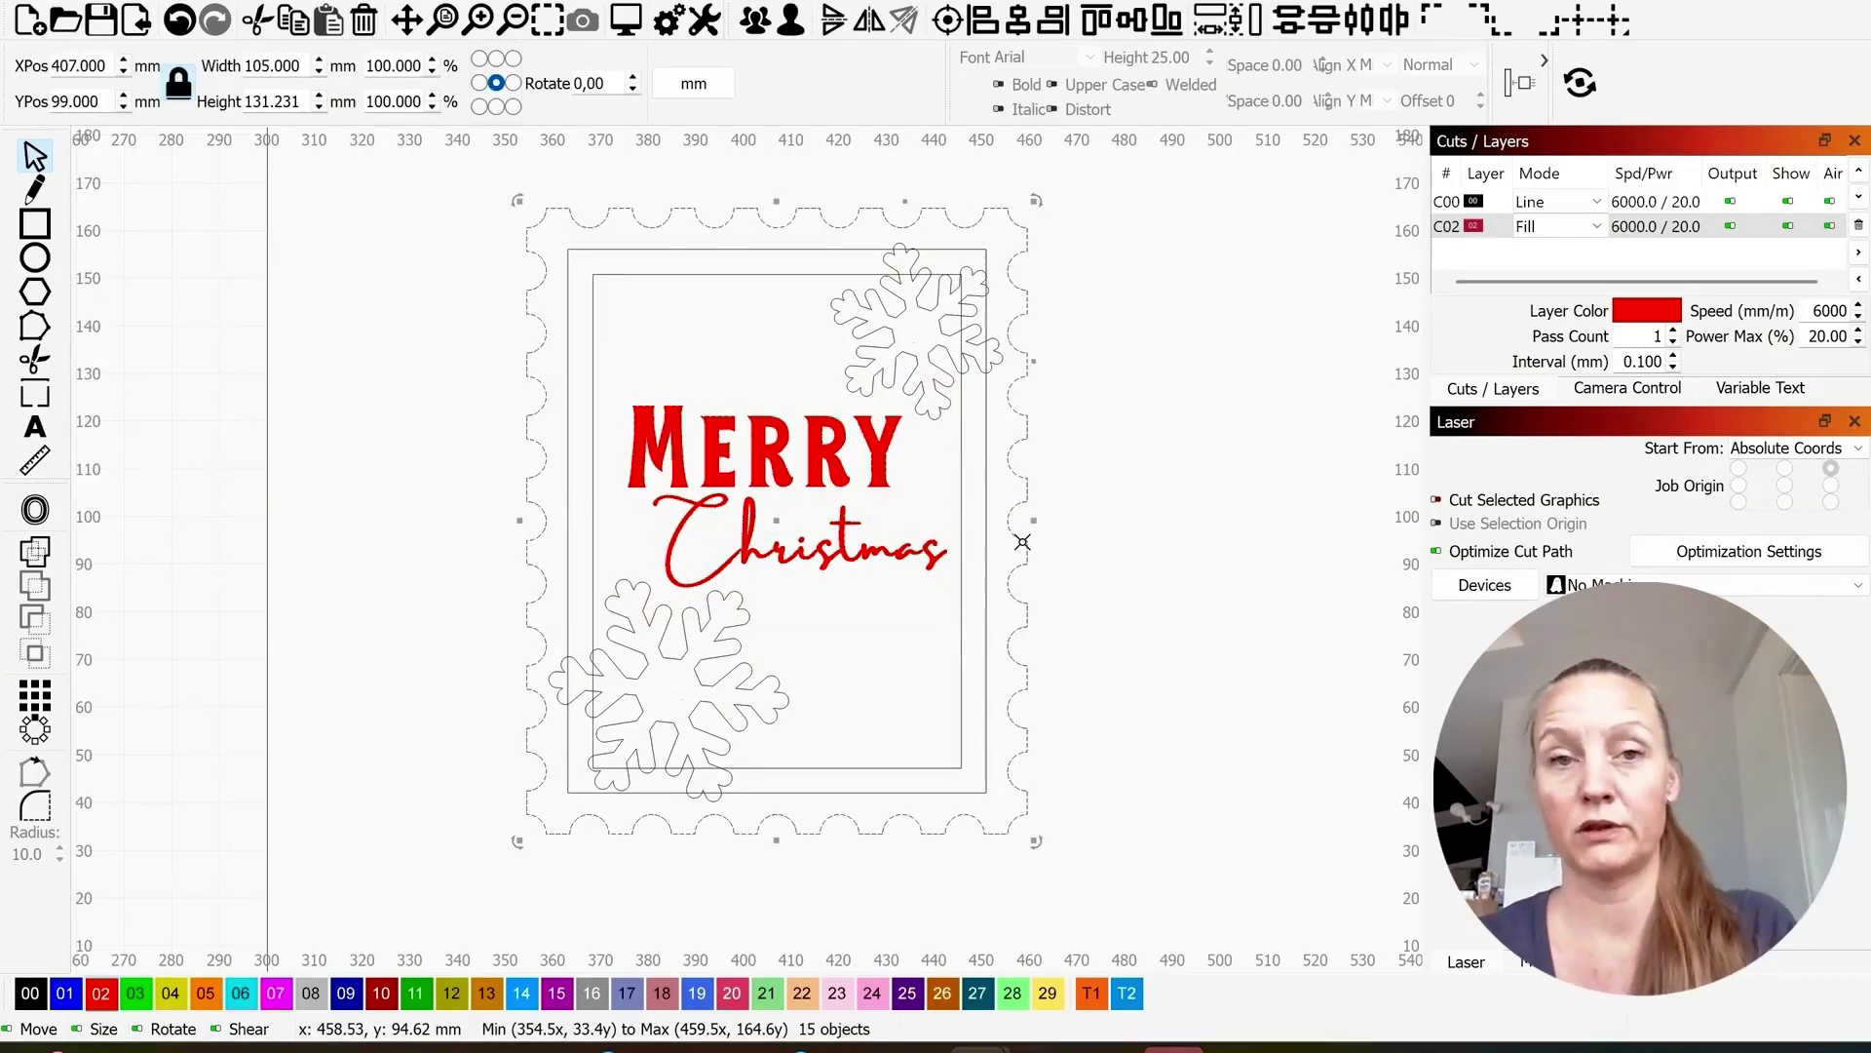
pyautogui.hotkey('ctrl', 'g')
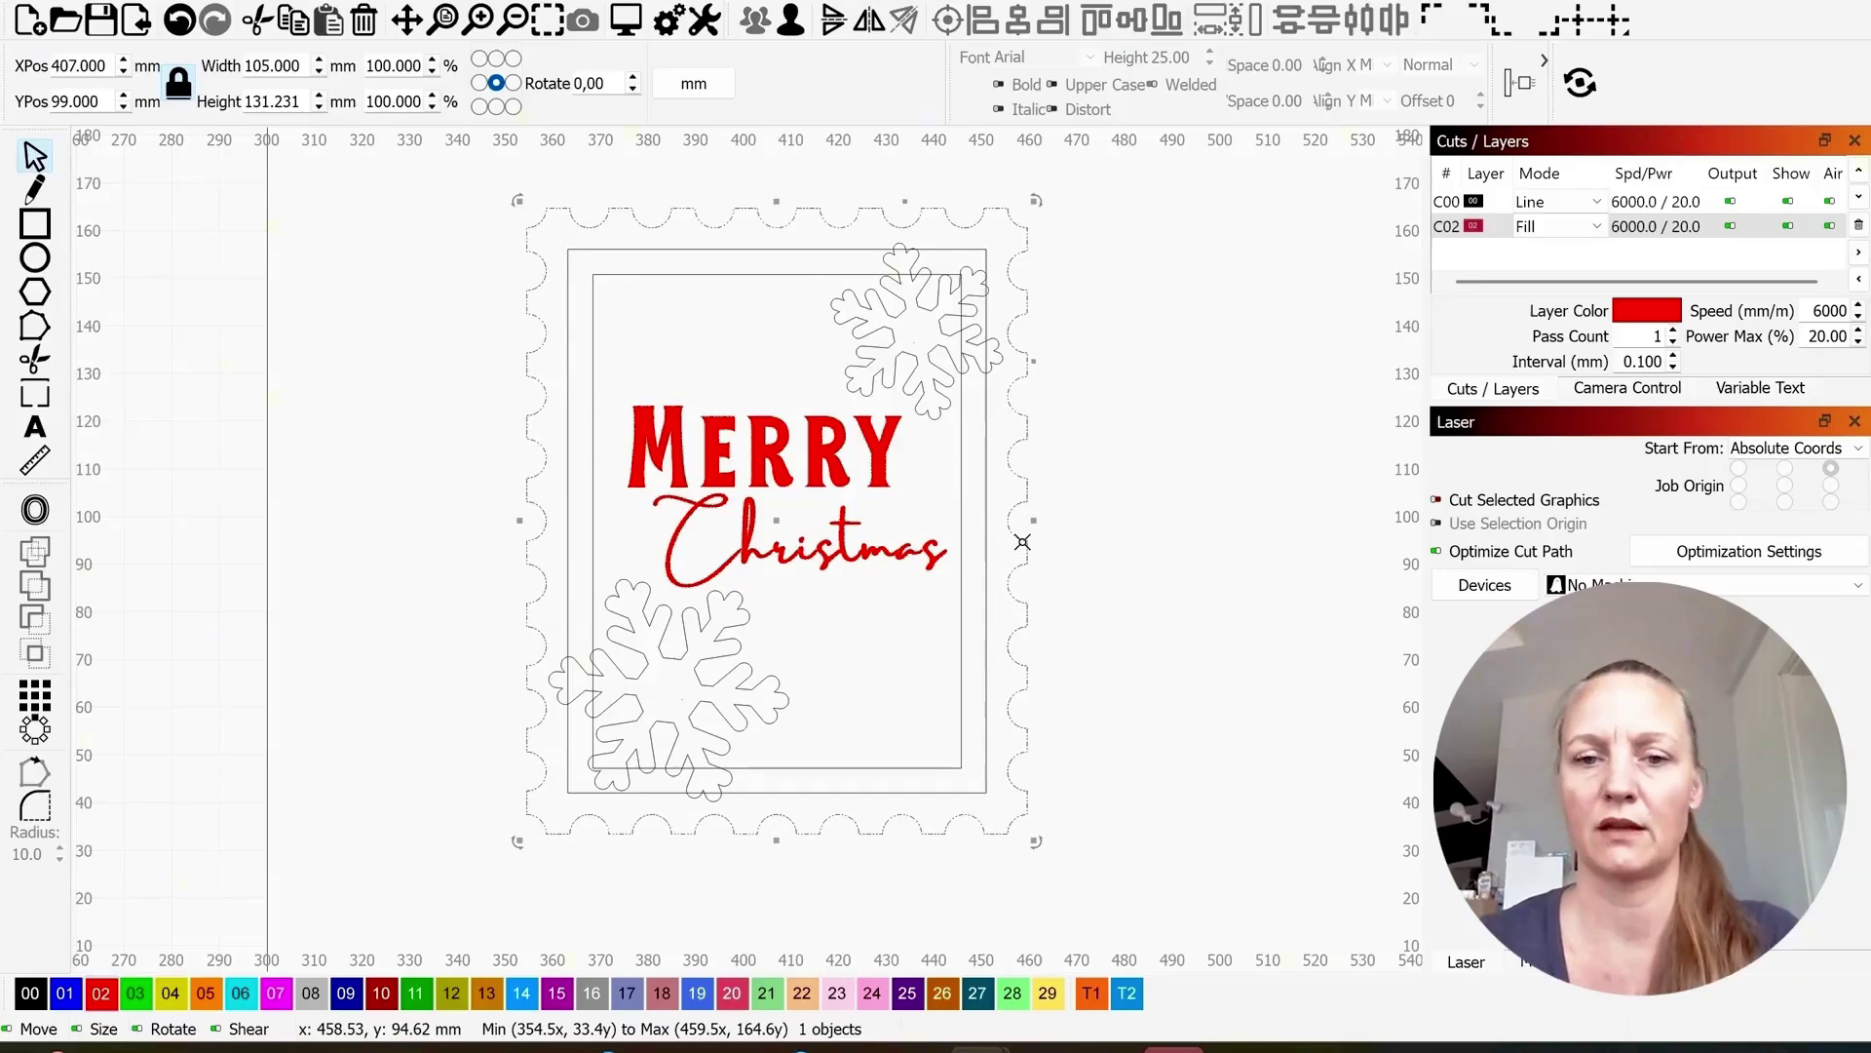
pyautogui.scroll(-3, 775, 526)
pyautogui.moveTo(775, 526); pyautogui.dragTo(1089, 527)
pyautogui.click(998, 618)
pyautogui.scroll(2, 998, 618)
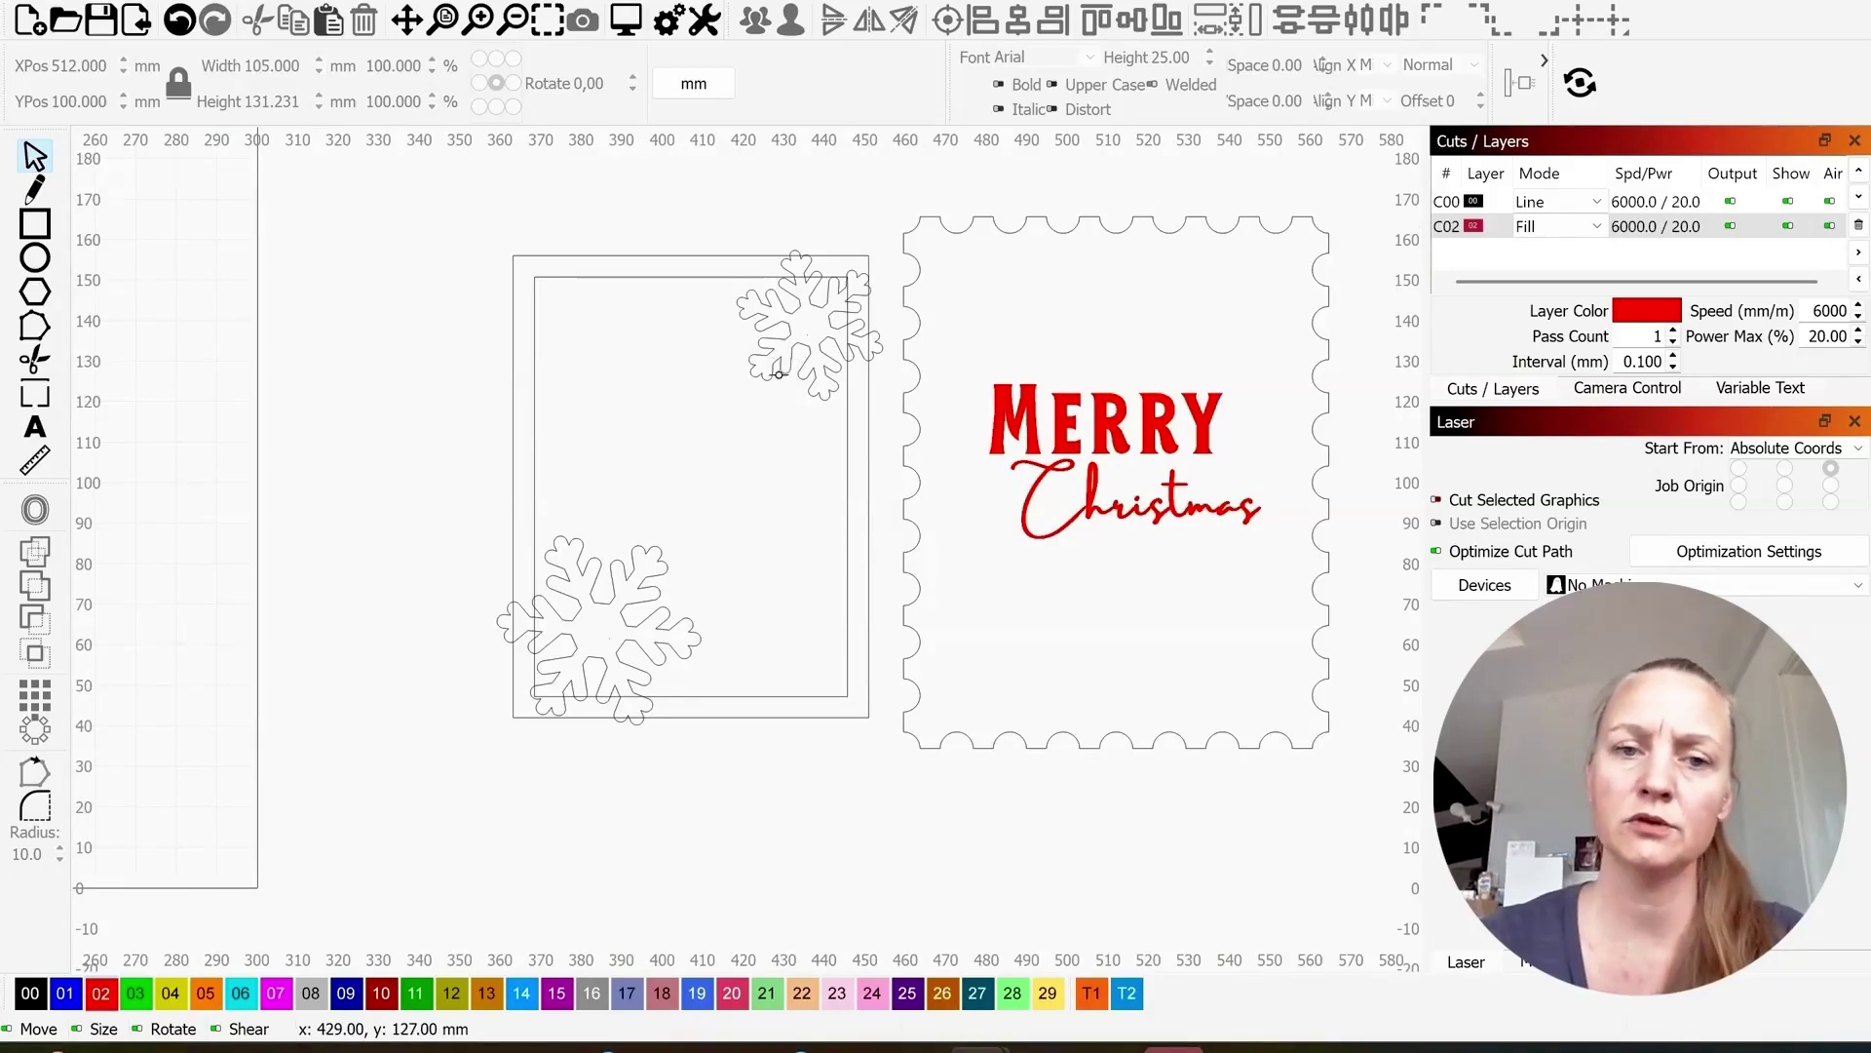
# Step: Duplicate the two snowflakes and move the upper copy into the frame
pyautogui.click(781, 374)
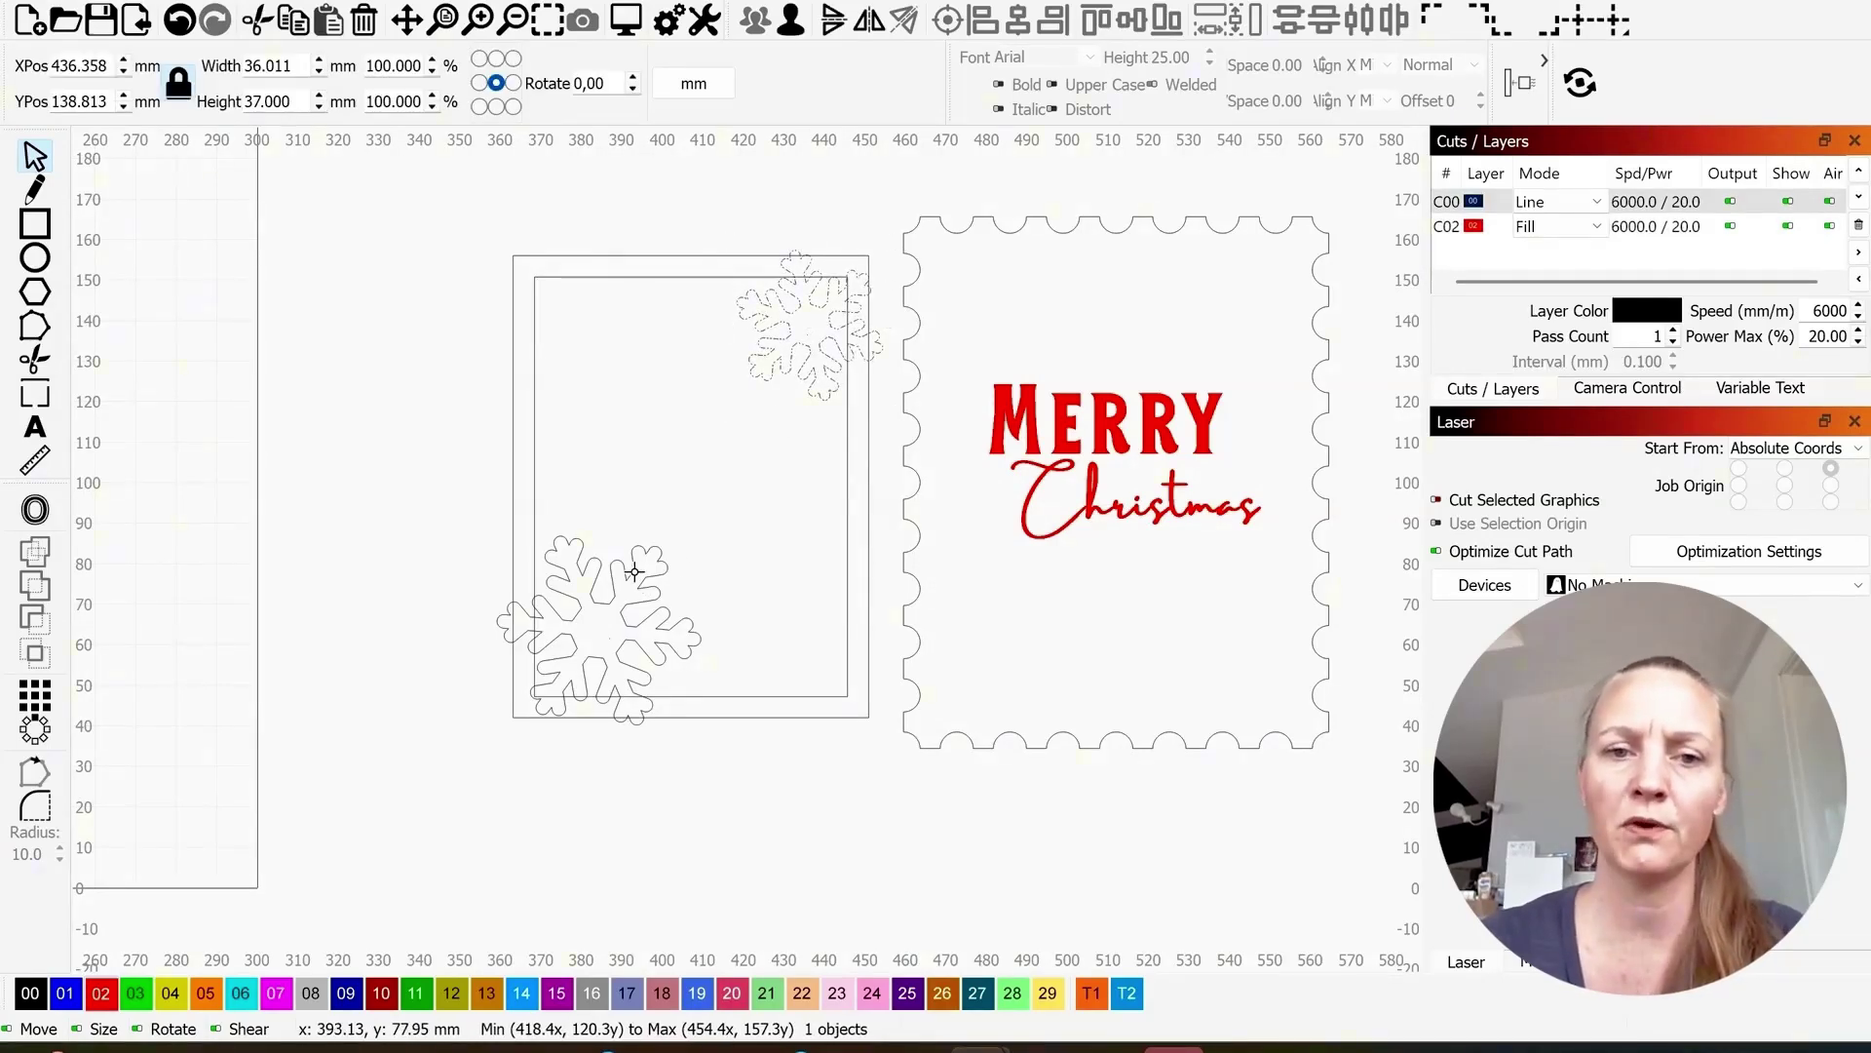
pyautogui.rightClick(687, 509)
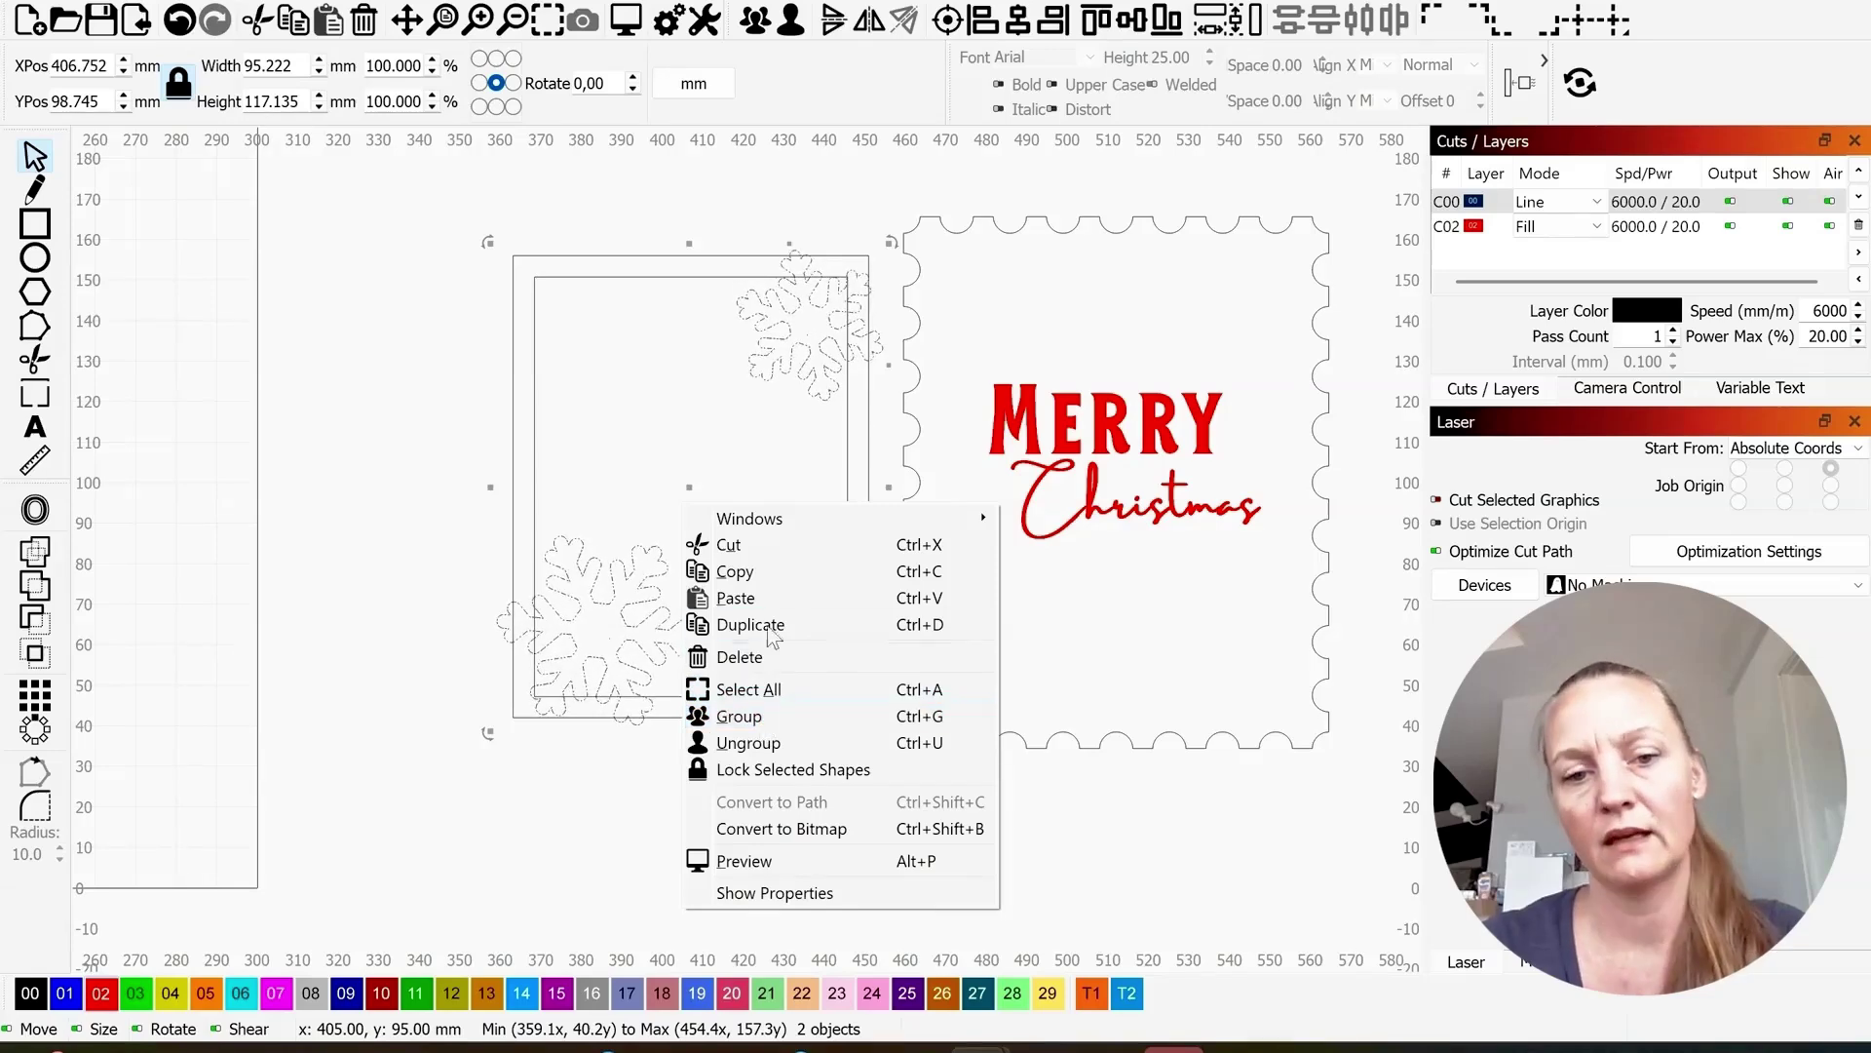
pyautogui.click(773, 629)
pyautogui.moveTo(712, 478); pyautogui.dragTo(363, 448)
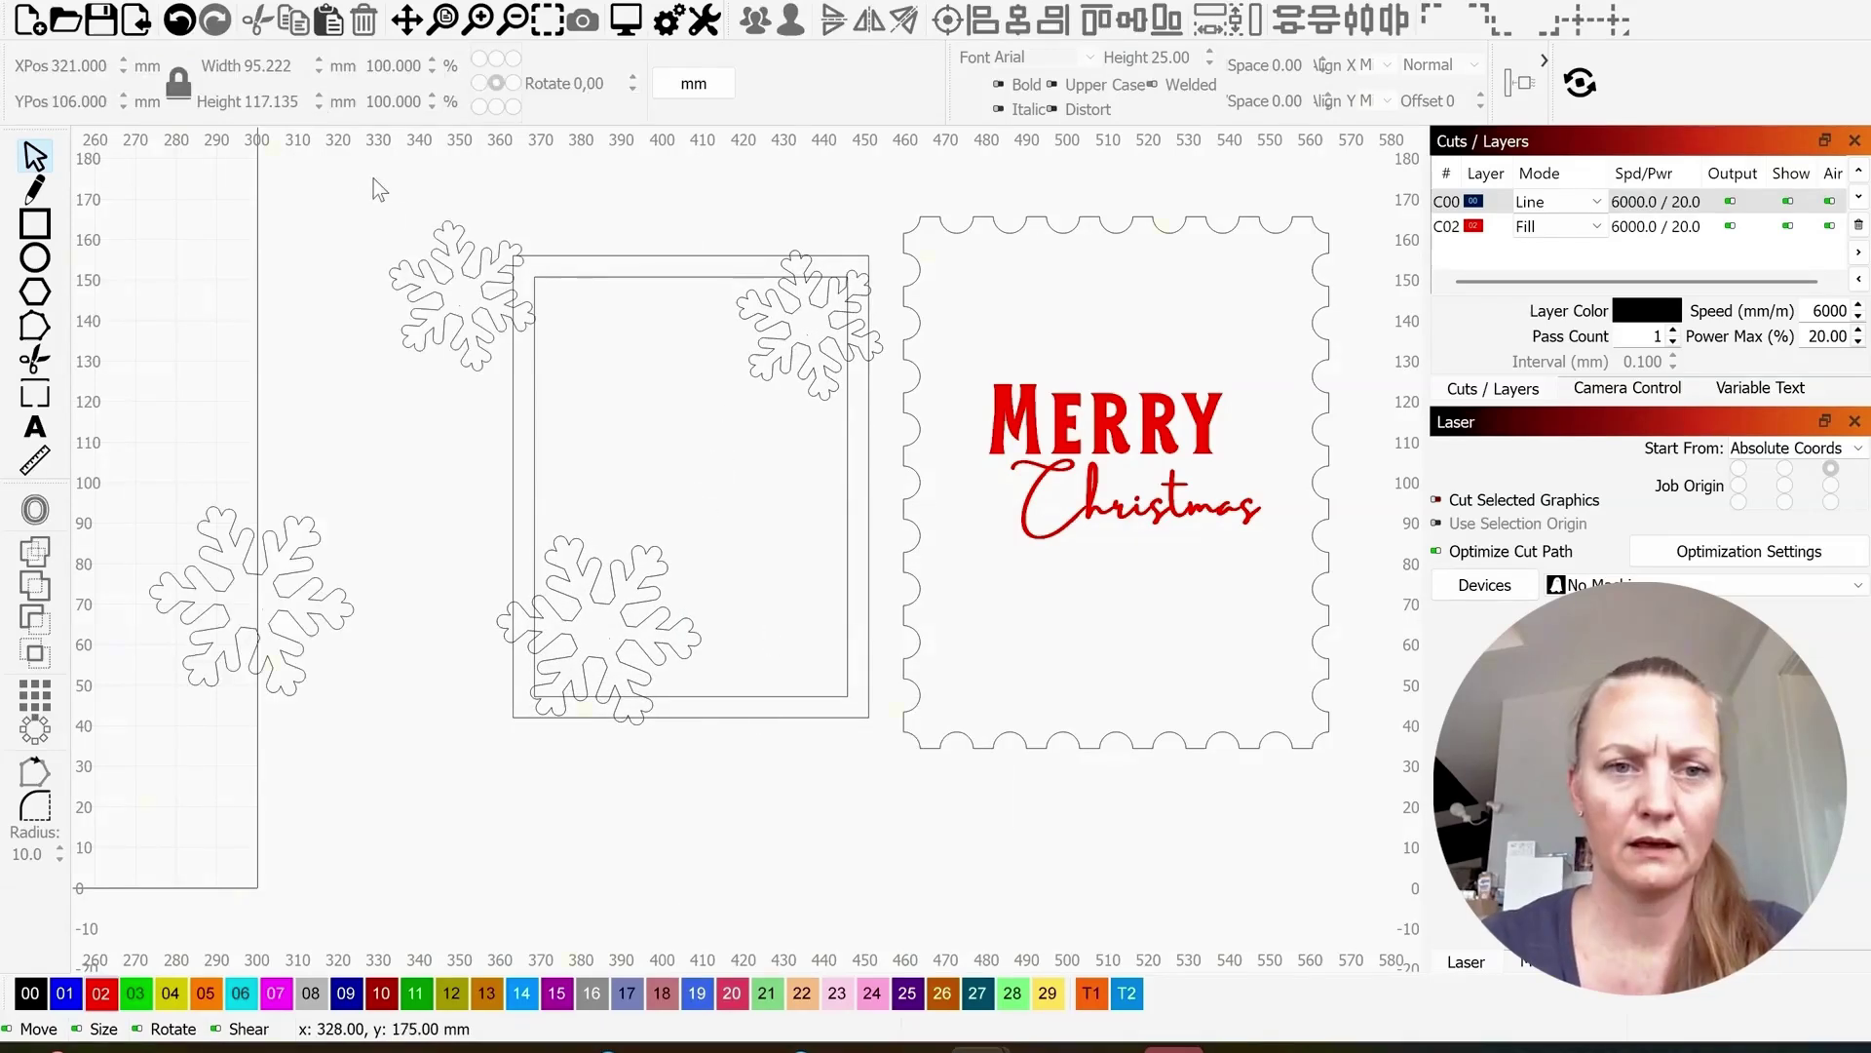
pyautogui.moveTo(375, 180); pyautogui.dragTo(573, 392)
pyautogui.moveTo(487, 331); pyautogui.dragTo(655, 457)
pyautogui.moveTo(120, 459); pyautogui.dragTo(395, 679)
# Step: Place the other copy in the frame's lower right, undoing a stray snowflake move
pyautogui.click(297, 621)
pyautogui.moveTo(256, 599); pyautogui.dragTo(759, 542)
pyautogui.click(638, 421)
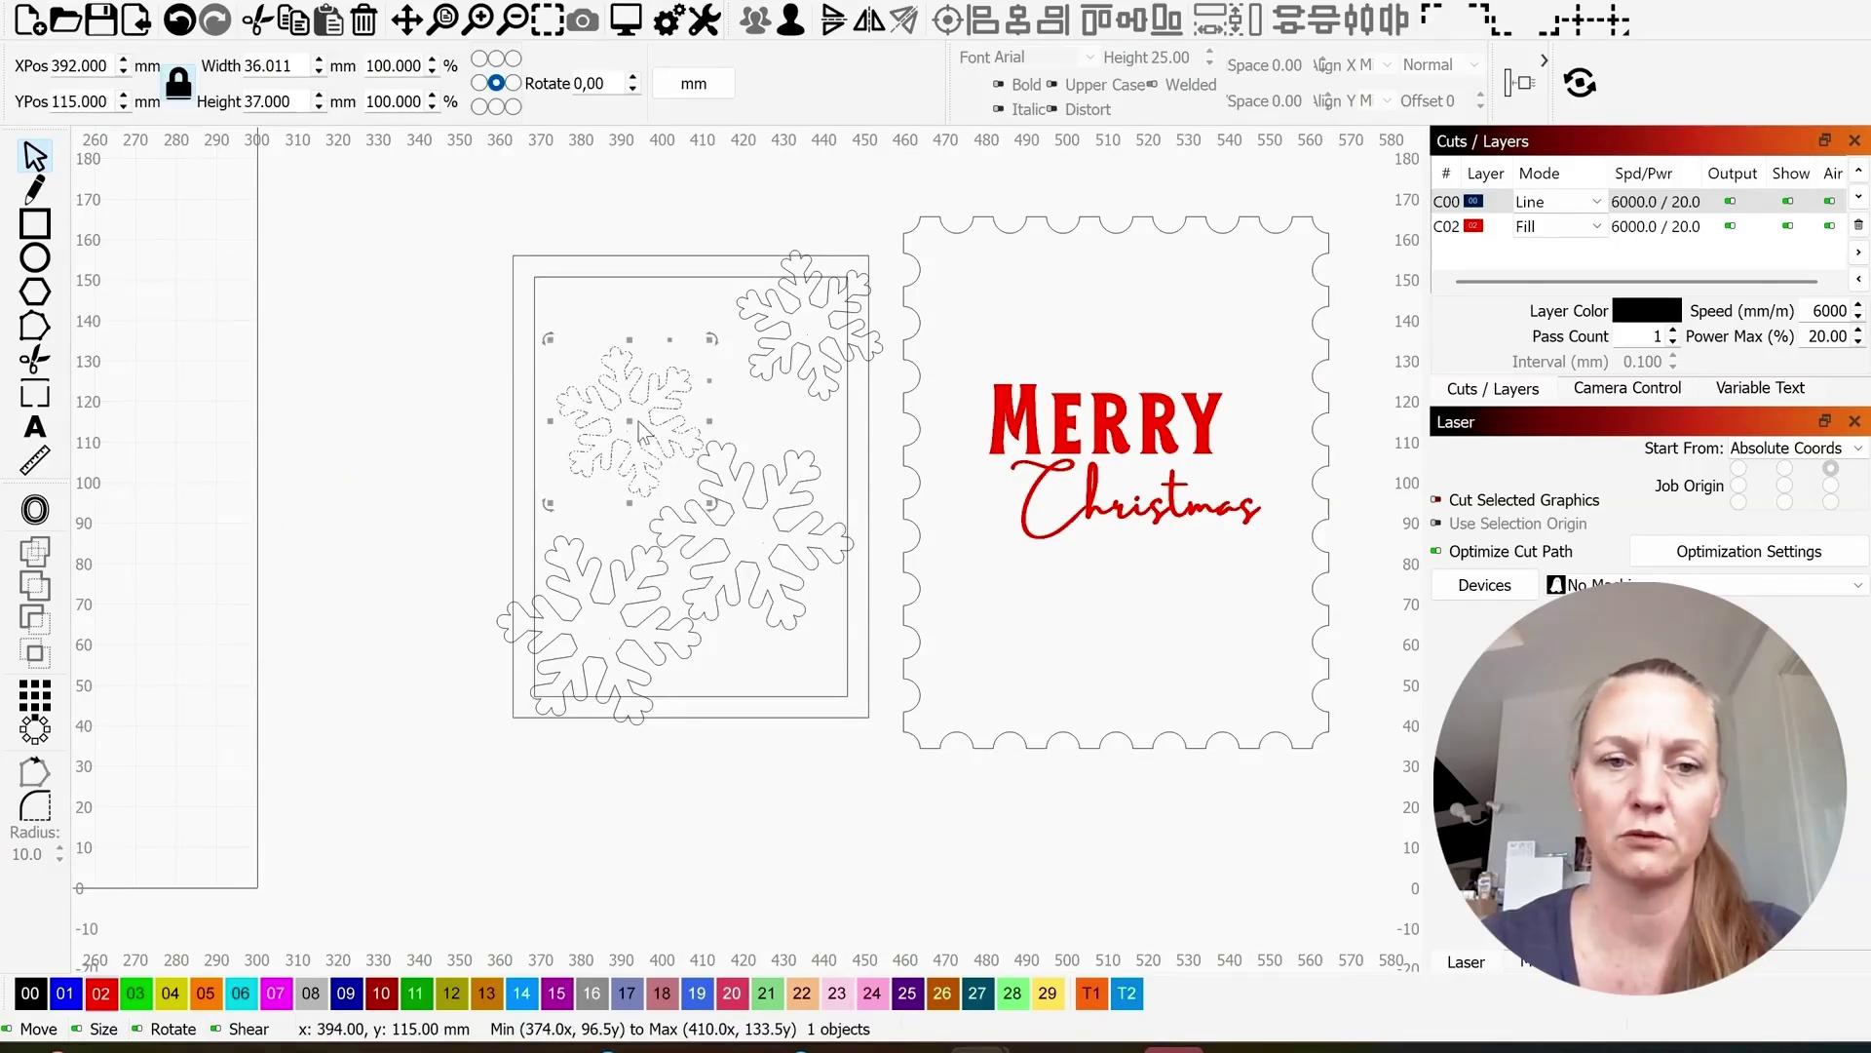
pyautogui.click(625, 425)
pyautogui.click(617, 440)
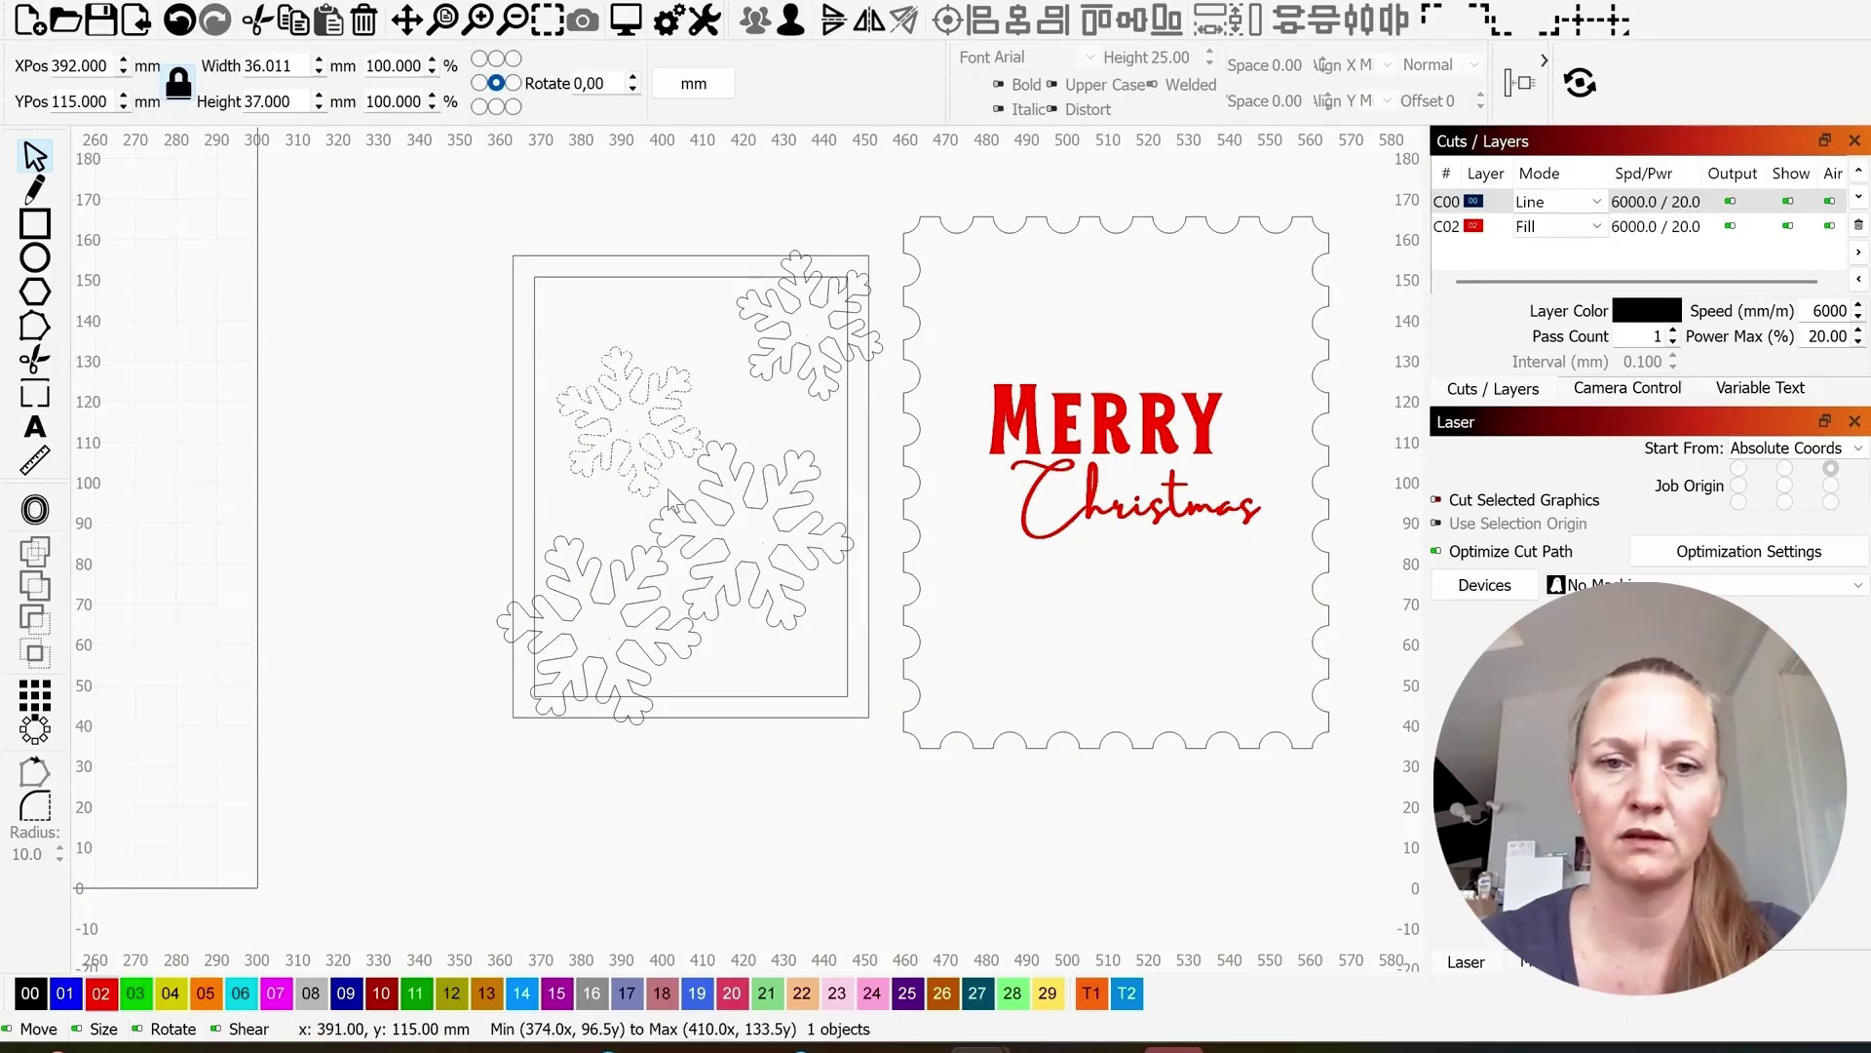
pyautogui.moveTo(620, 440); pyautogui.dragTo(726, 466)
pyautogui.click(738, 471)
pyautogui.hotkey('ctrl', 'z')
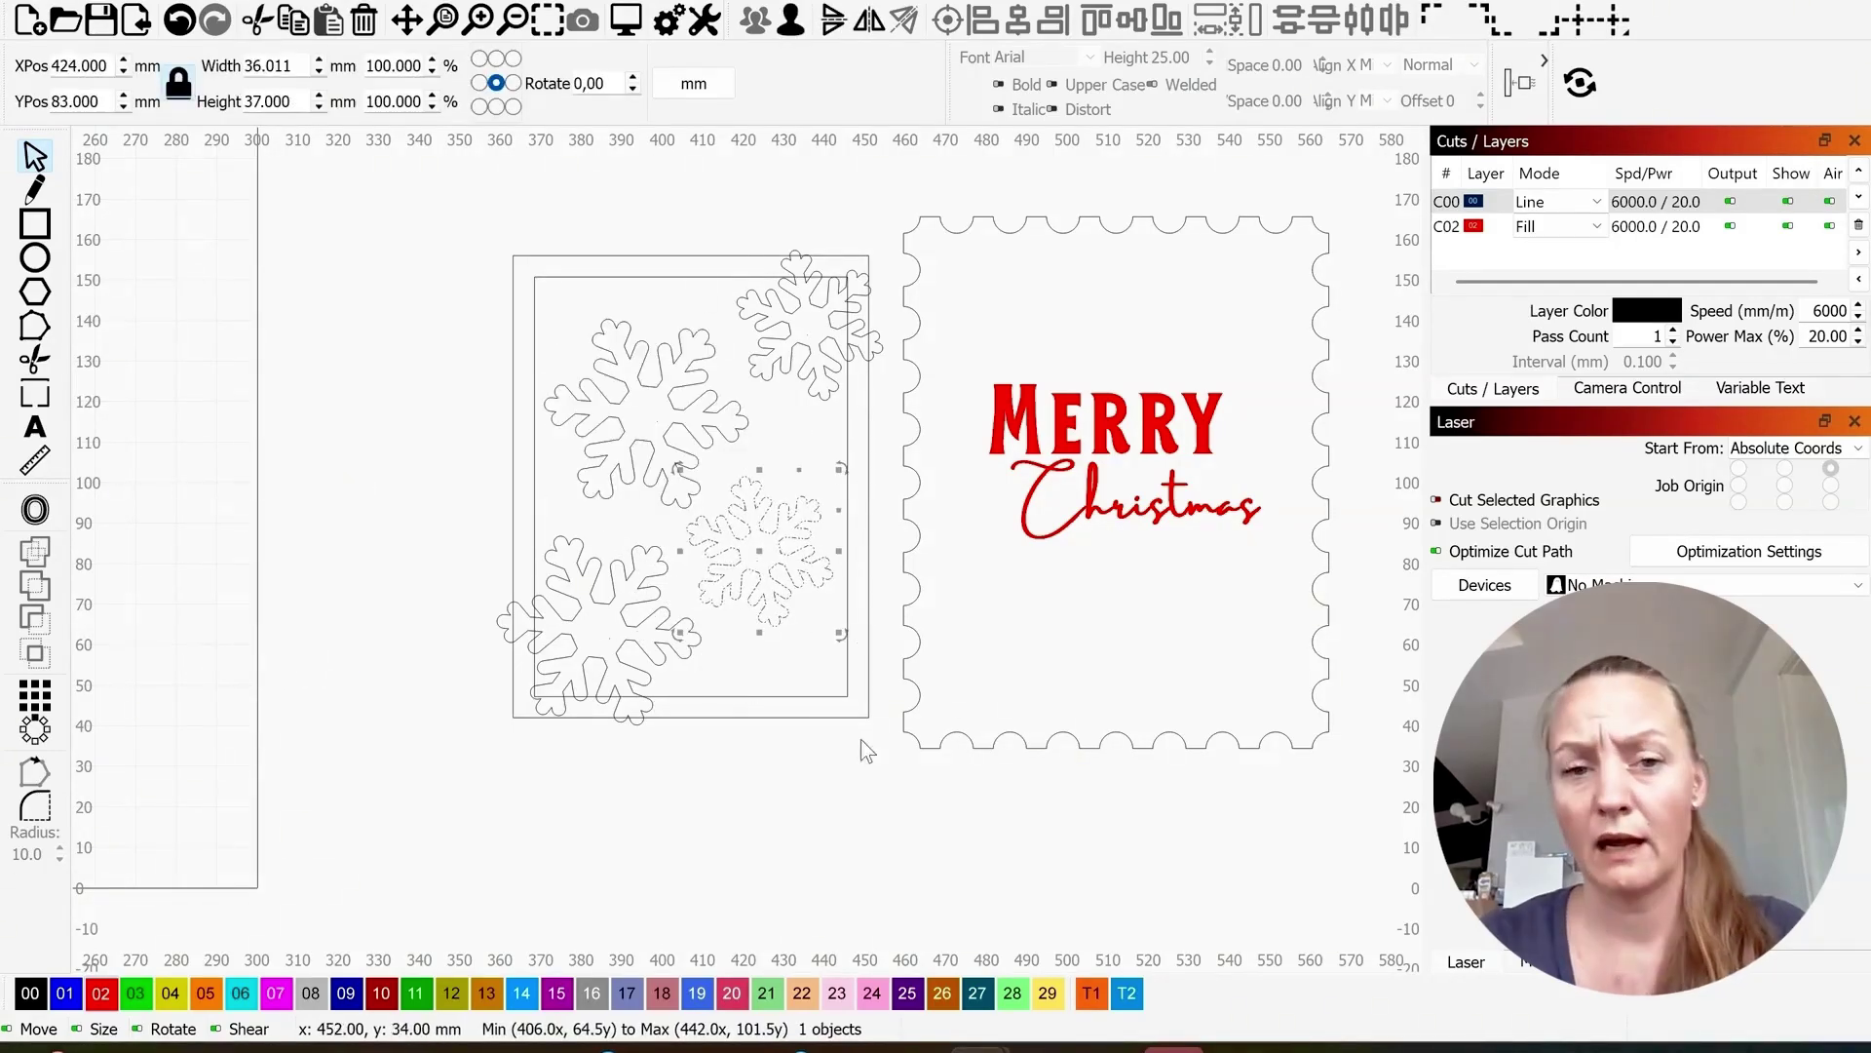
pyautogui.click(806, 667)
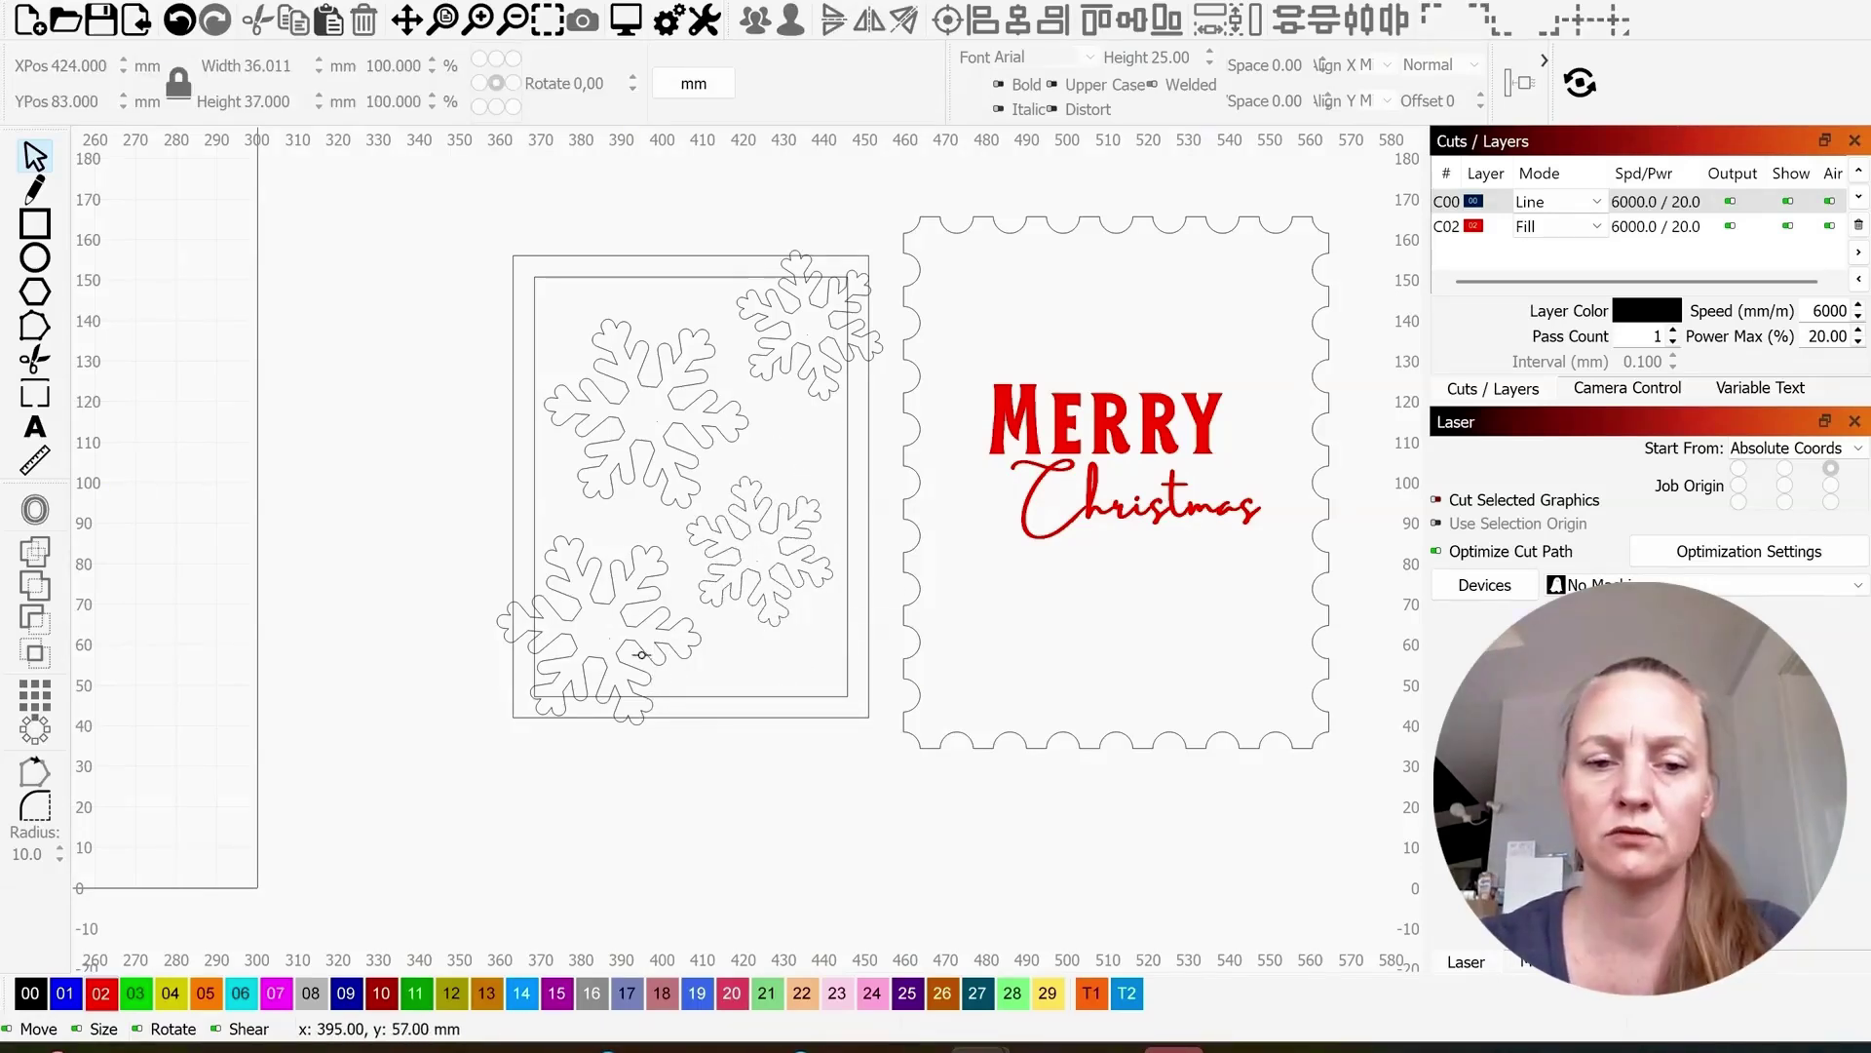
pyautogui.click(679, 696)
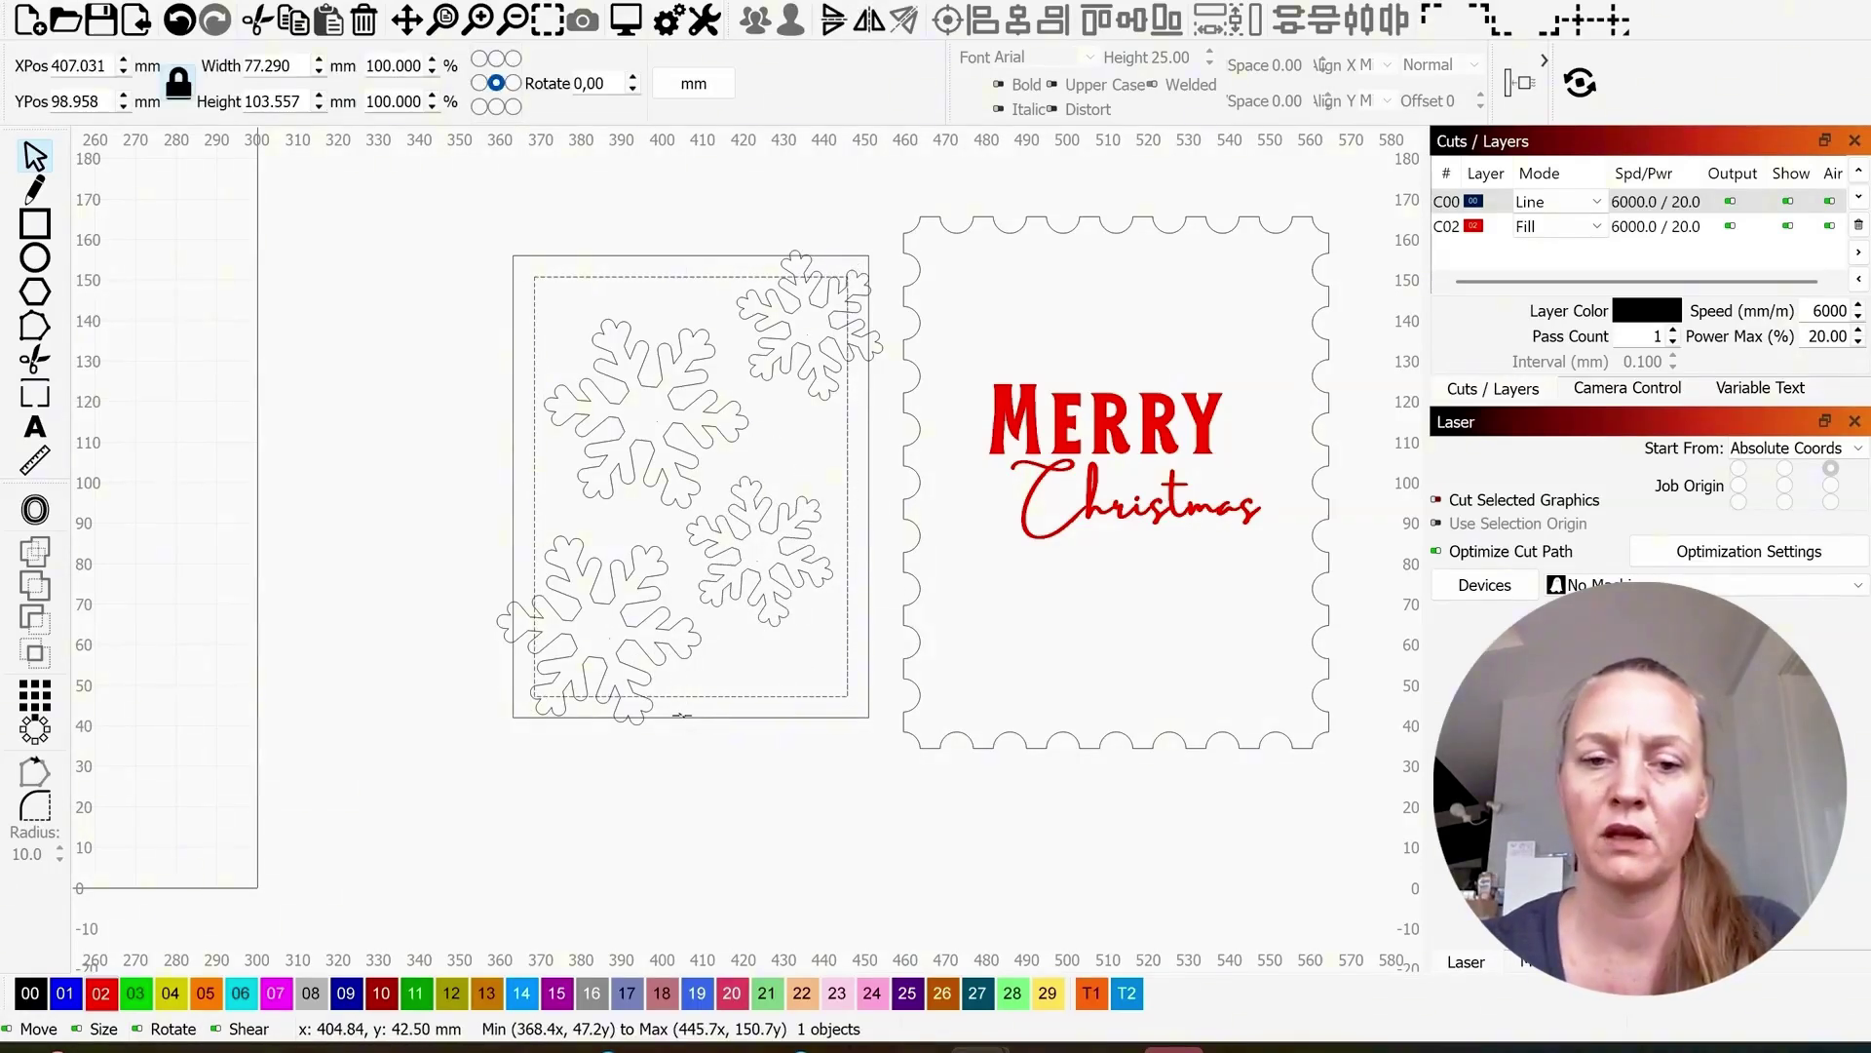
# Step: Group the frame's inner and outer rectangles into one object
pyautogui.keyDown('shift'); pyautogui.click(769, 718); pyautogui.keyUp('shift')
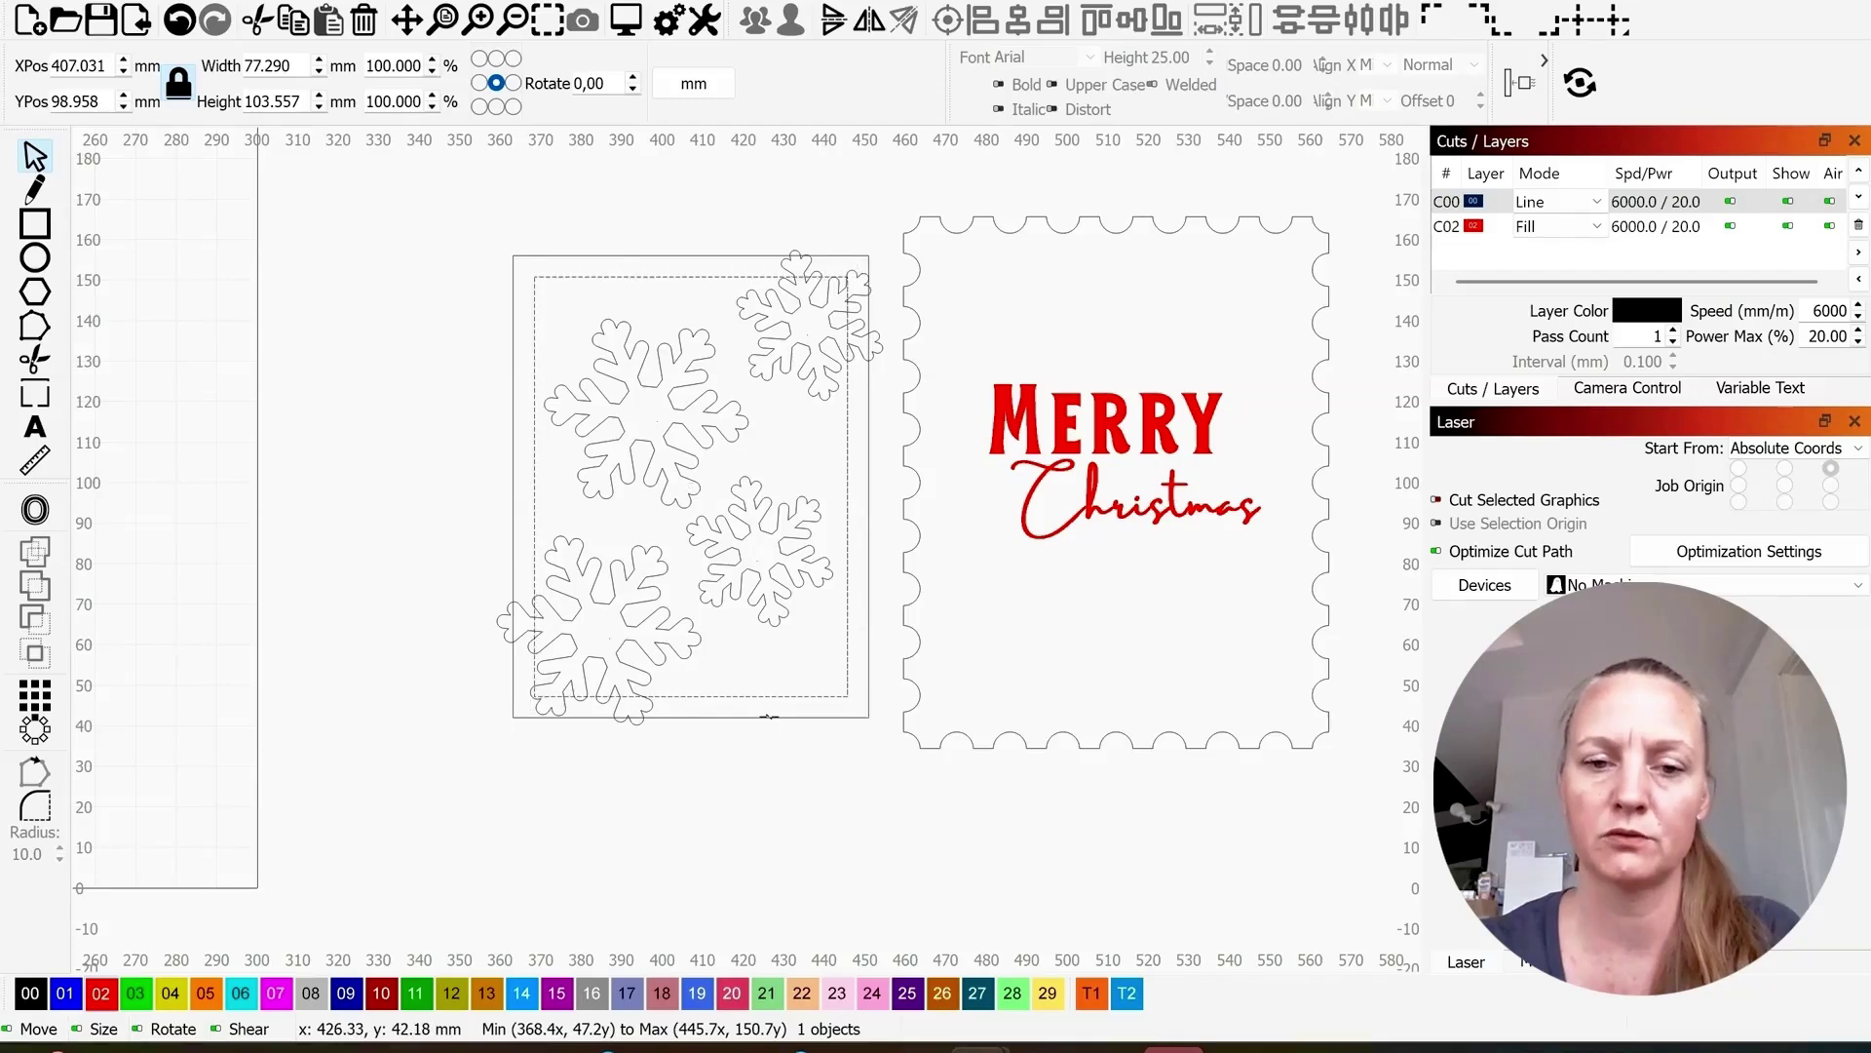
pyautogui.rightClick(759, 685)
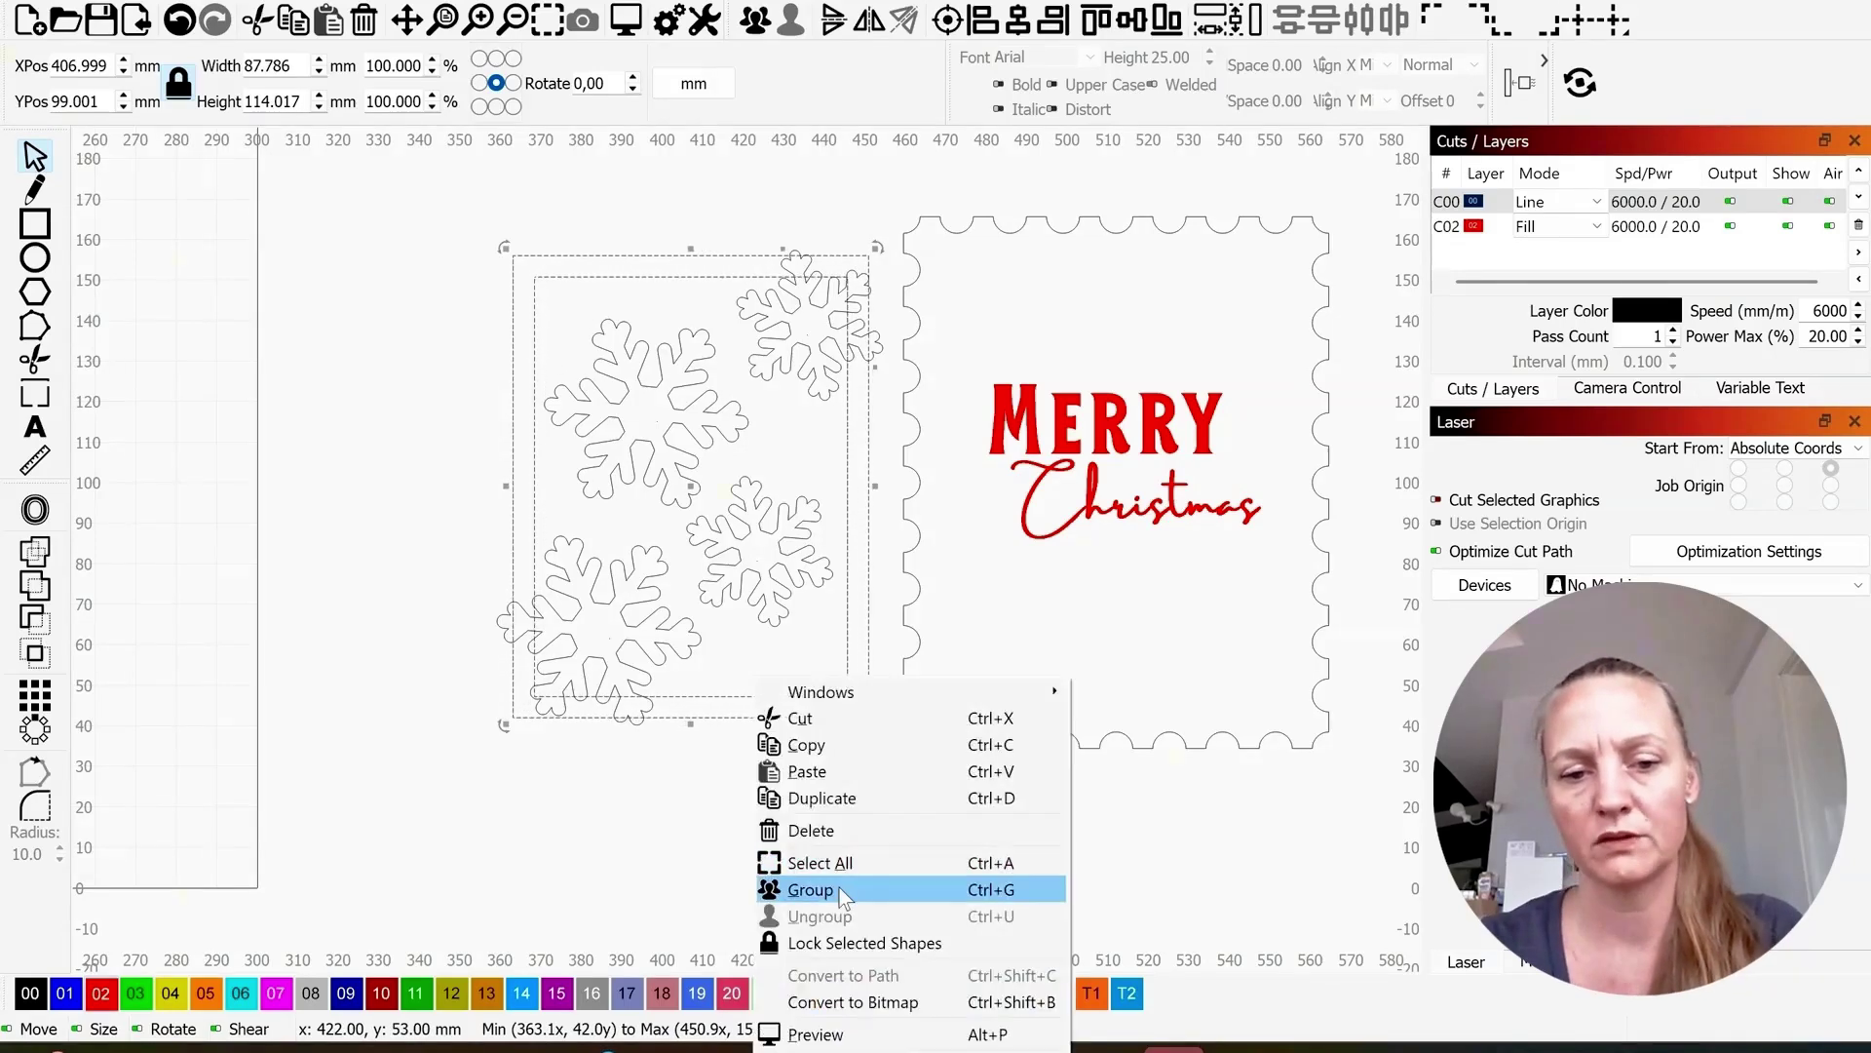
pyautogui.click(809, 889)
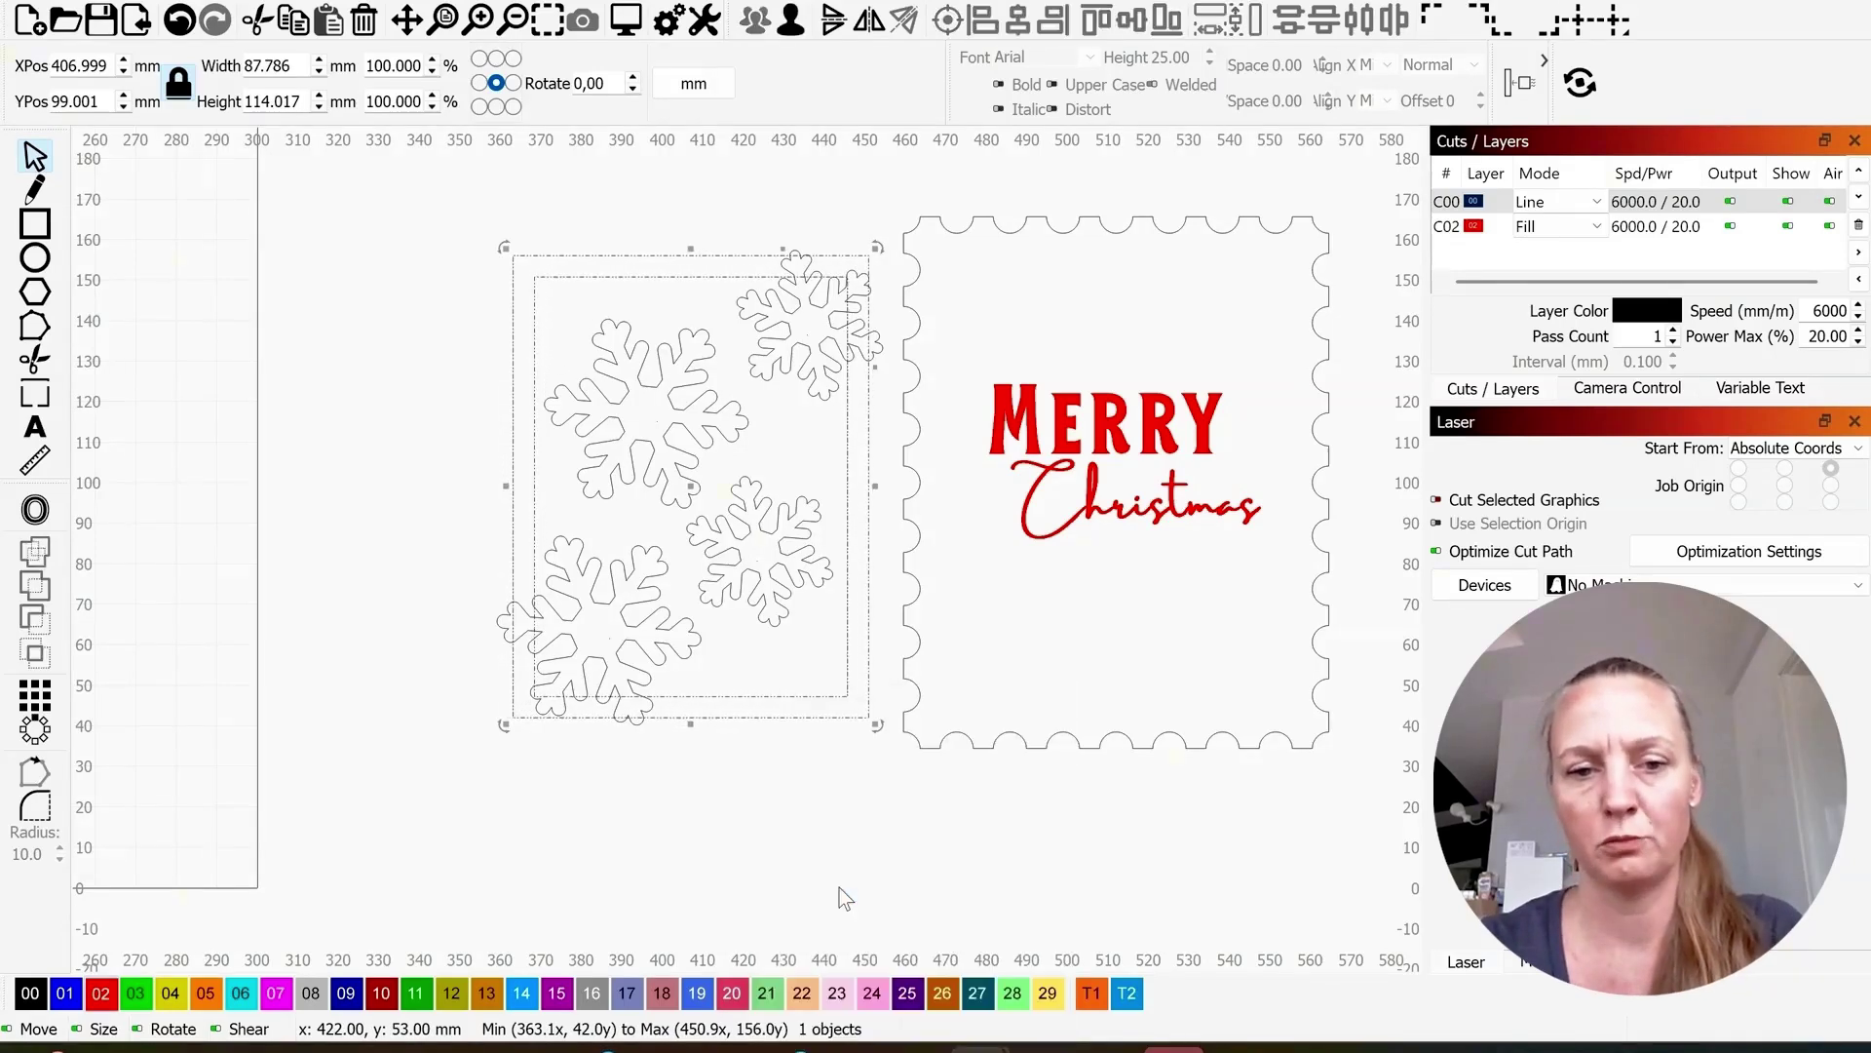
# Step: Try welding the edge-overlapping snowflakes to the frame, then ungroup and undo the weld
pyautogui.keyDown('shift'); pyautogui.click(828, 397); pyautogui.keyUp('shift')
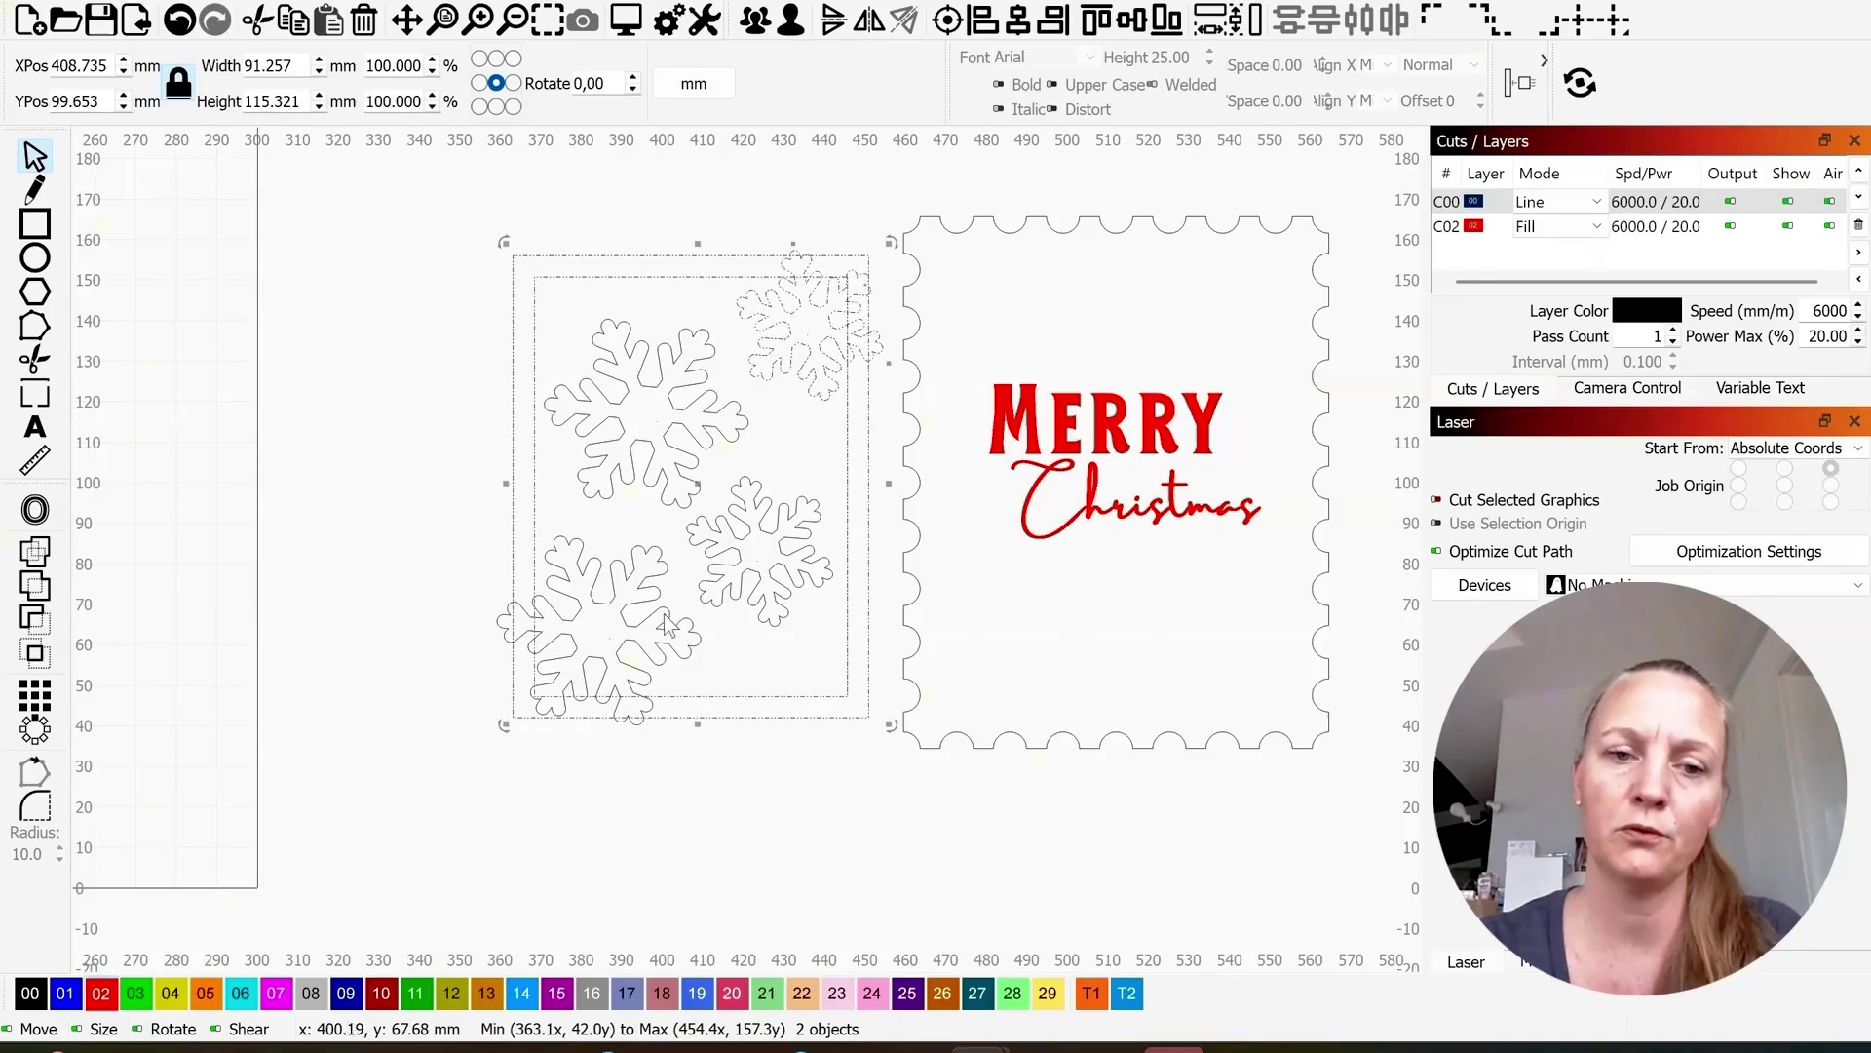
pyautogui.keyDown('shift'); pyautogui.click(666, 615); pyautogui.keyUp('shift')
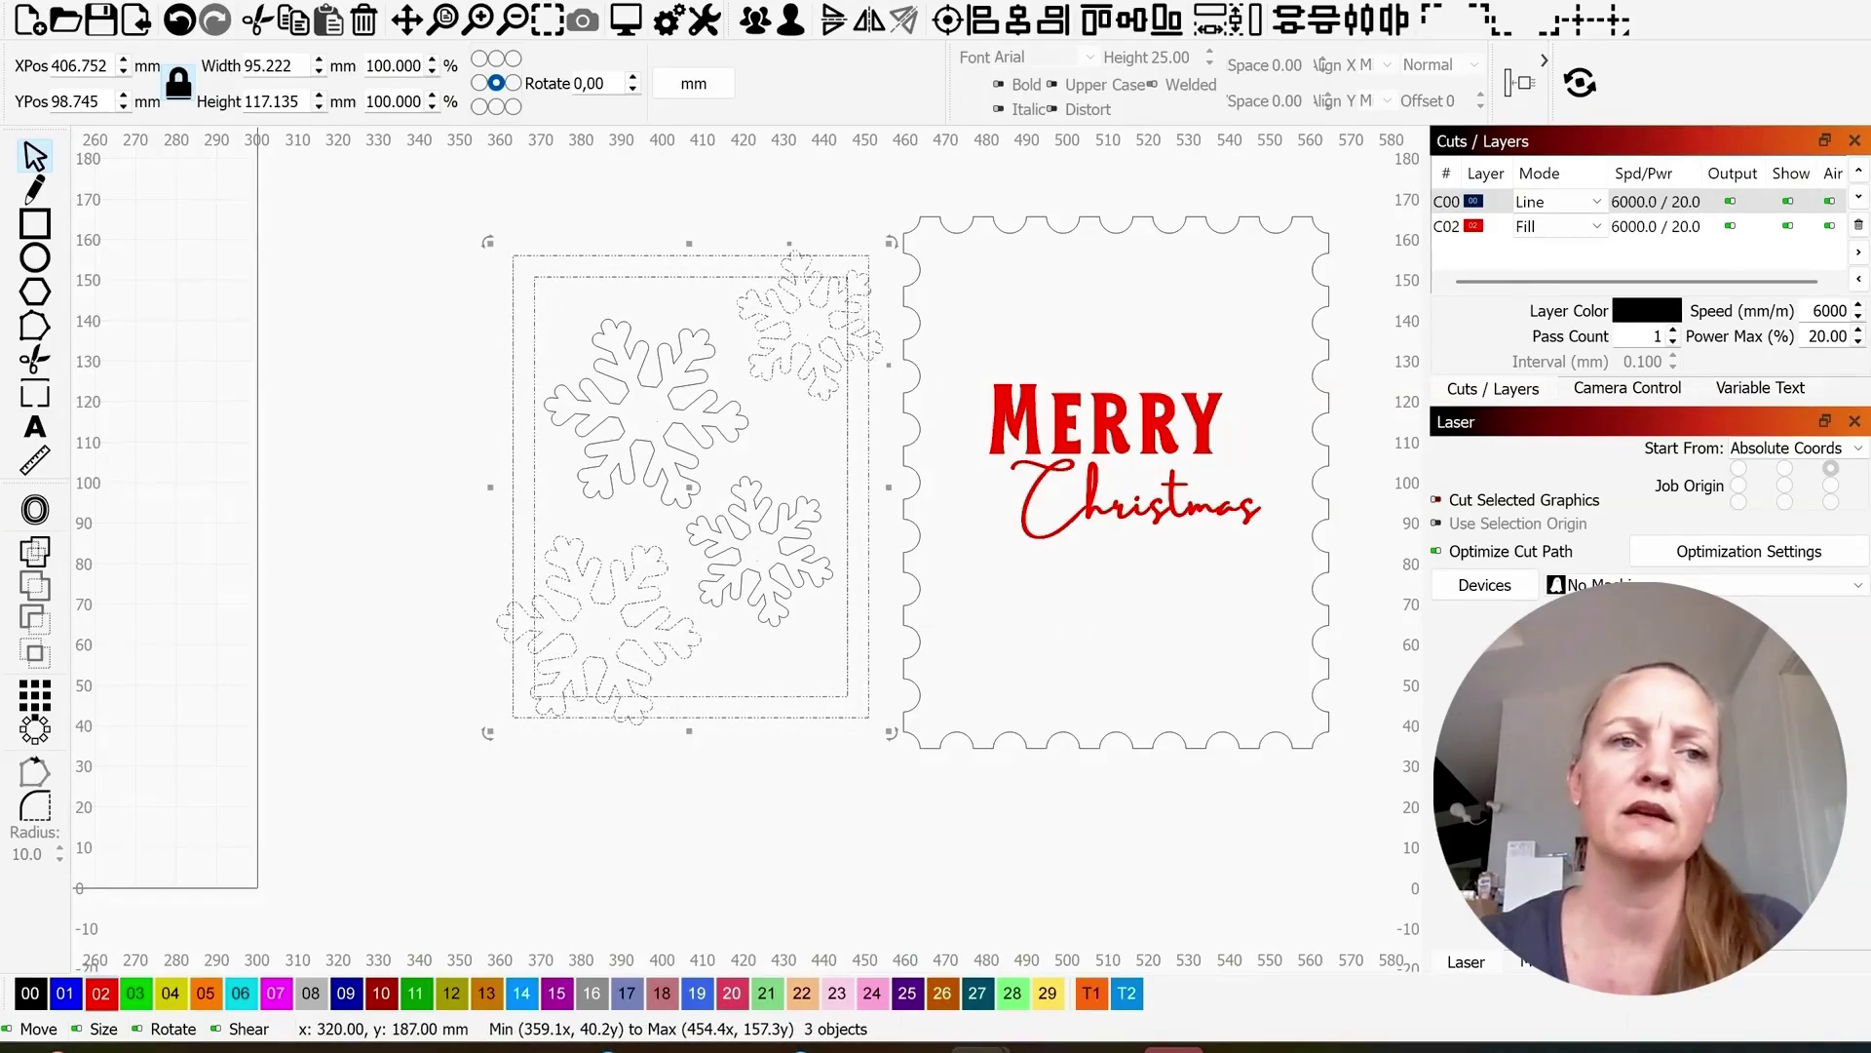
pyautogui.click(101, 4)
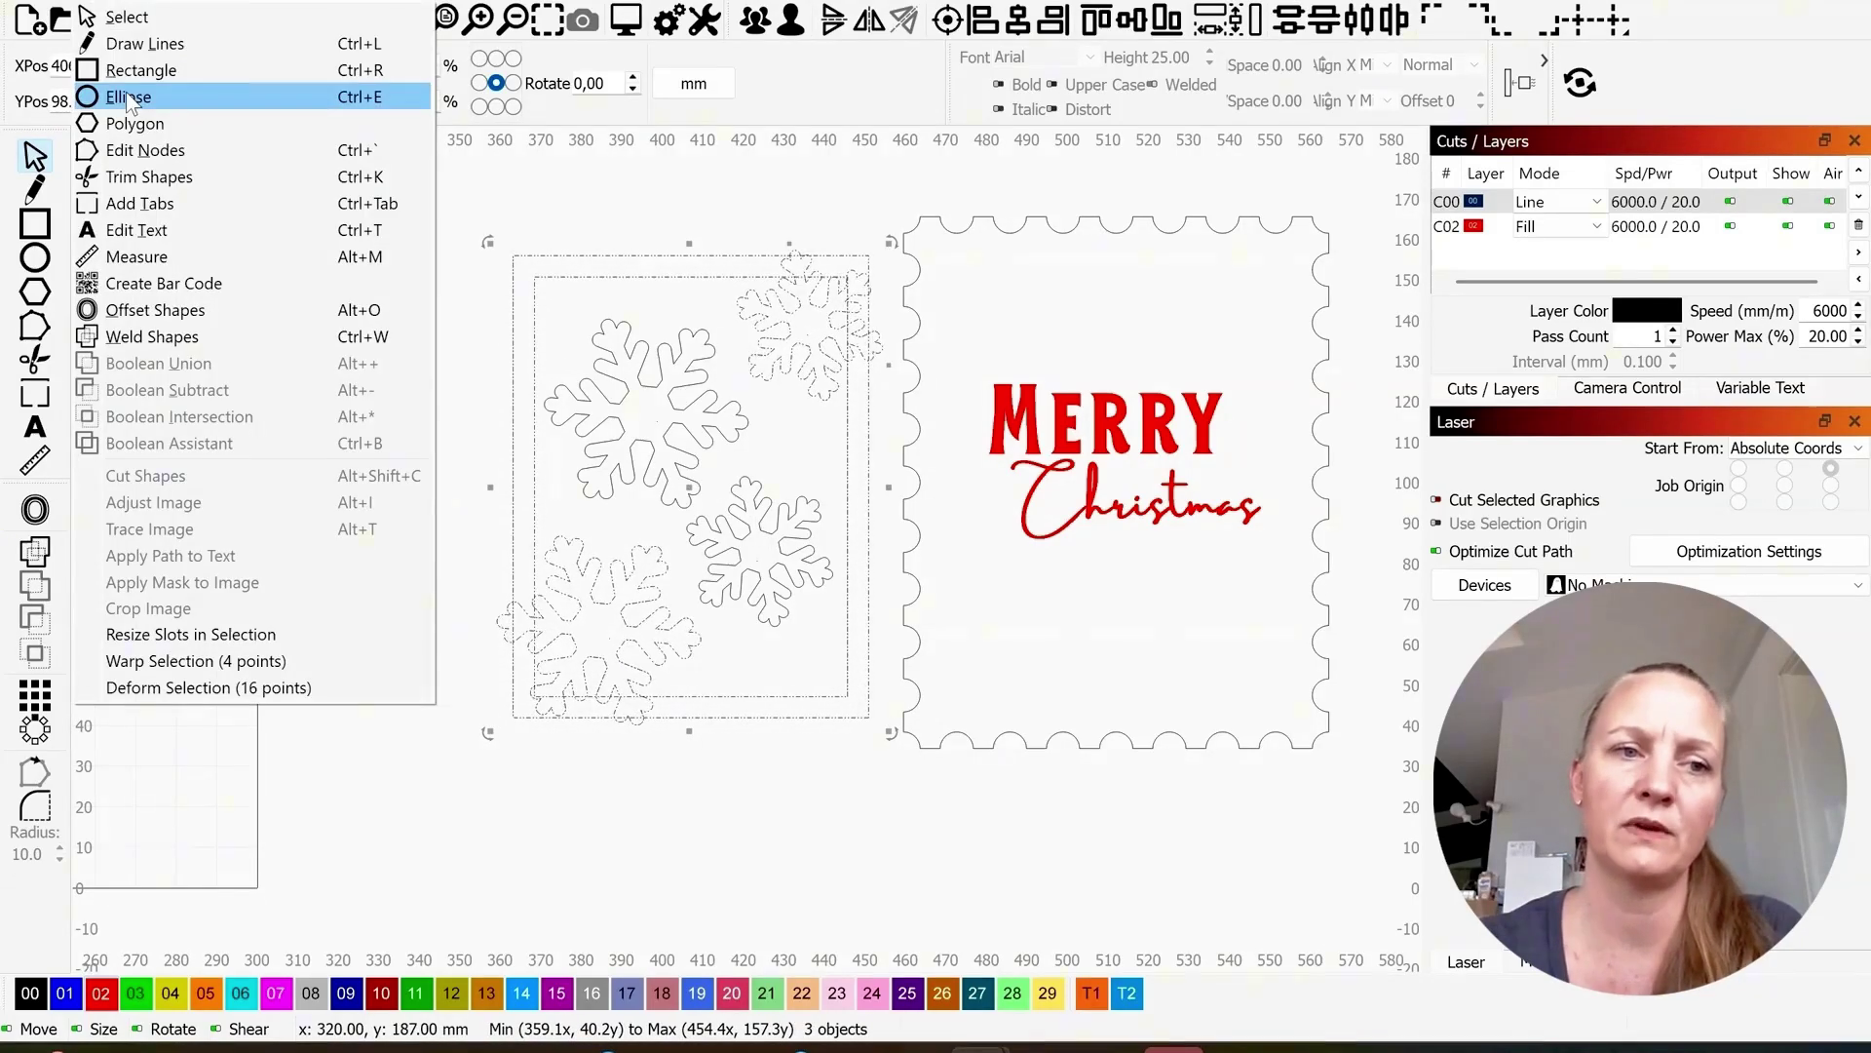
pyautogui.click(152, 337)
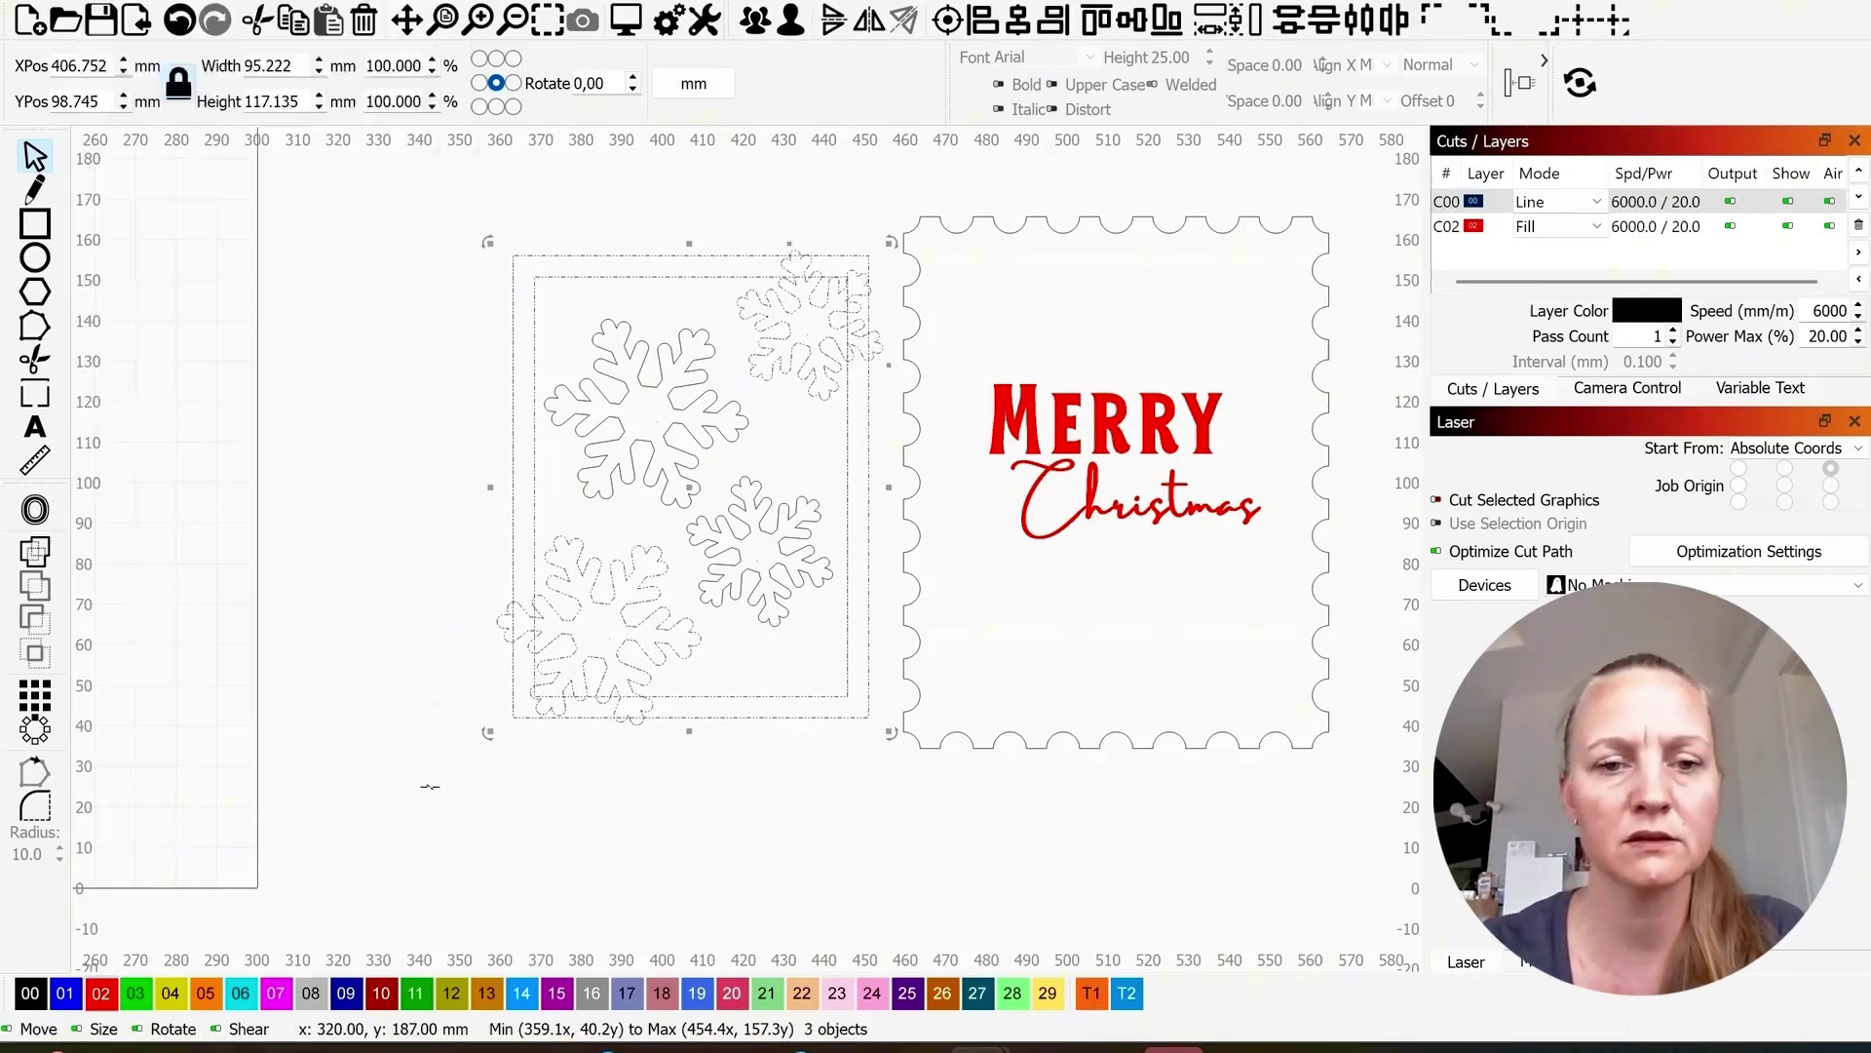
pyautogui.click(770, 373)
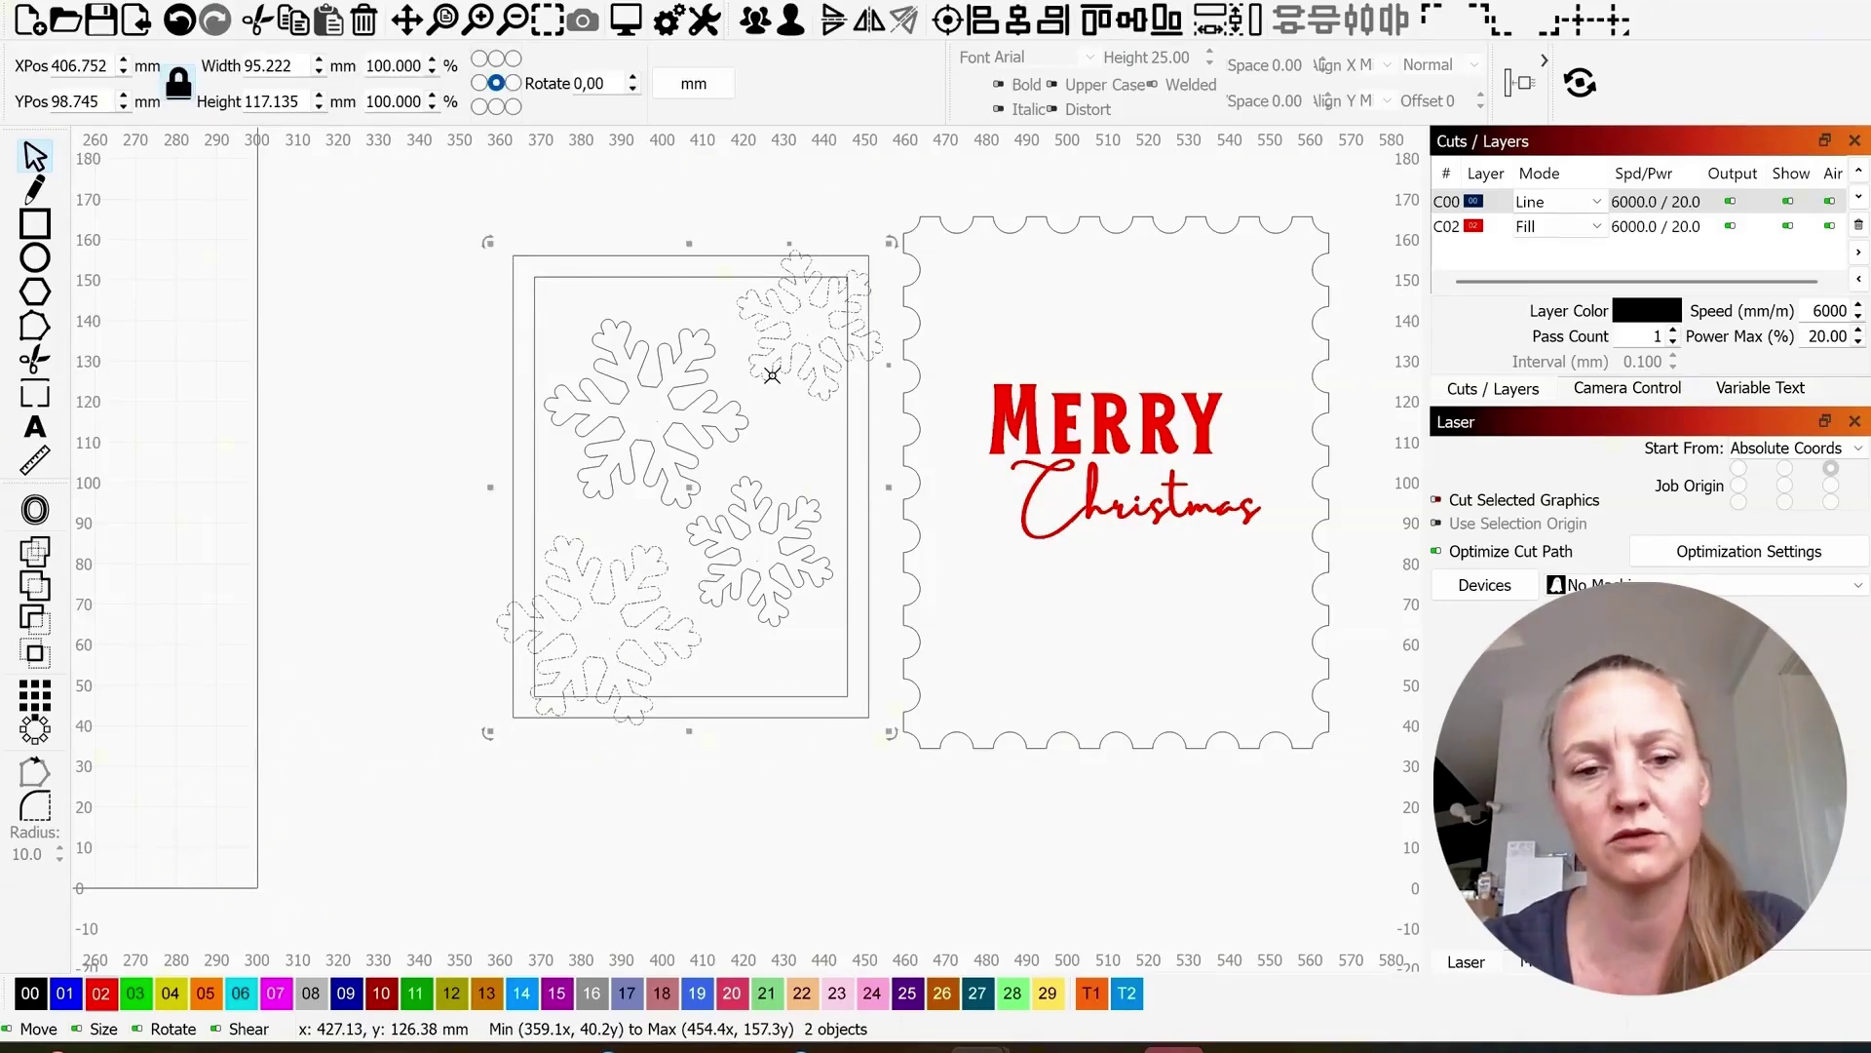
pyautogui.rightClick(772, 374)
pyautogui.click(819, 614)
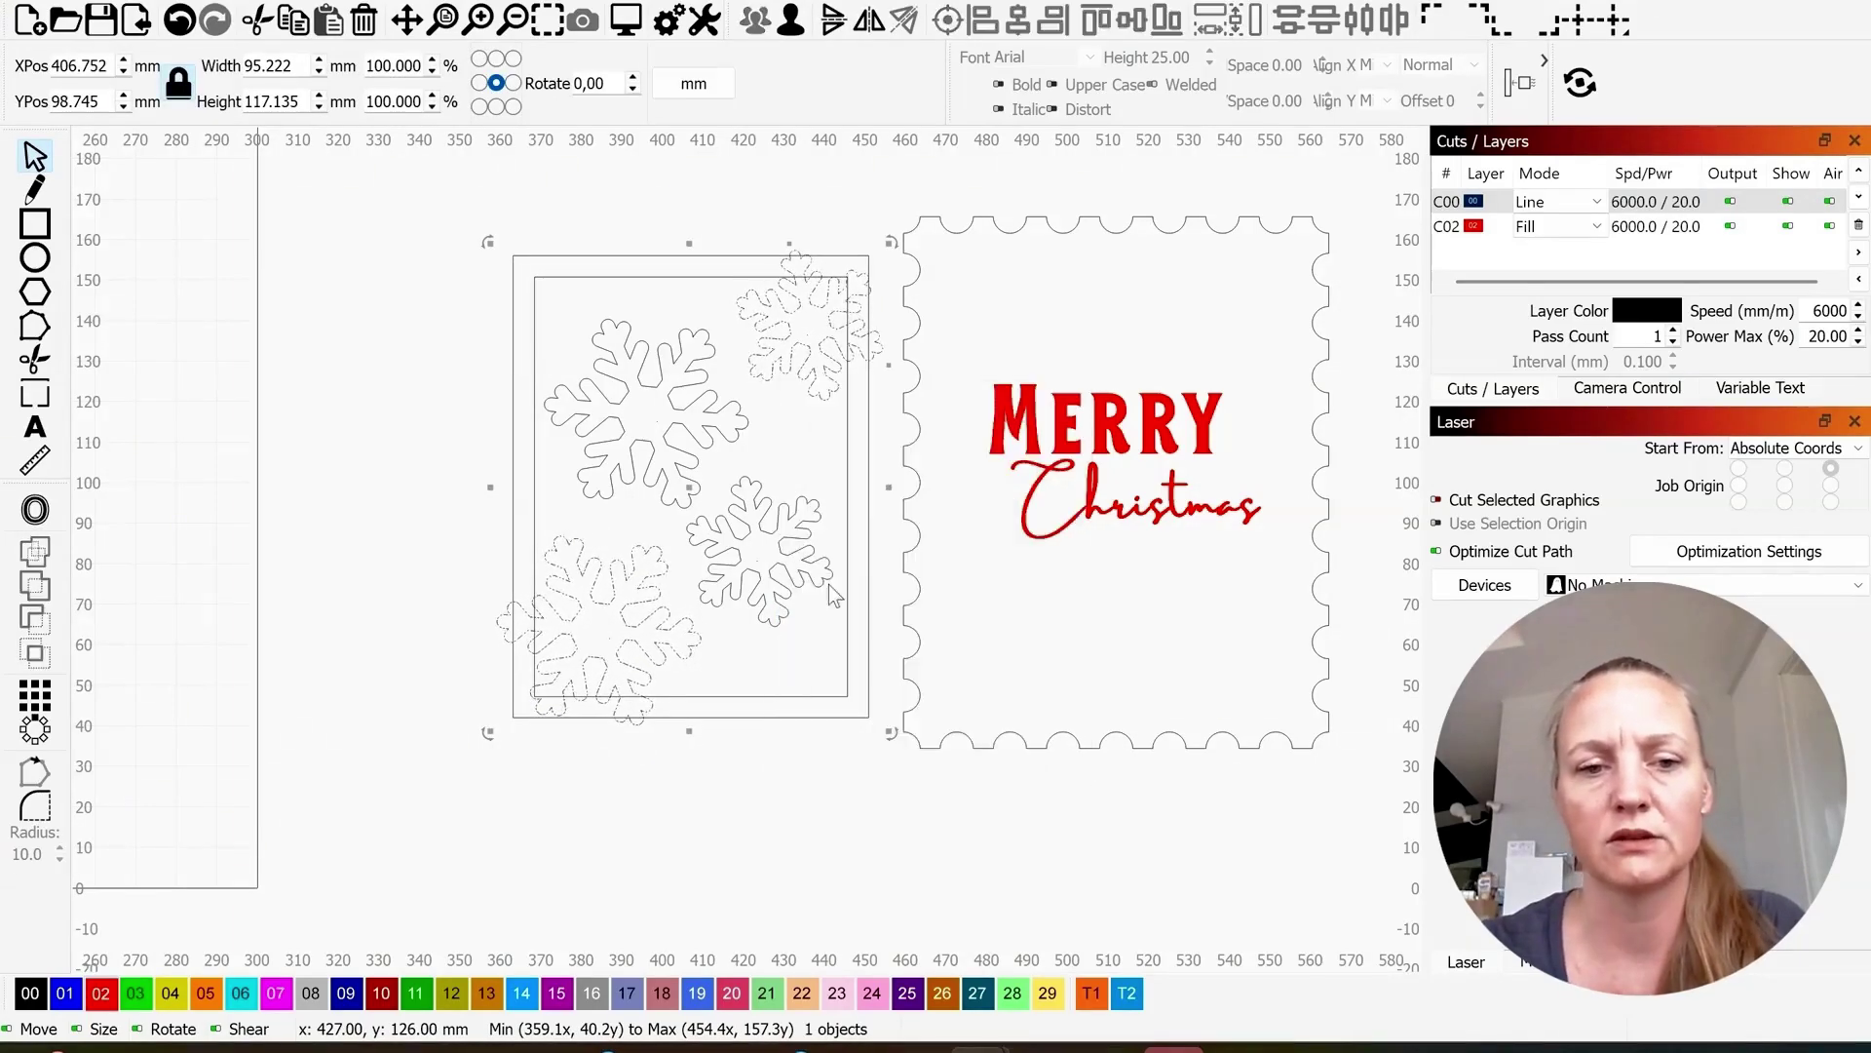
pyautogui.click(396, 367)
pyautogui.click(802, 372)
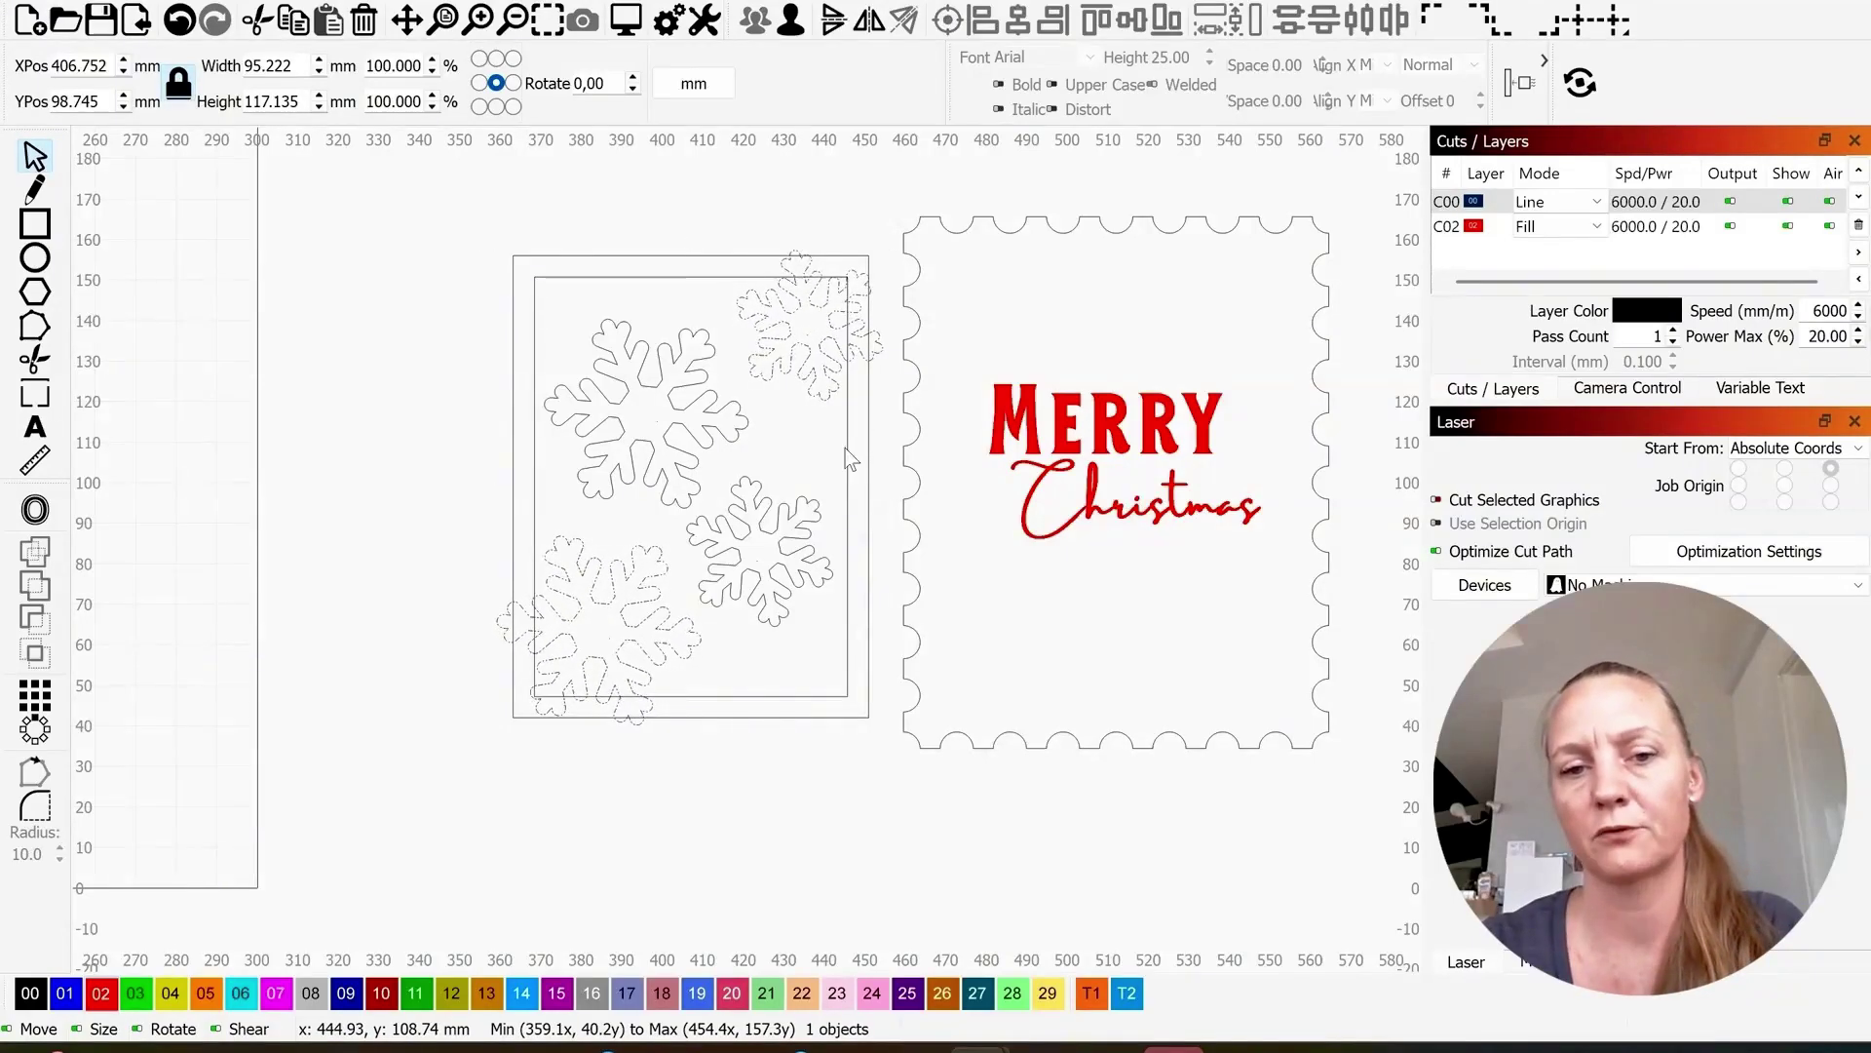
pyautogui.hotkey('ctrl', 'z')
pyautogui.click(102, 5)
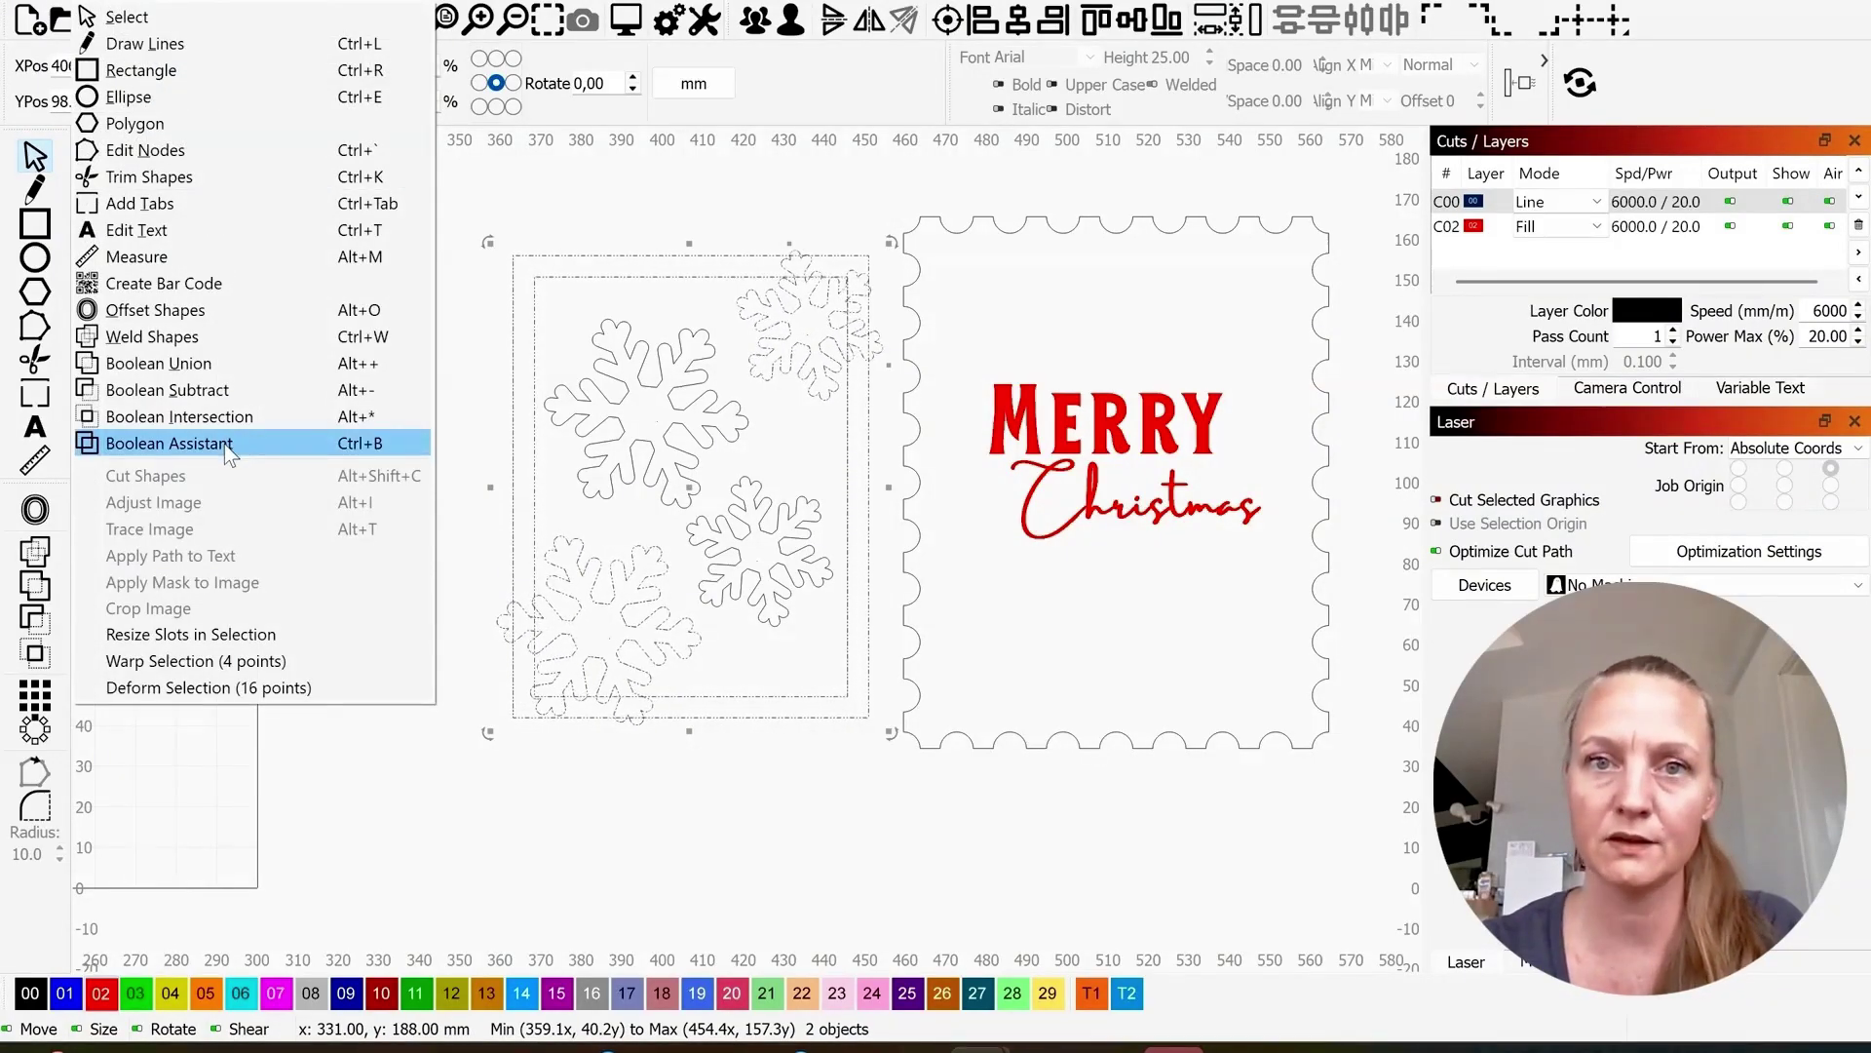
# Step: In the Boolean Assistant, compare the operations and apply Union (A or B) to frame and snowflakes
pyautogui.click(167, 444)
pyautogui.click(1100, 322)
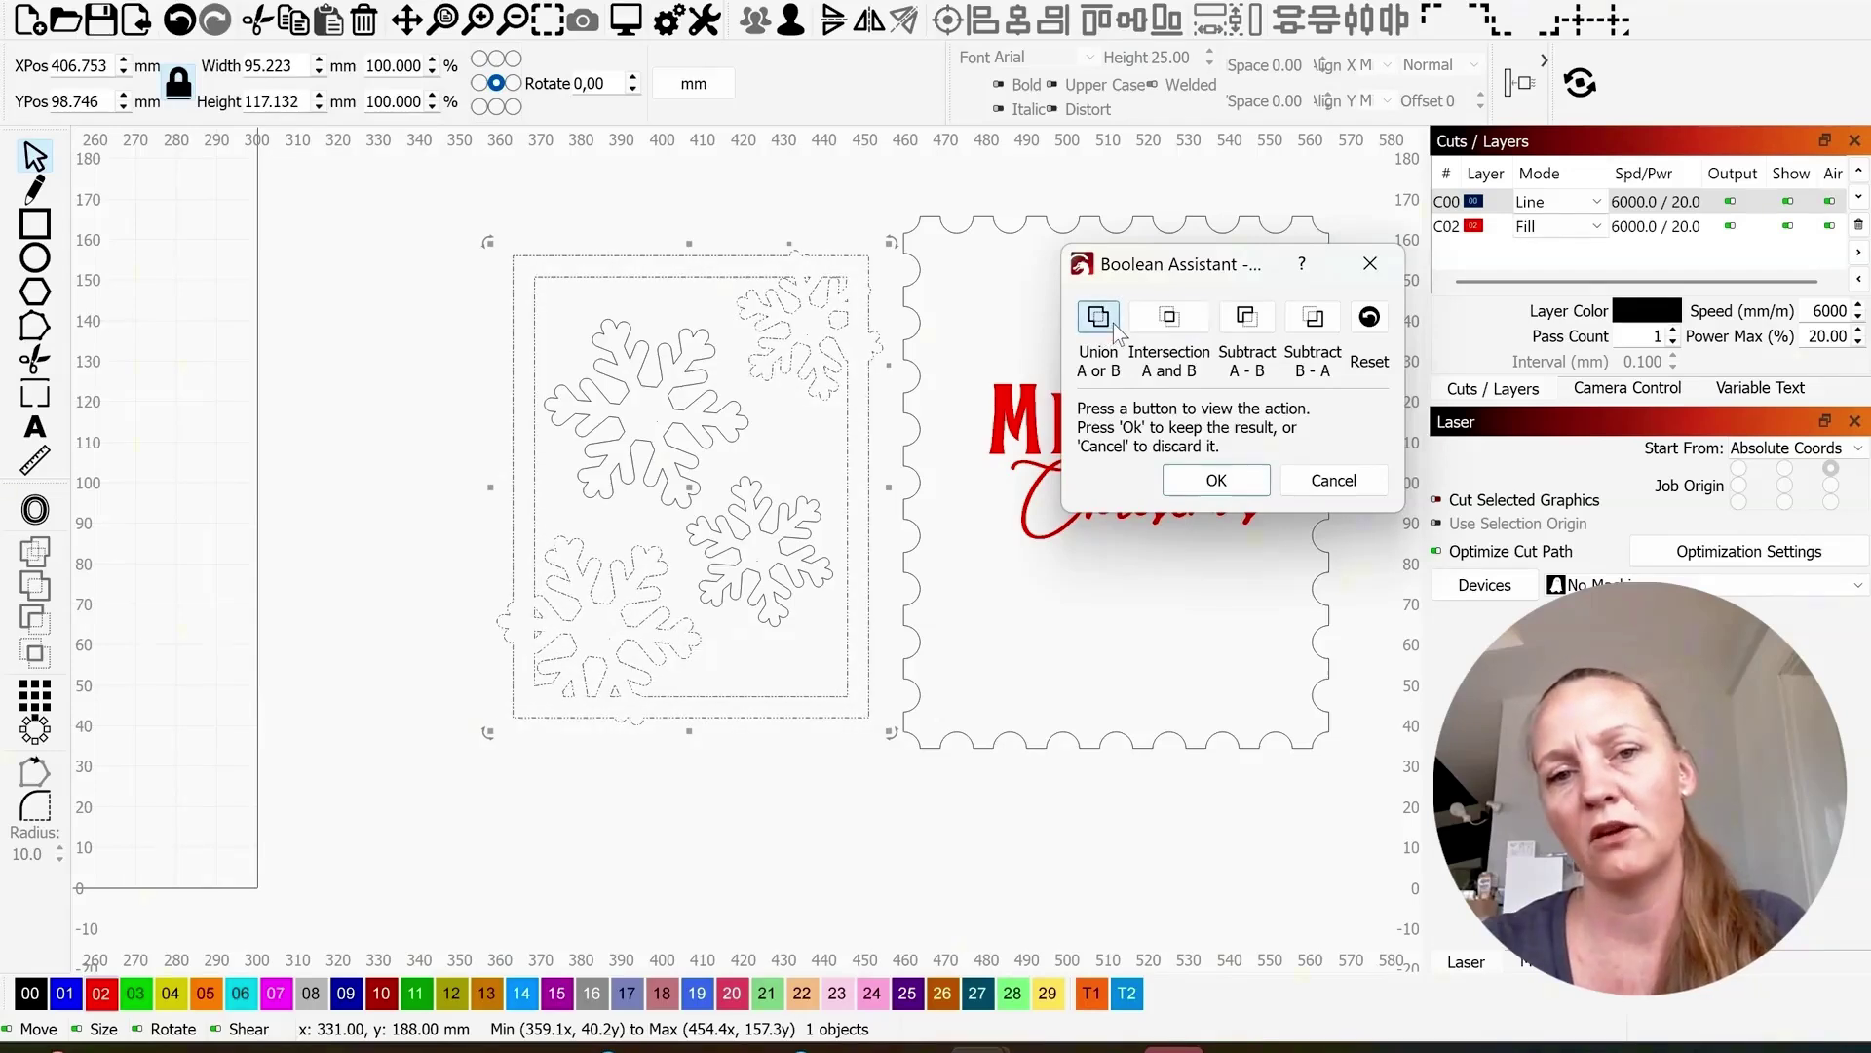
pyautogui.click(1169, 317)
pyautogui.click(1247, 316)
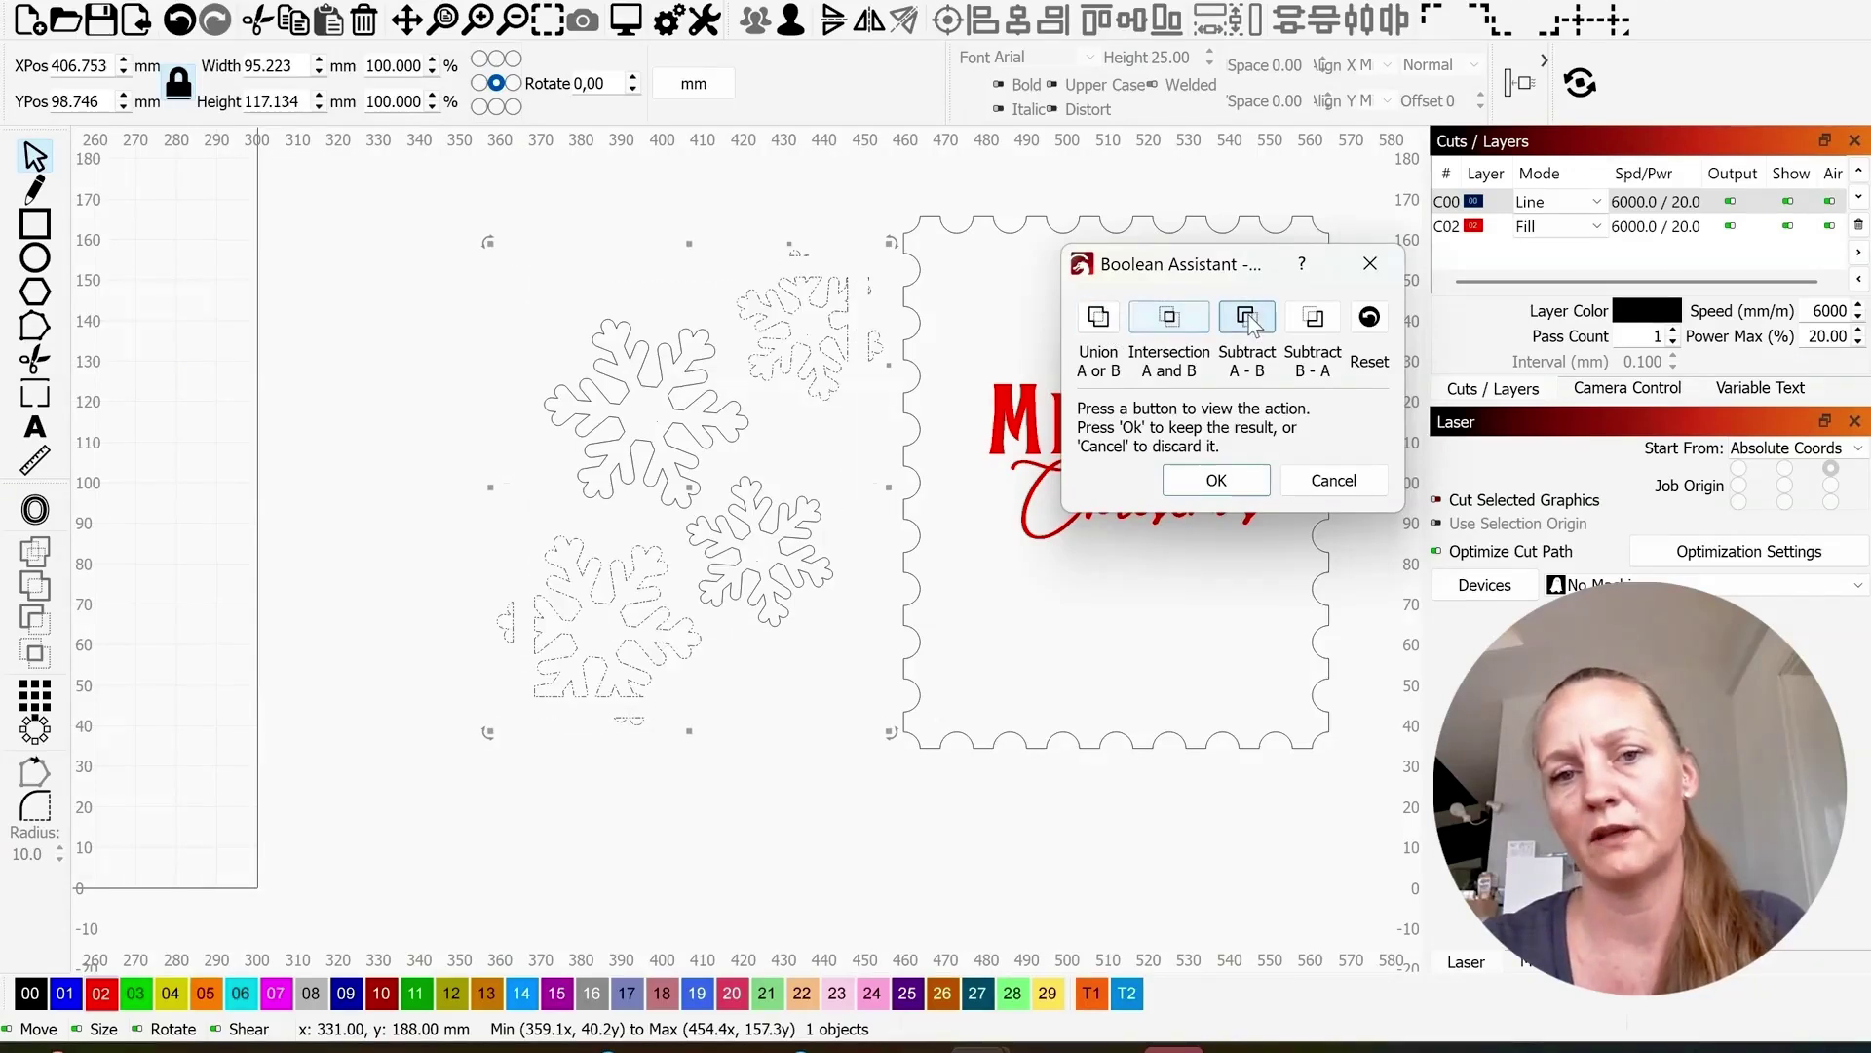
pyautogui.click(1311, 318)
pyautogui.click(1170, 316)
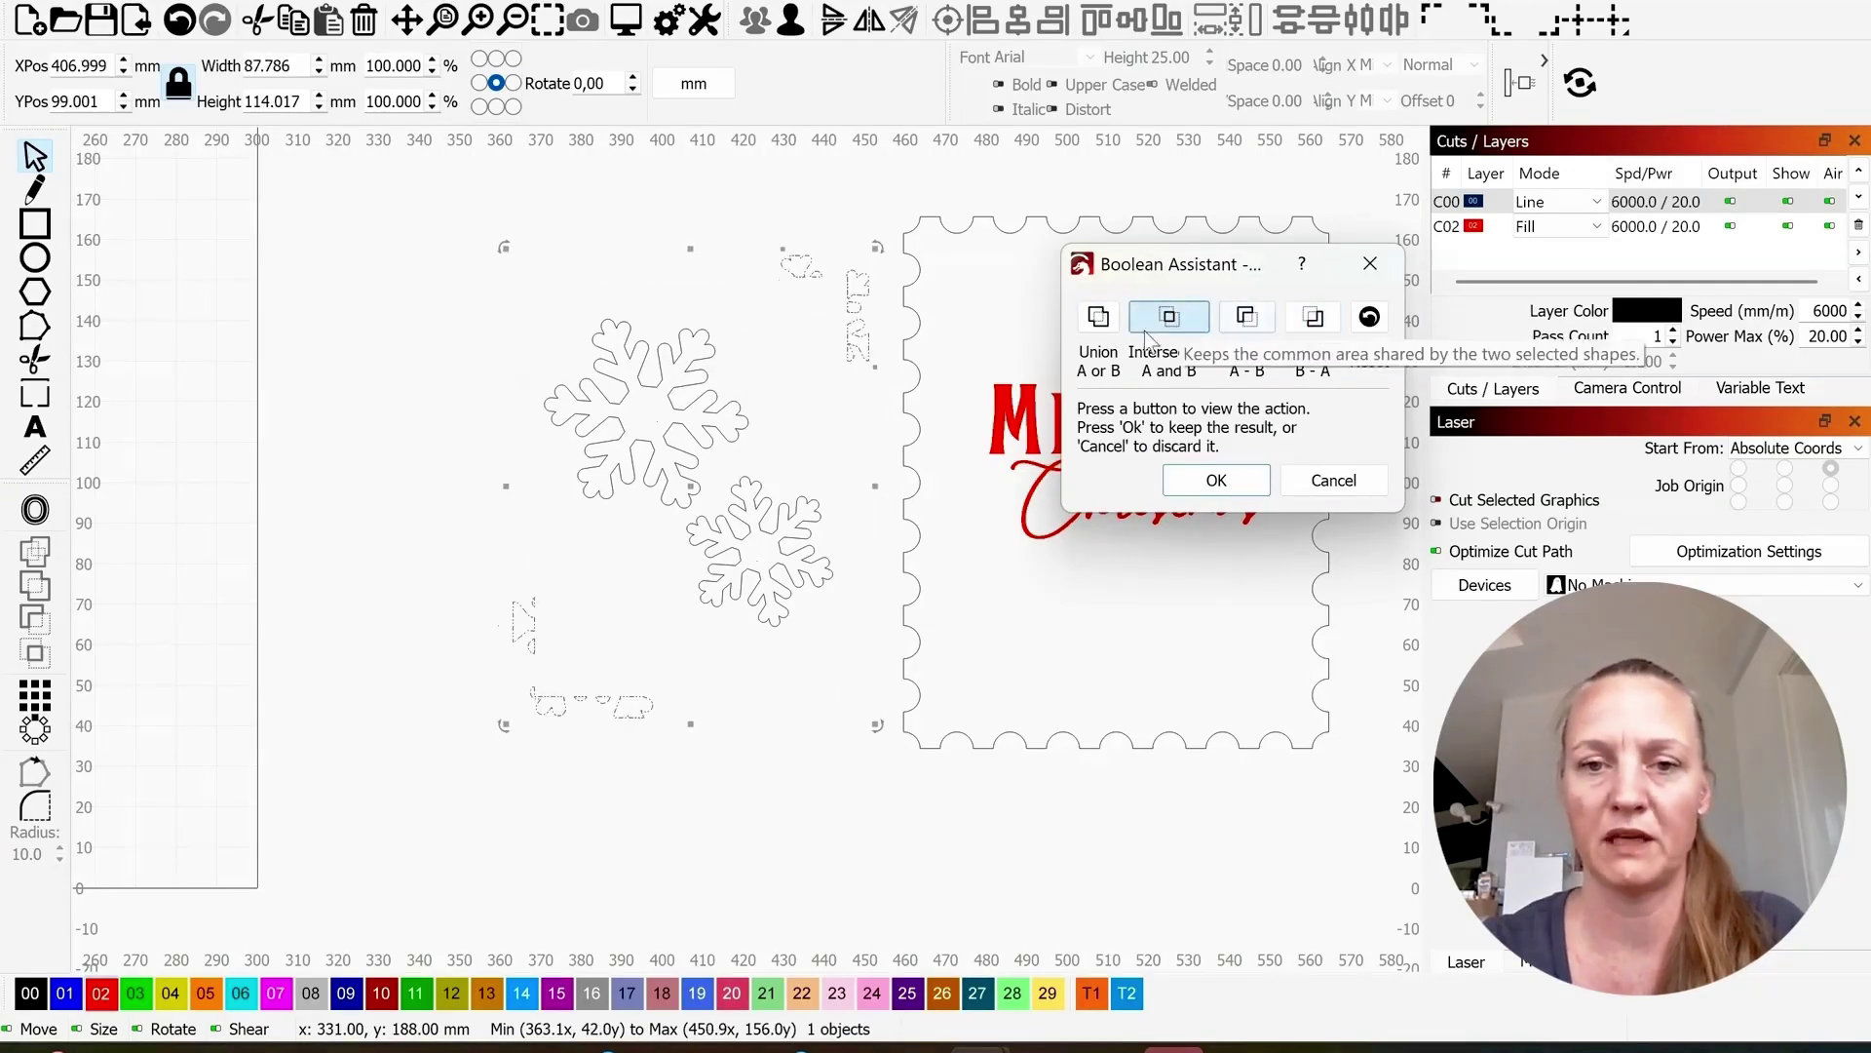
pyautogui.click(1096, 328)
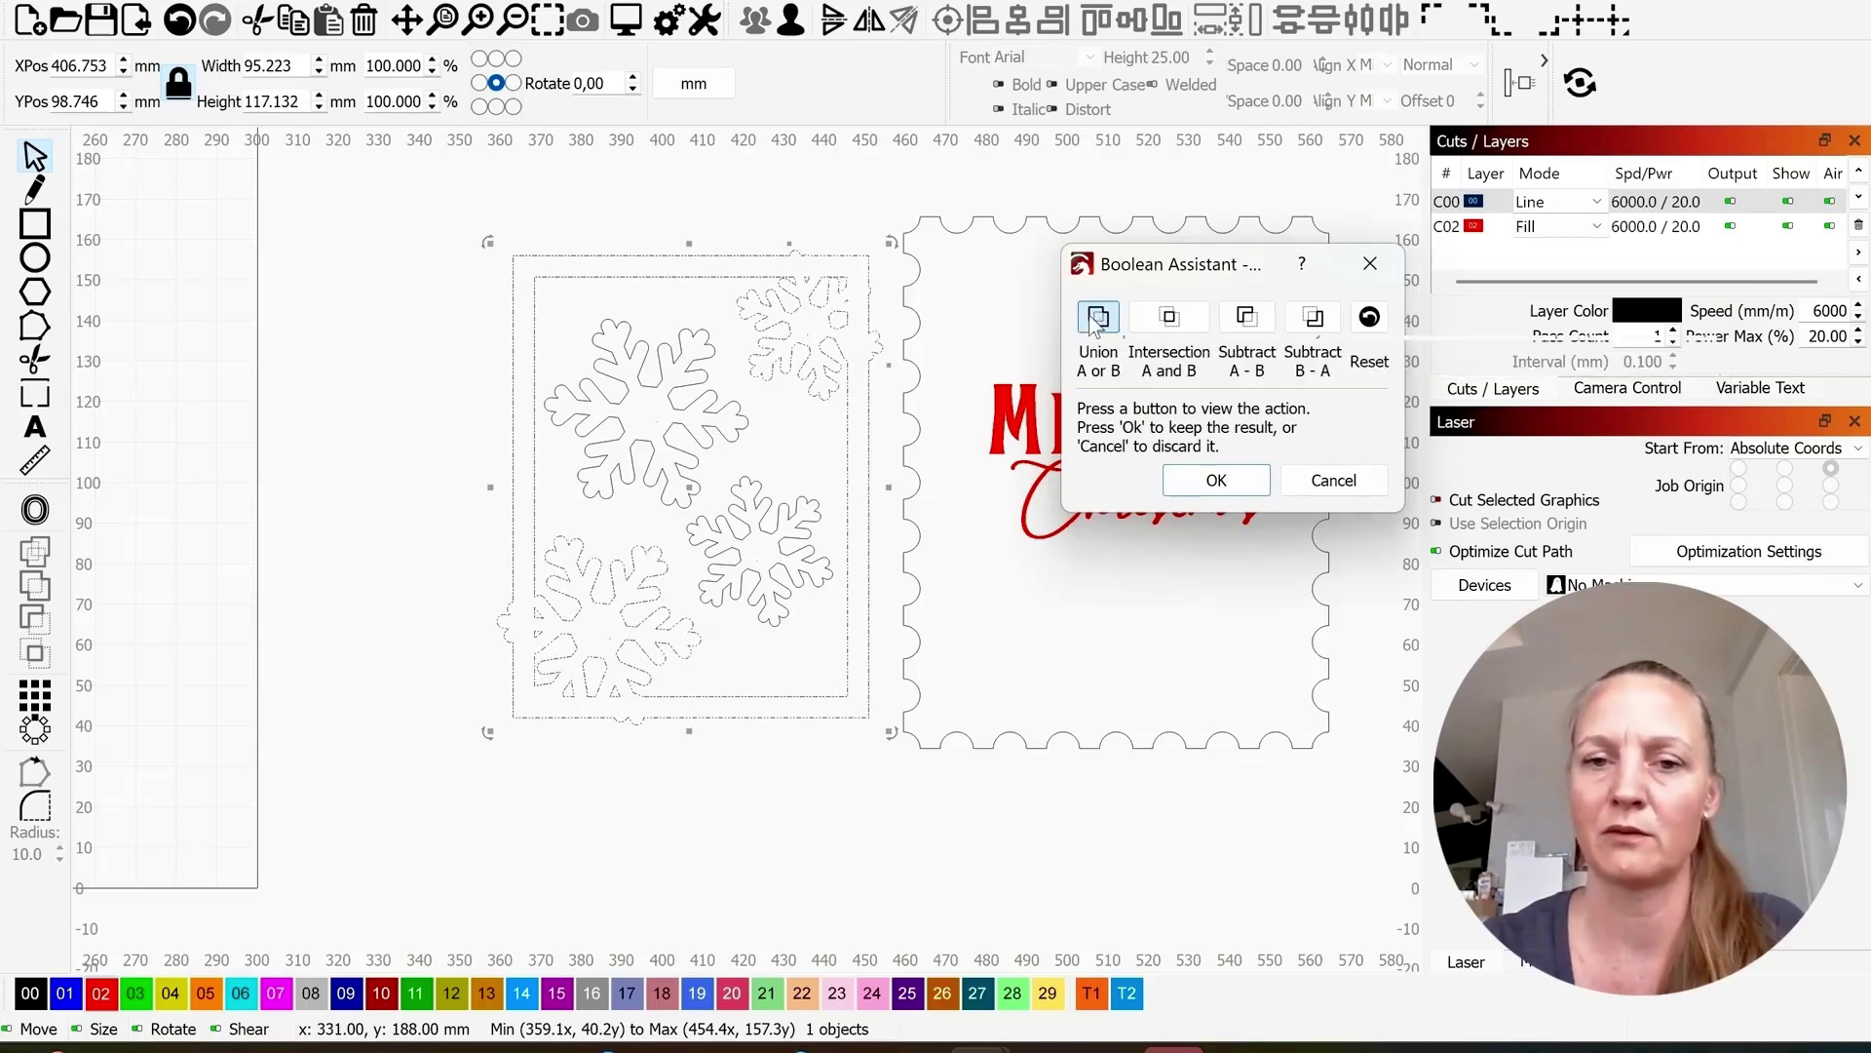
pyautogui.click(1217, 479)
pyautogui.scroll(-2, 417, 441)
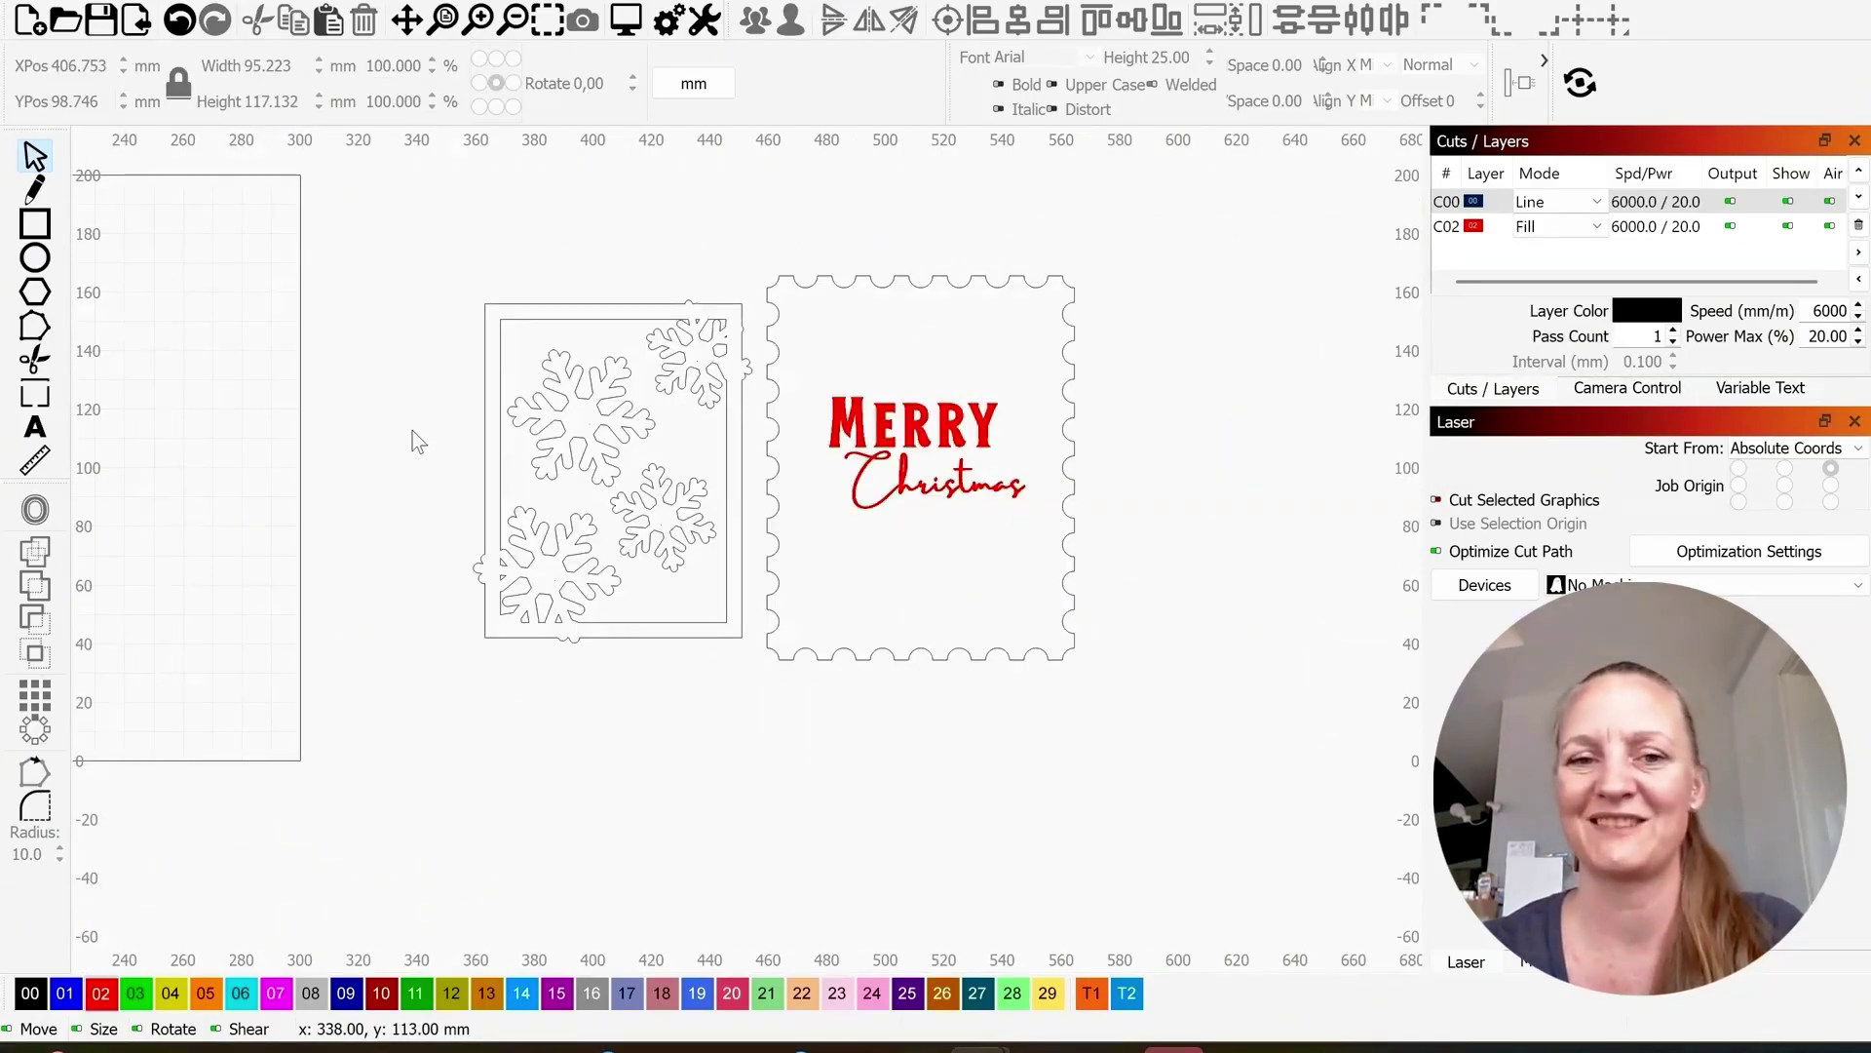